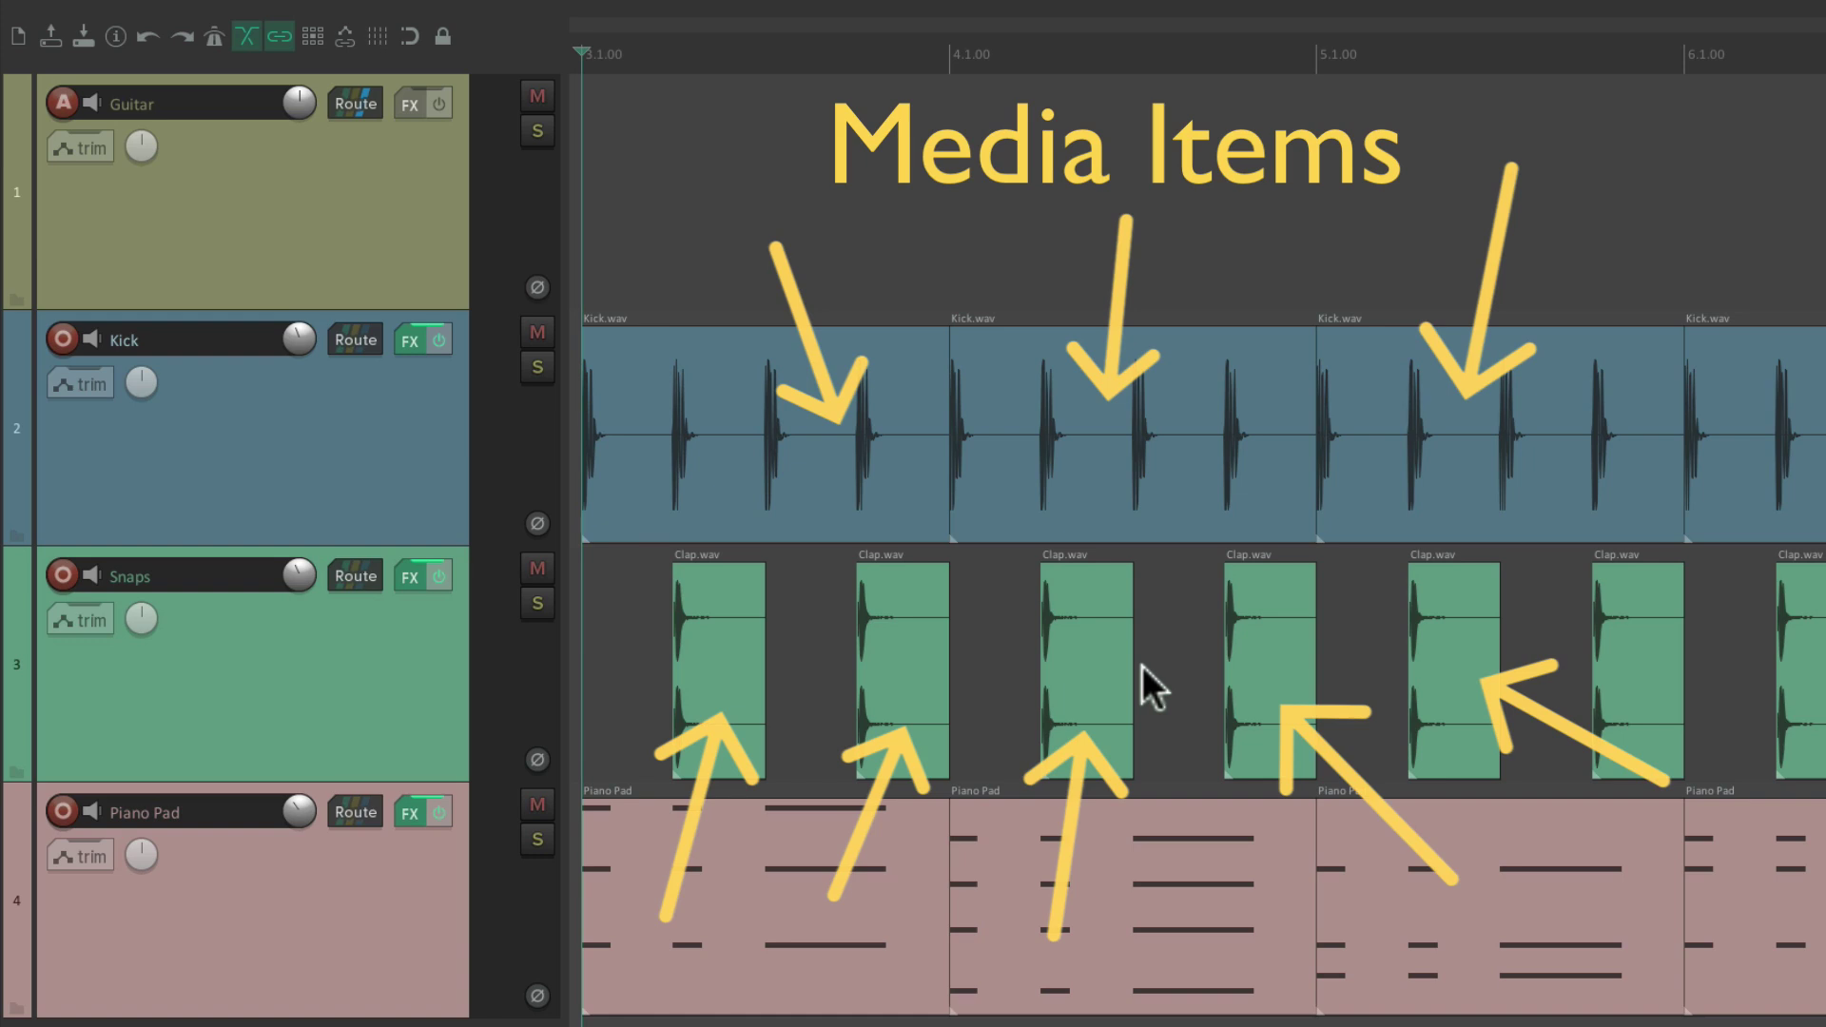
- Select a media item on the Kick, Snaps and Piano Pad tracks in turn, and clear the selection
{"action": "left_click", "coordinate": [1171, 492]}
{"action": "left_click", "coordinate": [1096, 648]}
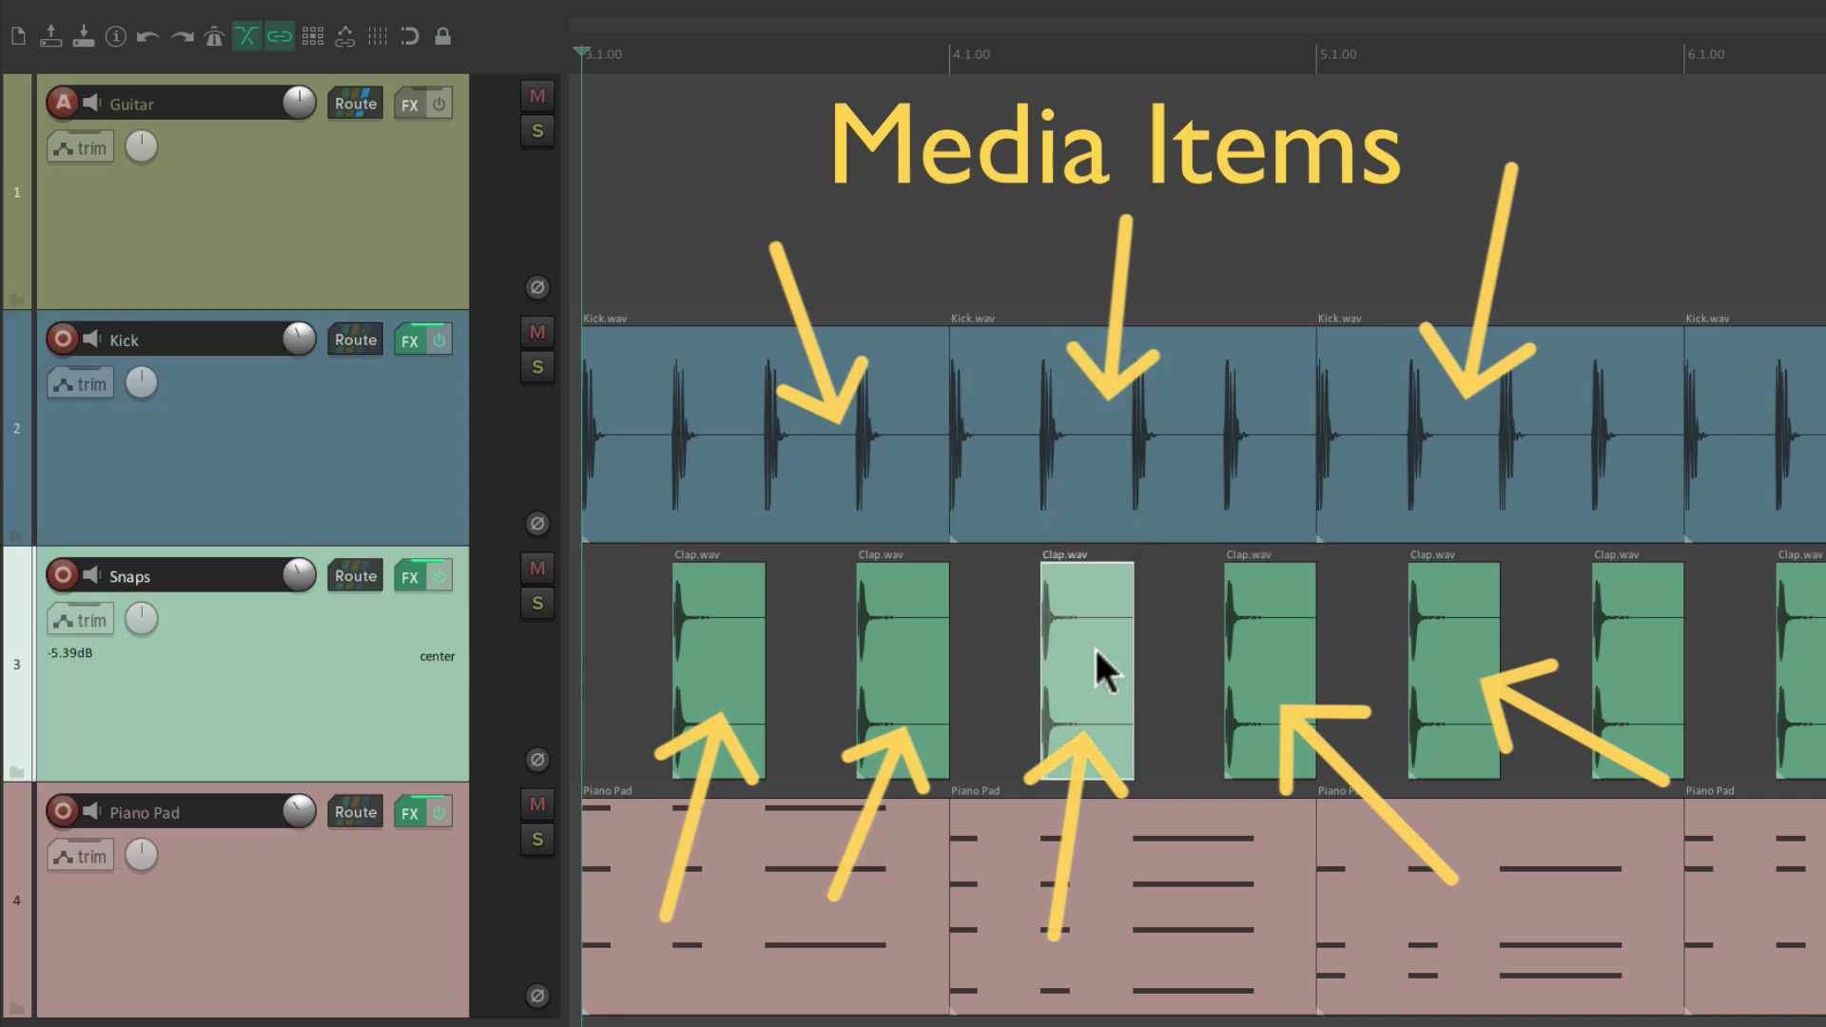
{"action": "left_click", "coordinate": [1175, 839]}
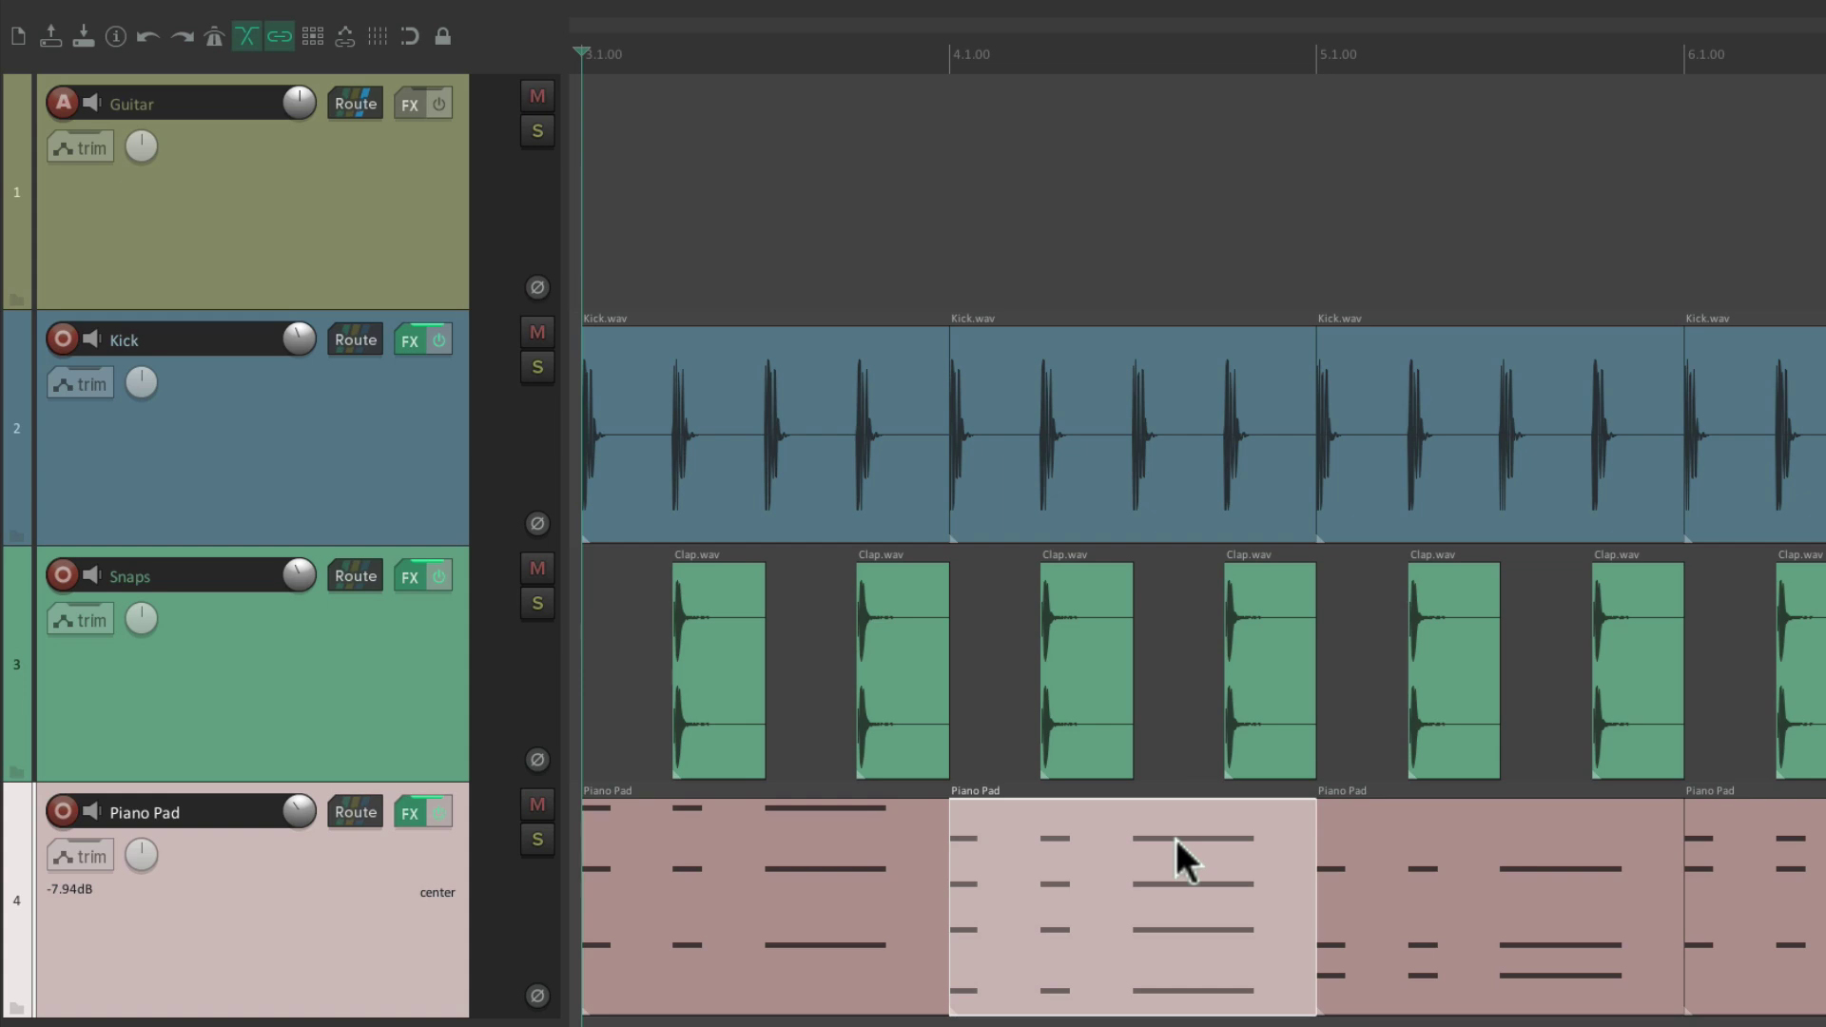
{"action": "key", "text": "Escape"}
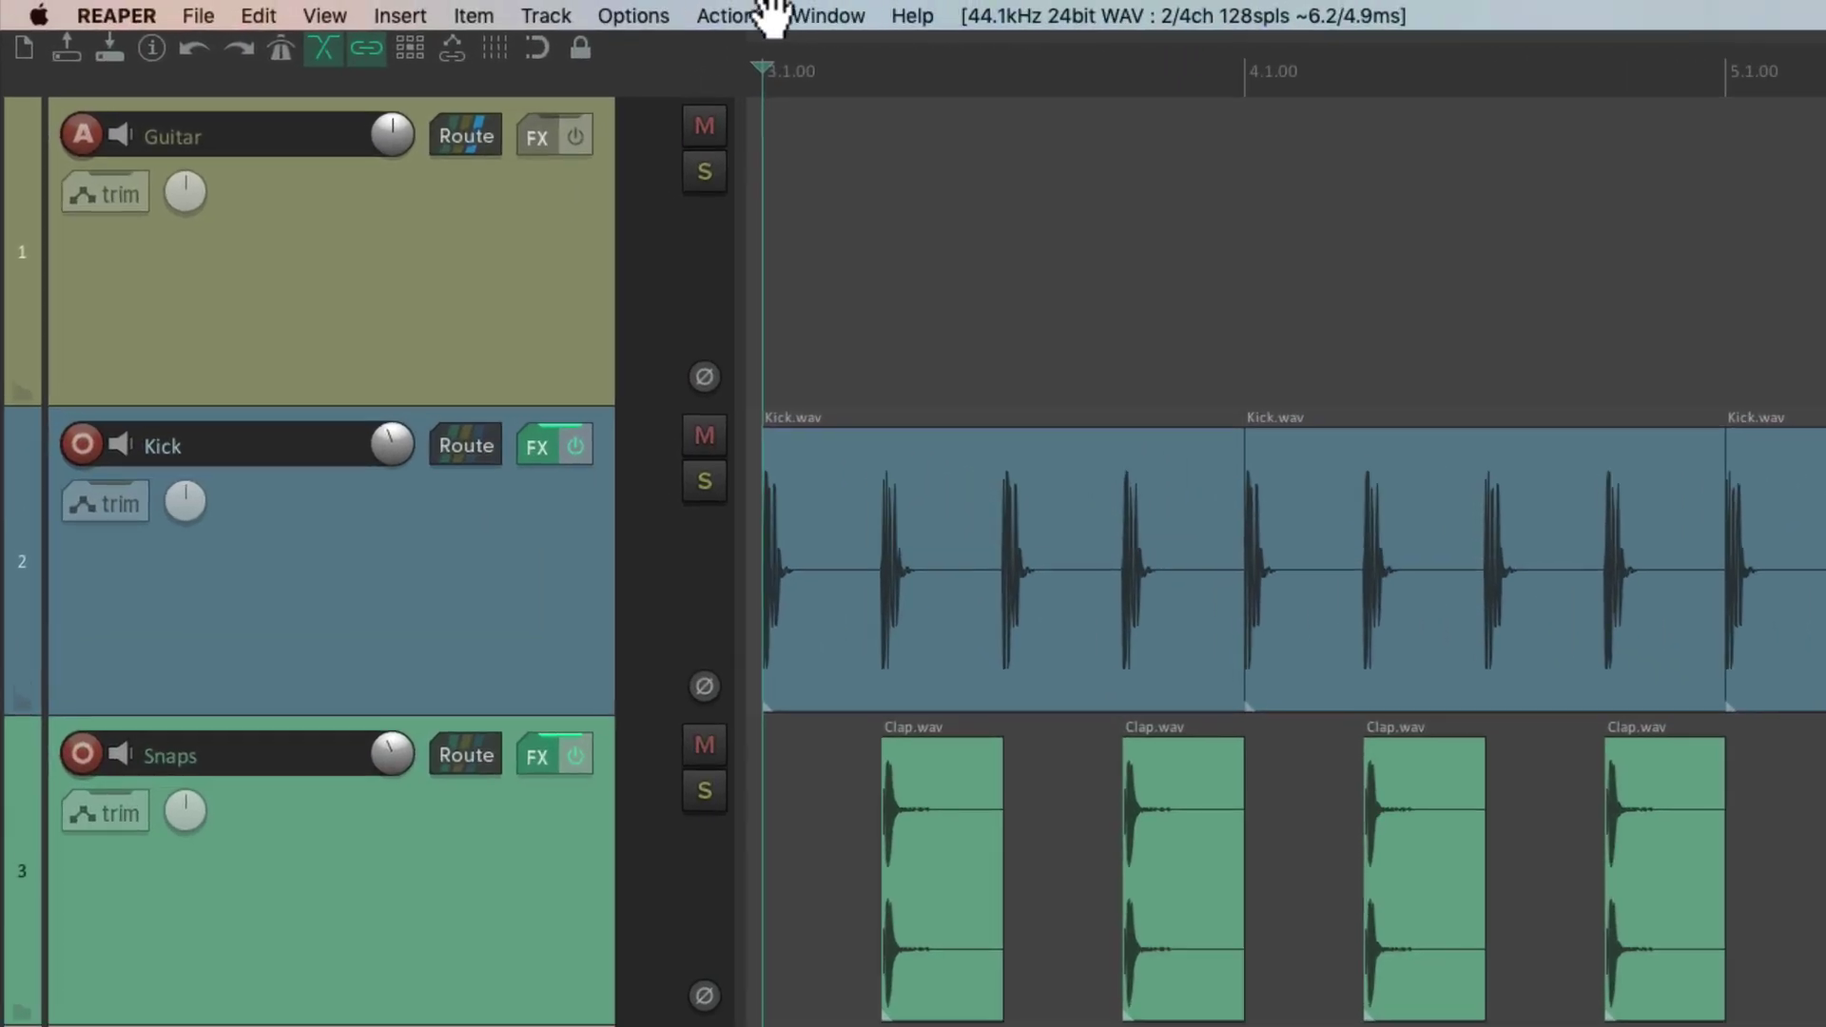
- Open the Media Item Defaults page of the preferences
{"action": "left_click", "coordinate": [647, 17]}
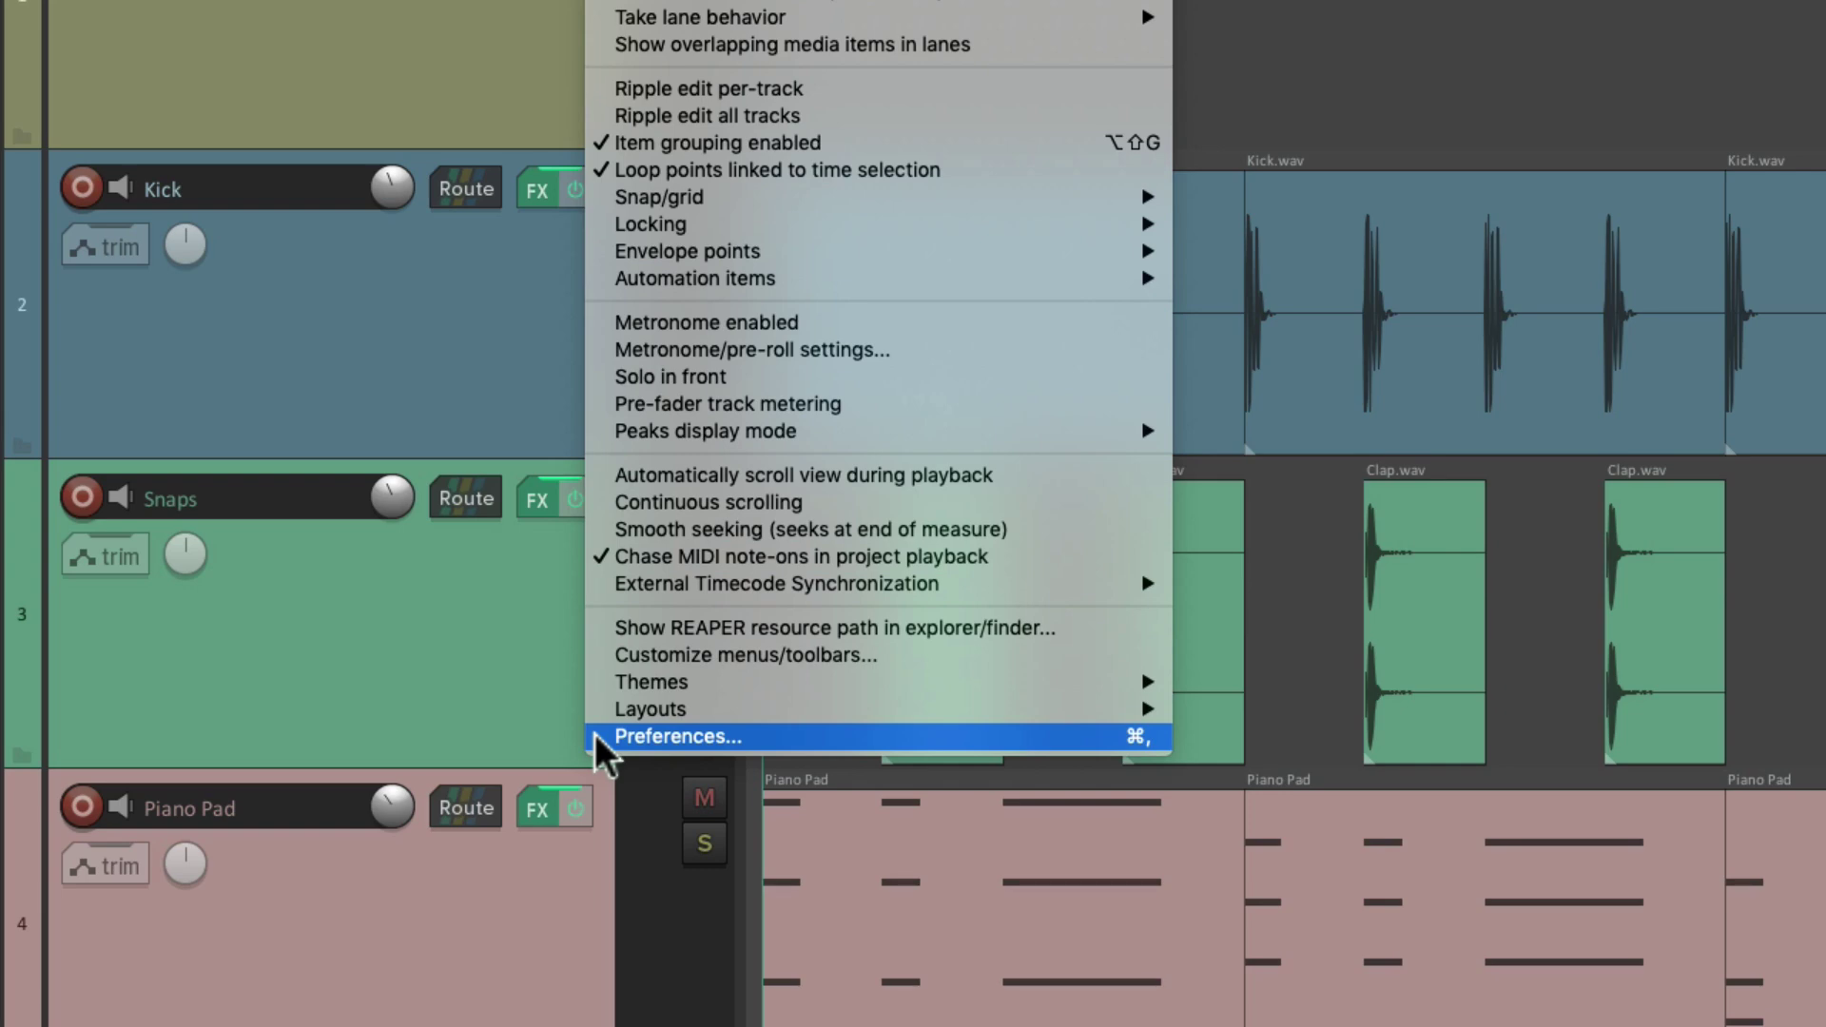
{"action": "left_click", "coordinate": [595, 733]}
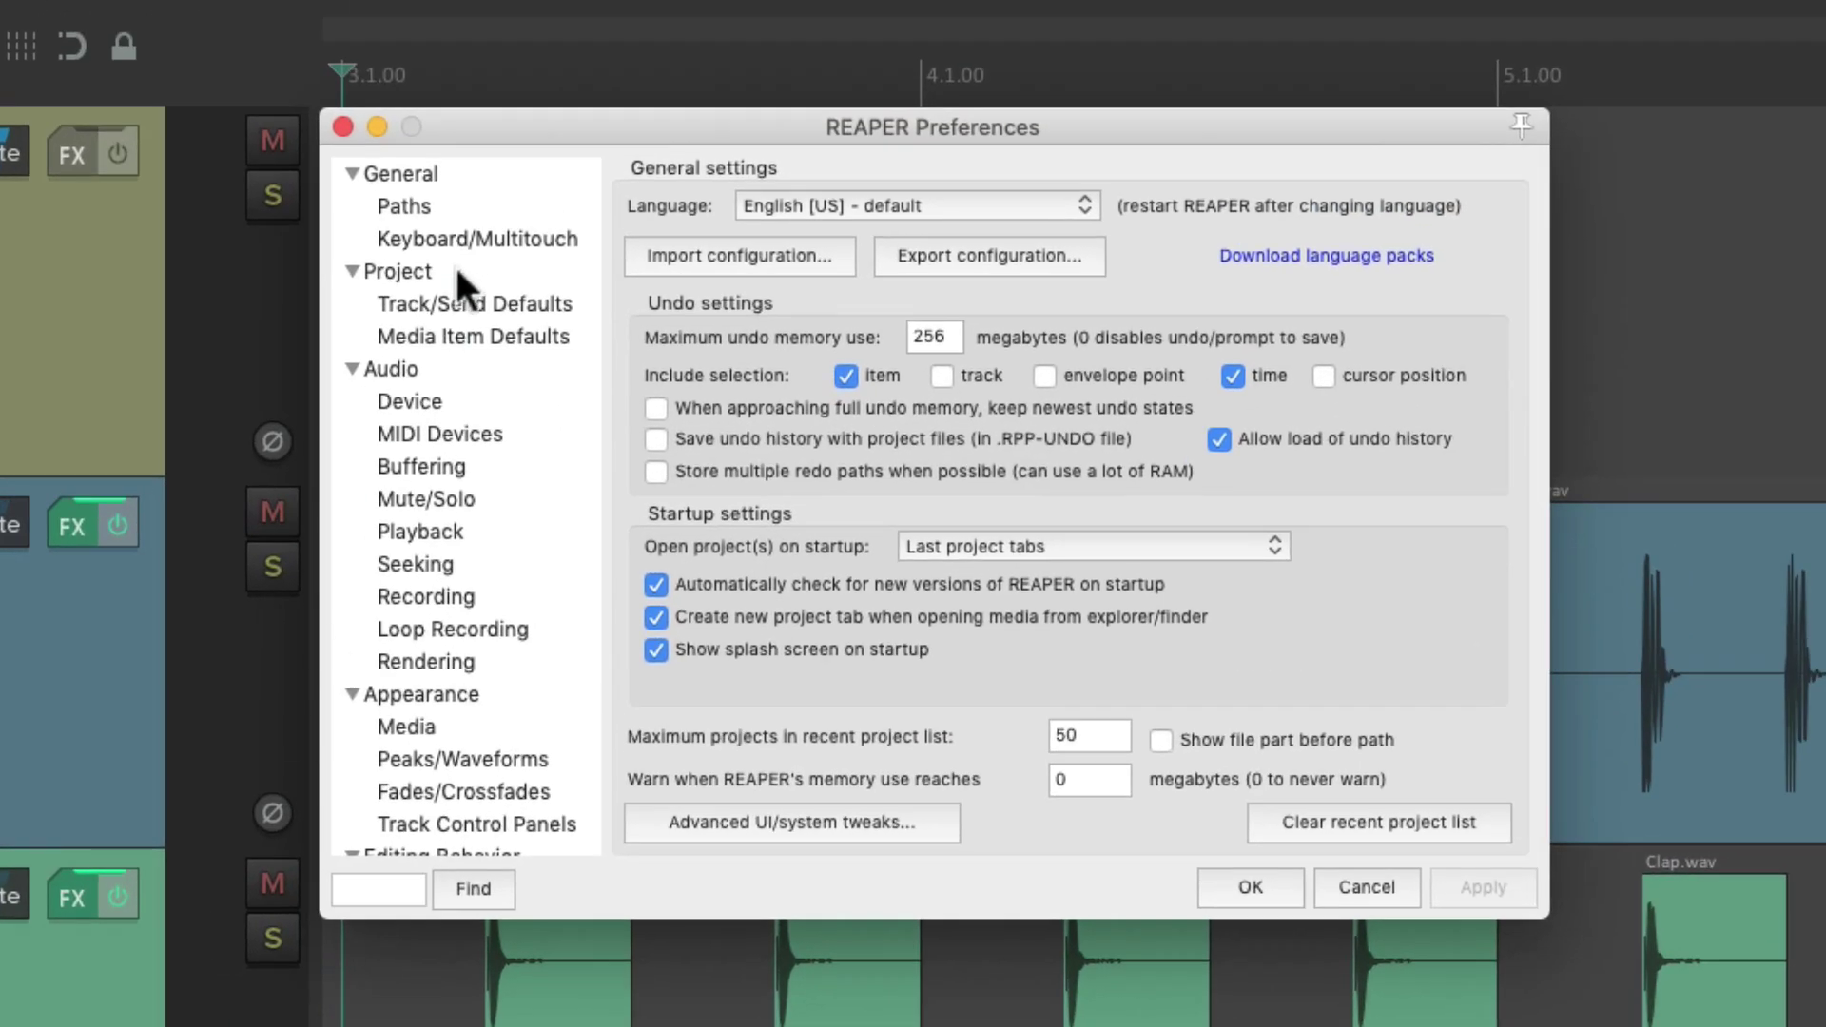
{"action": "left_click", "coordinate": [569, 341]}
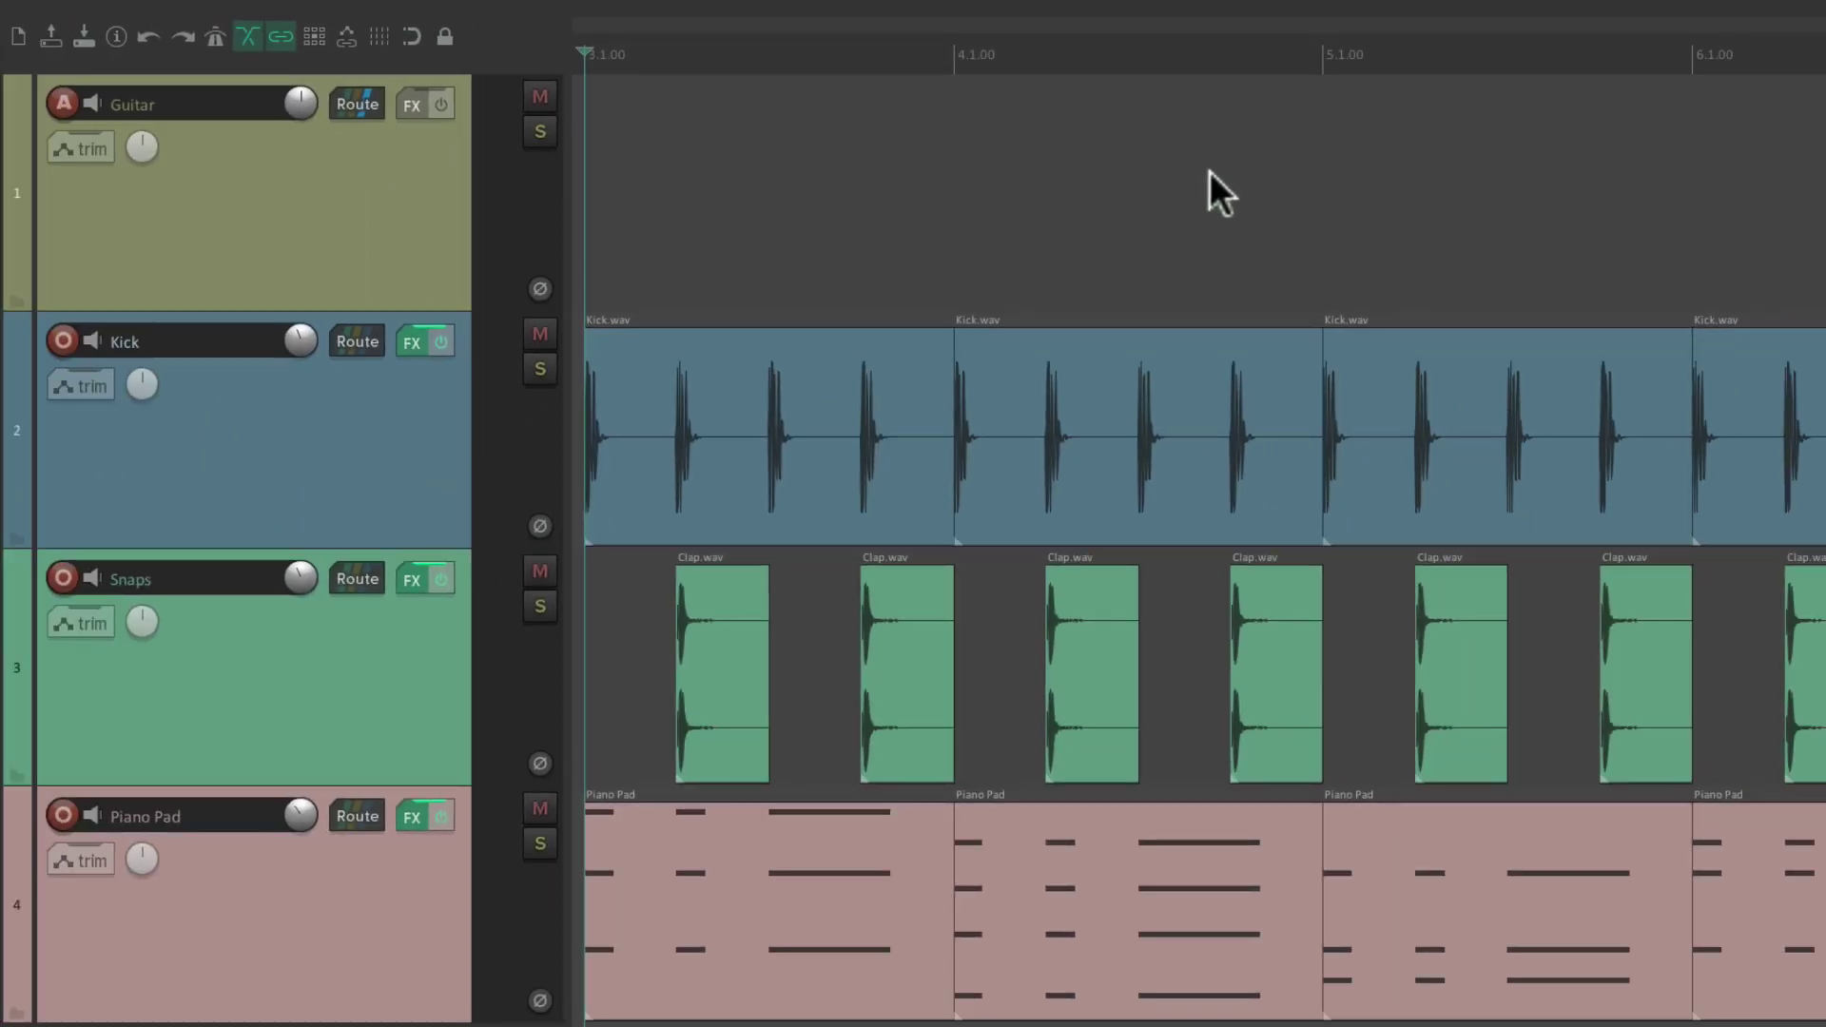
- Record a new audio item on the Guitar track, starting shortly before measure 4
{"action": "left_click", "coordinate": [901, 172]}
{"action": "key", "text": "ctrl+r"}
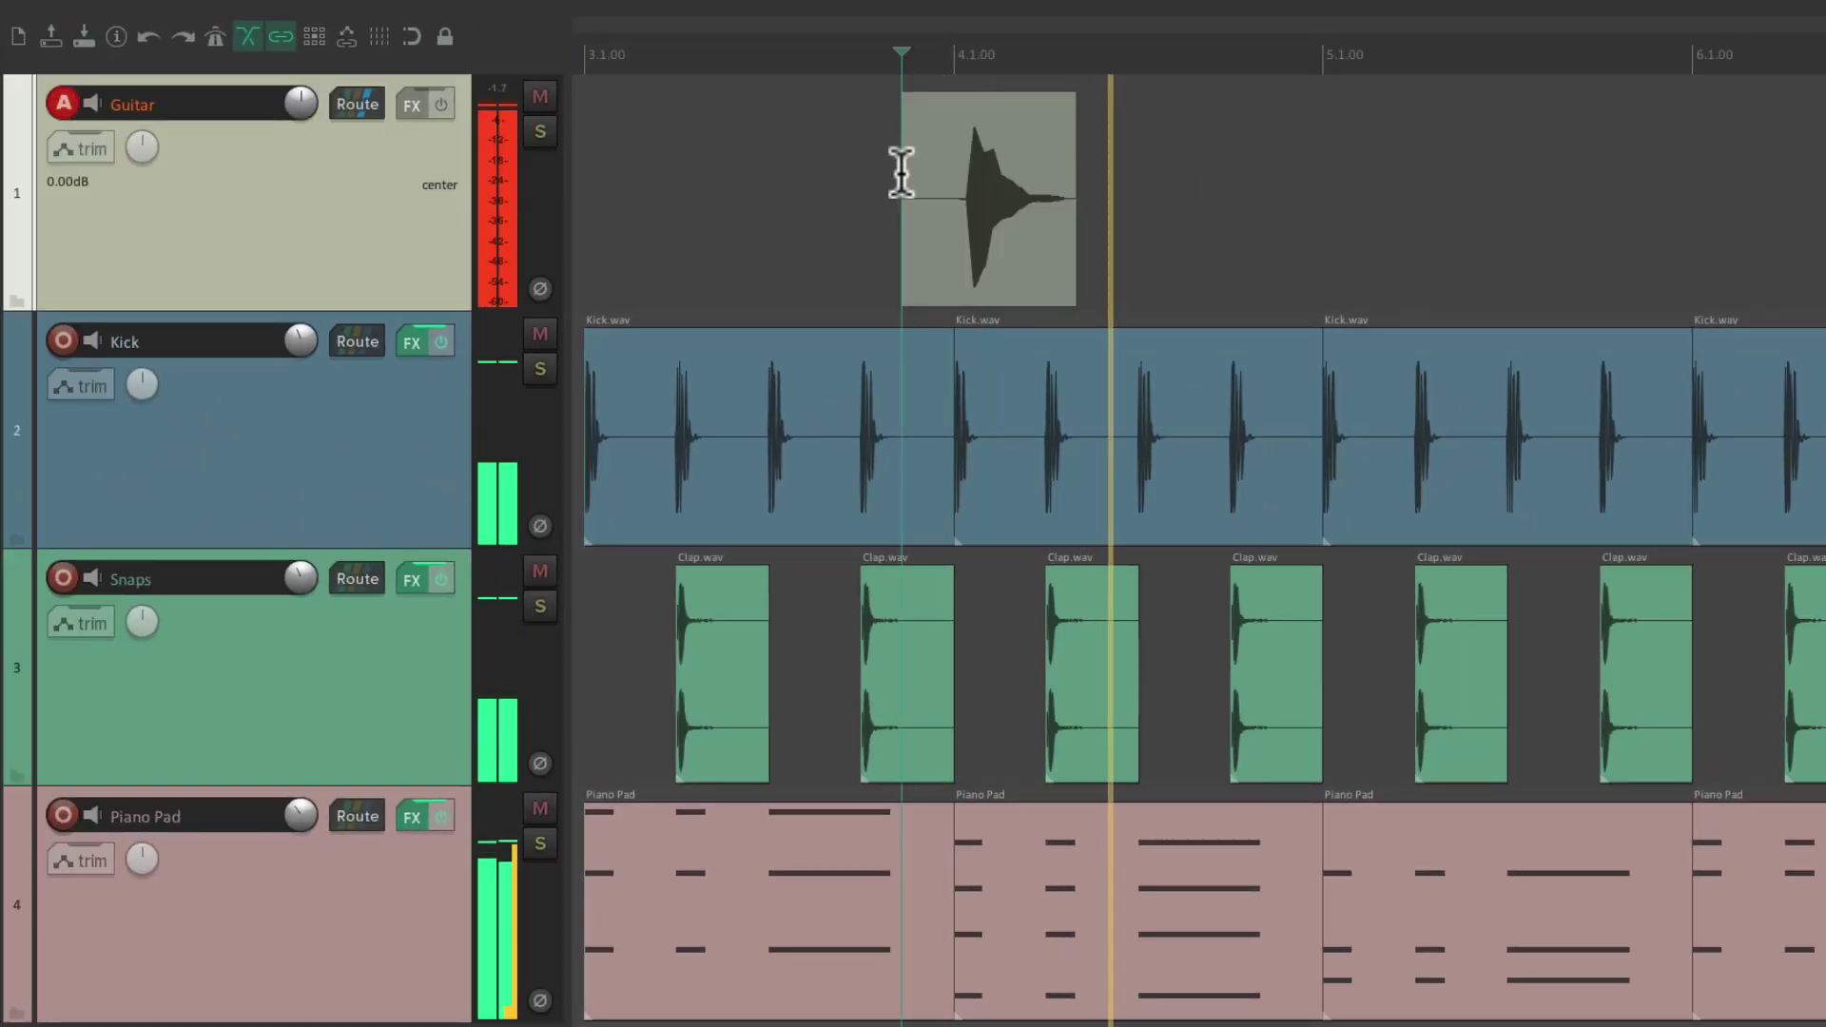
{"action": "key", "text": "space"}
- Shorten the fade-in at the start of the recorded guitar item and give it the steep S-curve shape
{"action": "scroll", "coordinate": [902, 176], "scroll_direction": "up", "scroll_amount": 5}
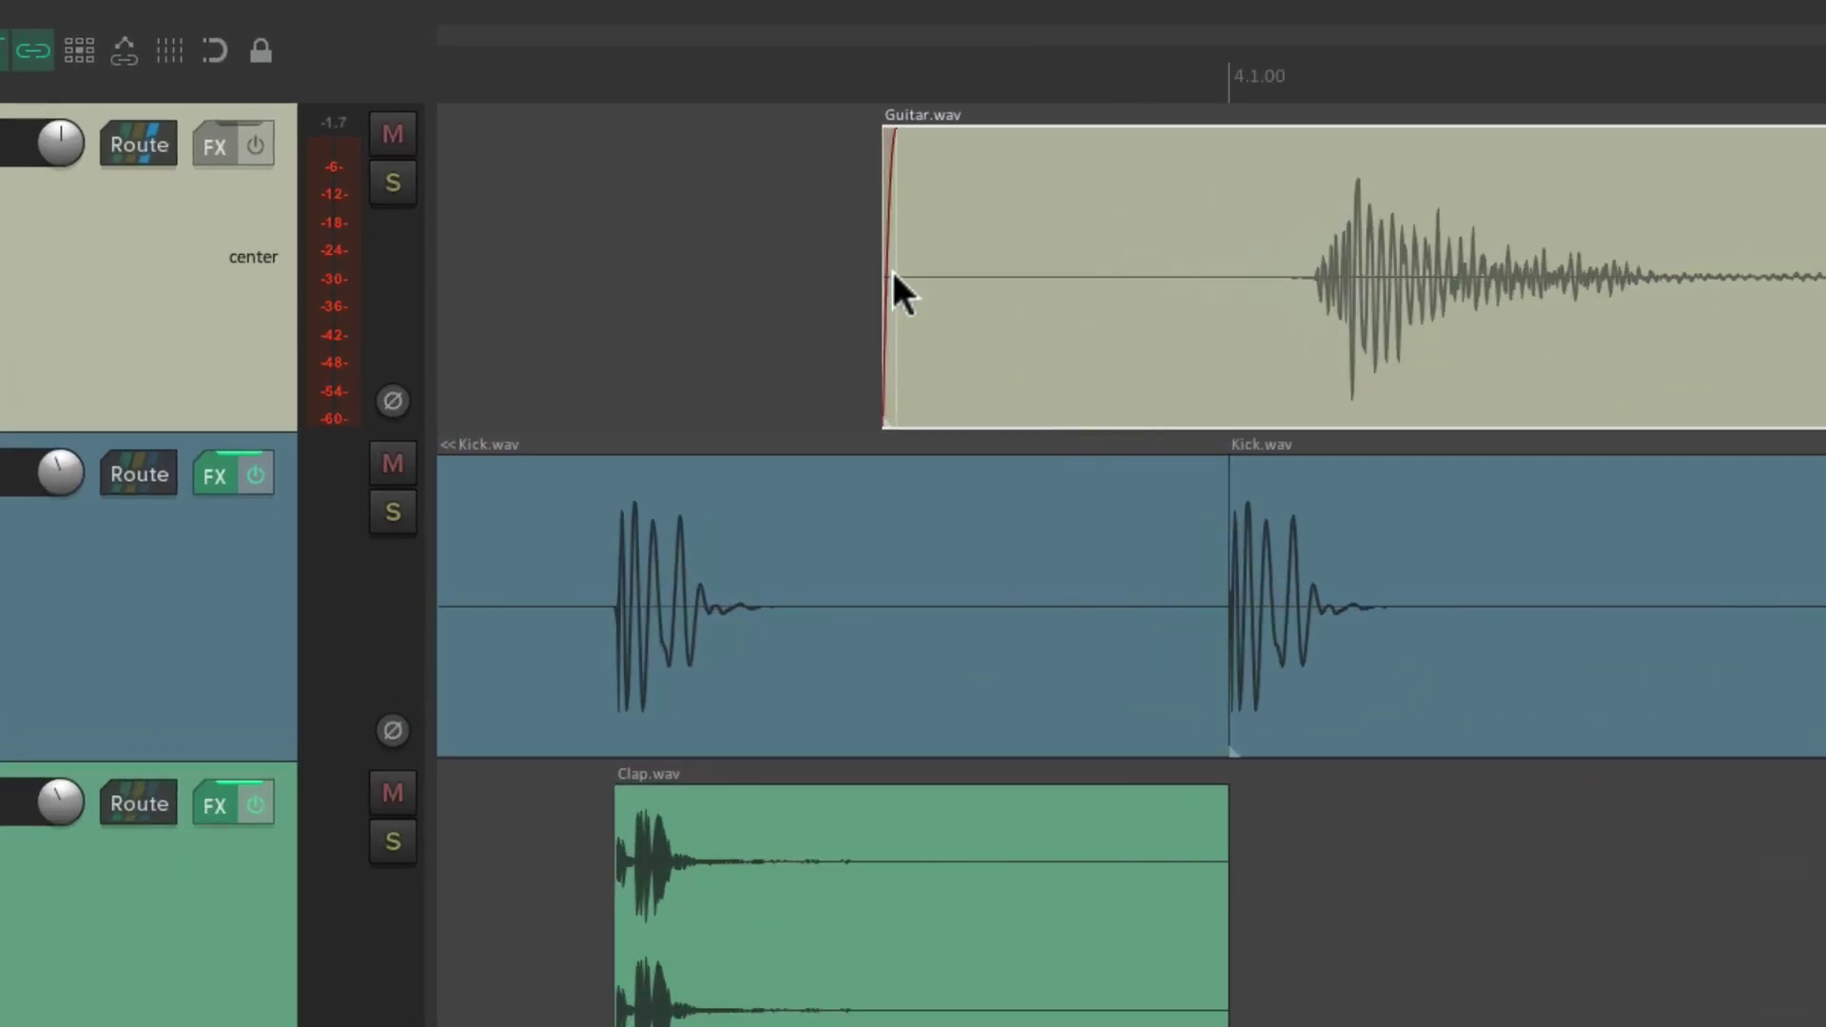
{"action": "scroll", "coordinate": [894, 273], "scroll_direction": "up", "scroll_amount": 8}
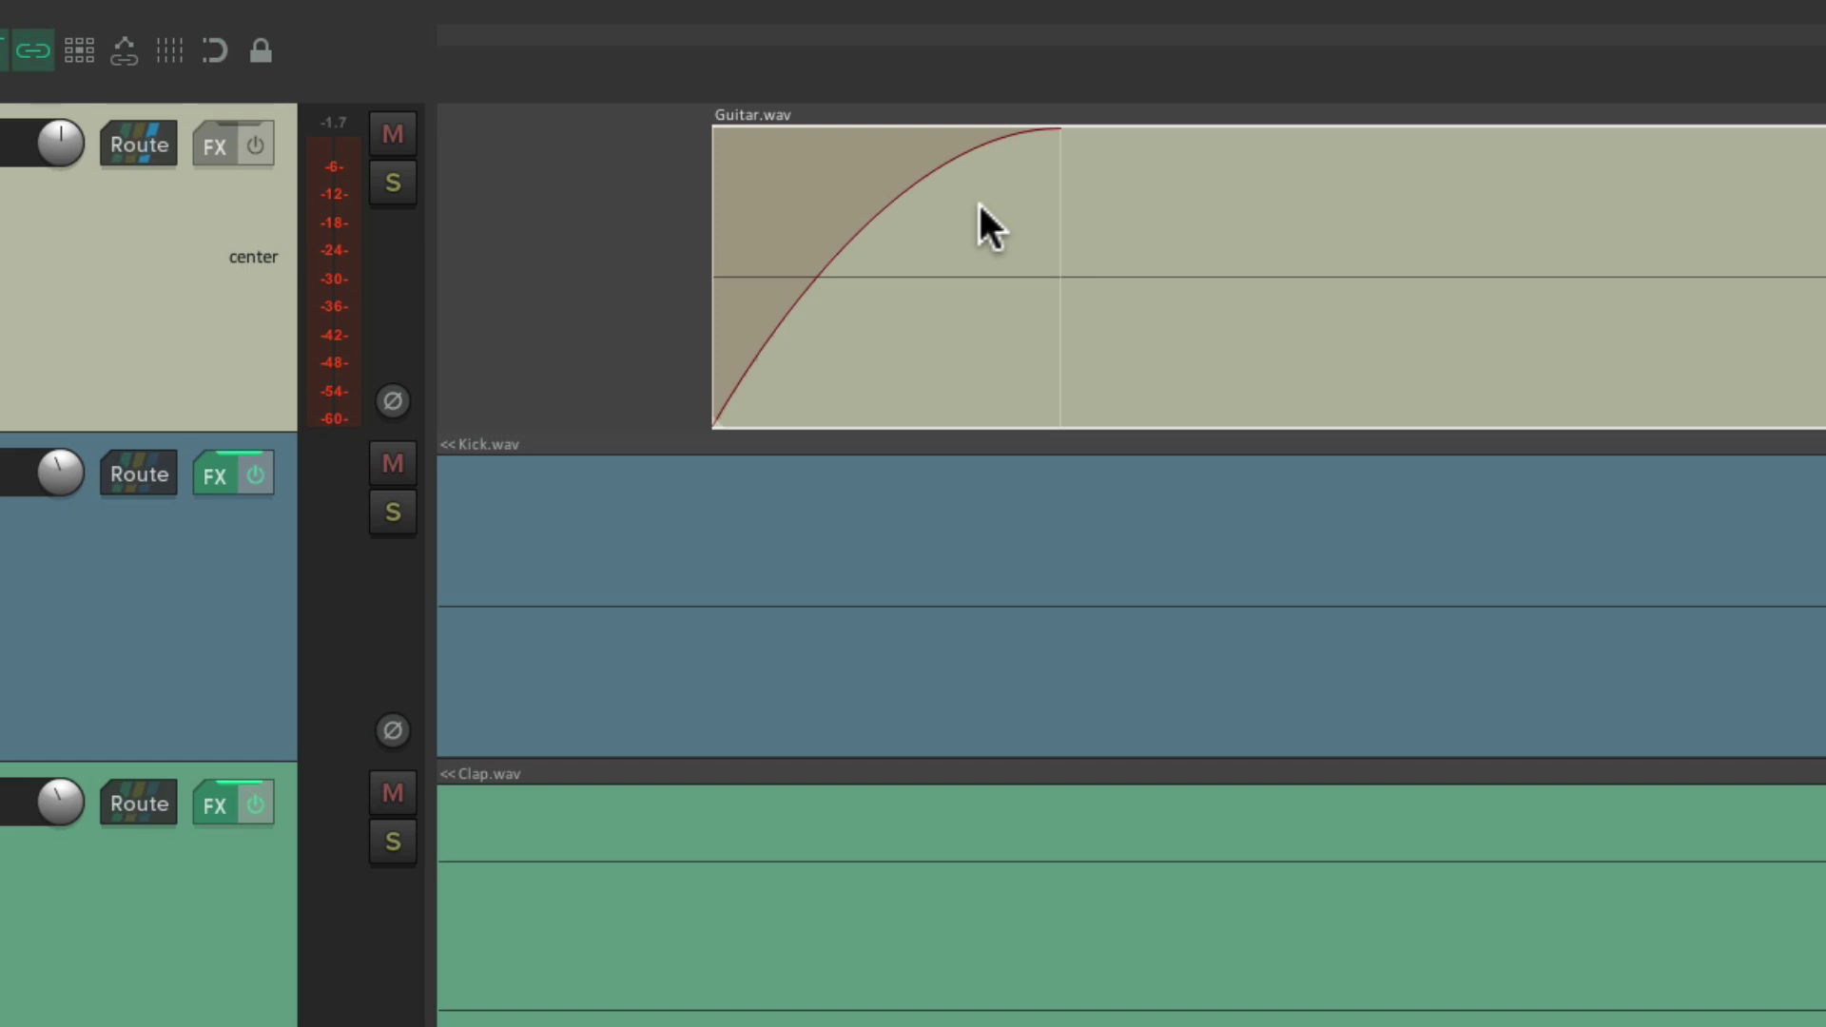
{"action": "left_click_drag", "start_coordinate": [1060, 166], "coordinate": [990, 134]}
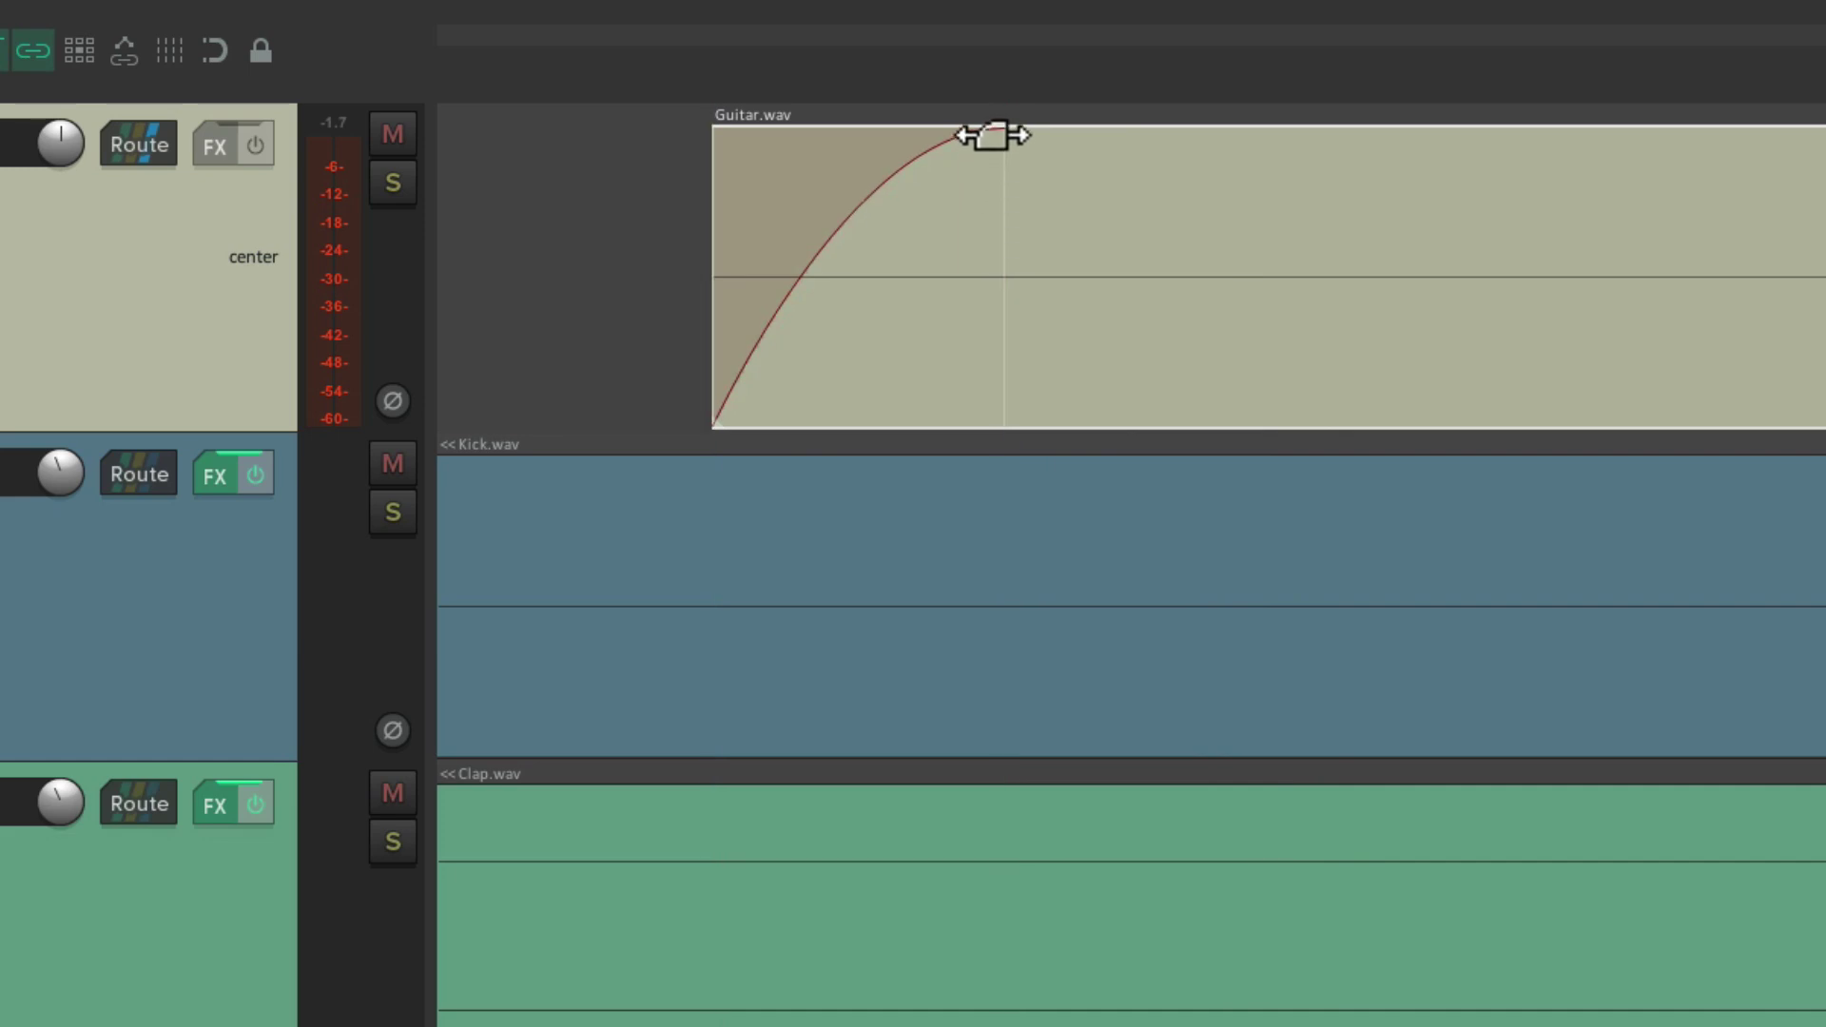
{"action": "right_click", "coordinate": [990, 135]}
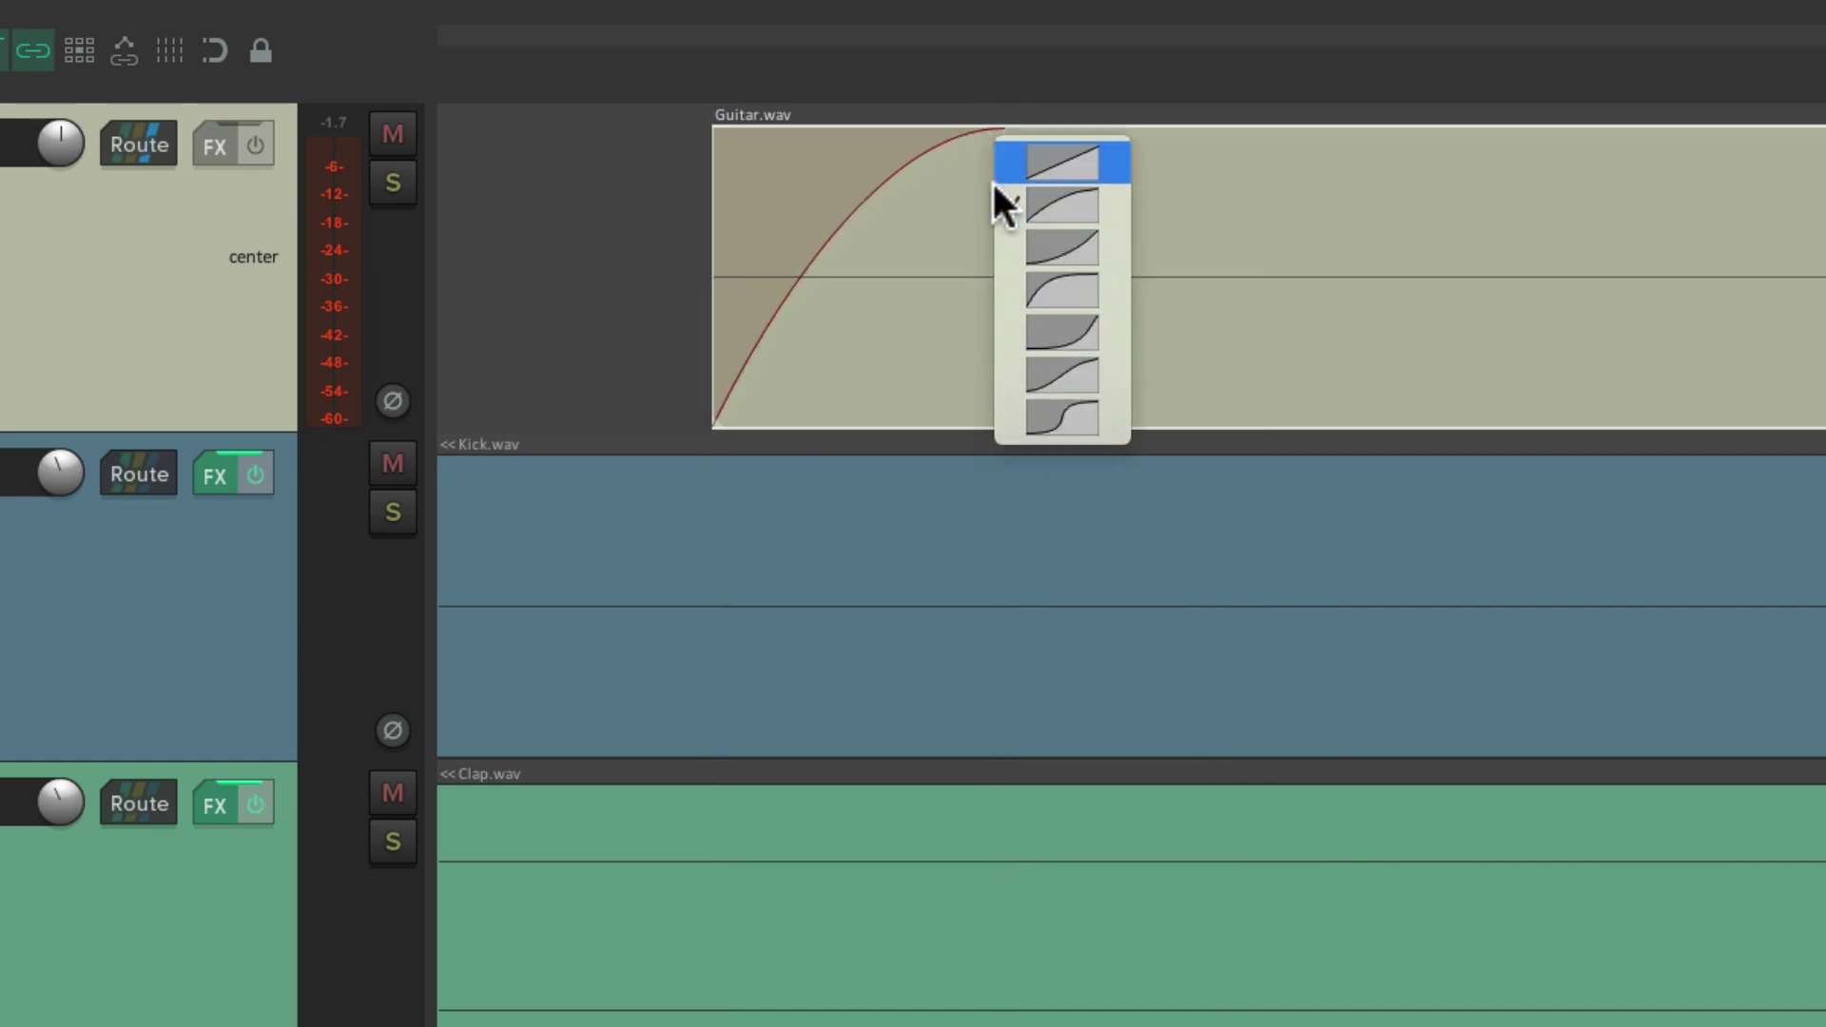
{"action": "left_click", "coordinate": [1006, 410]}
- Try removing the guitar item's fade-in completely, and undo the removal
{"action": "left_click_drag", "start_coordinate": [1008, 235], "coordinate": [640, 298]}
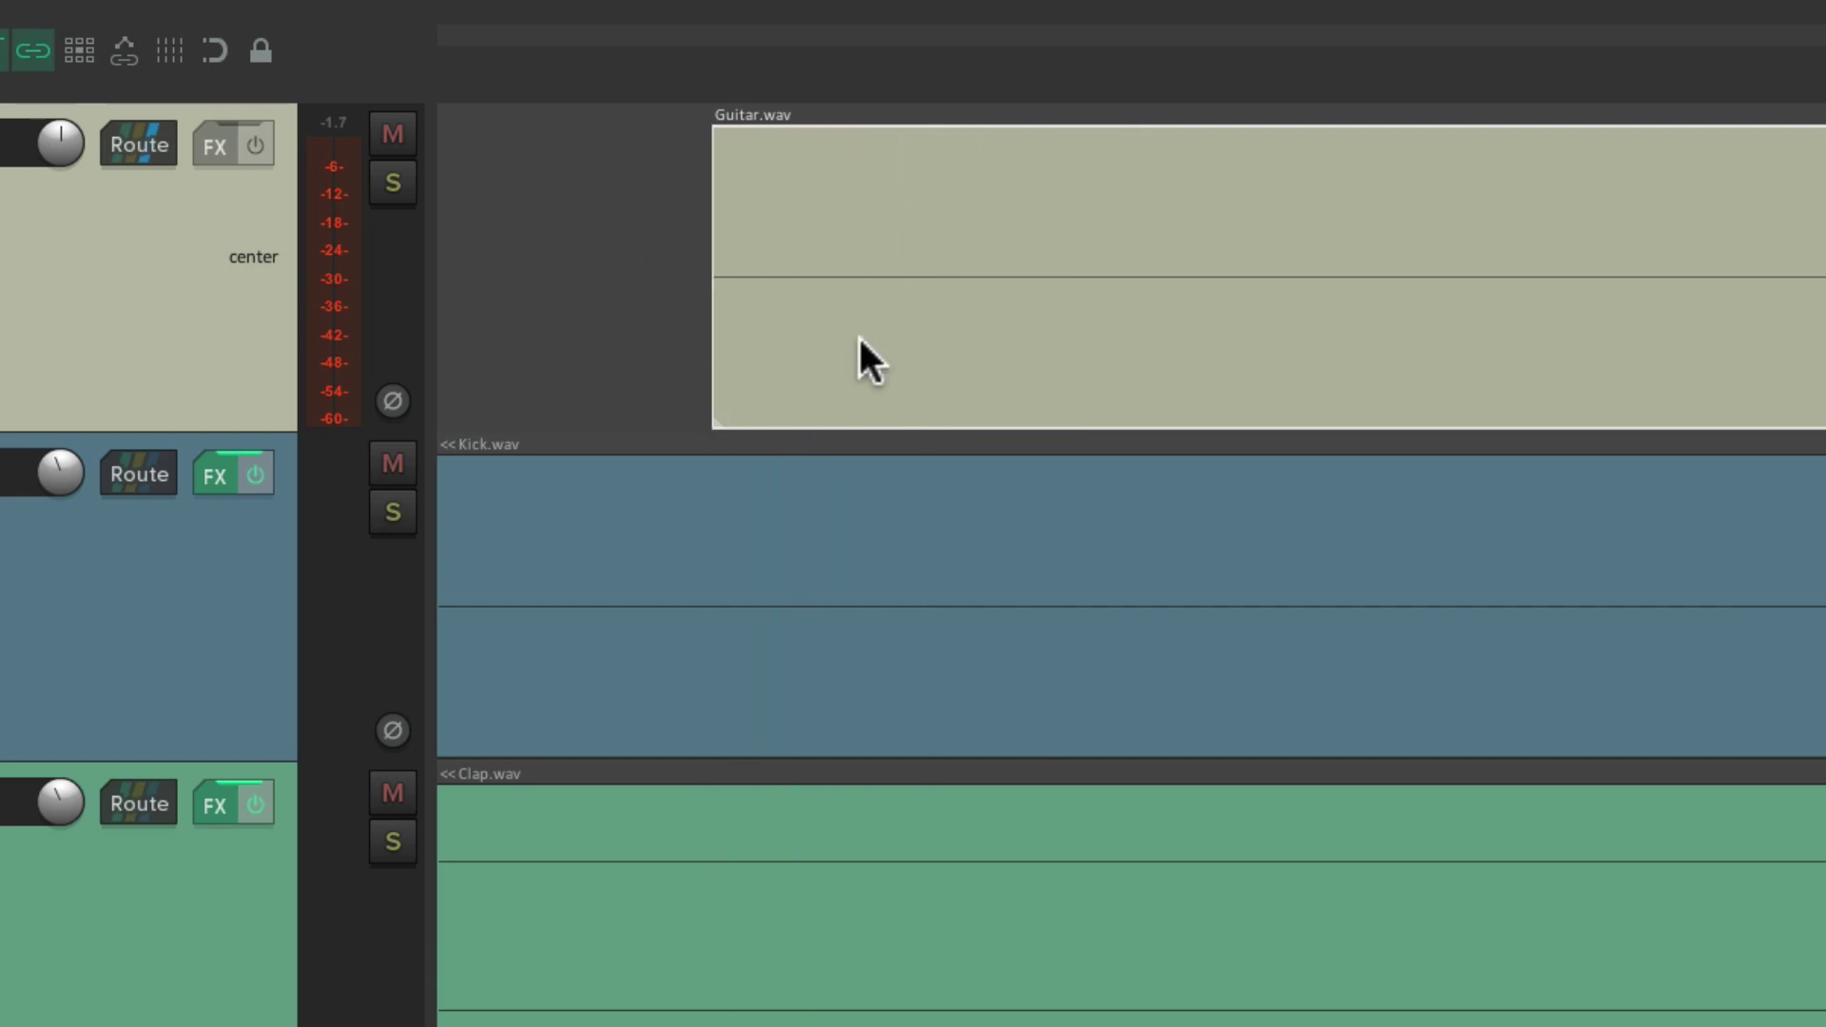
{"action": "key", "text": "ctrl+z"}
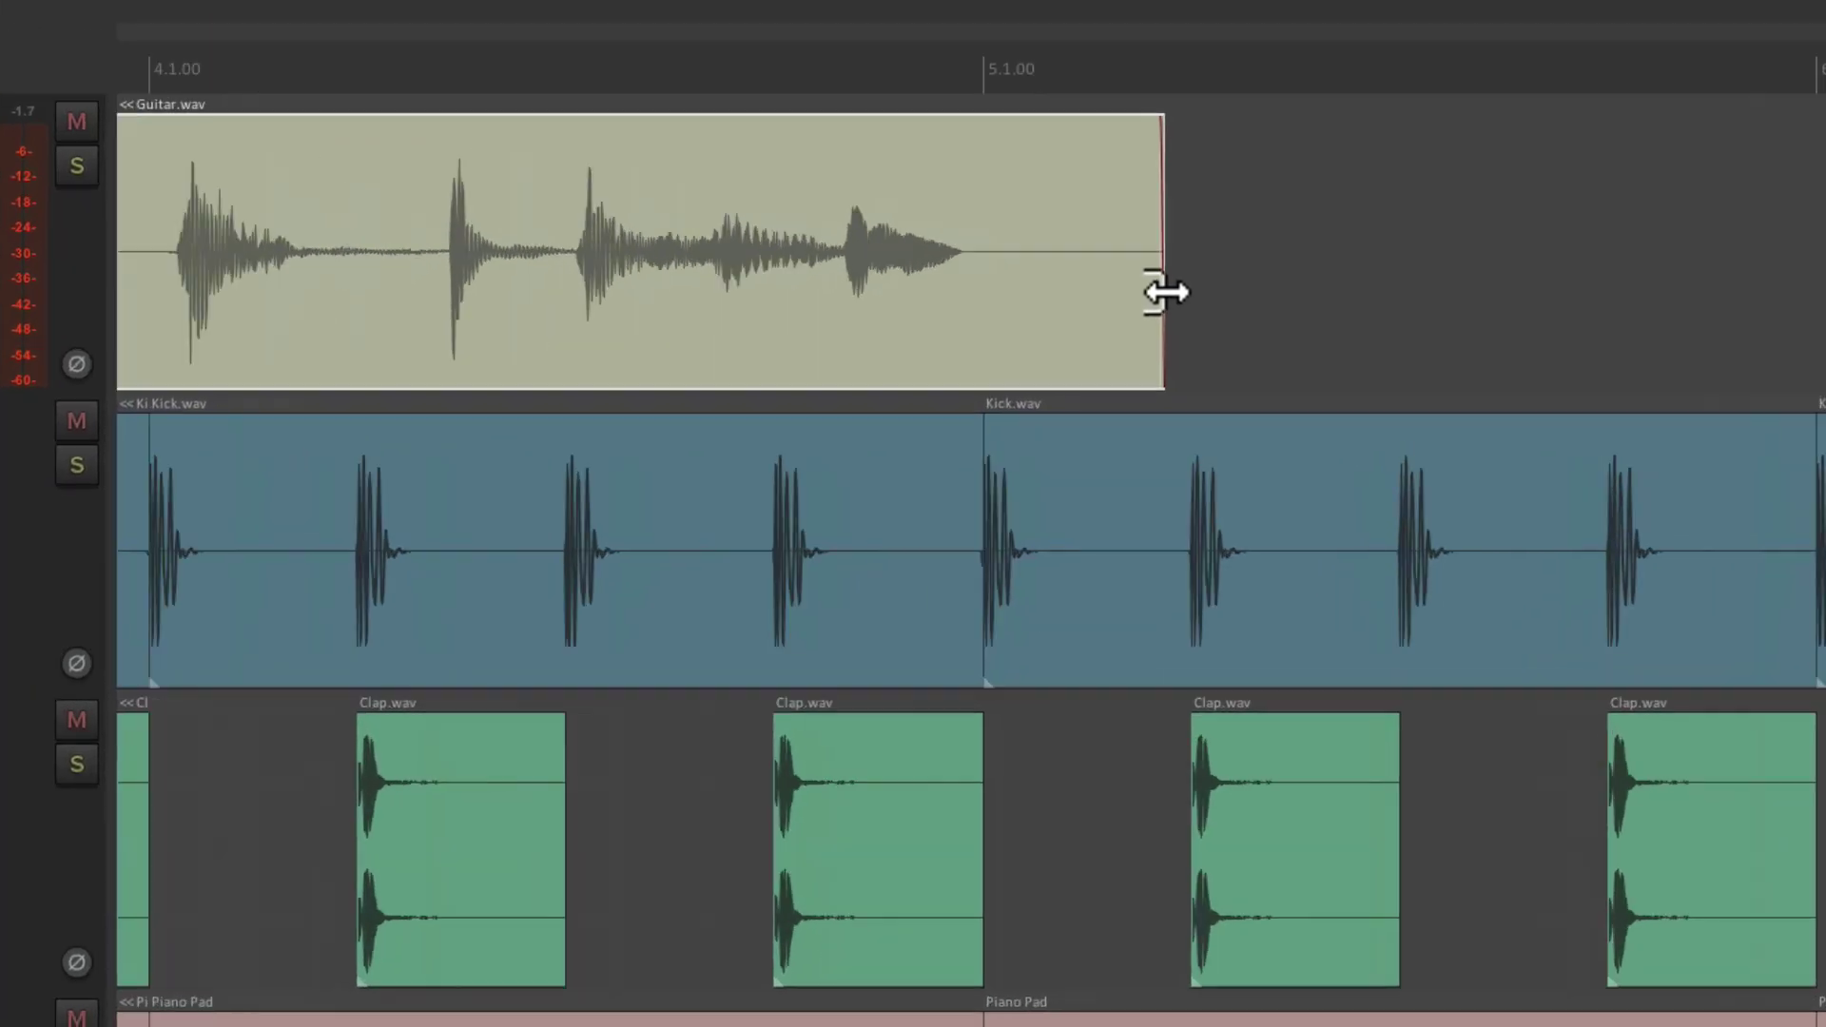
- Shorten the fade-out at the end of the recorded guitar item and give it the linear shape
{"action": "scroll", "coordinate": [1046, 321], "scroll_direction": "up", "scroll_amount": 12}
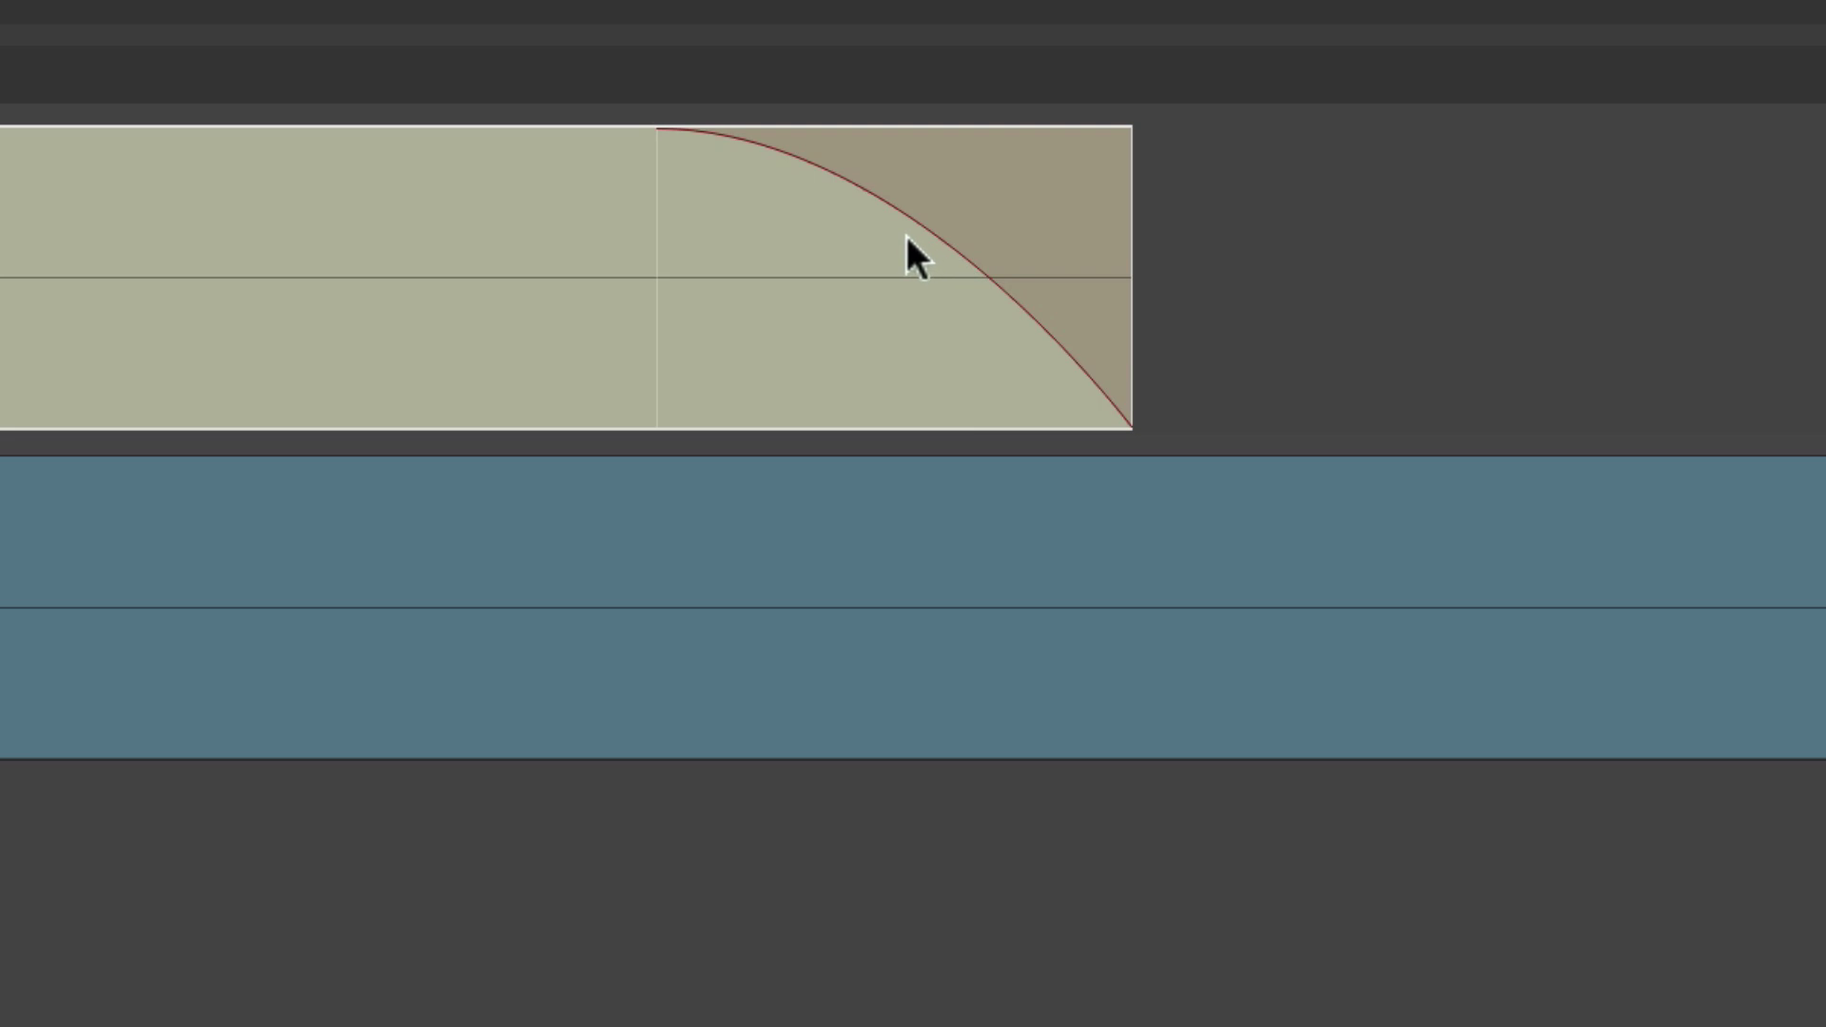
{"action": "left_click_drag", "start_coordinate": [656, 232], "coordinate": [700, 183]}
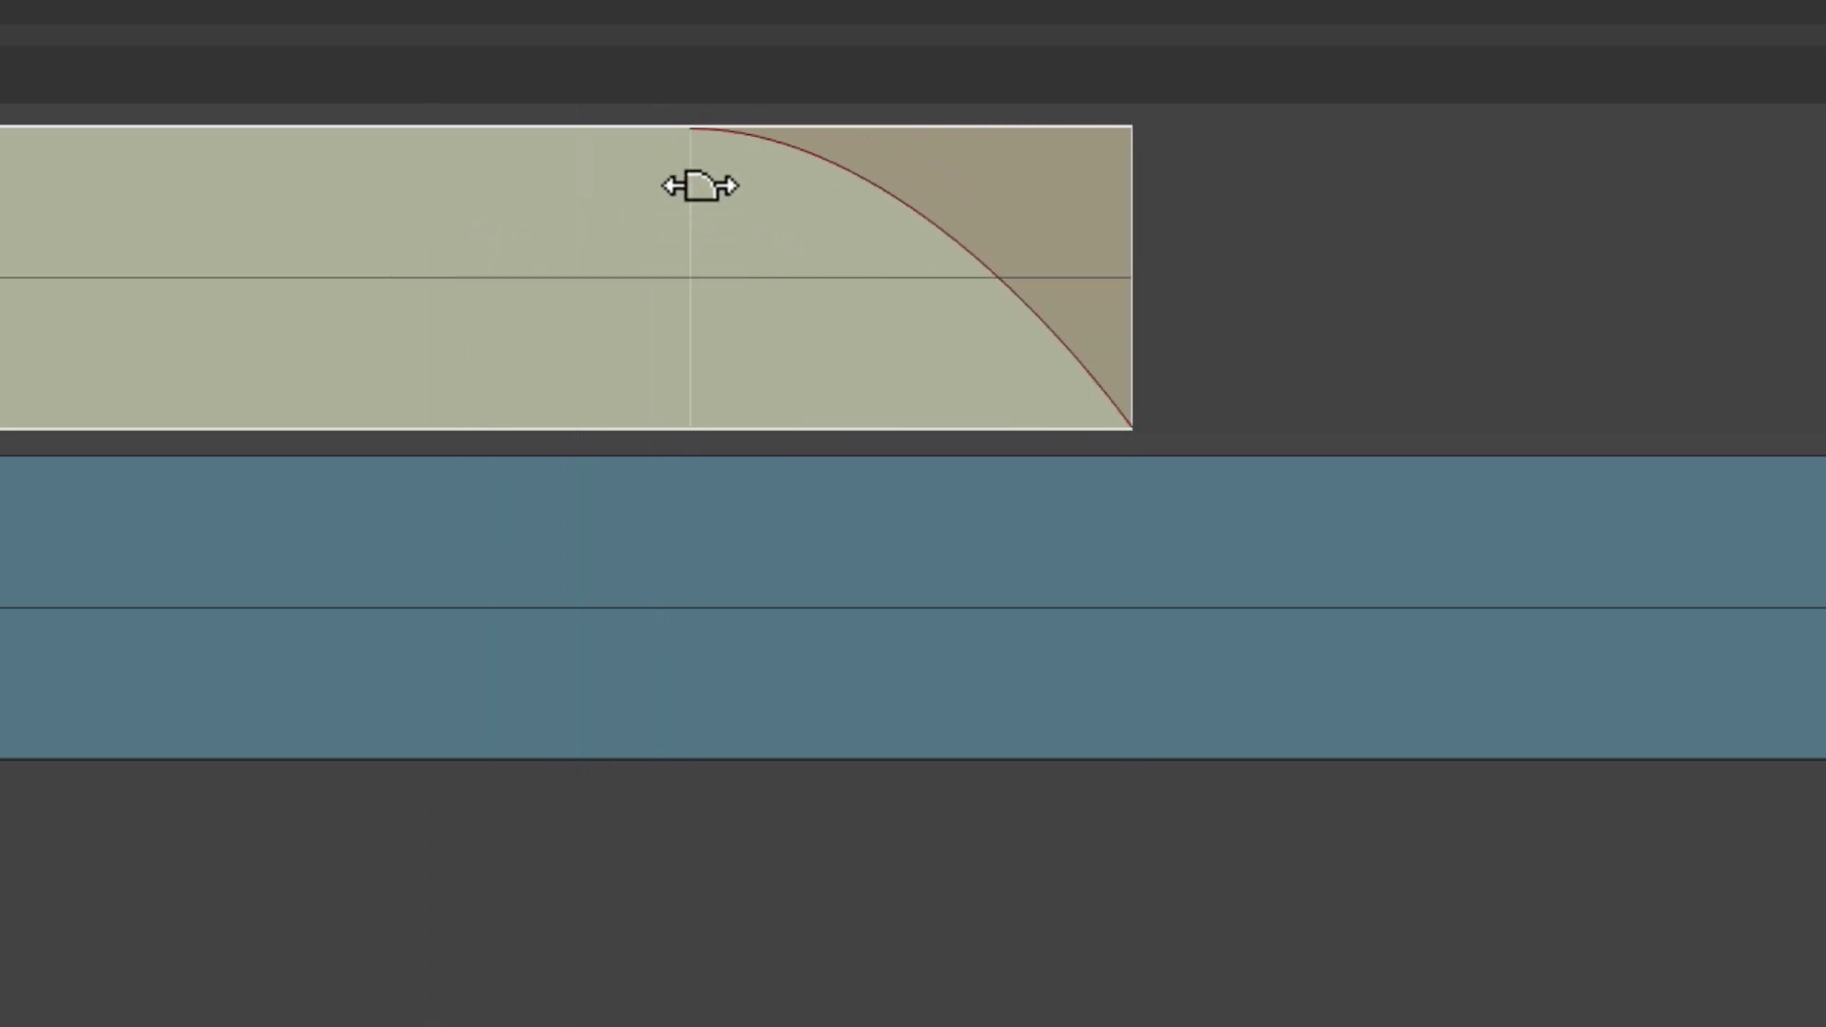
{"action": "right_click", "coordinate": [699, 133]}
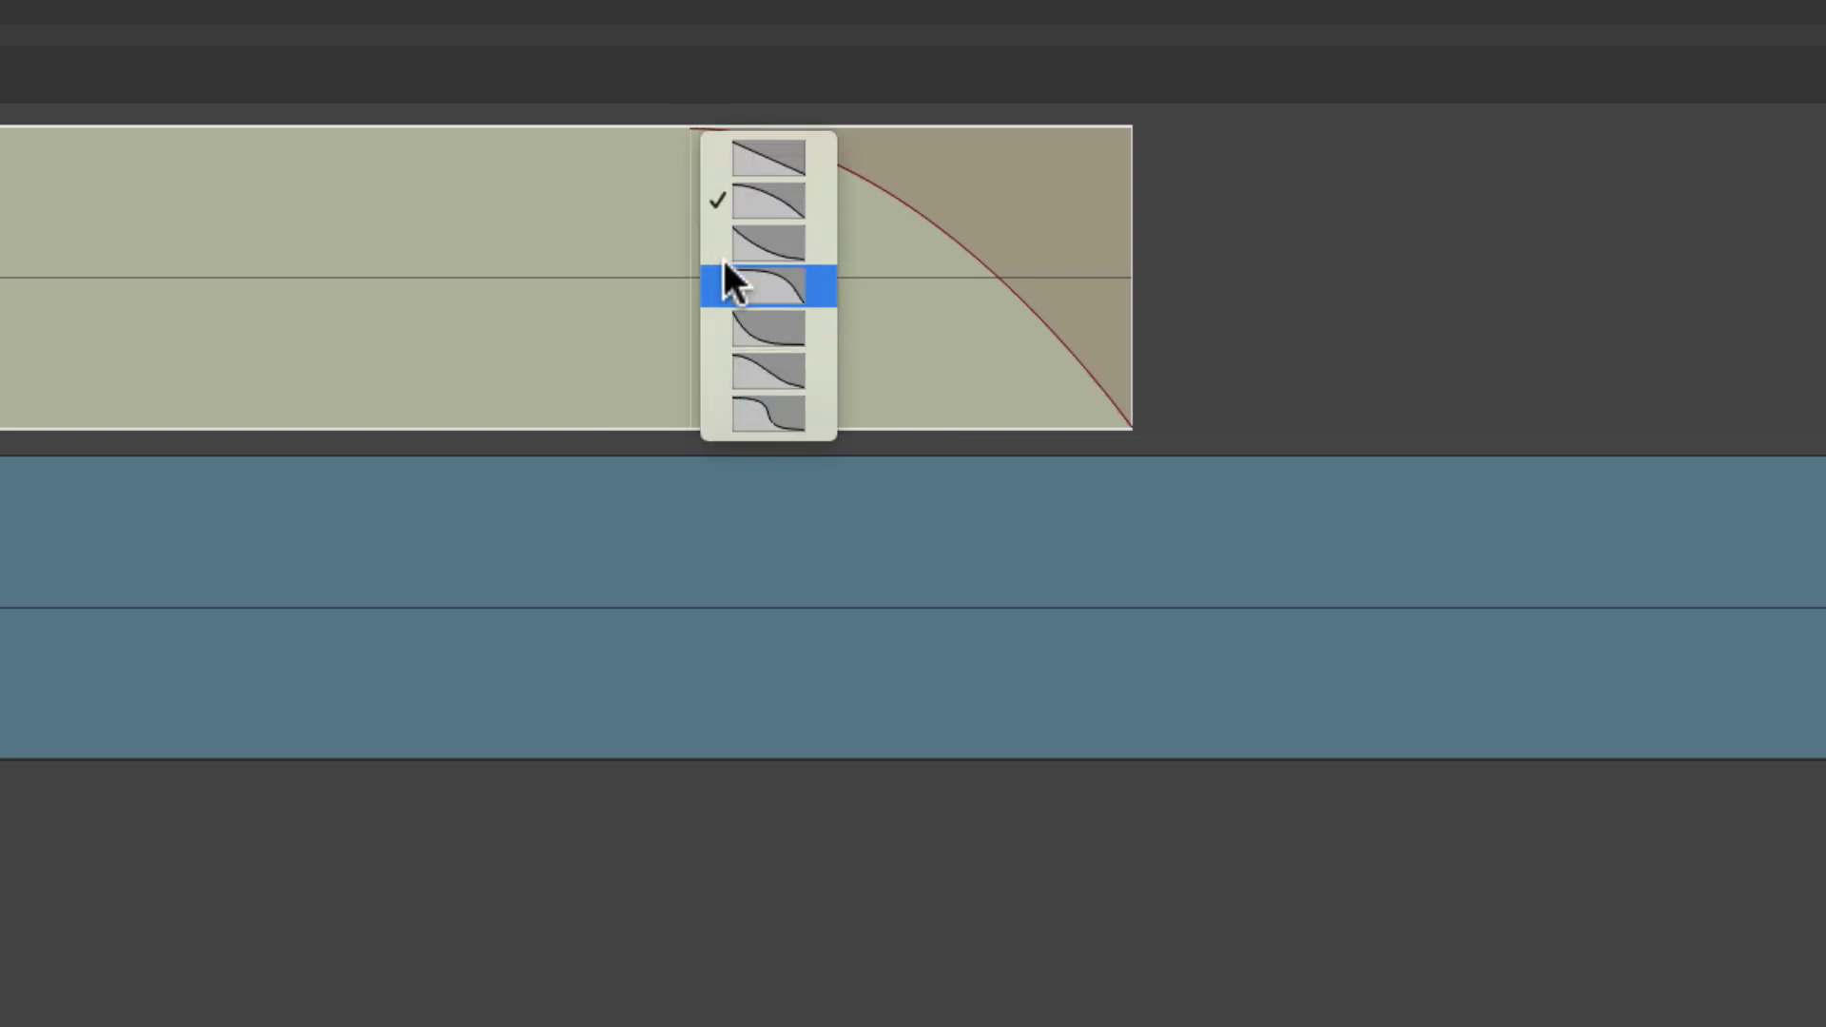
{"action": "left_click", "coordinate": [718, 160]}
- Try removing the guitar item's fade-out completely, and undo the removal
{"action": "left_click_drag", "start_coordinate": [693, 191], "coordinate": [1218, 208]}
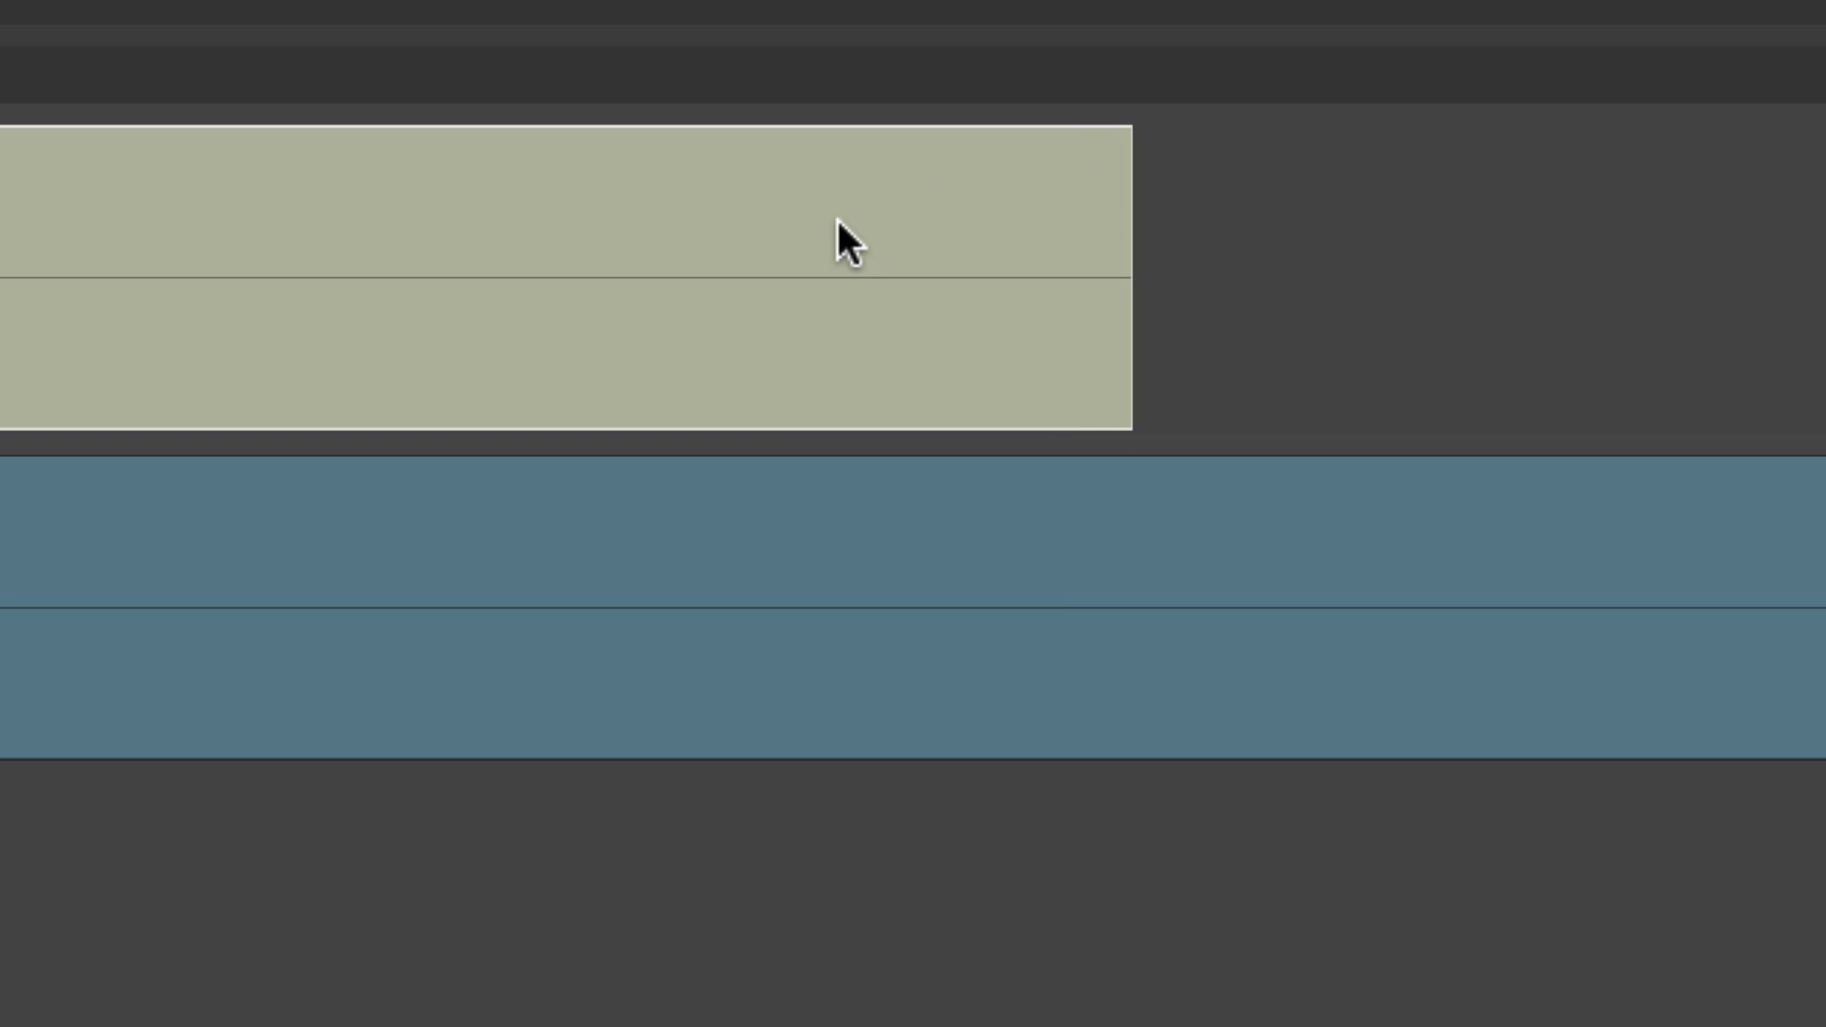
{"action": "key", "text": "ctrl+z"}
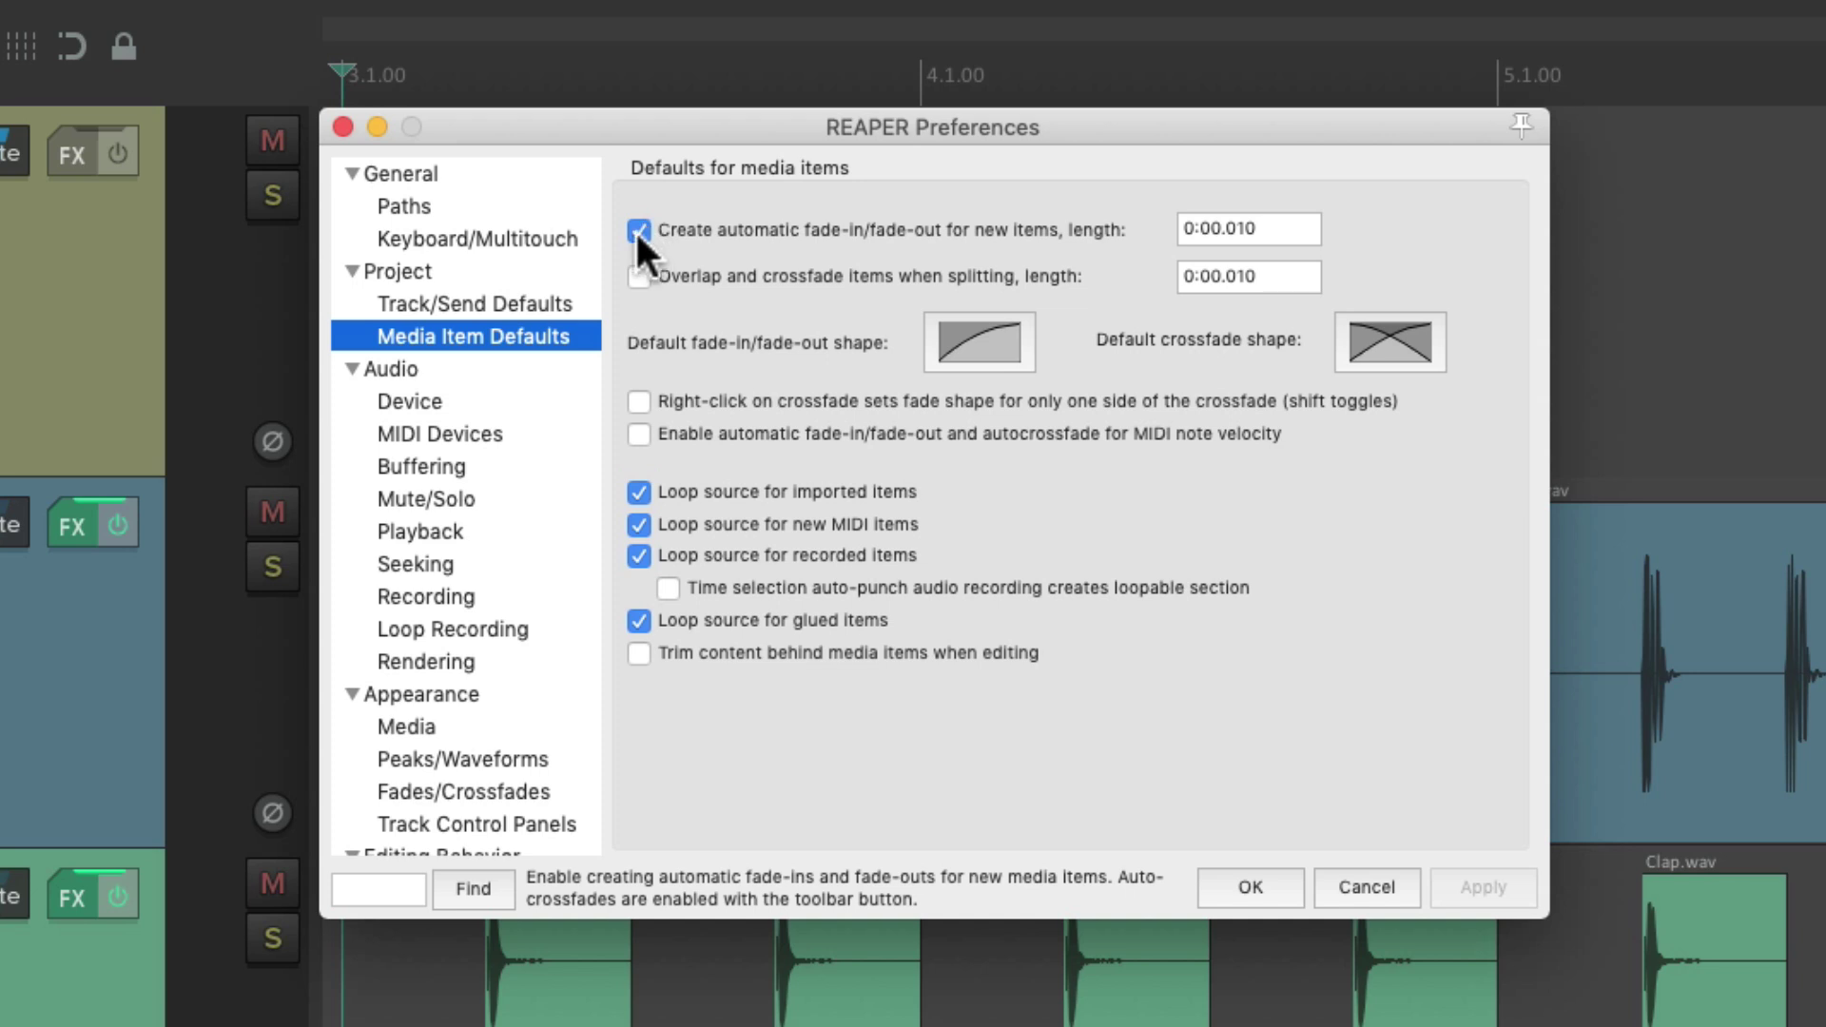
- Turn off automatic fade-in/fade-out for new items, and record another item on the Guitar track starting just before measure 4
{"action": "left_click", "coordinate": [639, 231]}
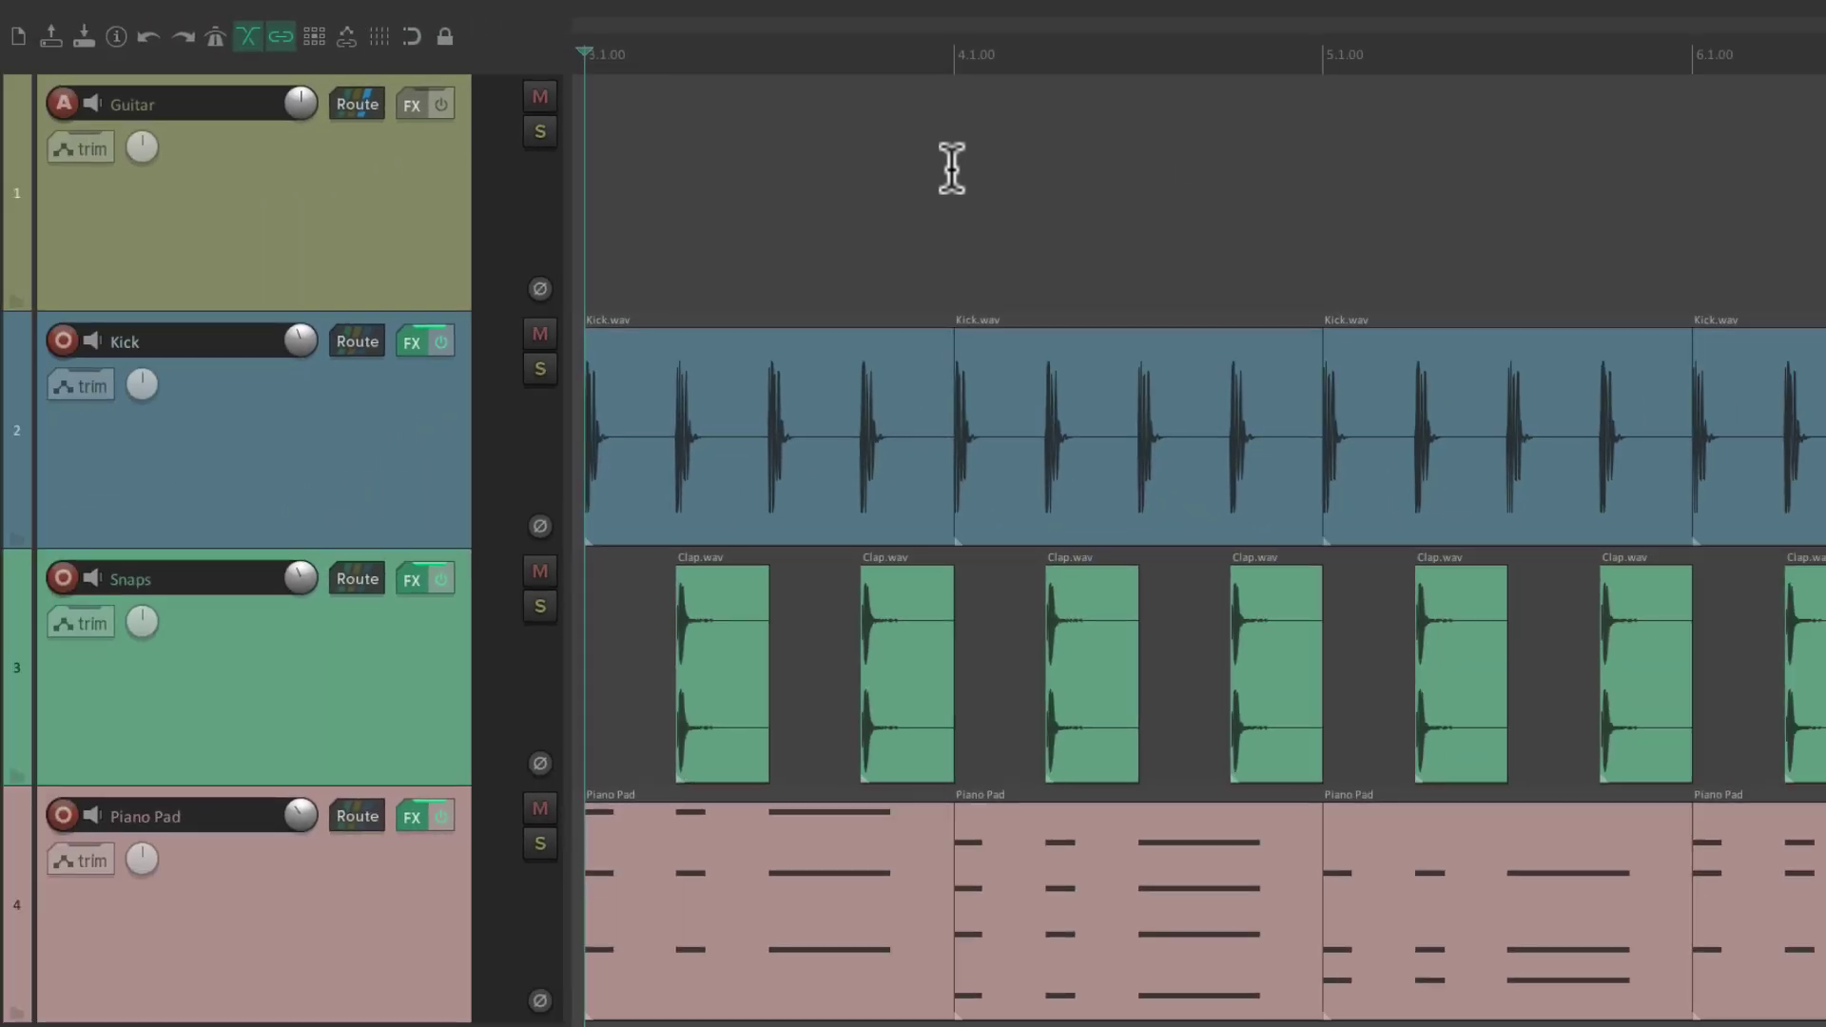
{"action": "left_click", "coordinate": [925, 184]}
{"action": "key", "text": "ctrl+r"}
{"action": "key", "text": "space"}
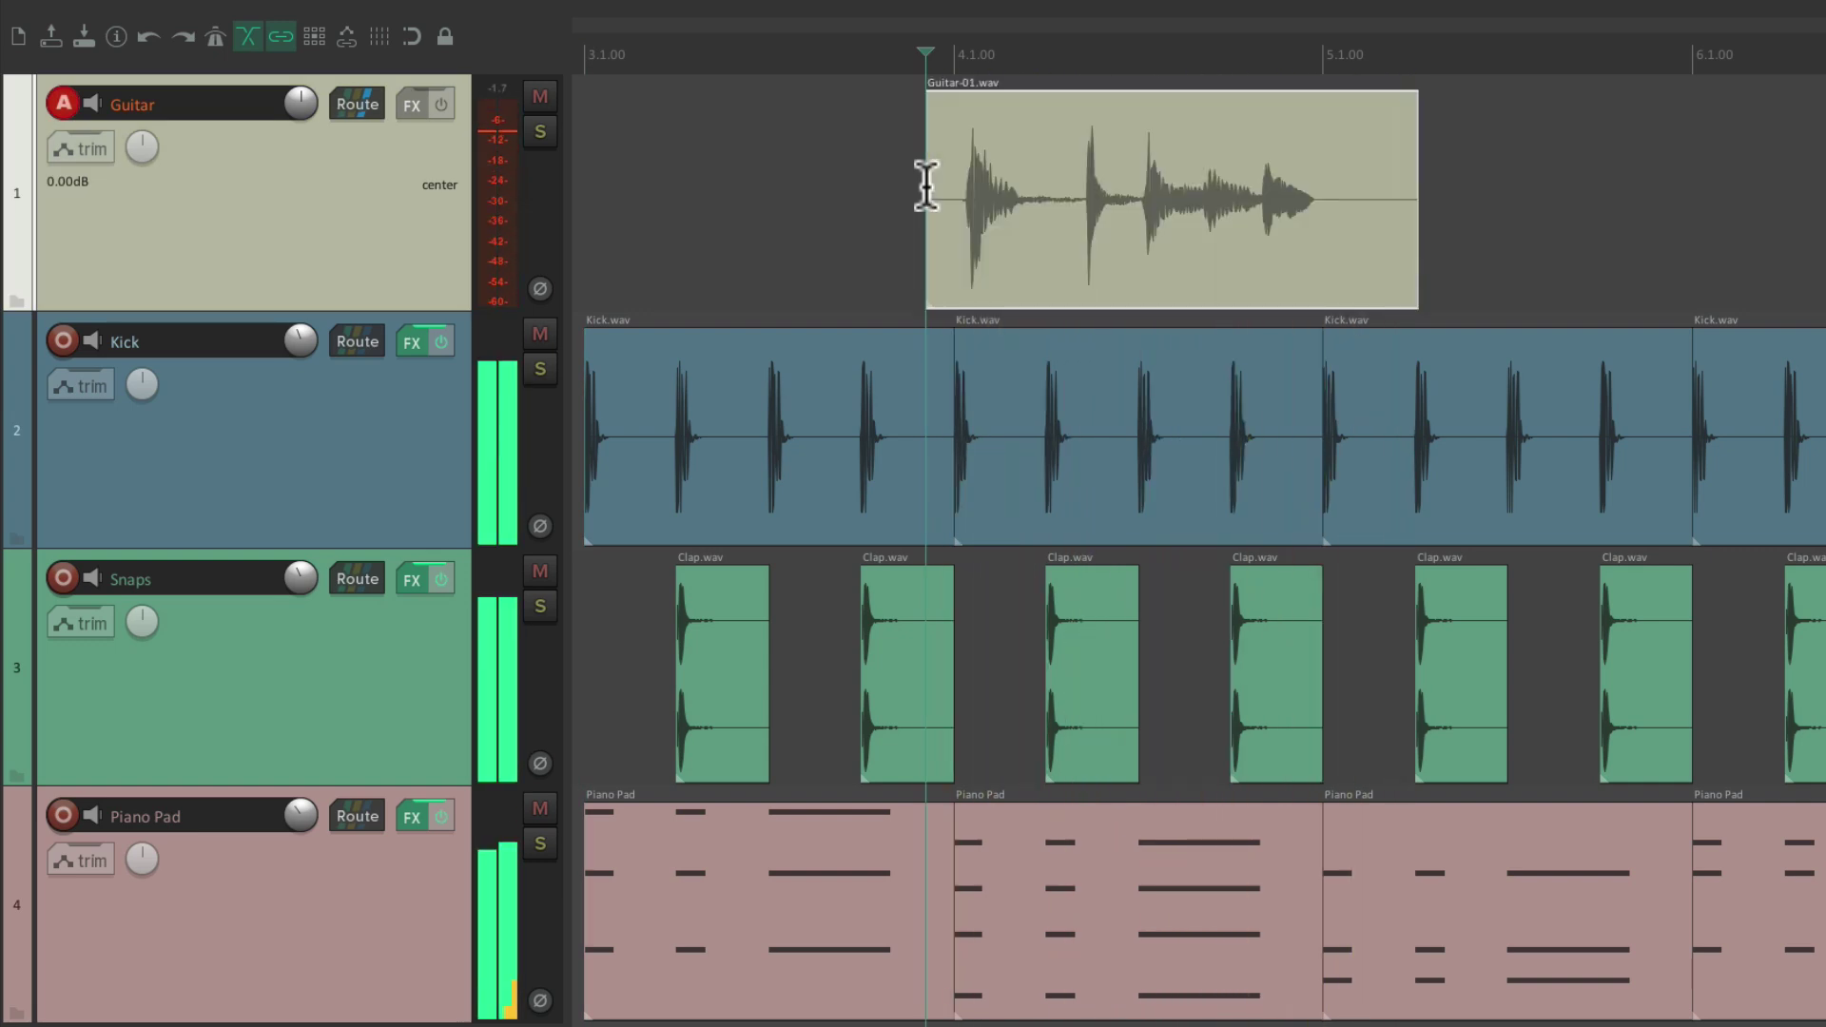
- Try adding a manual fade-in to the start of the Guitar-01.wav item, and undo it
{"action": "scroll", "coordinate": [739, 256], "scroll_direction": "up", "scroll_amount": 10}
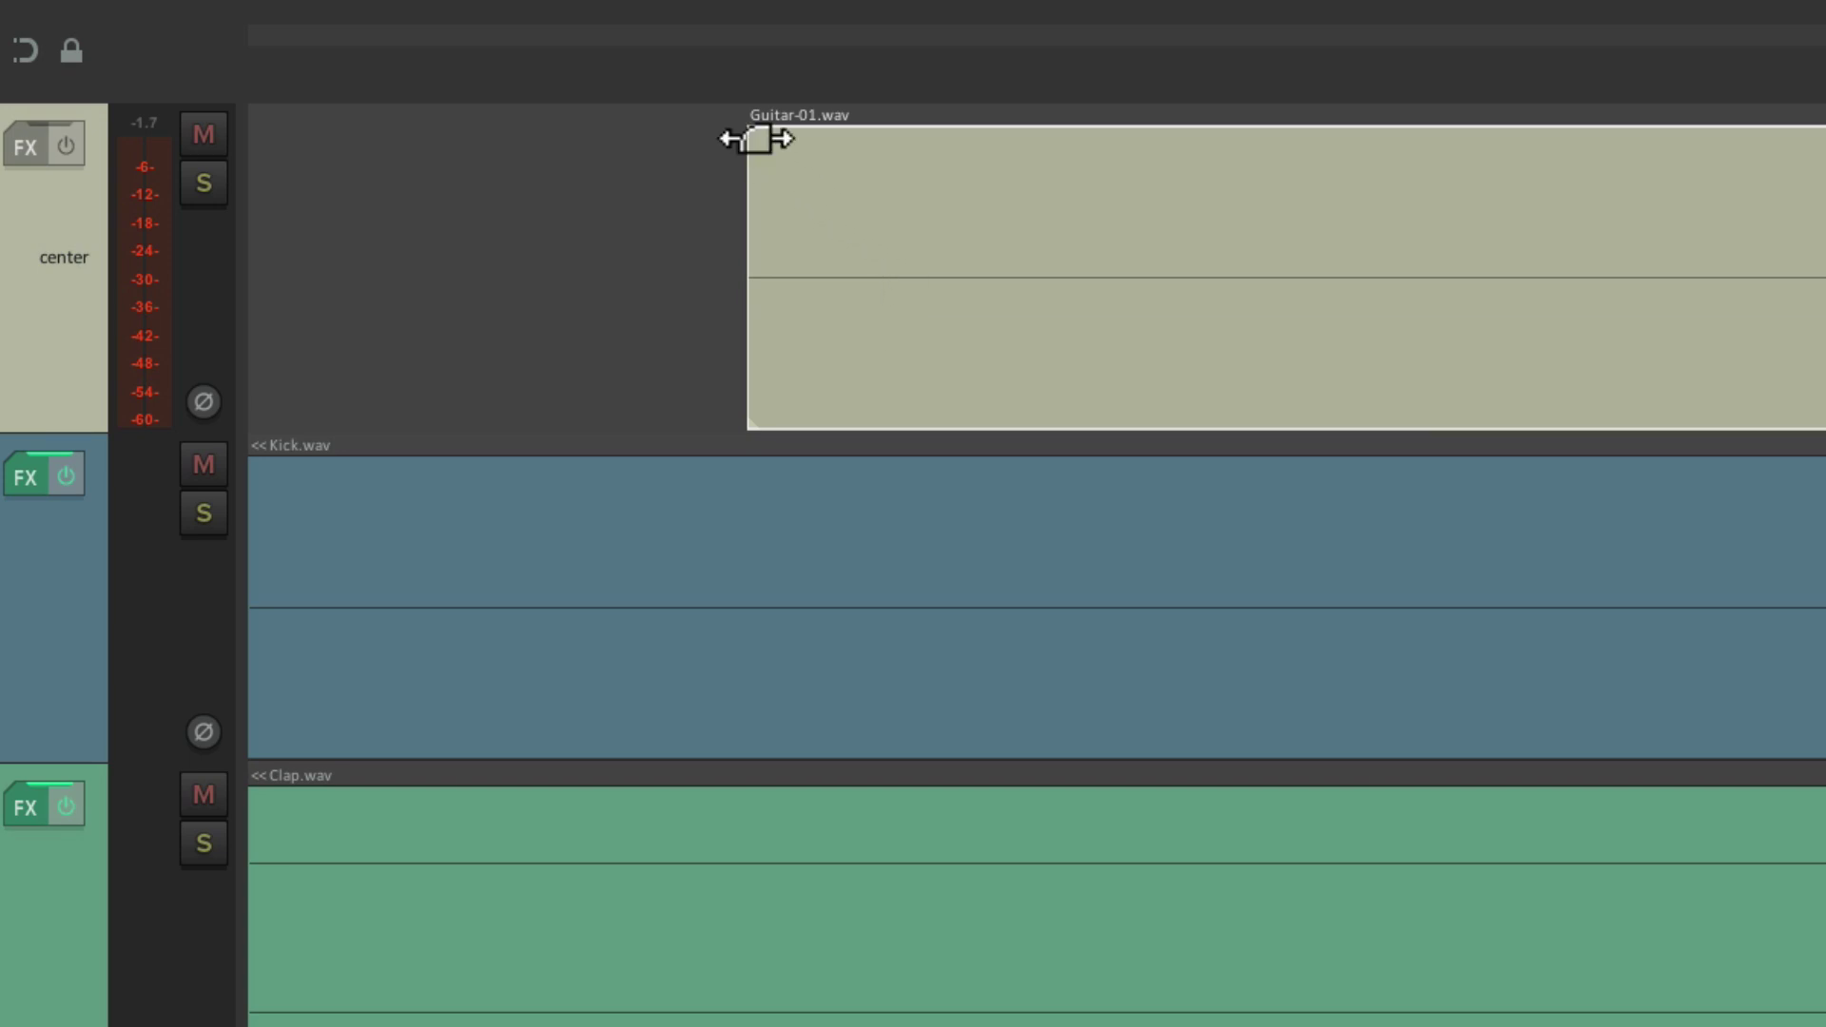
{"action": "left_click_drag", "start_coordinate": [756, 140], "coordinate": [1241, 304]}
{"action": "key", "text": "ctrl+z"}
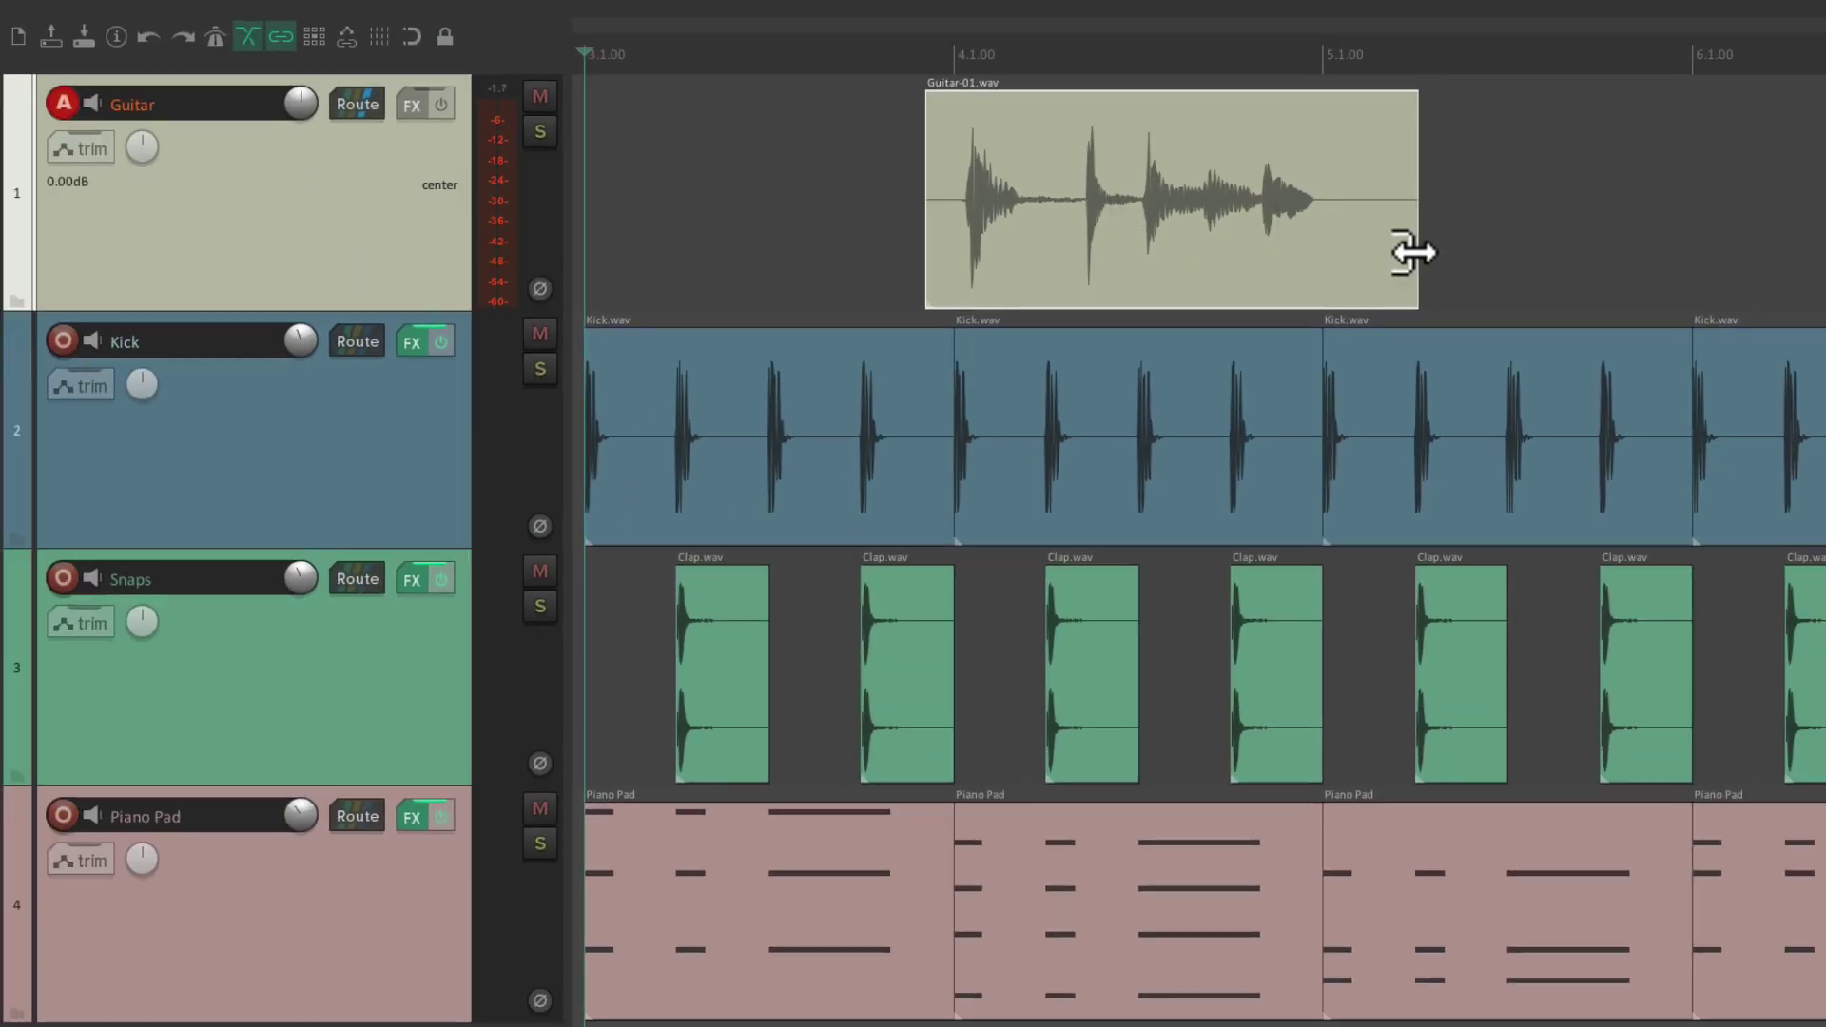
- Try adding a manual fade-out to the end of the Guitar-01.wav item, and undo it
{"action": "scroll", "coordinate": [1414, 252], "scroll_direction": "up", "scroll_amount": 10}
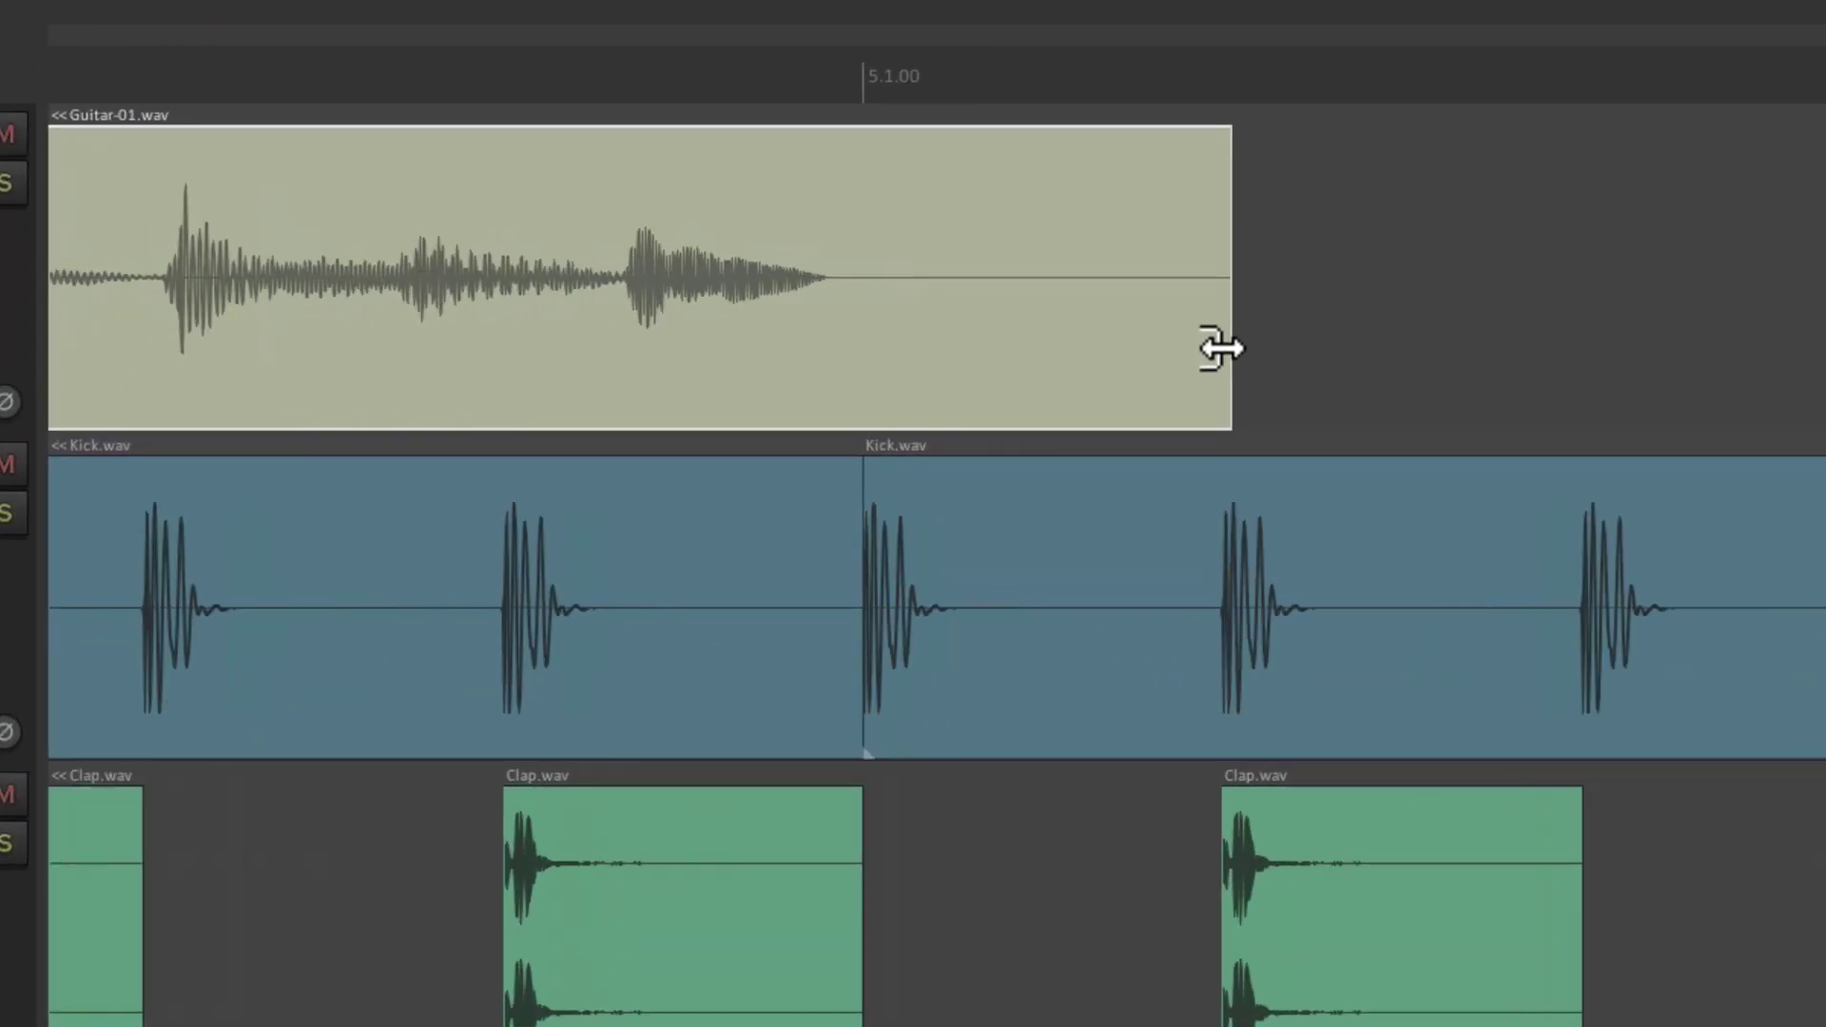
{"action": "scroll", "coordinate": [1238, 371], "scroll_direction": "up", "scroll_amount": 5}
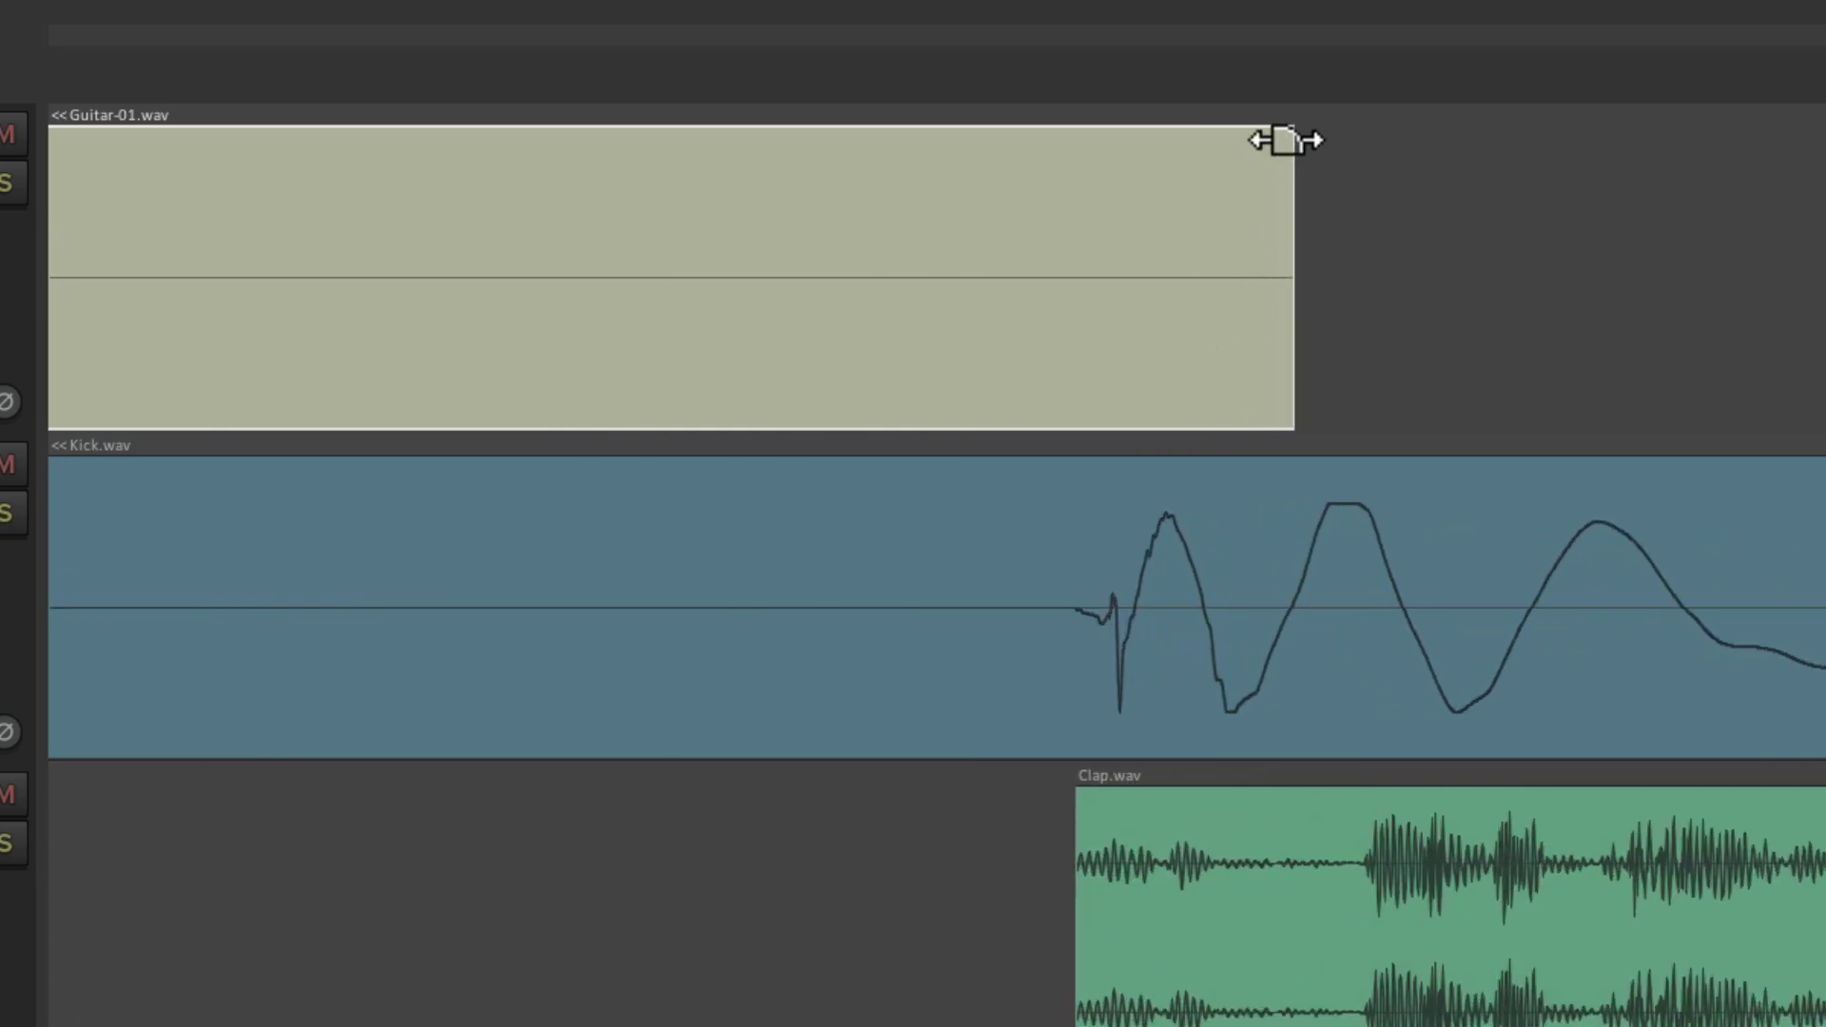
{"action": "left_click_drag", "start_coordinate": [1282, 140], "coordinate": [711, 219]}
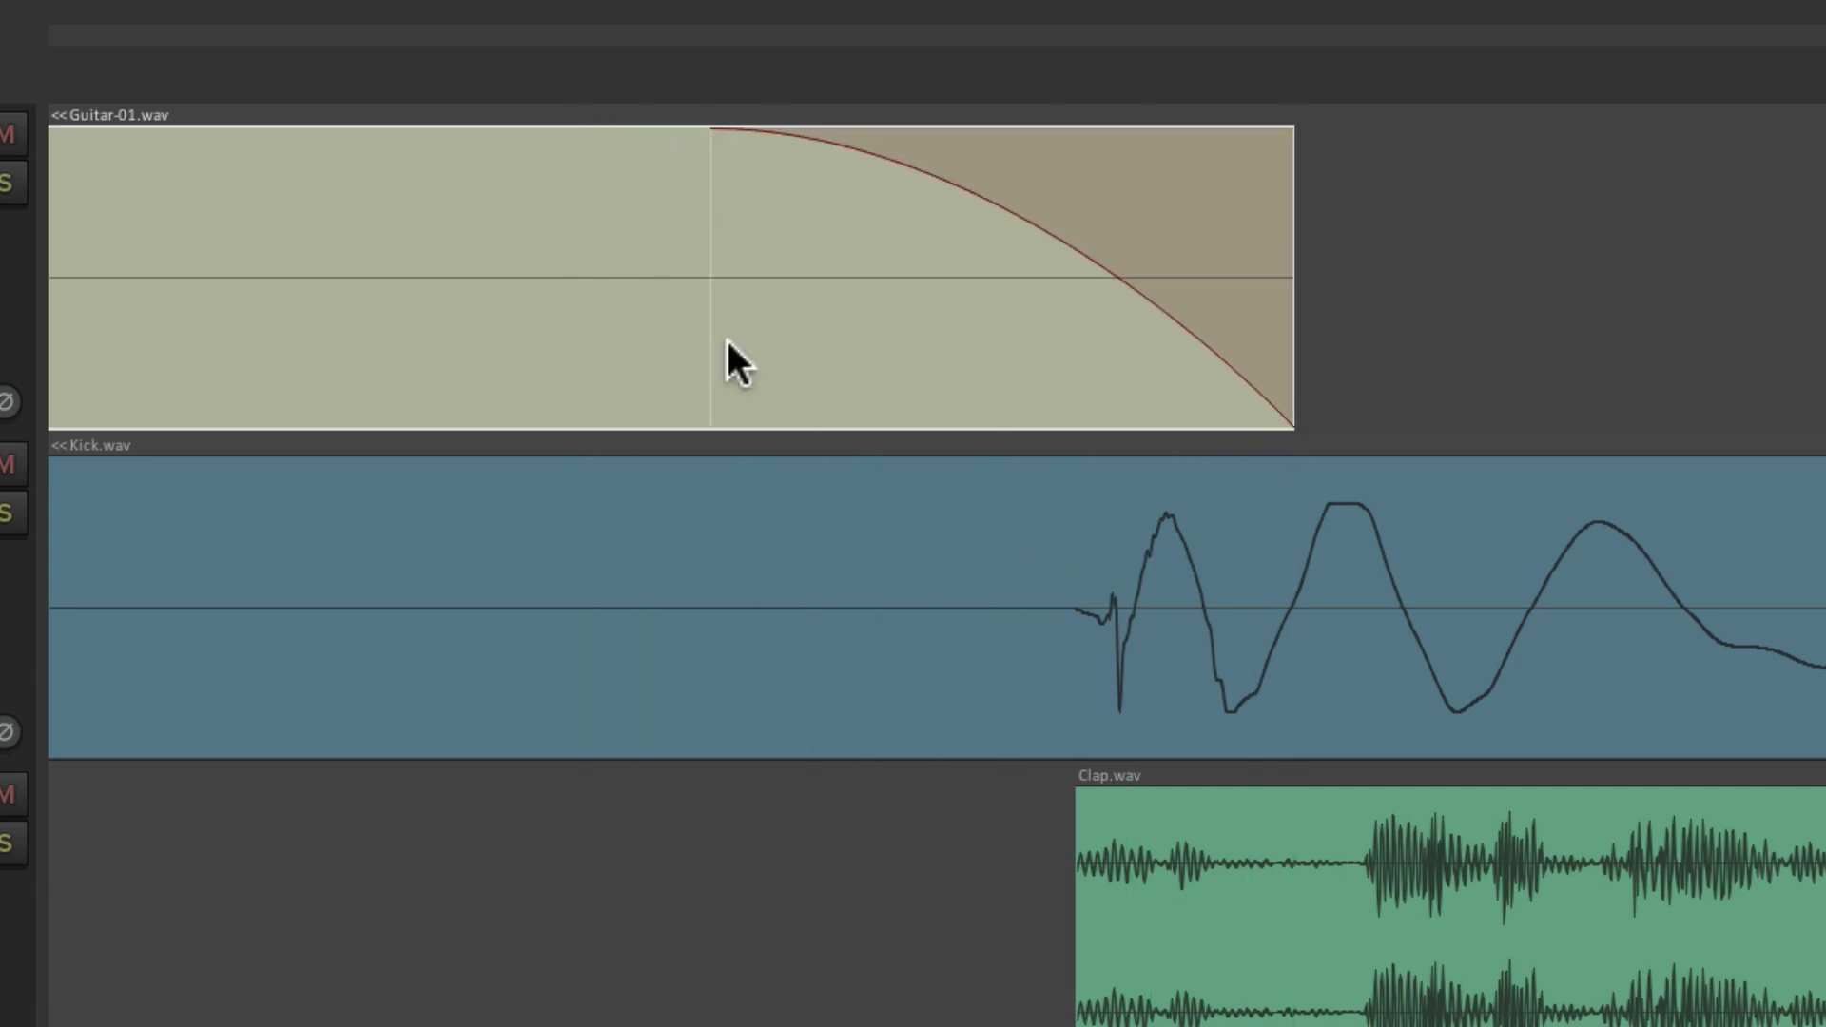
{"action": "key", "text": "ctrl+z"}
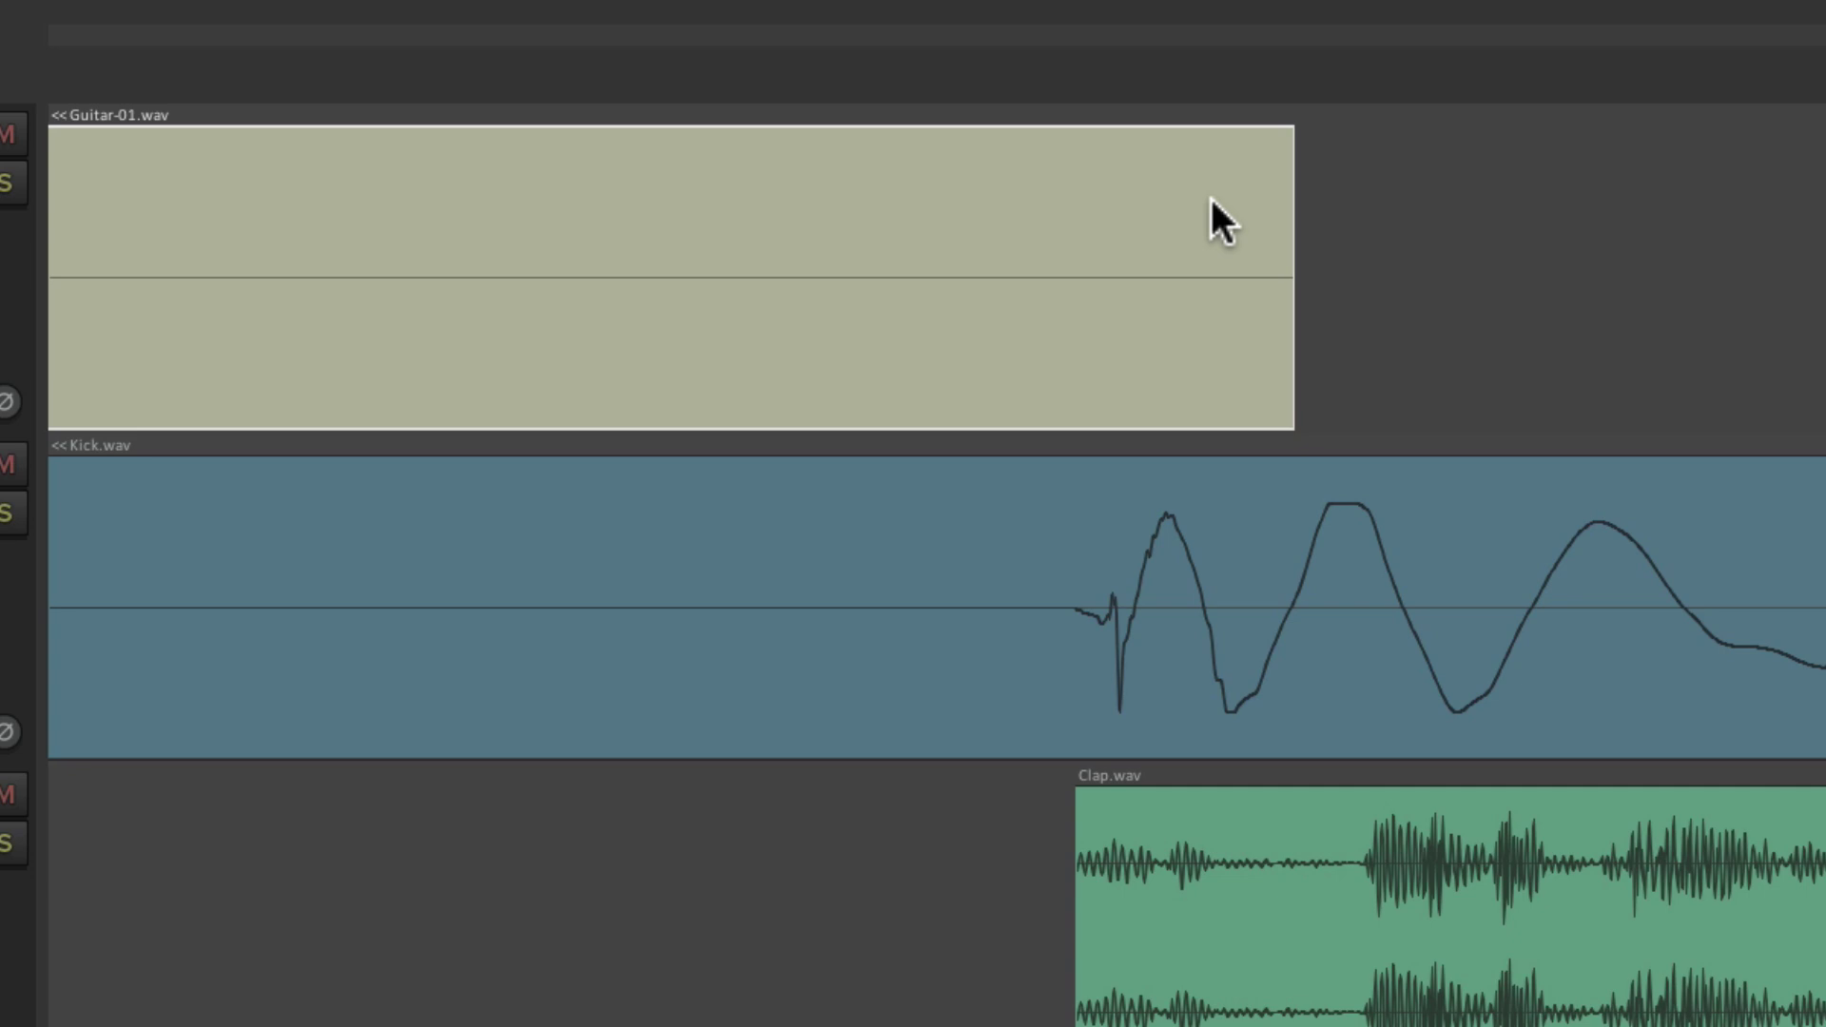
- Turn on automatic fade-in/fade-out for new items in the media item defaults, with a length of 0:00.100
{"action": "key", "text": "super+comma"}
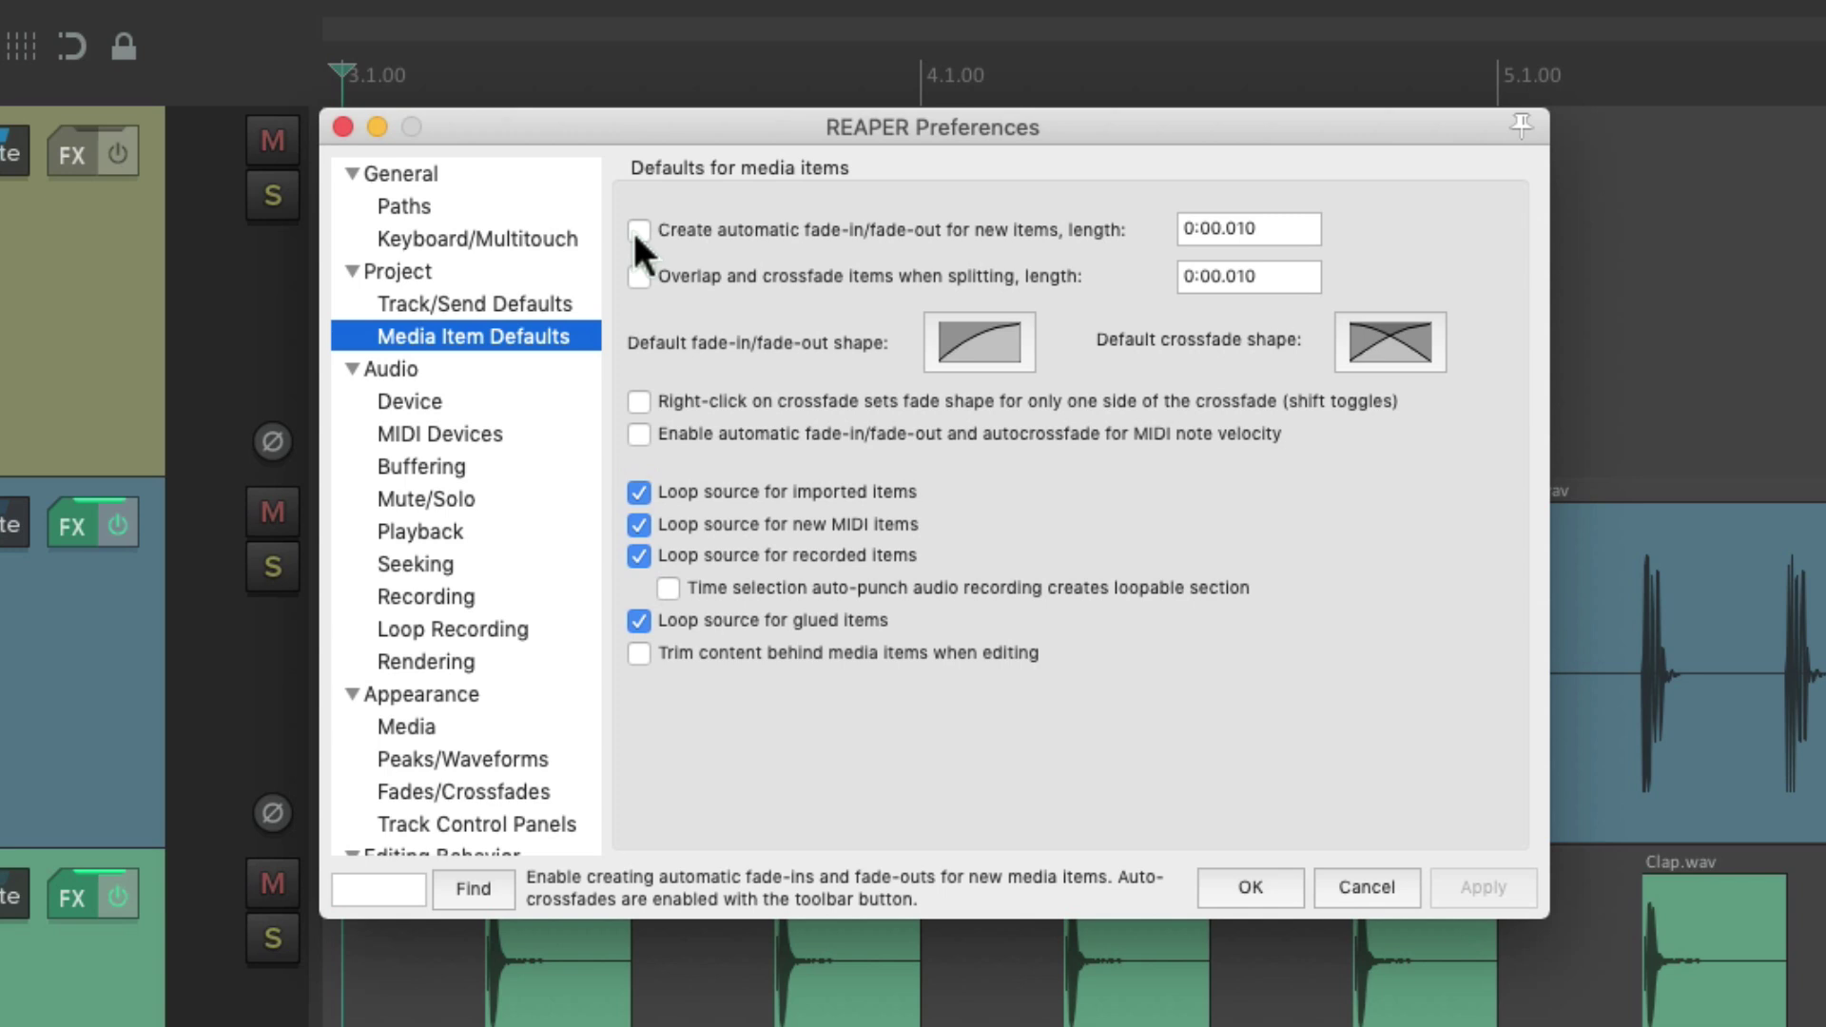
{"action": "left_click", "coordinate": [638, 232]}
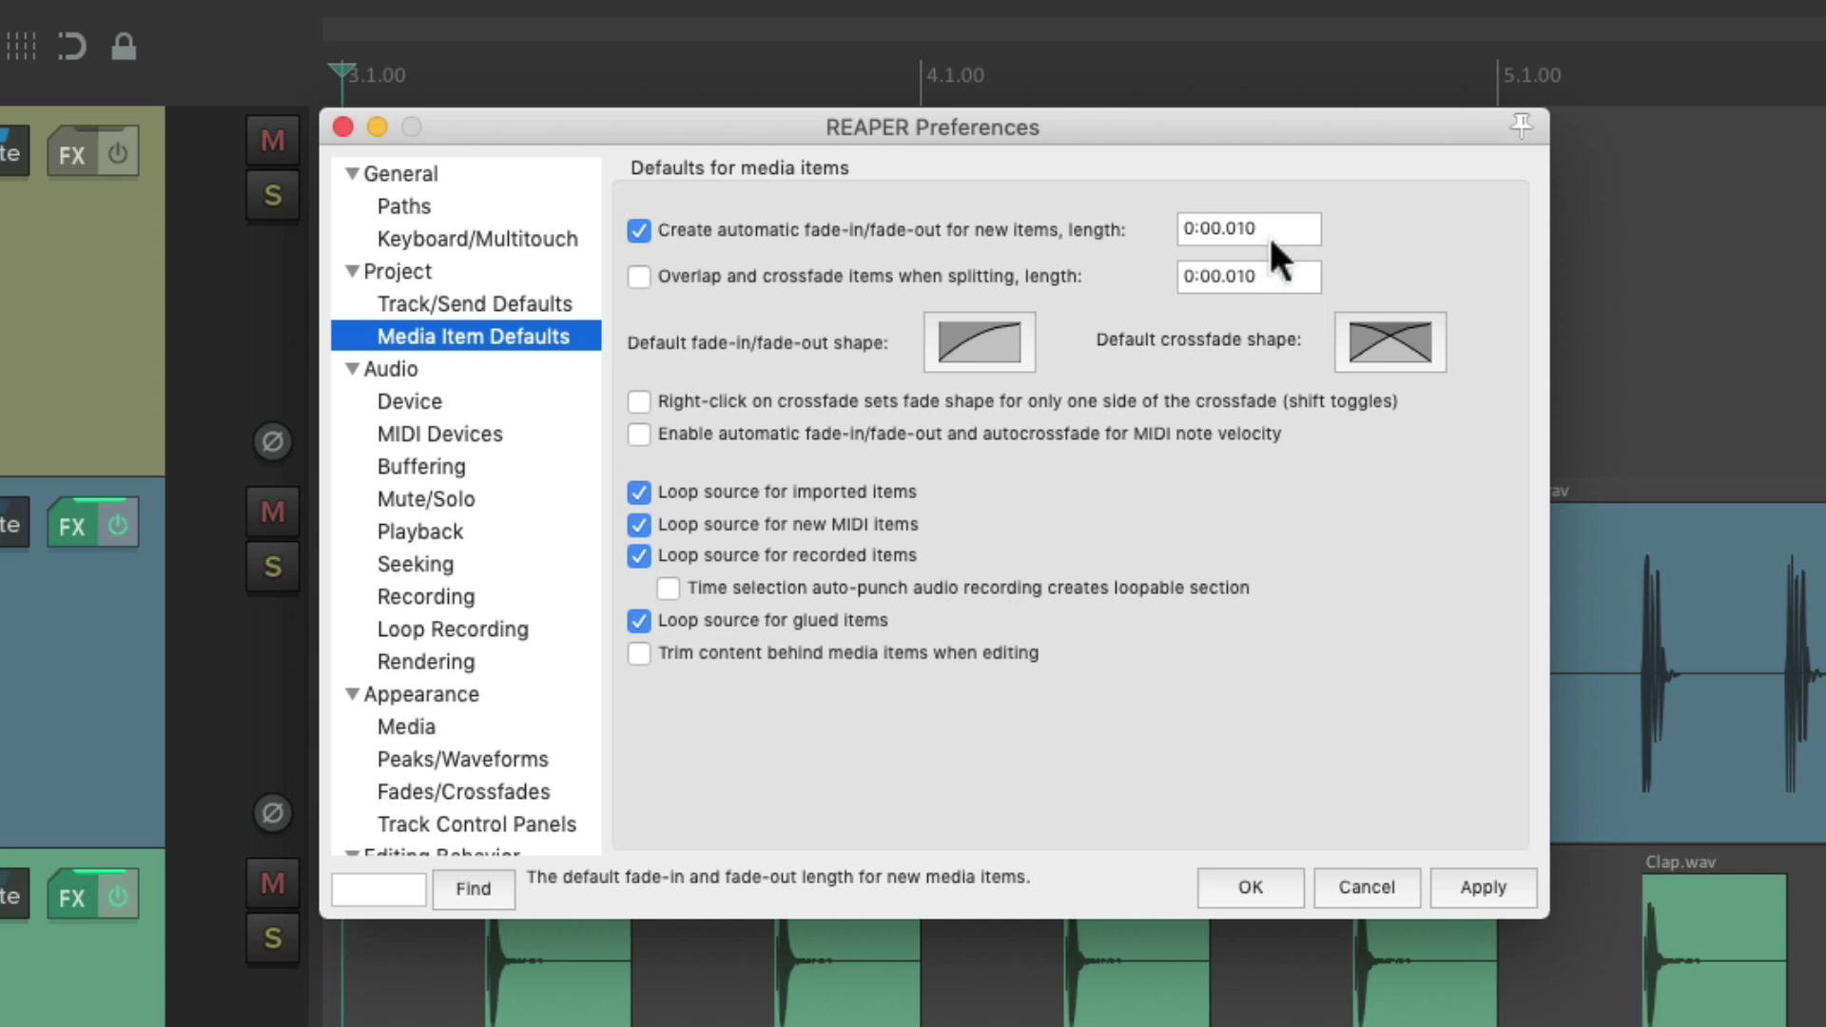
{"action": "left_click", "coordinate": [1295, 229]}
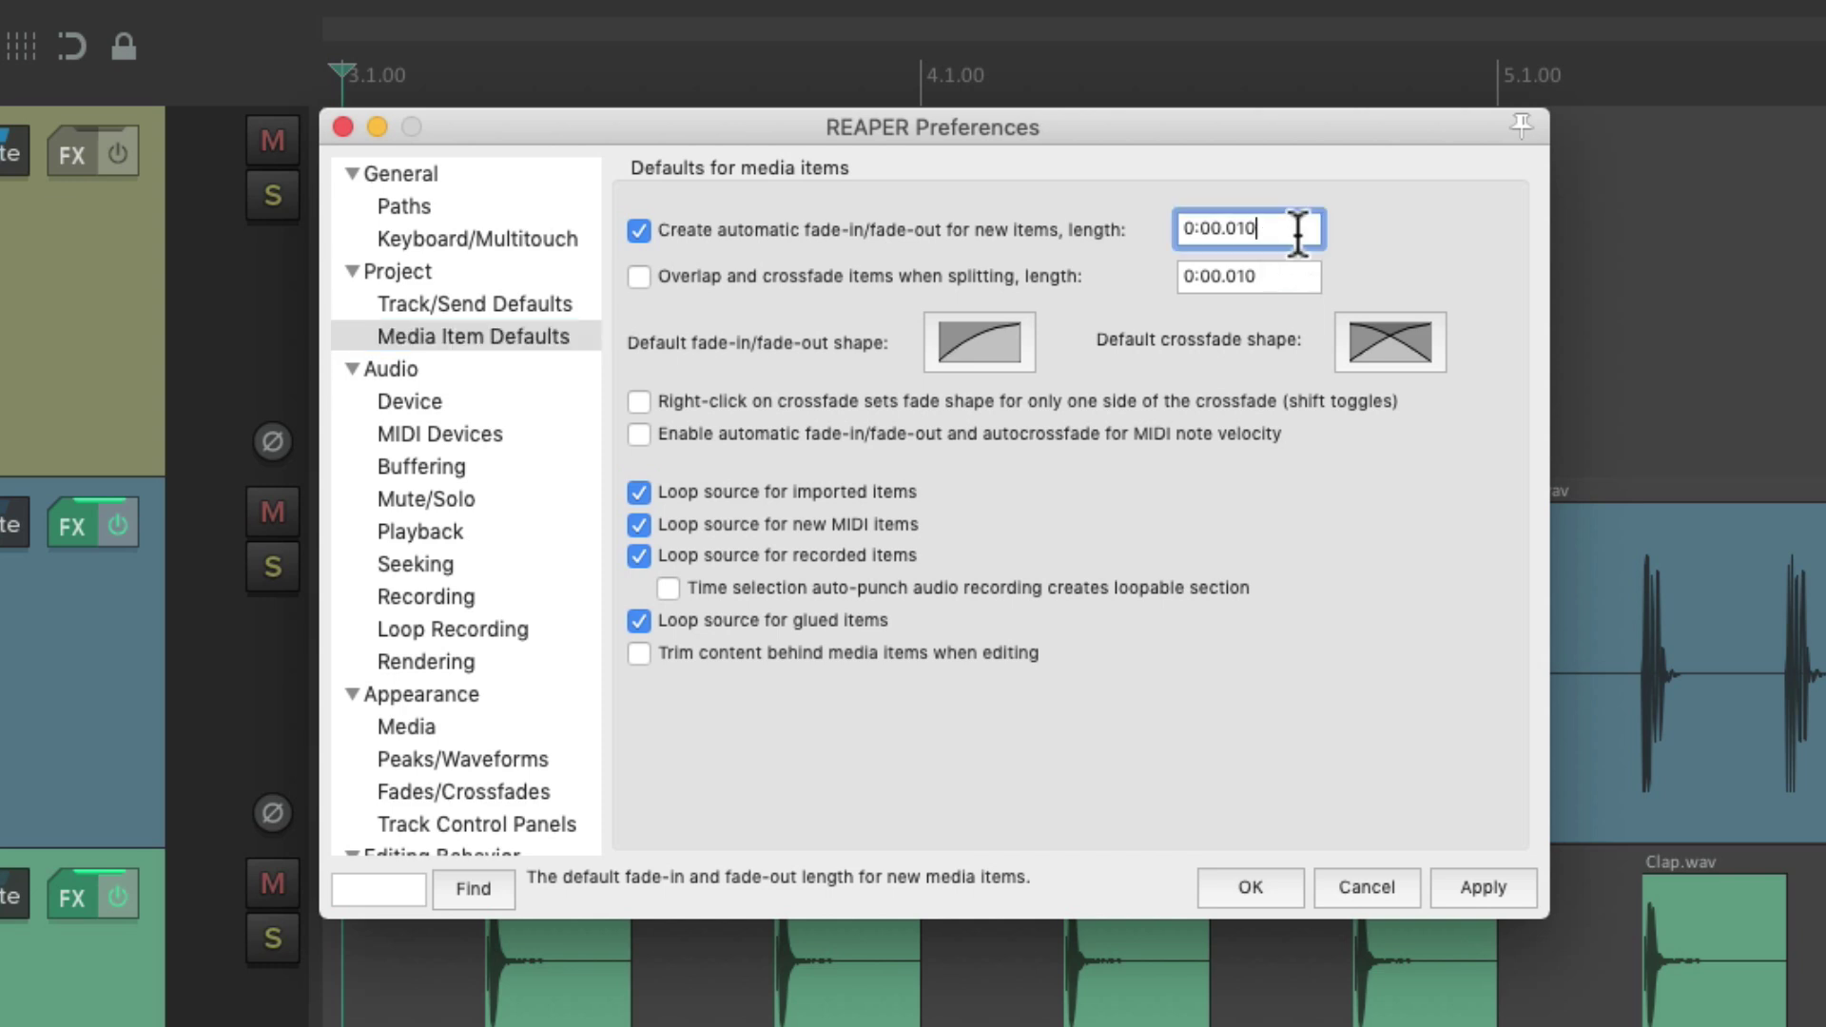
{"action": "key", "text": "BackSpace"}
{"action": "key", "text": "BackSpace"}
{"action": "key", "text": "BackSpace"}
{"action": "type", "text": "100"}
{"action": "key", "text": "Return"}
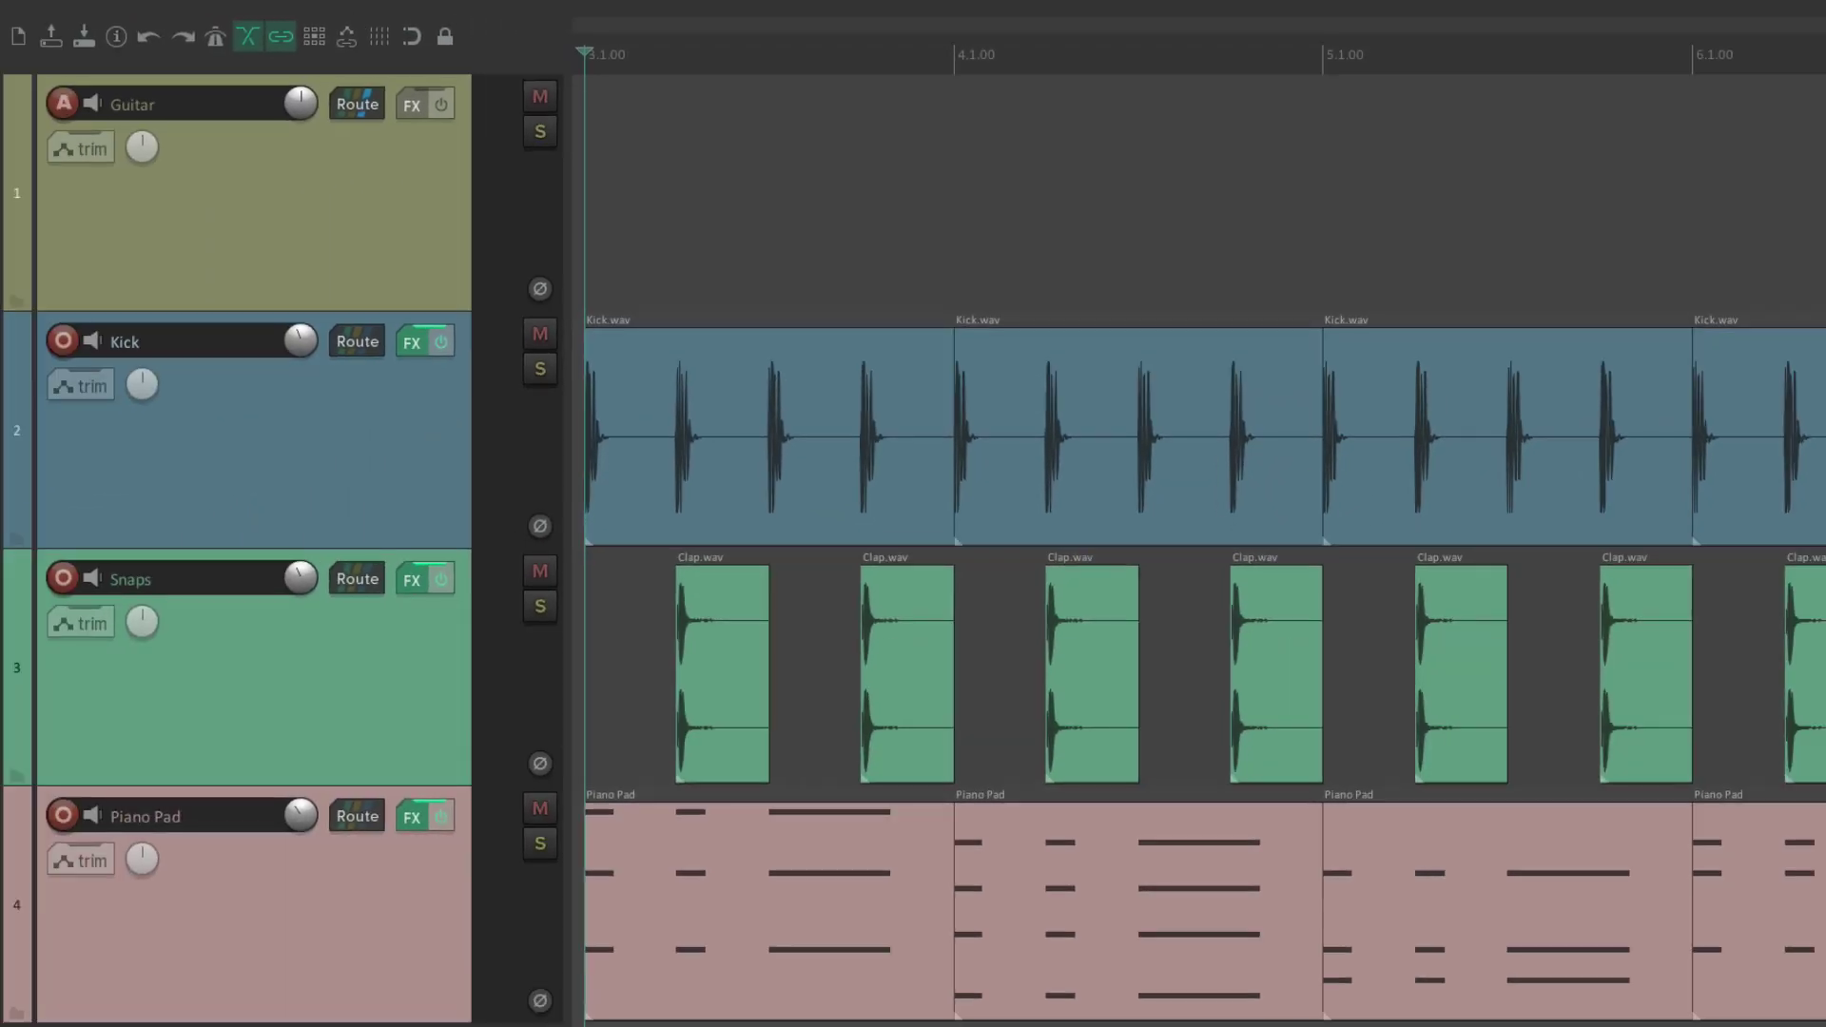
- Record a fresh item on the Guitar track before measure 4 using the longer automatic fades
{"action": "left_click", "coordinate": [909, 170]}
{"action": "key", "text": "ctrl+r"}
{"action": "key", "text": "space"}
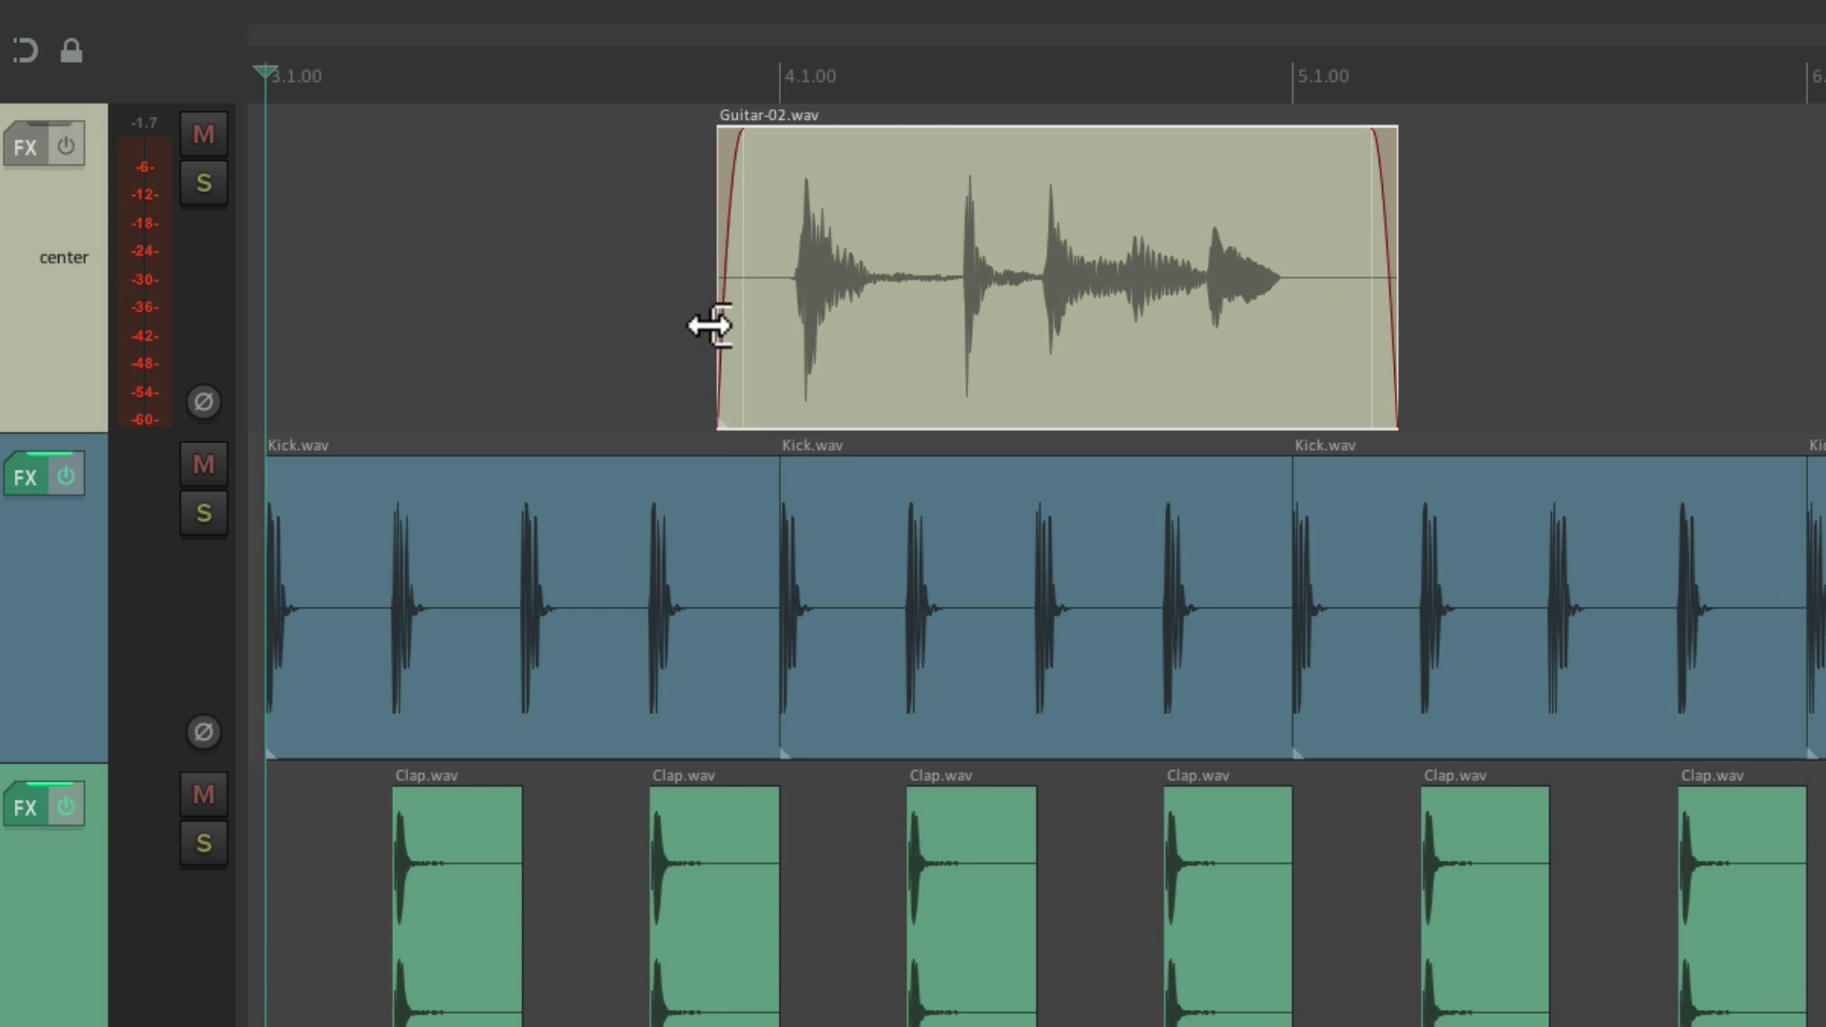
- Try removing the fade-in of the Guitar-02.wav item, undo that, and view its fade shapes while keeping the current one
{"action": "scroll", "coordinate": [715, 314], "scroll_direction": "up", "scroll_amount": 8}
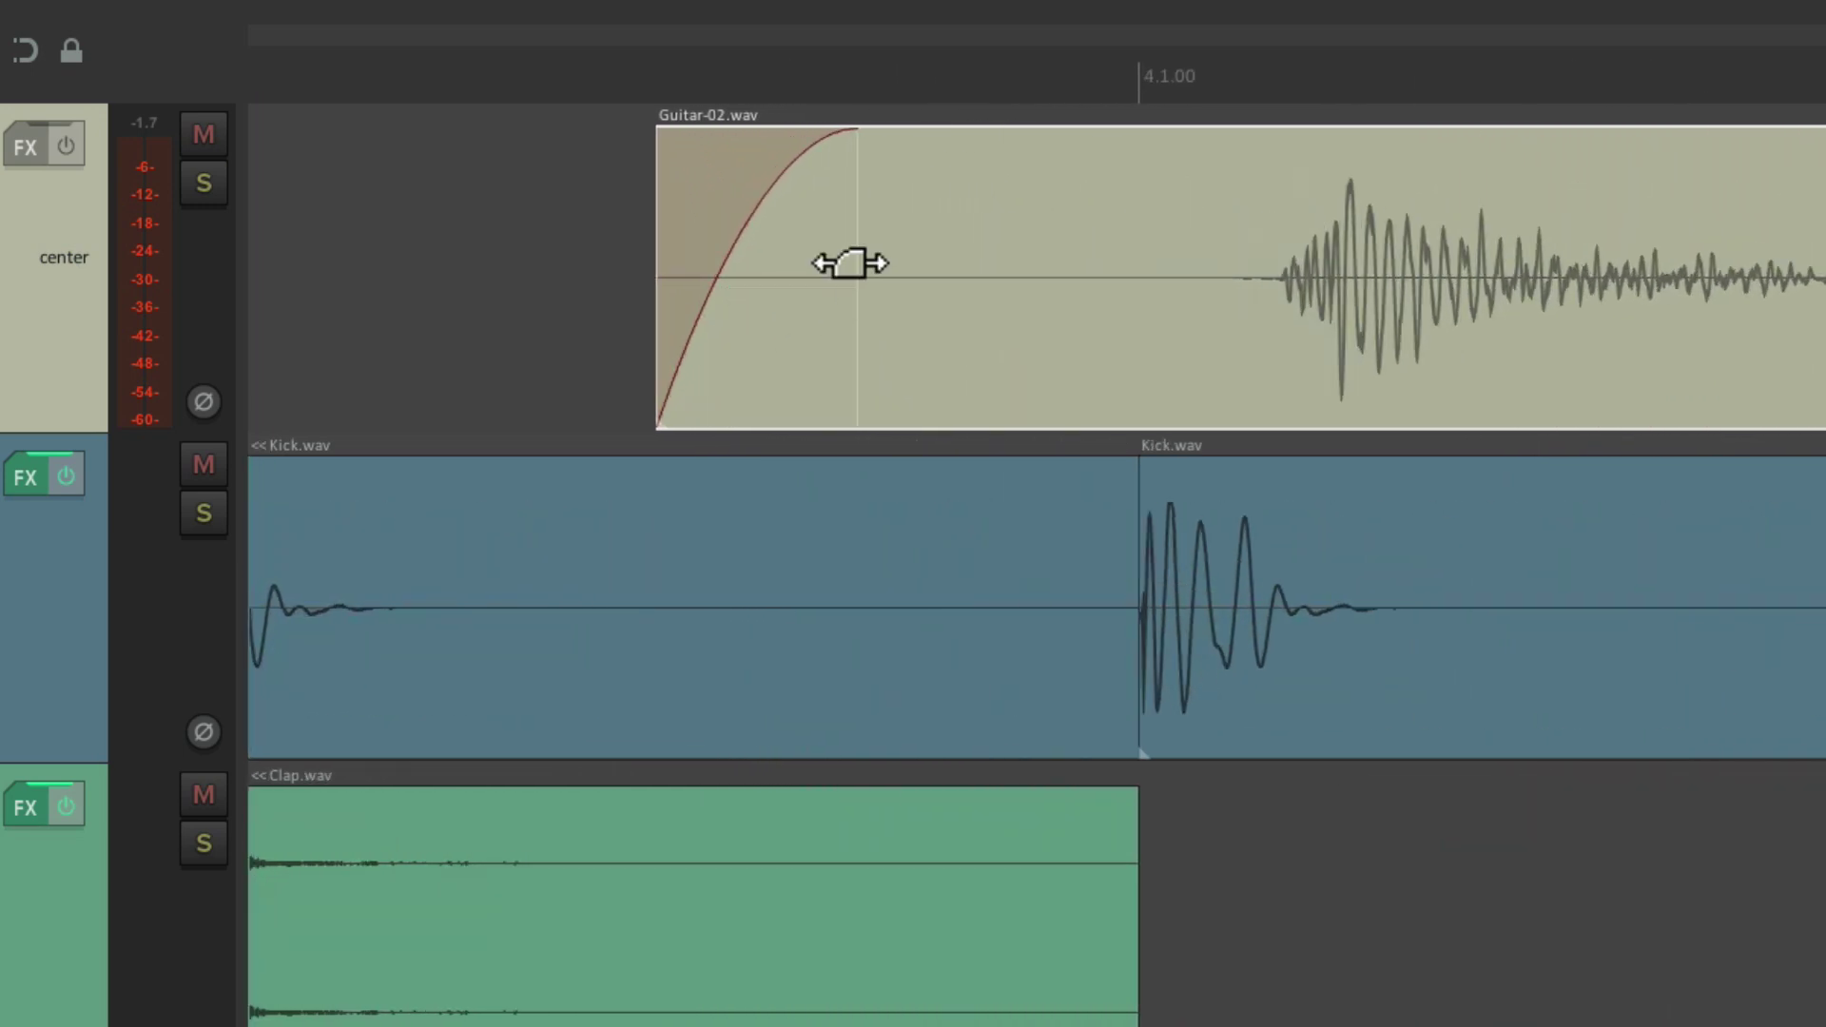
{"action": "left_click_drag", "start_coordinate": [856, 265], "coordinate": [622, 314]}
{"action": "key", "text": "ctrl+z"}
{"action": "right_click", "coordinate": [854, 140]}
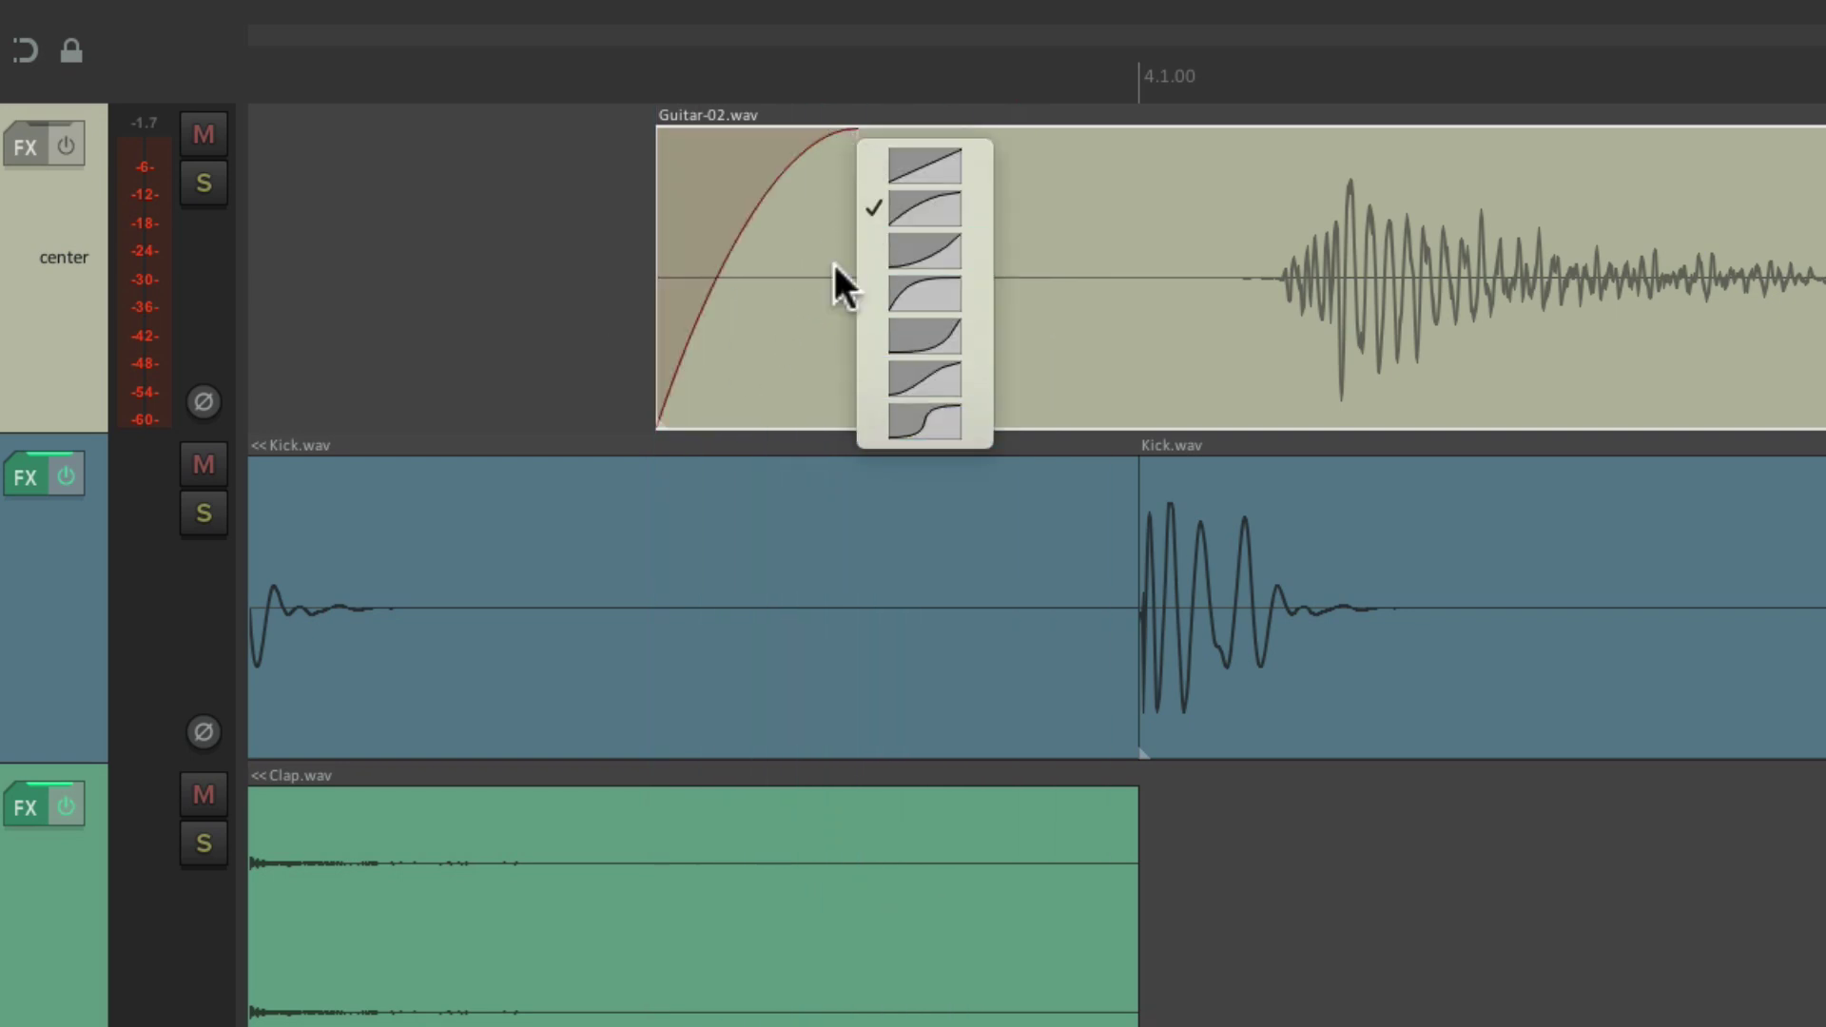
{"action": "left_click", "coordinate": [859, 205]}
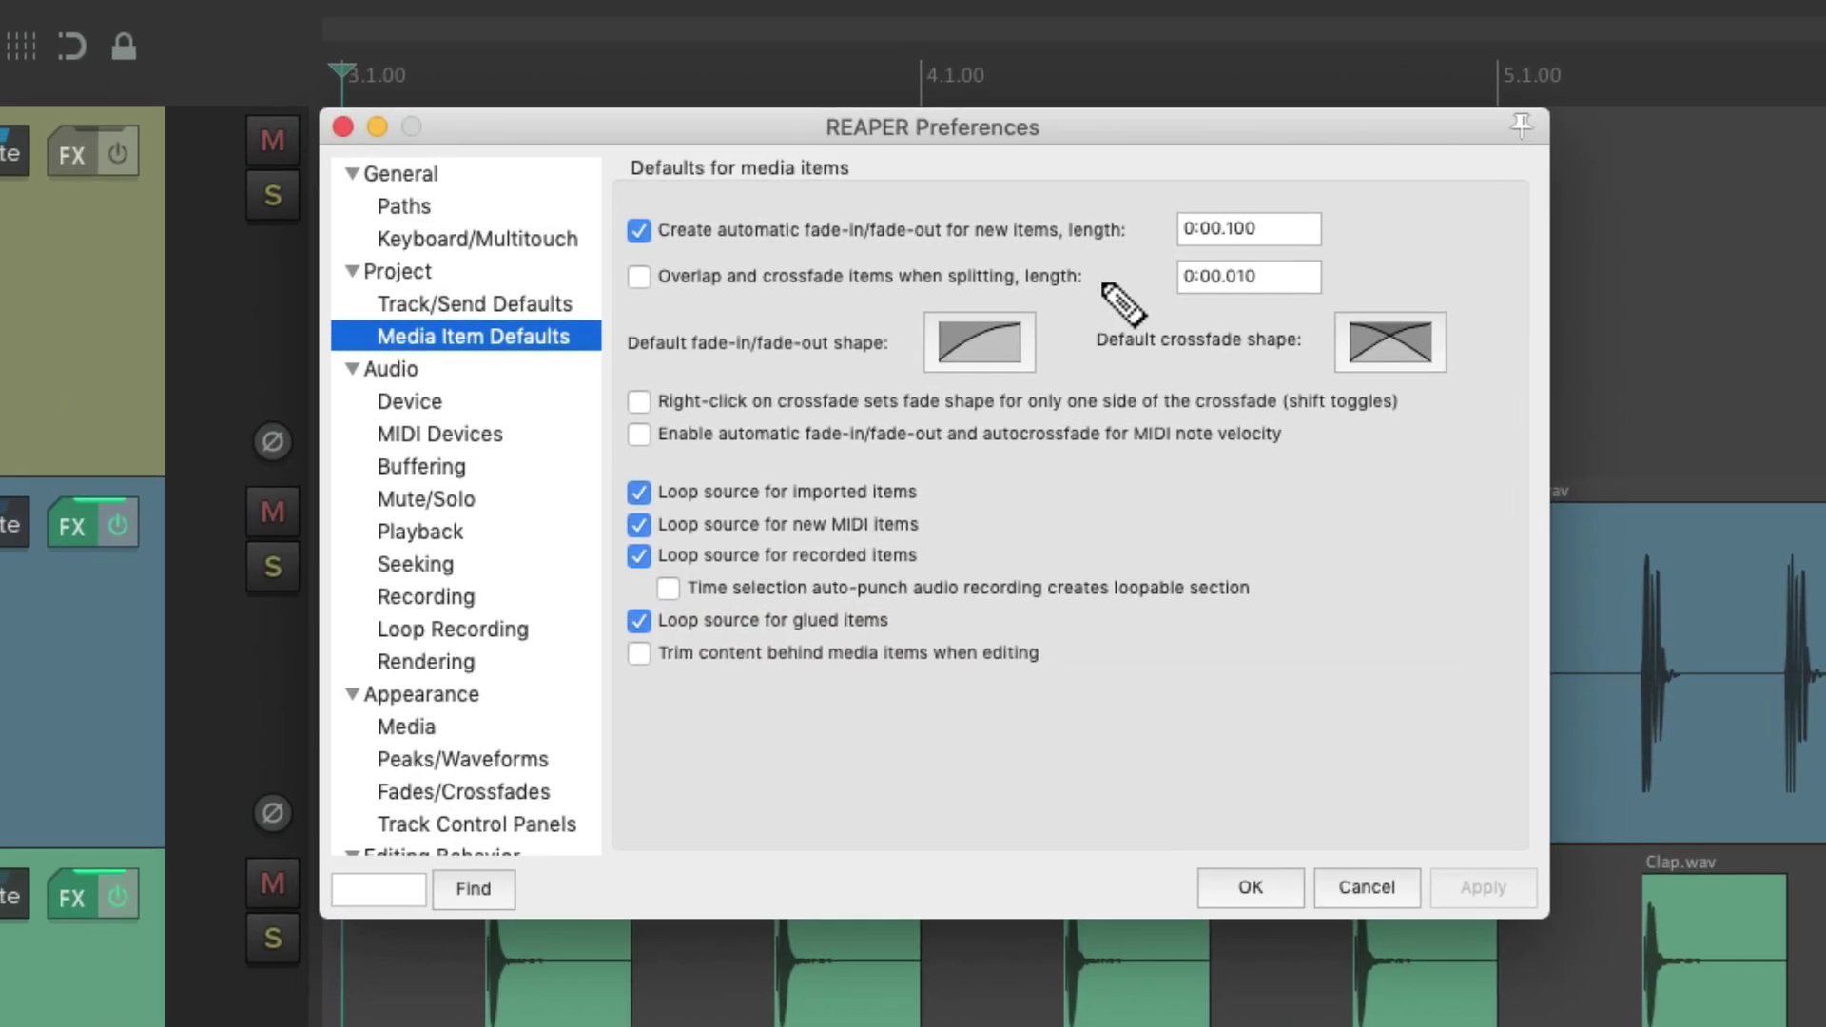
- Set the default fade-in/fade-out shape for new media items to the straight linear fade and apply the preferences
{"action": "left_click", "coordinate": [1002, 346]}
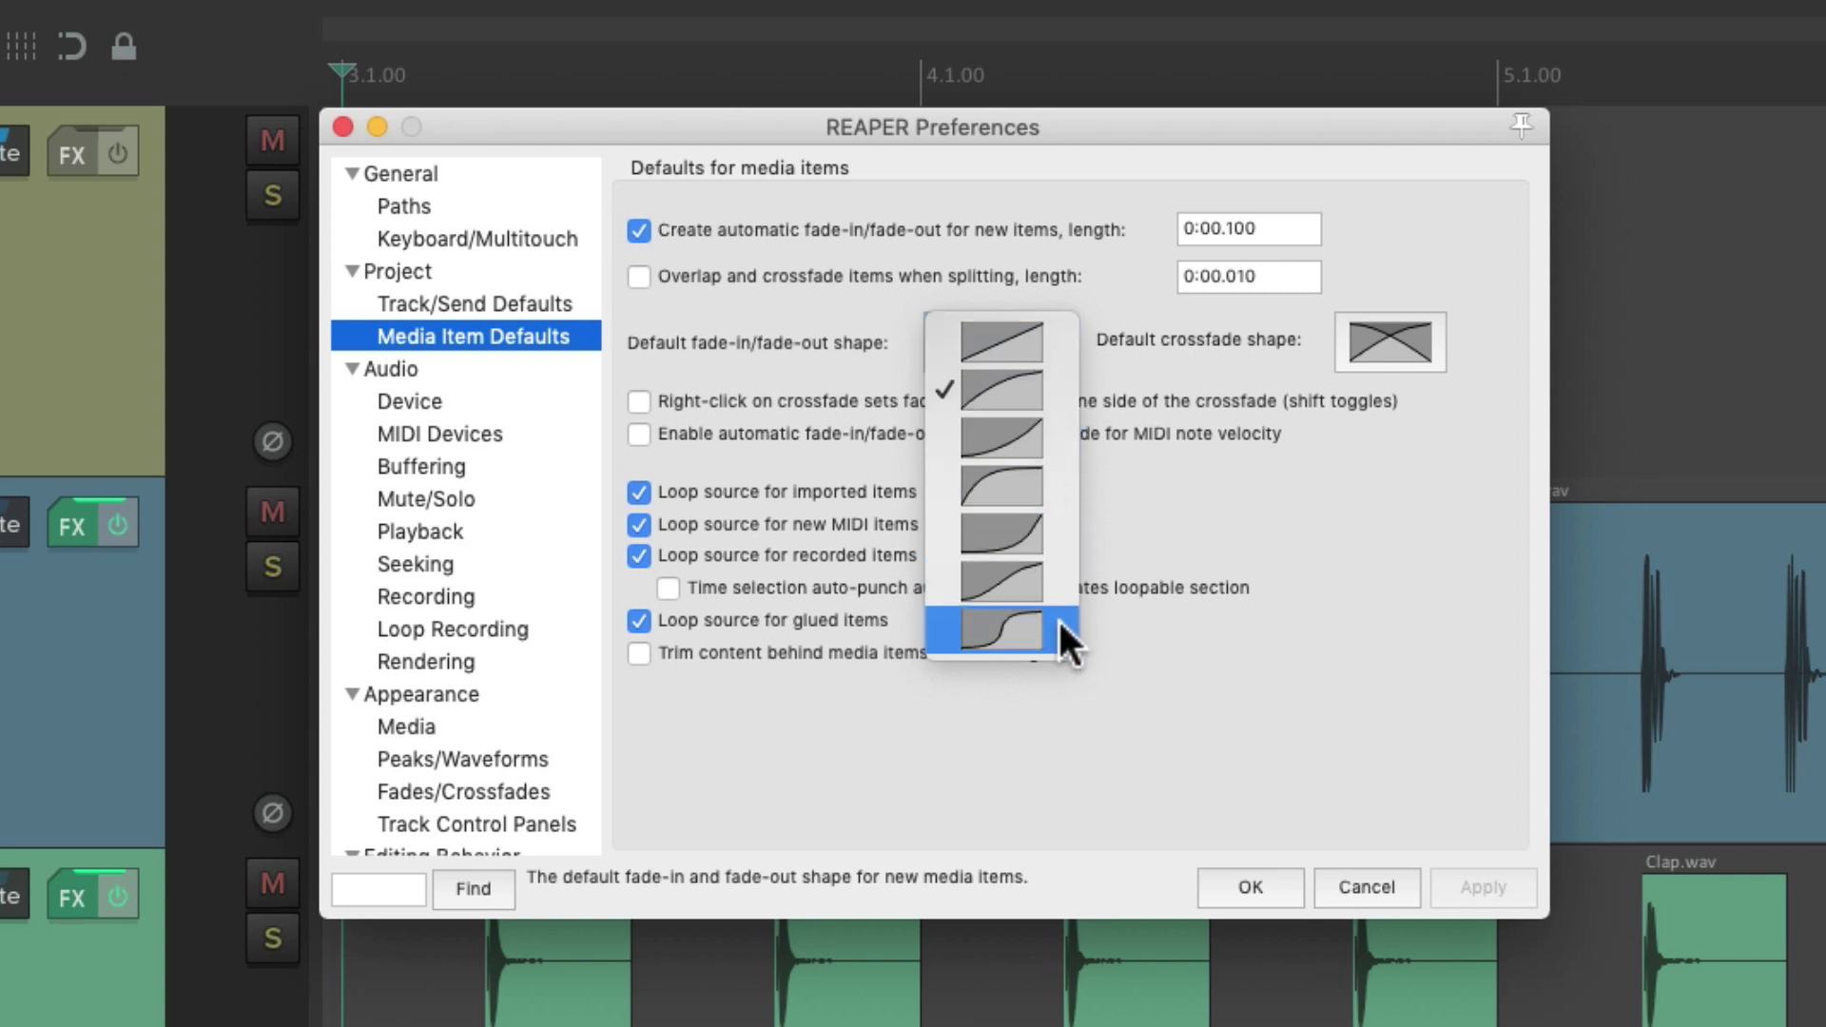
{"action": "left_click", "coordinate": [1049, 358]}
{"action": "key", "text": "Return"}
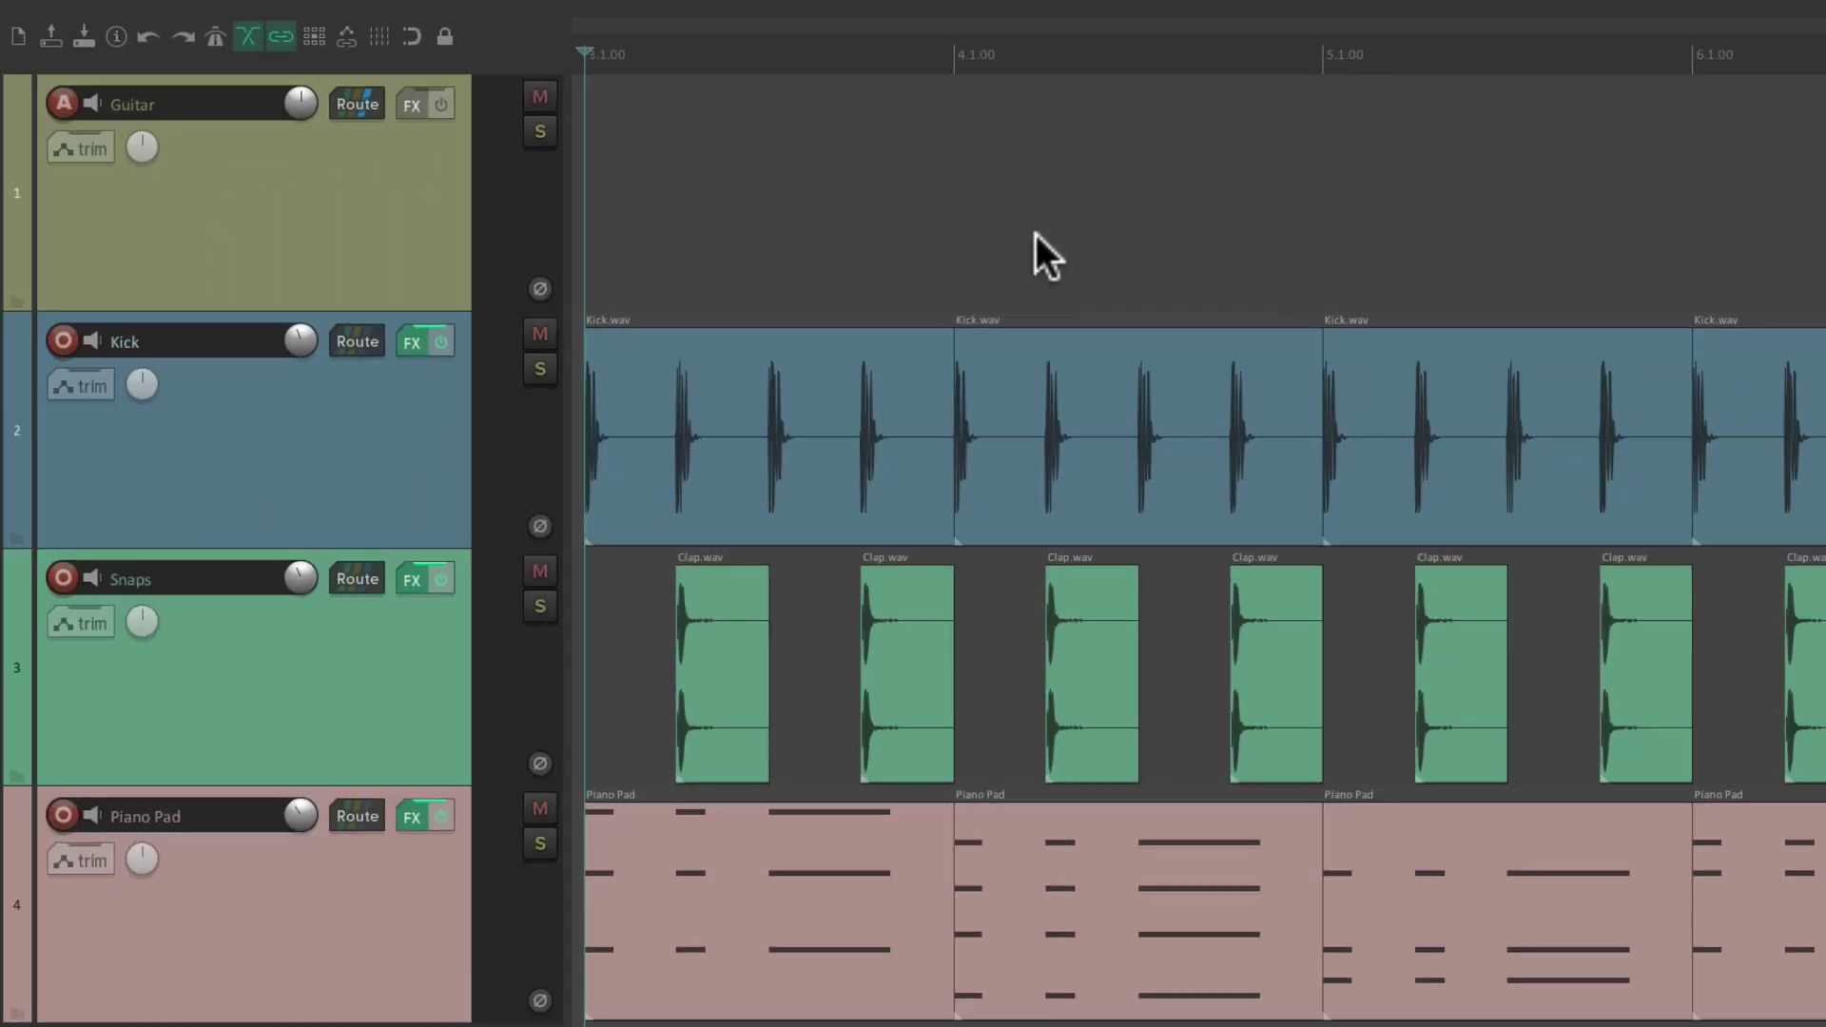
- Record a new item on the Guitar track starting just before measure 4
{"action": "left_click", "coordinate": [916, 205]}
{"action": "key", "text": "ctrl+r"}
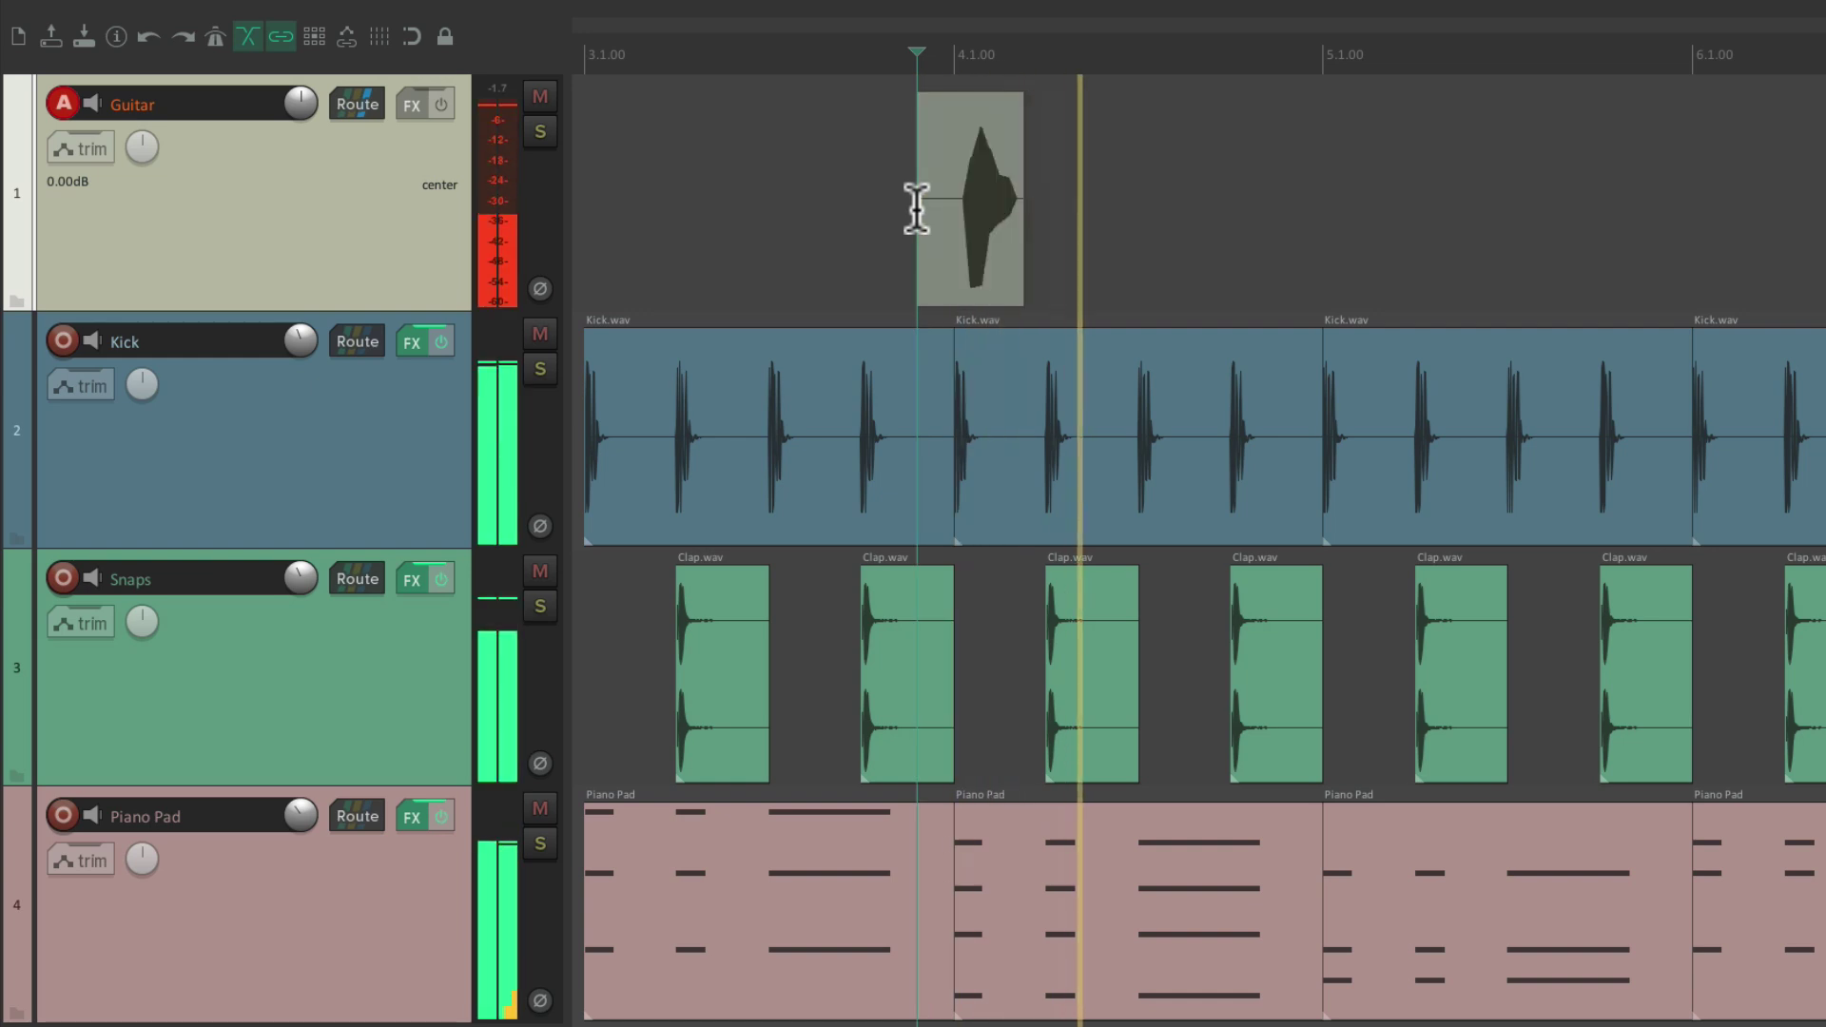
{"action": "key", "text": "space"}
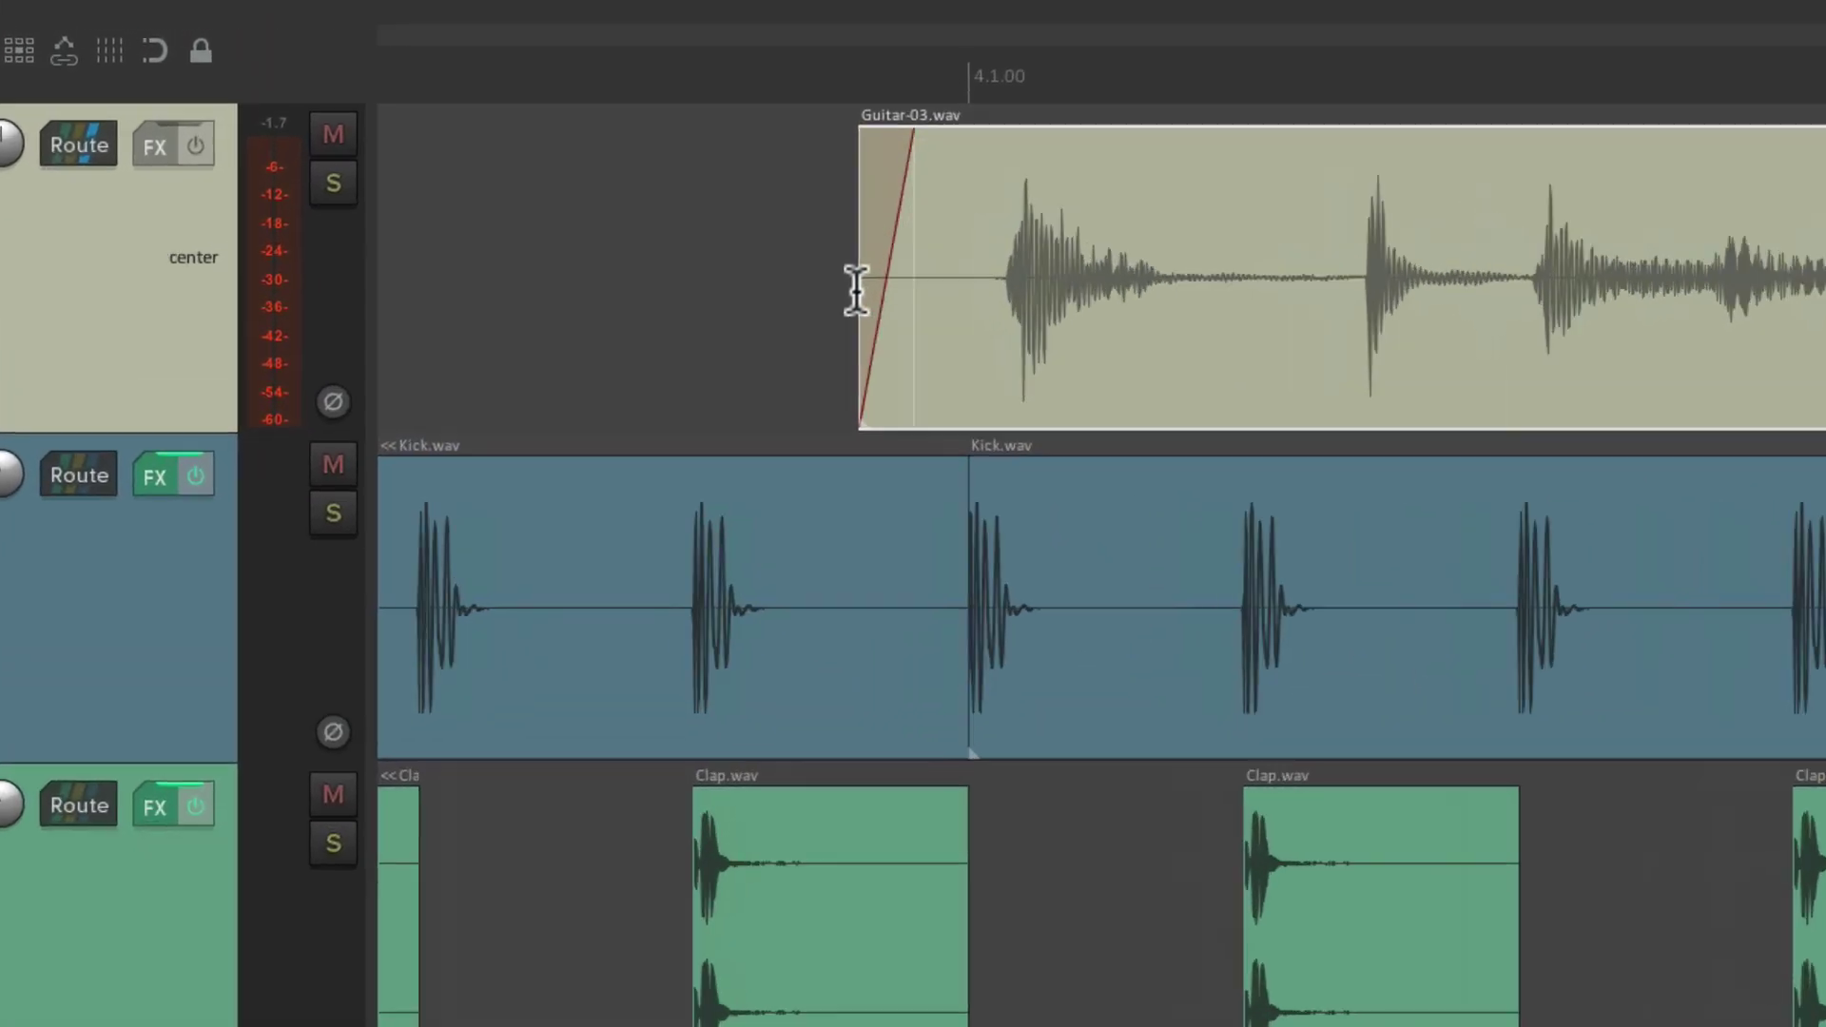
- Examine the linear fade-in and fade-out of the Guitar-03.wav item, including its available fade shapes, keeping the current shape
{"action": "scroll", "coordinate": [856, 290], "scroll_direction": "up", "scroll_amount": 5}
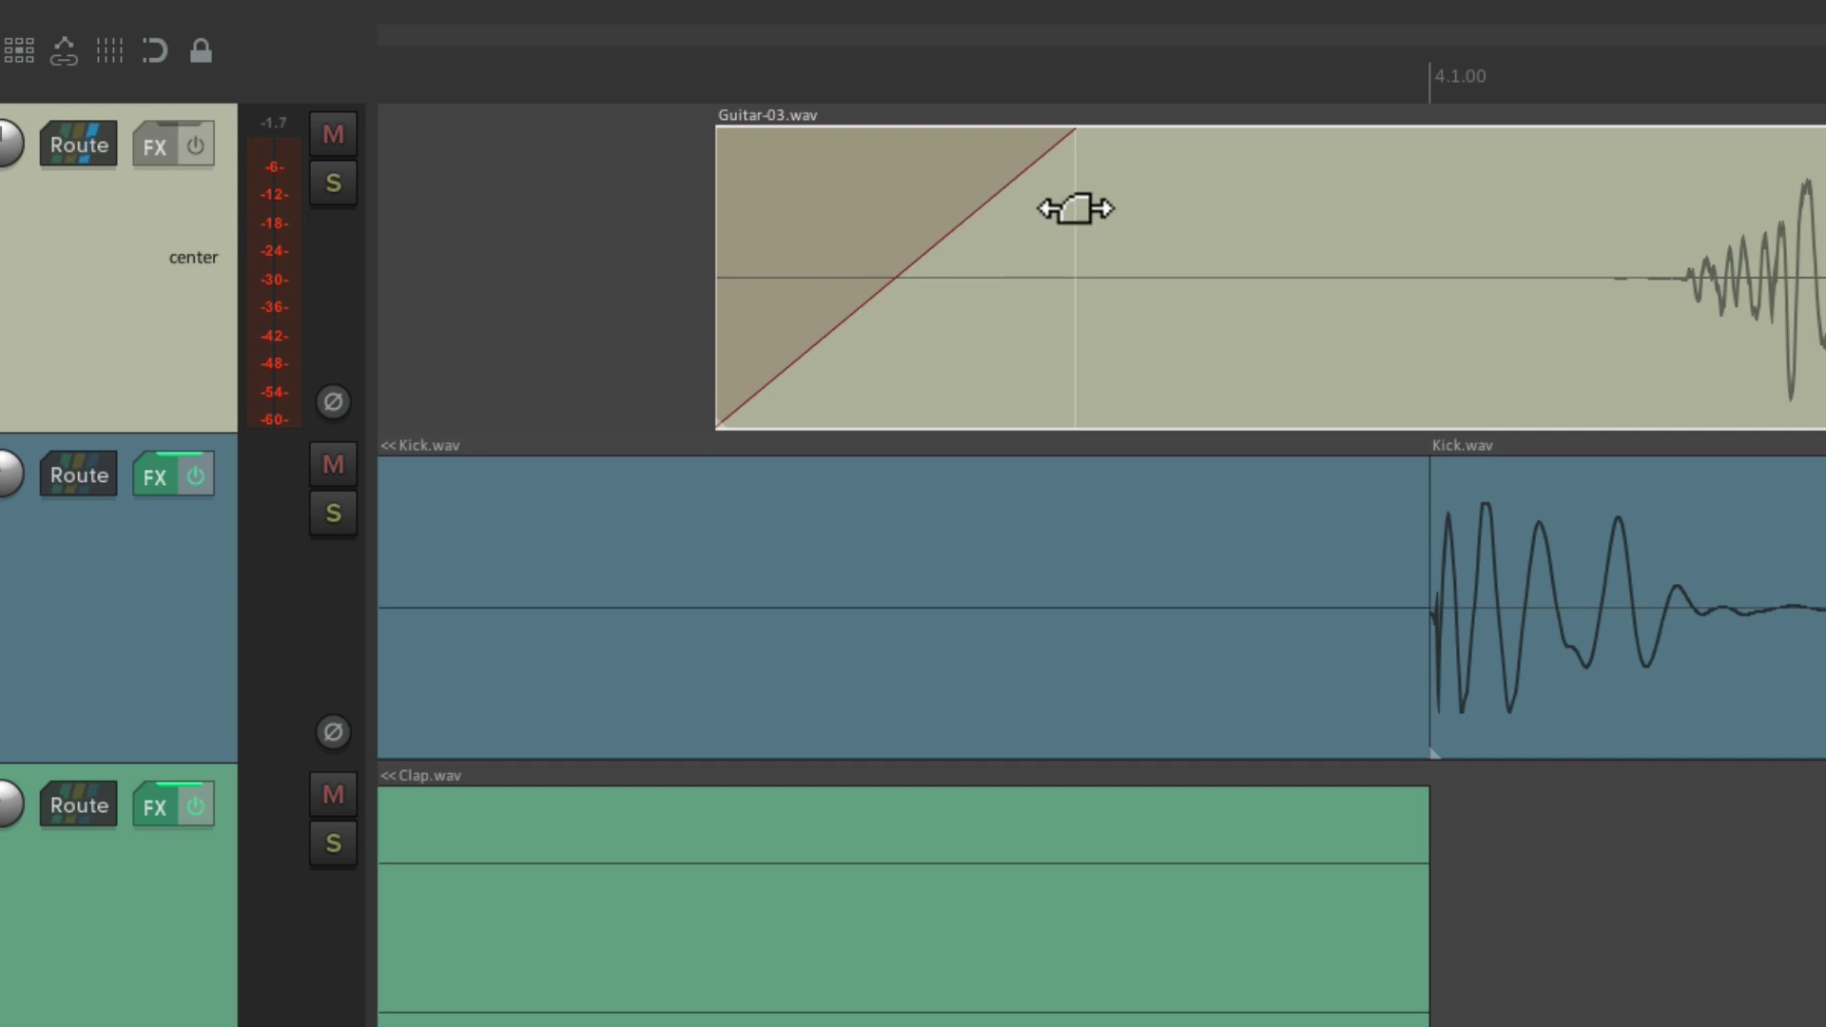
{"action": "right_click", "coordinate": [1068, 159]}
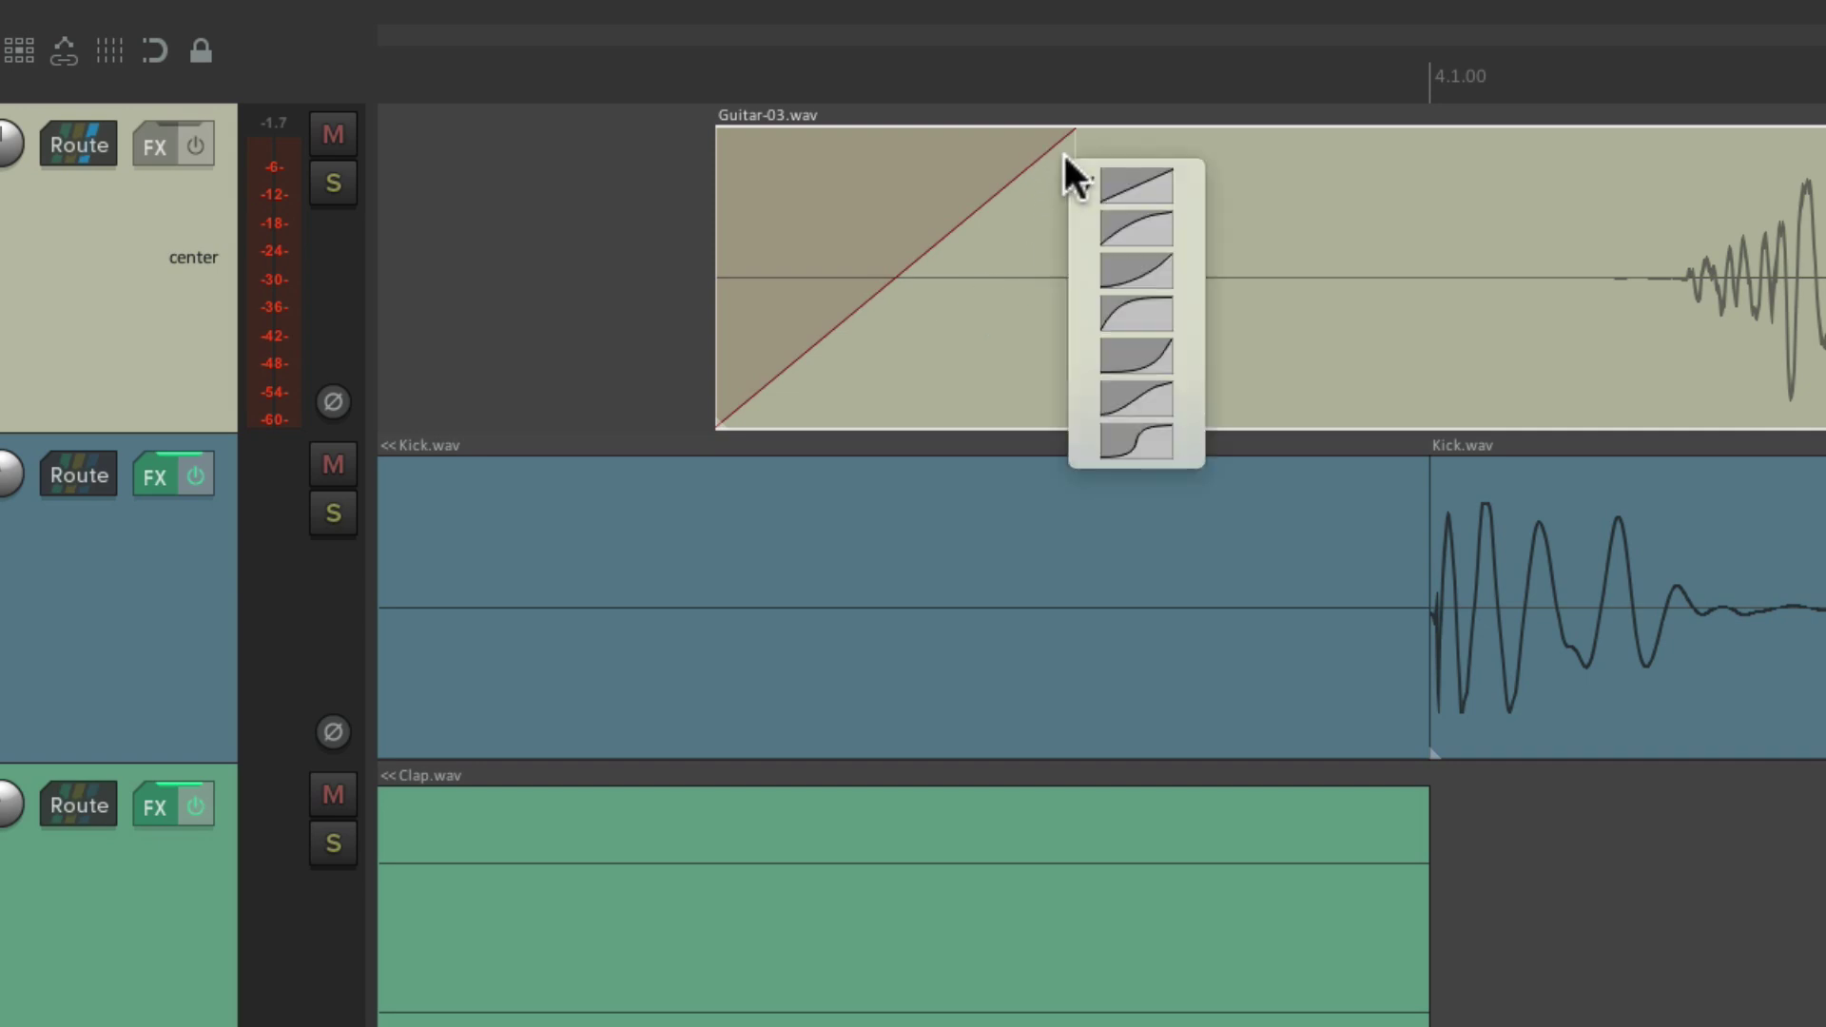
{"action": "left_click", "coordinate": [1063, 239]}
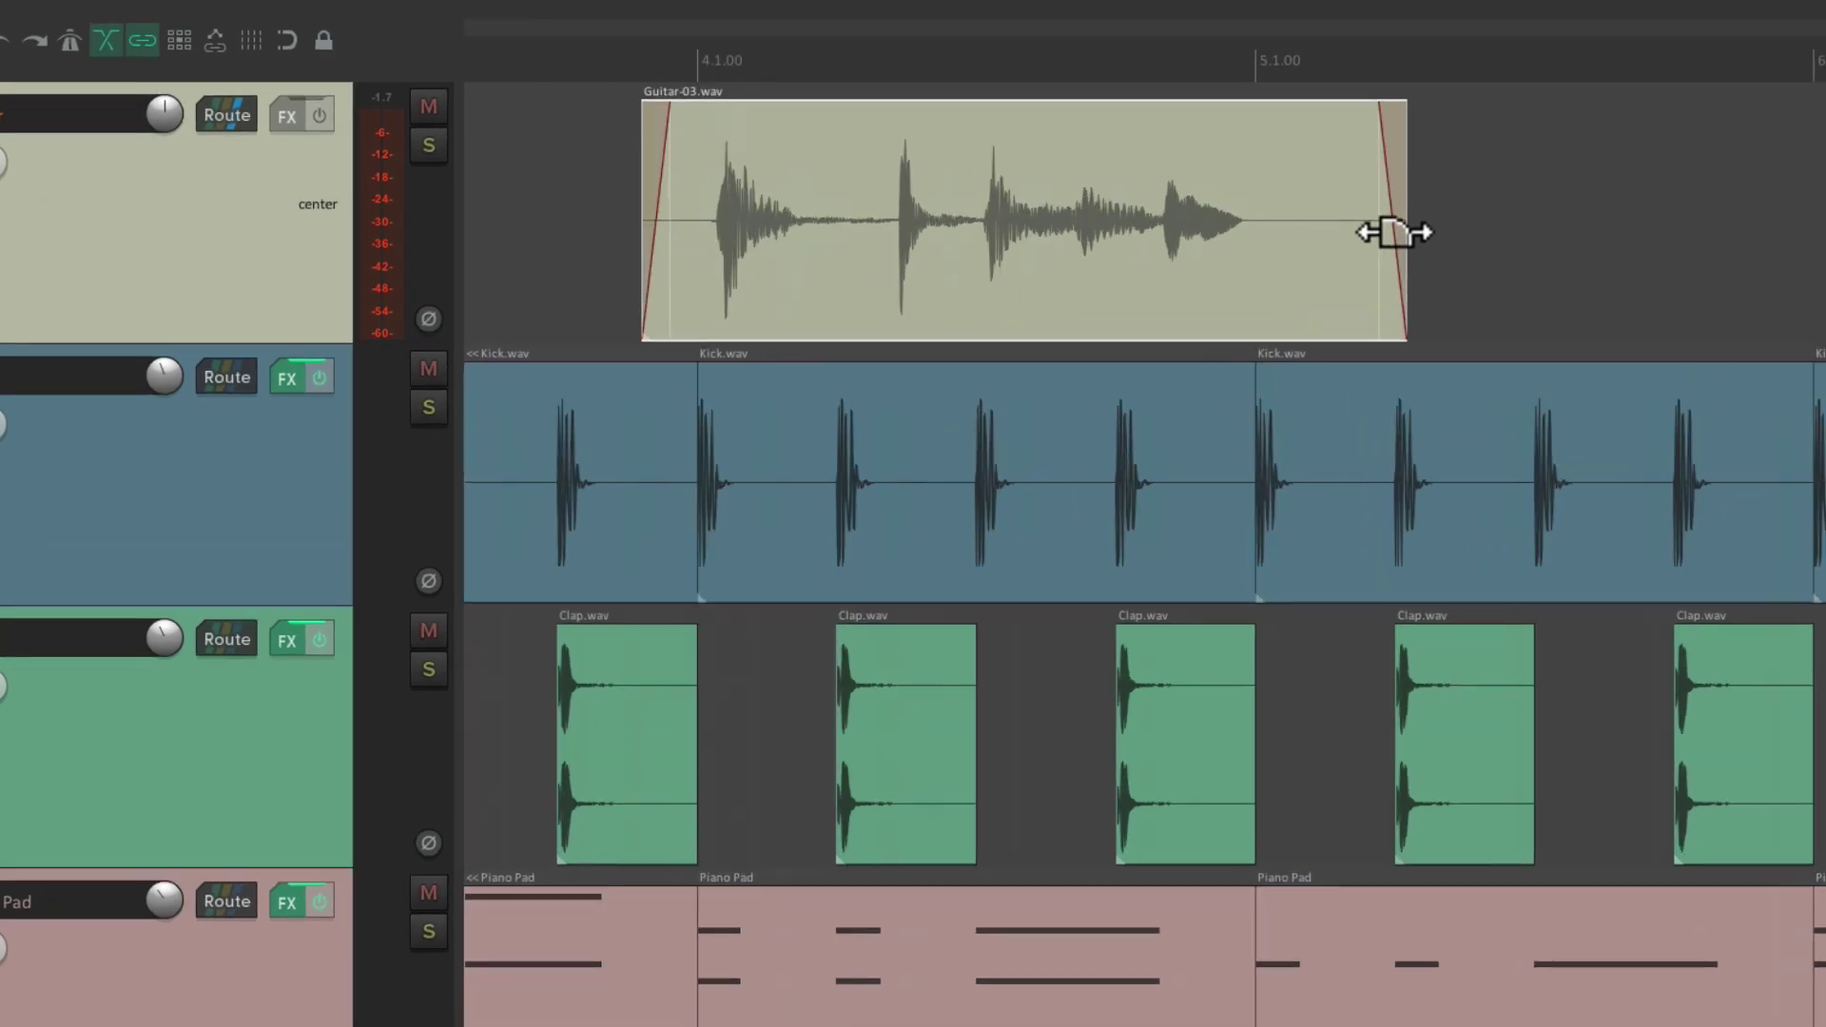
{"action": "scroll", "coordinate": [1393, 231], "scroll_direction": "up", "scroll_amount": 5}
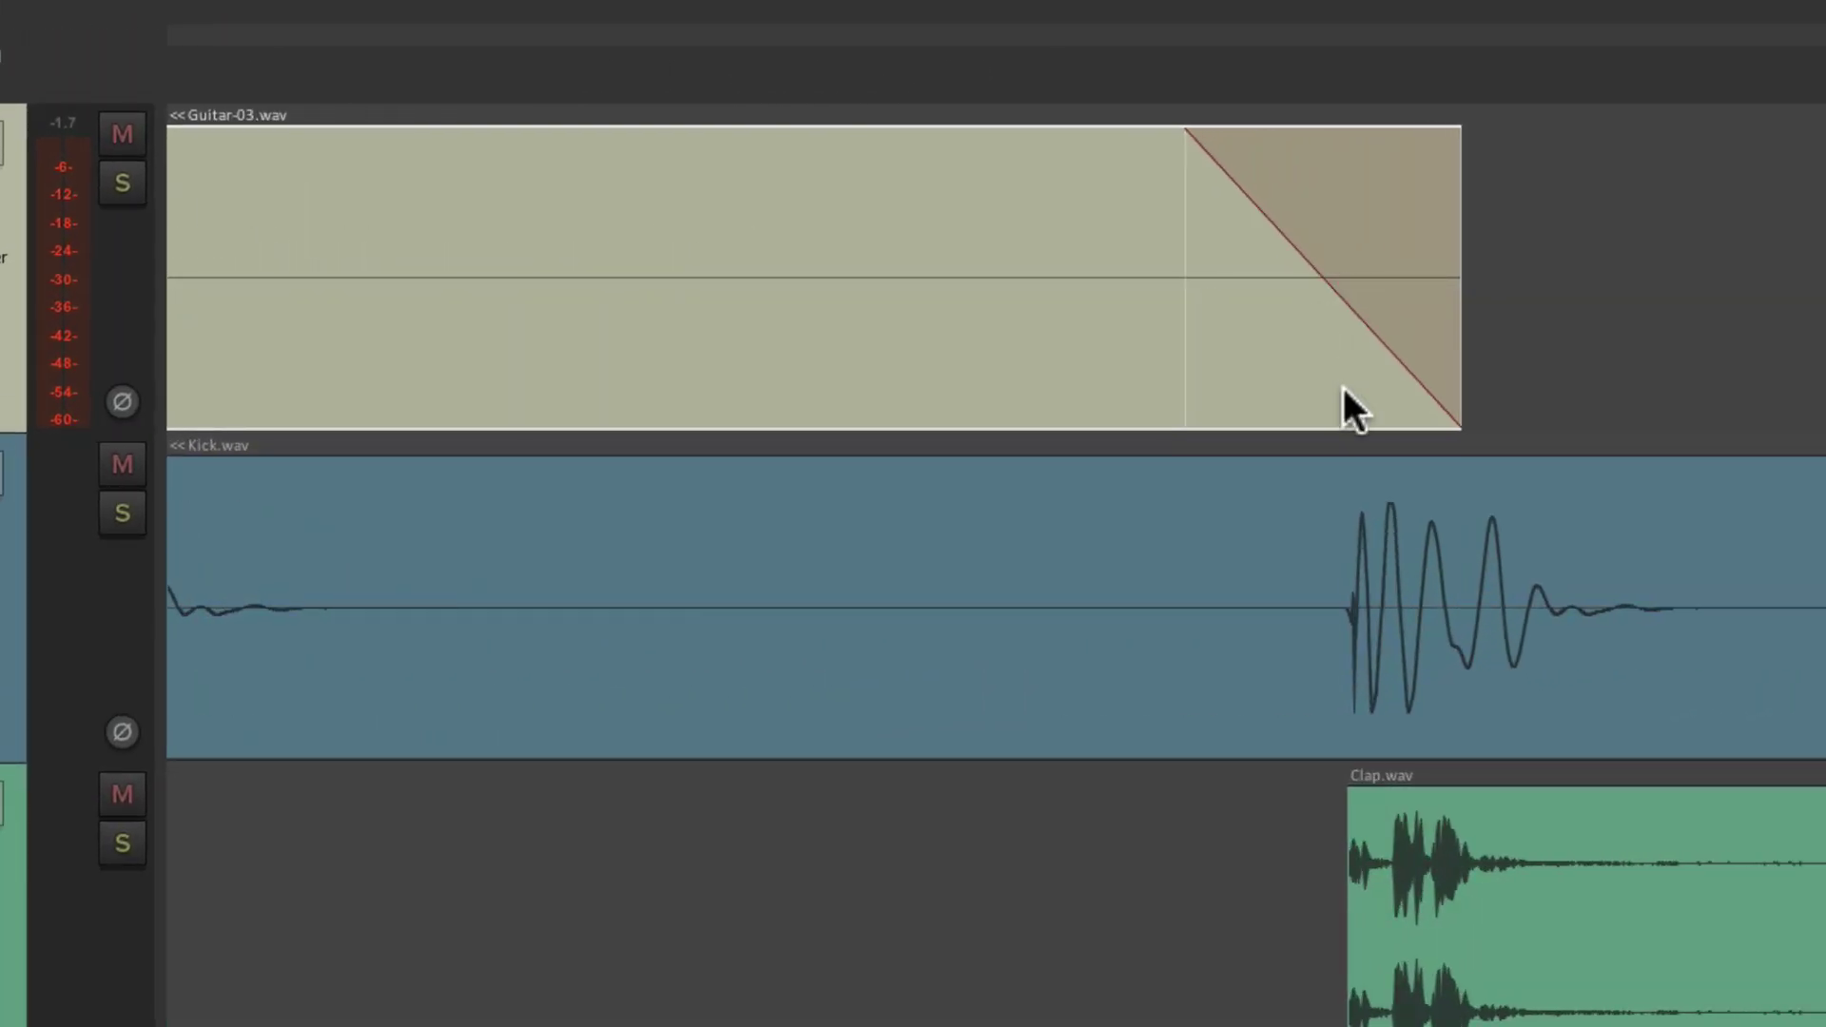
{"action": "scroll", "coordinate": [1342, 386], "scroll_direction": "down", "scroll_amount": 5}
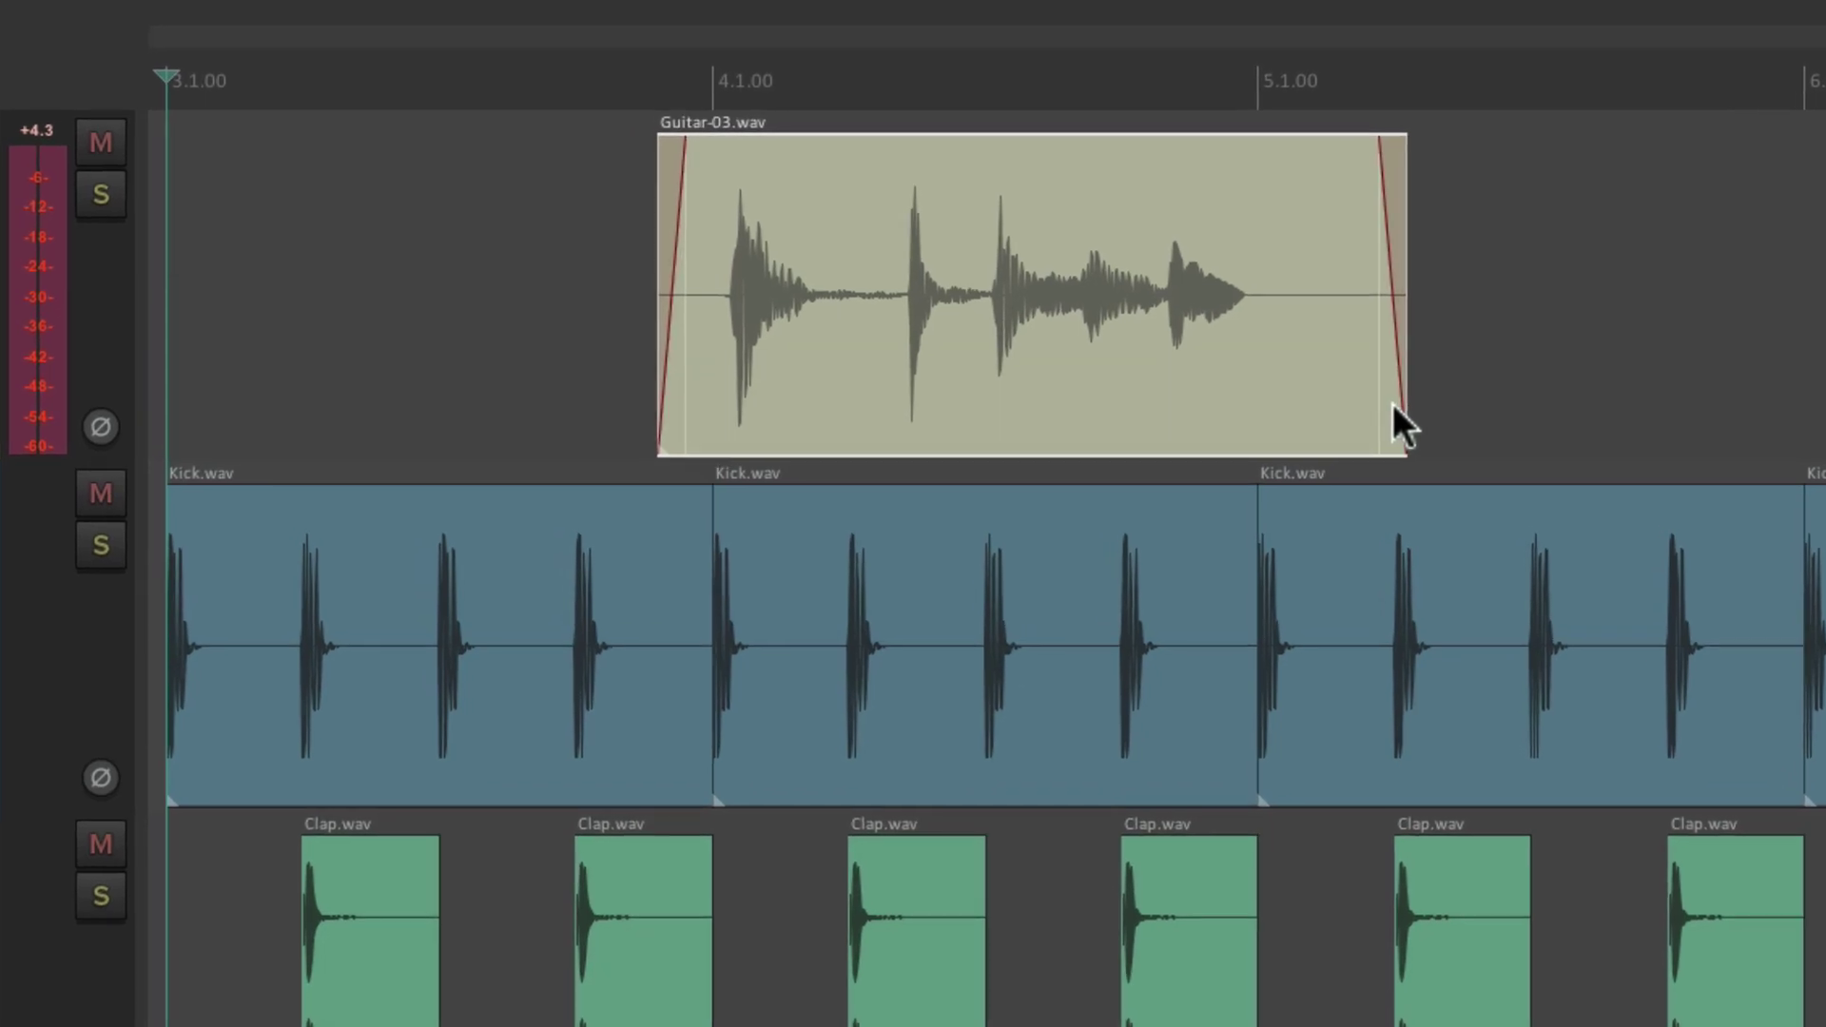
- Make a time selection over the middle of Guitar-03.wav and punch in a recording from just before the item, checking its crossfades
{"action": "left_click_drag", "start_coordinate": [888, 82], "coordinate": [1162, 72]}
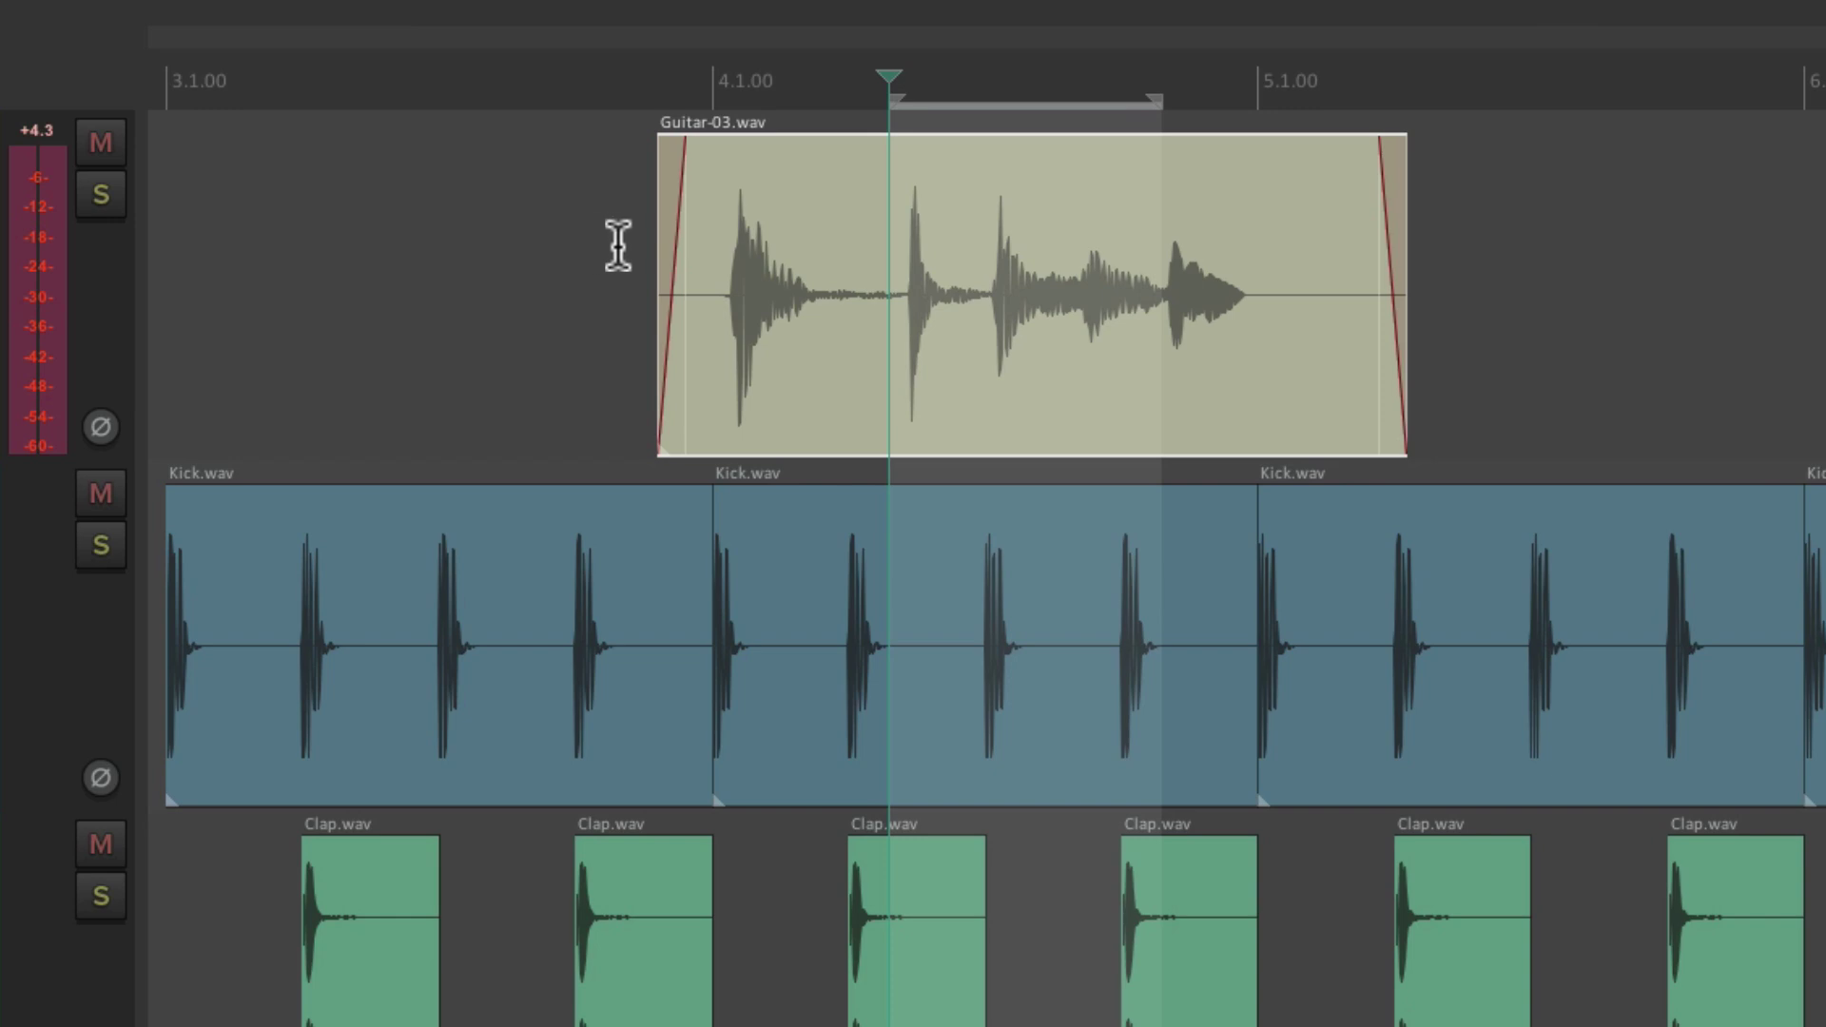
{"action": "left_click", "coordinate": [618, 245]}
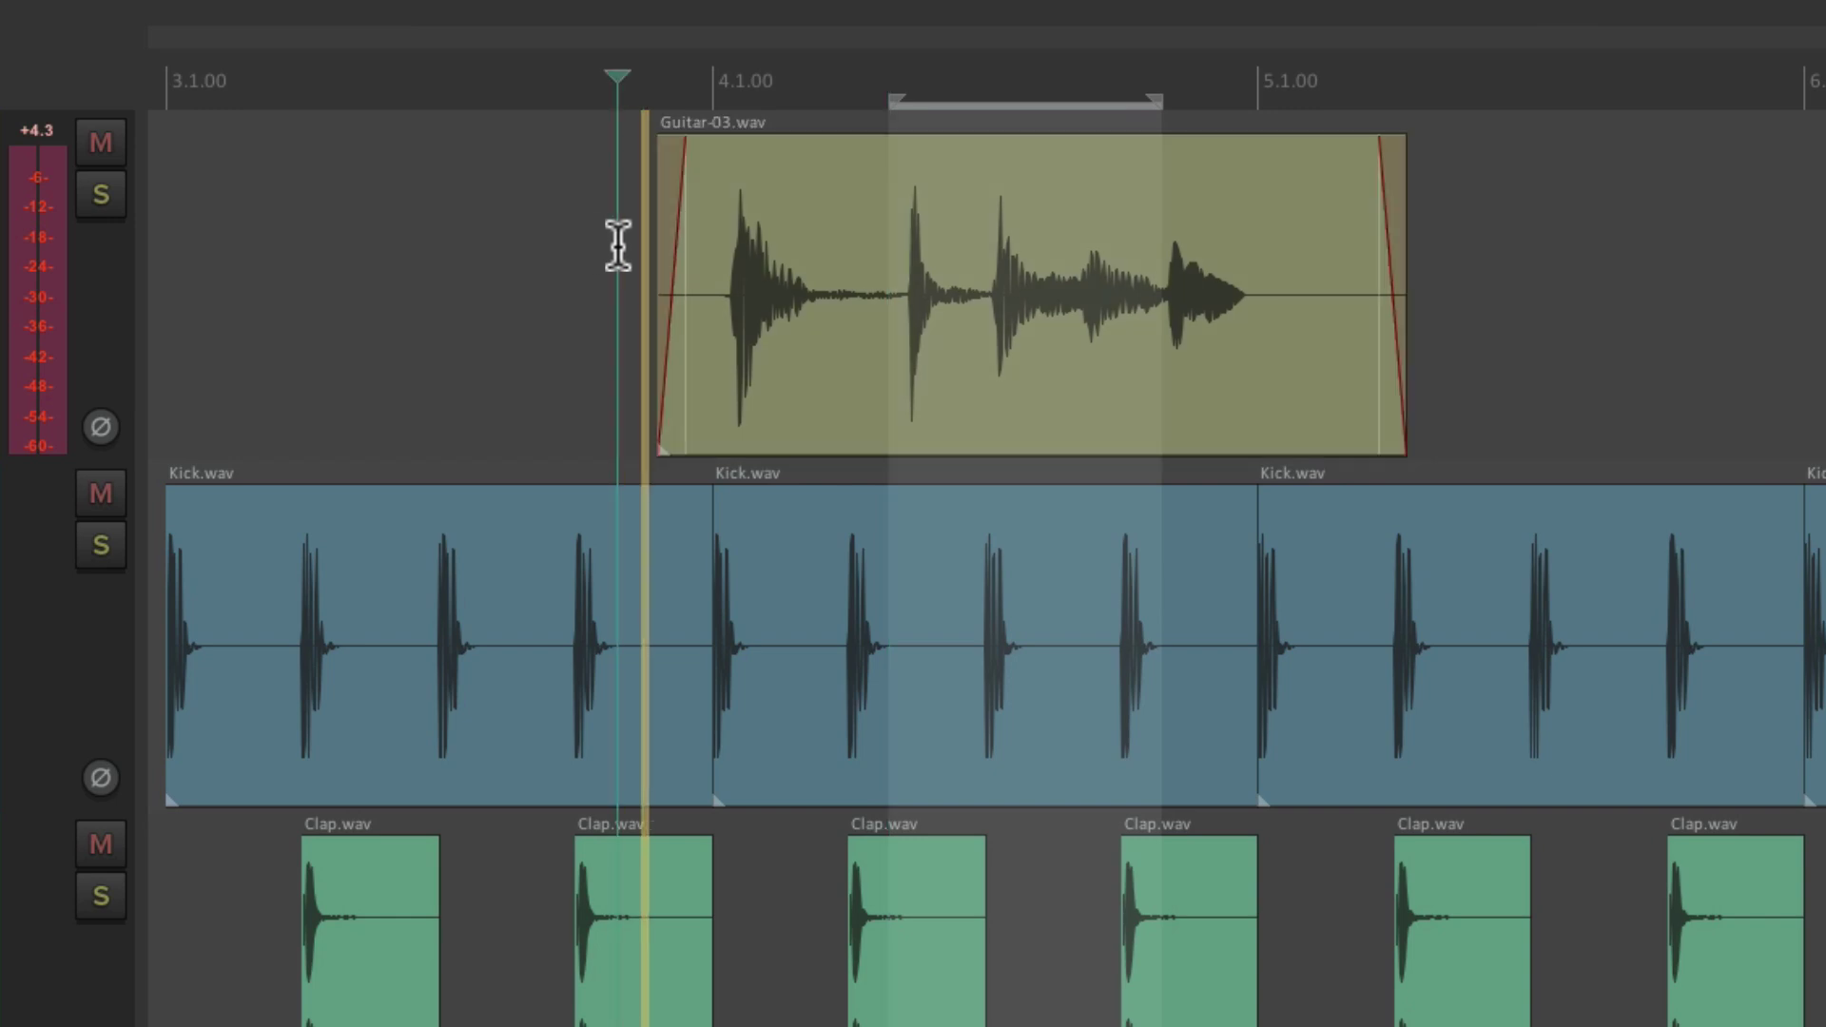
{"action": "key", "text": "space"}
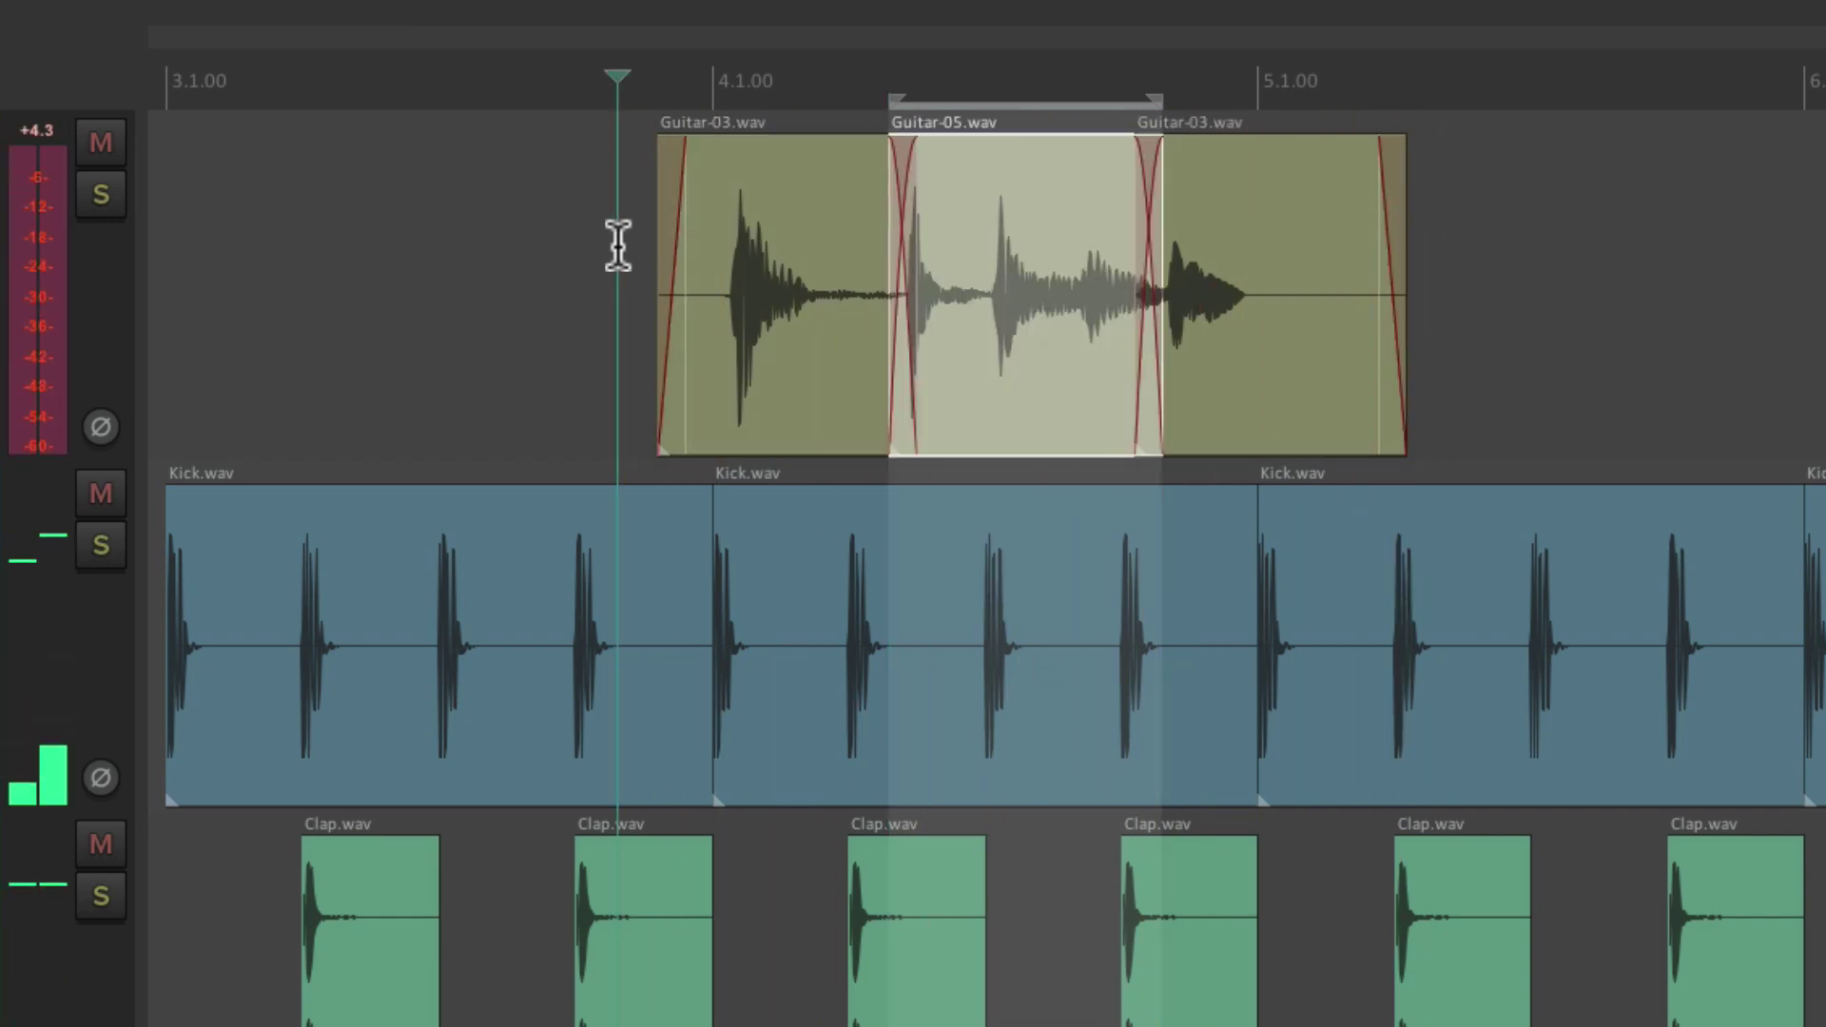
{"action": "scroll", "coordinate": [1082, 461], "scroll_direction": "up", "scroll_amount": 5}
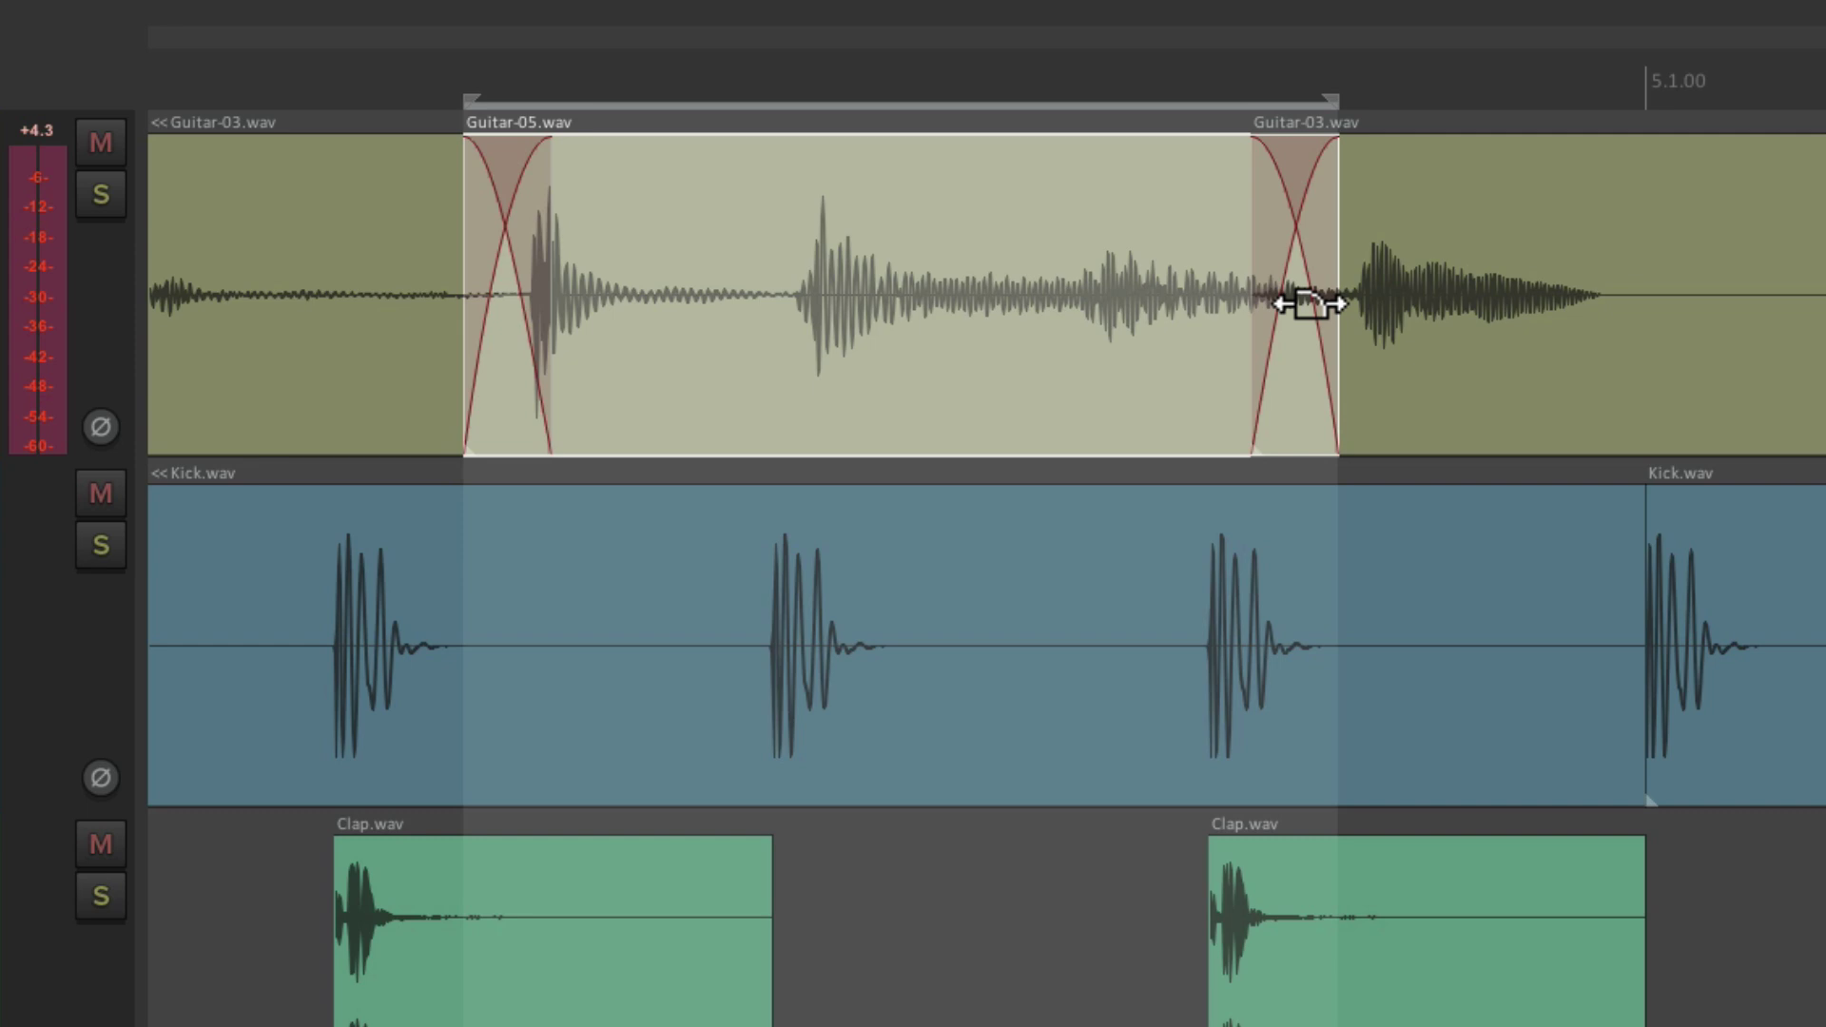
- Set the automatic fade-in/fade-out length for new items to 0:00.010 in the media item defaults and apply it
{"action": "key", "text": "super+comma"}
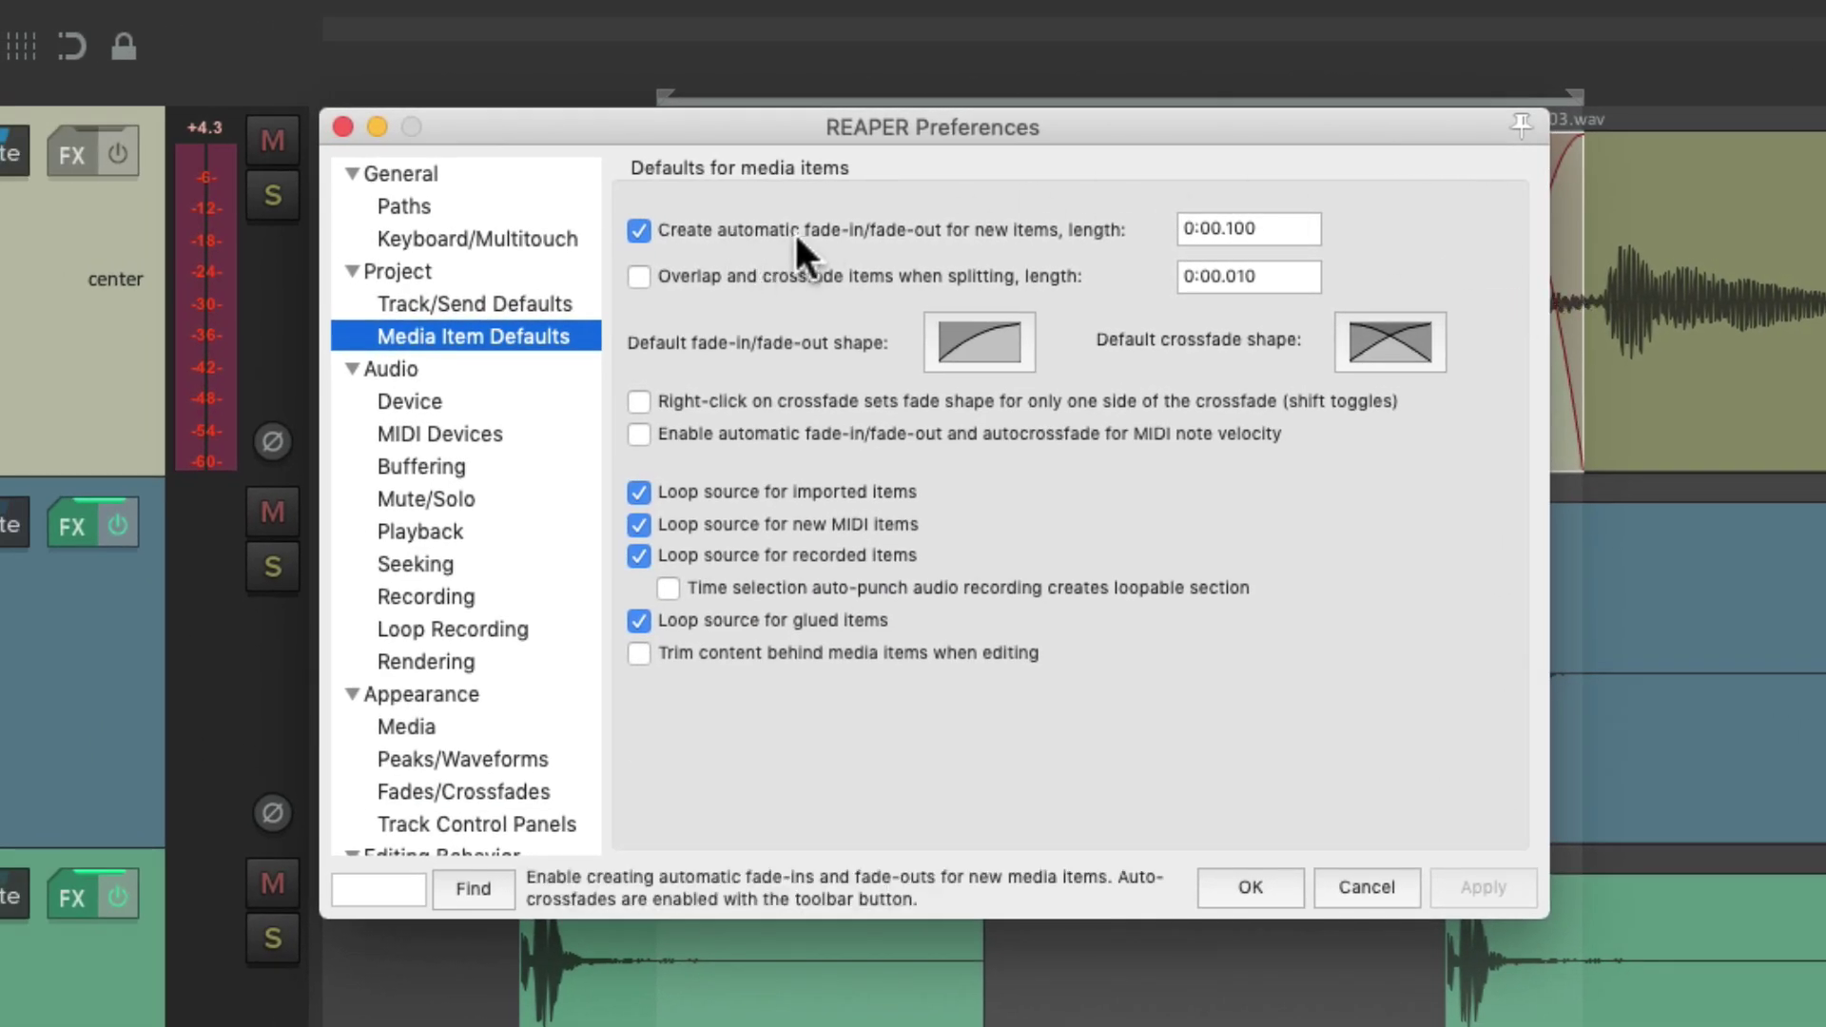
{"action": "left_click", "coordinate": [1295, 224]}
{"action": "key", "text": "BackSpace"}
{"action": "key", "text": "BackSpace"}
{"action": "key", "text": "BackSpace"}
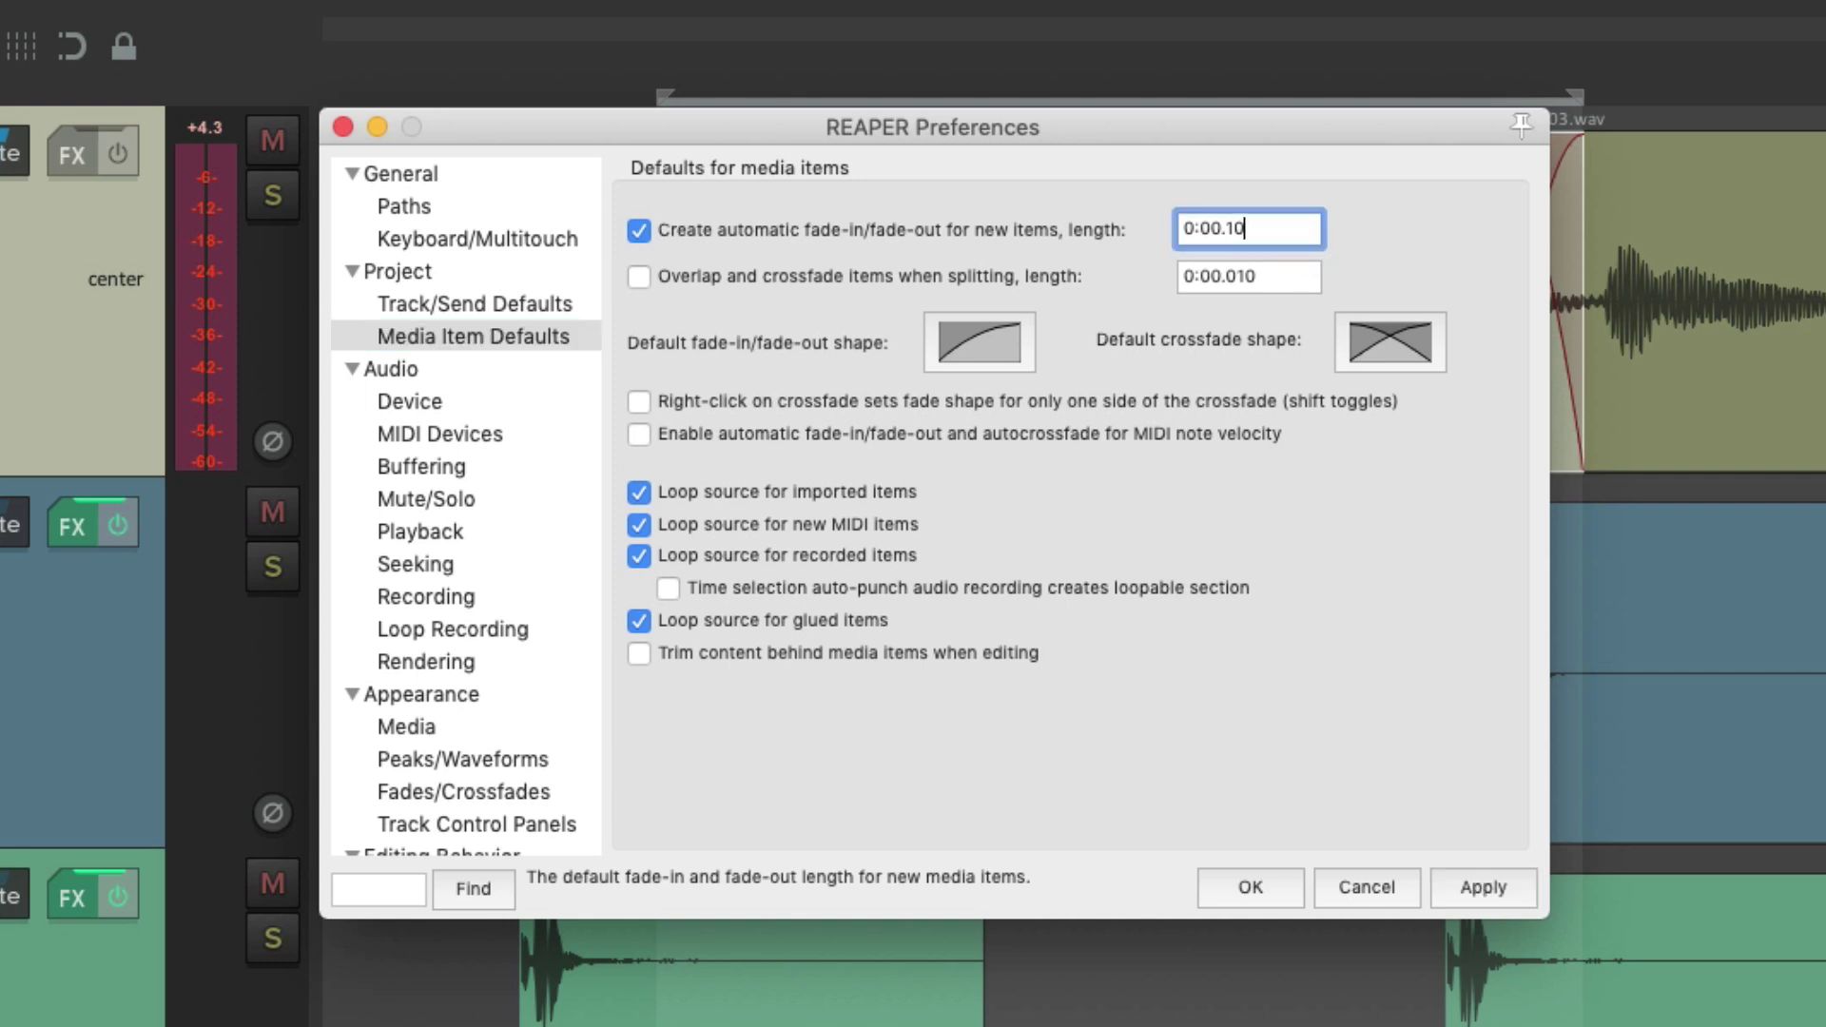
{"action": "type", "text": "010"}
{"action": "key", "text": "Return"}
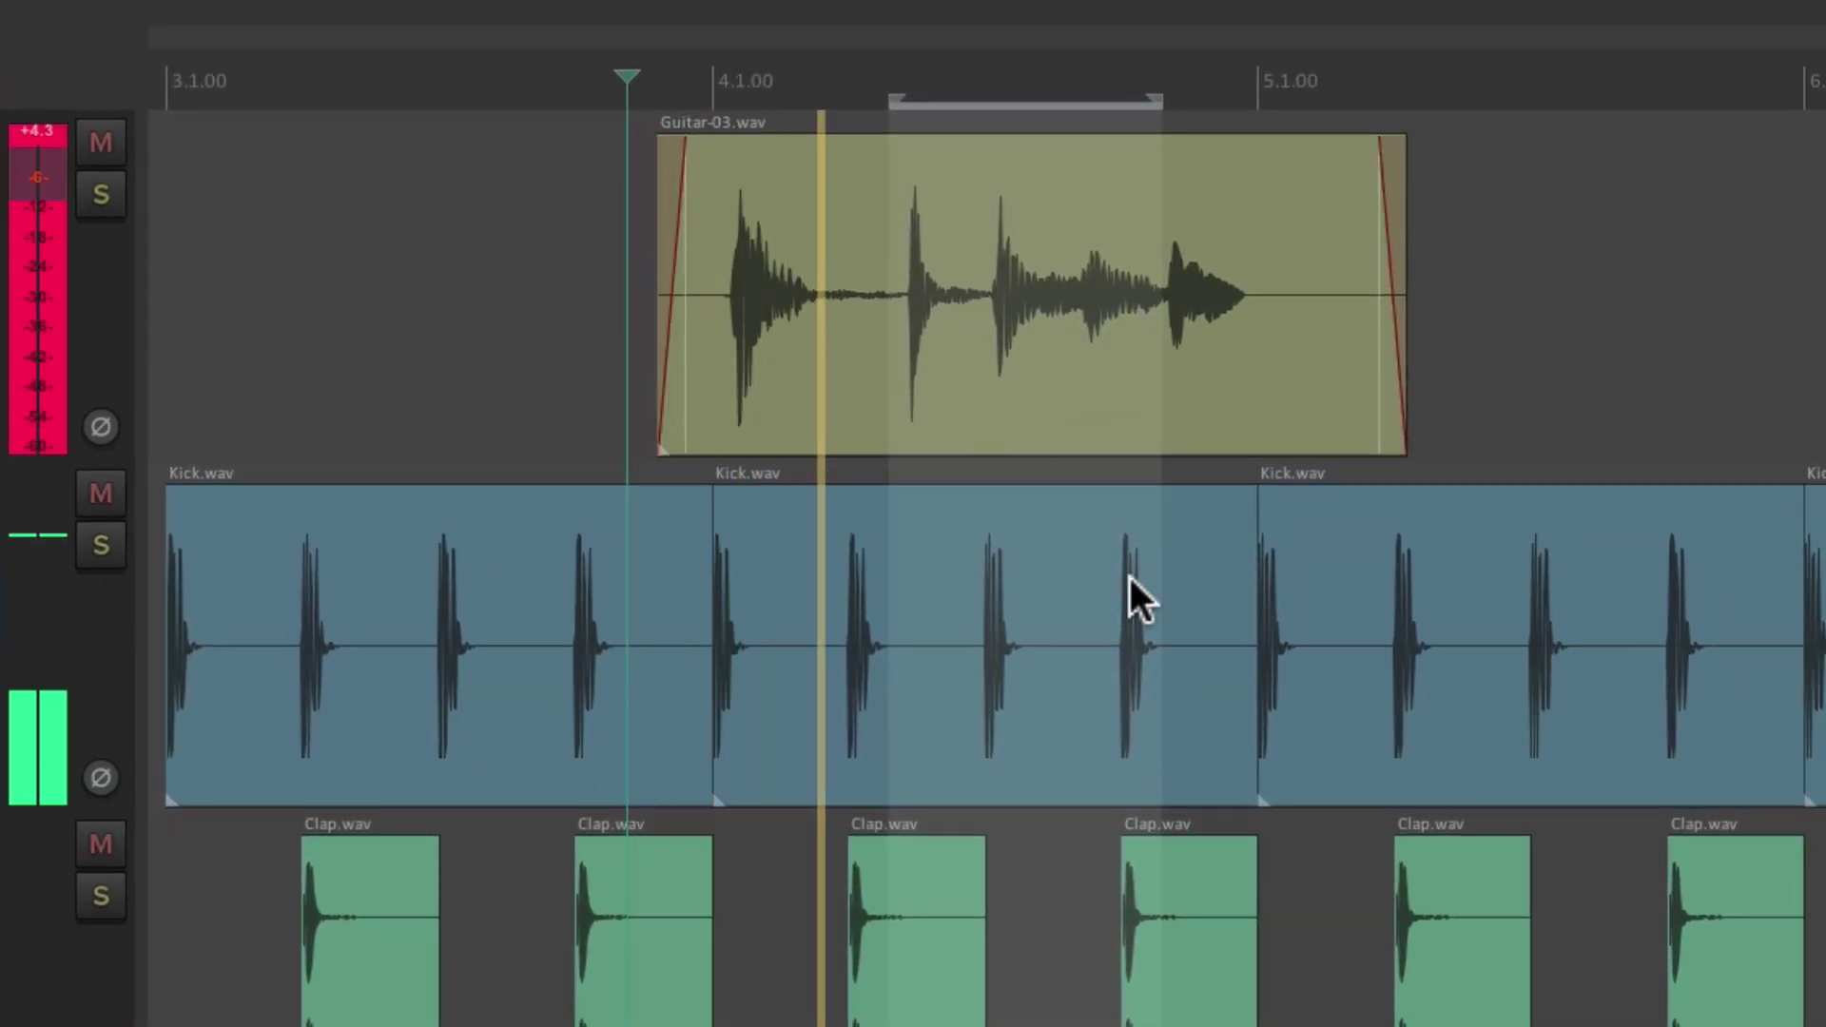
- Punch in the guitar over the time selection with the shorter fades and inspect the crossfade at its start
{"action": "scroll", "coordinate": [1130, 573], "scroll_direction": "up", "scroll_amount": 5}
{"action": "key", "text": "space"}
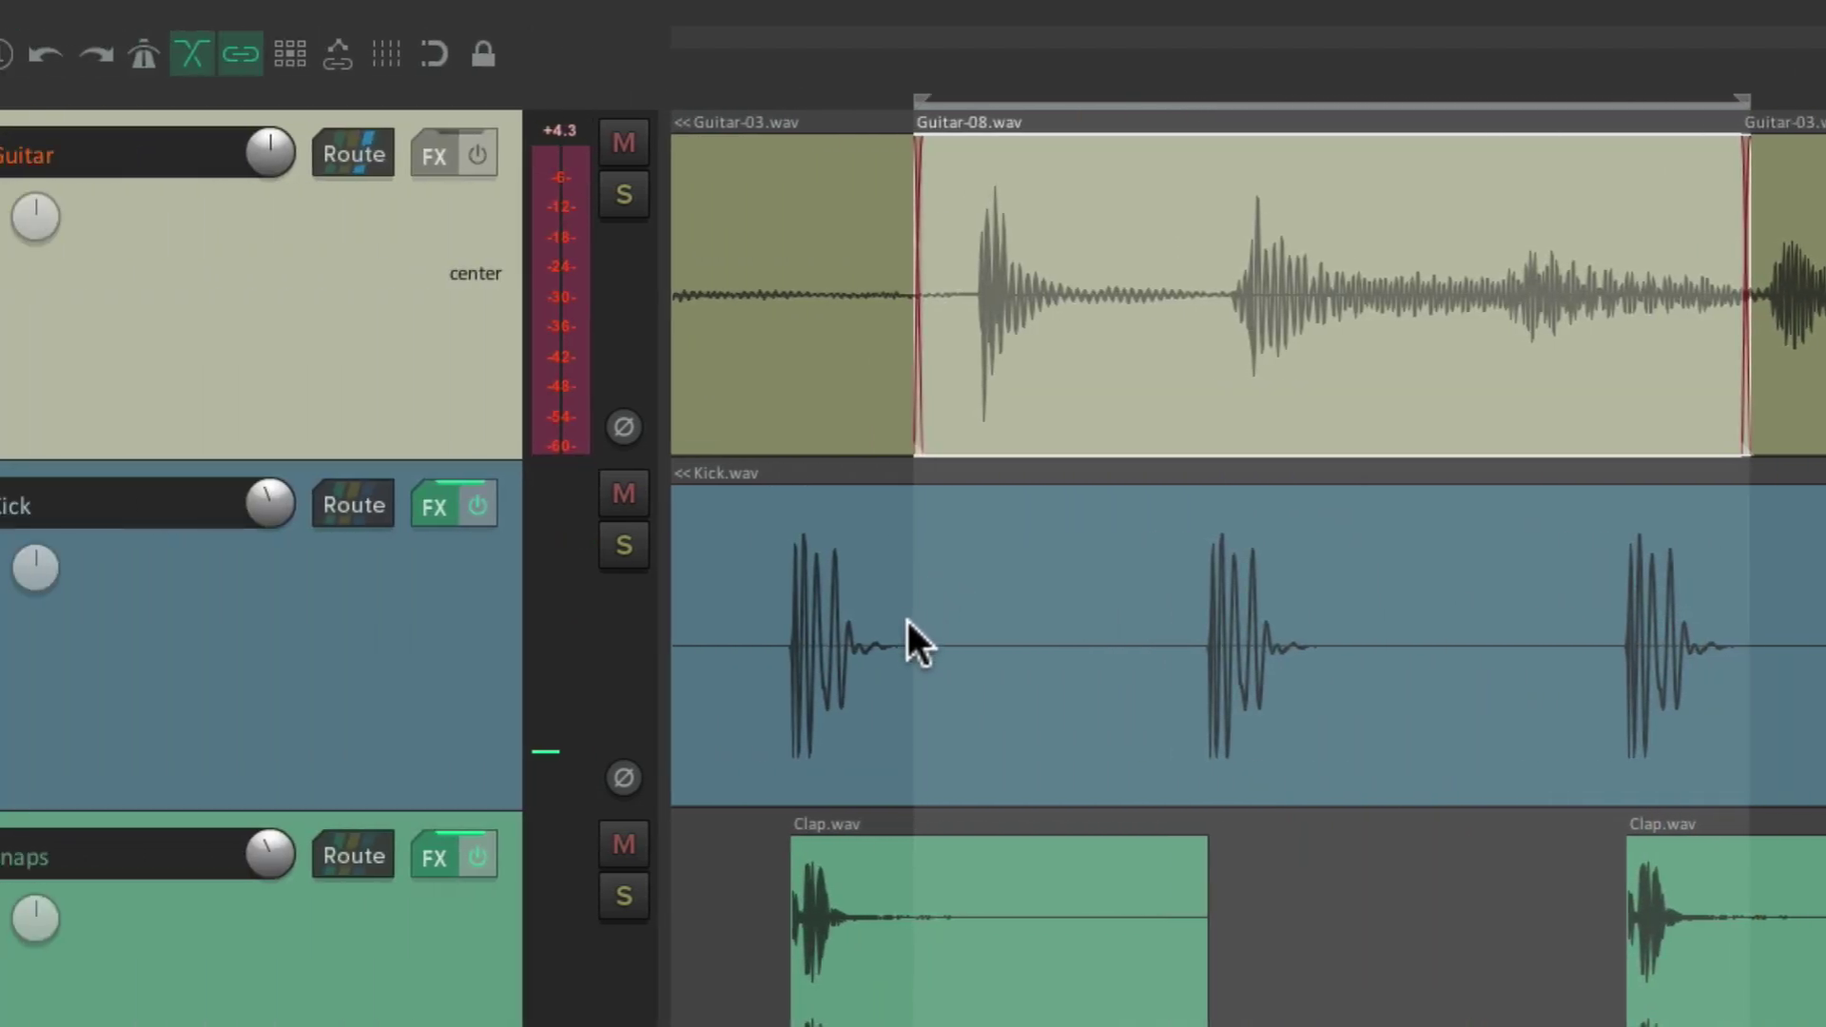
{"action": "scroll", "coordinate": [907, 620], "scroll_direction": "up", "scroll_amount": 4}
{"action": "scroll", "coordinate": [907, 620], "scroll_direction": "up", "scroll_amount": 3}
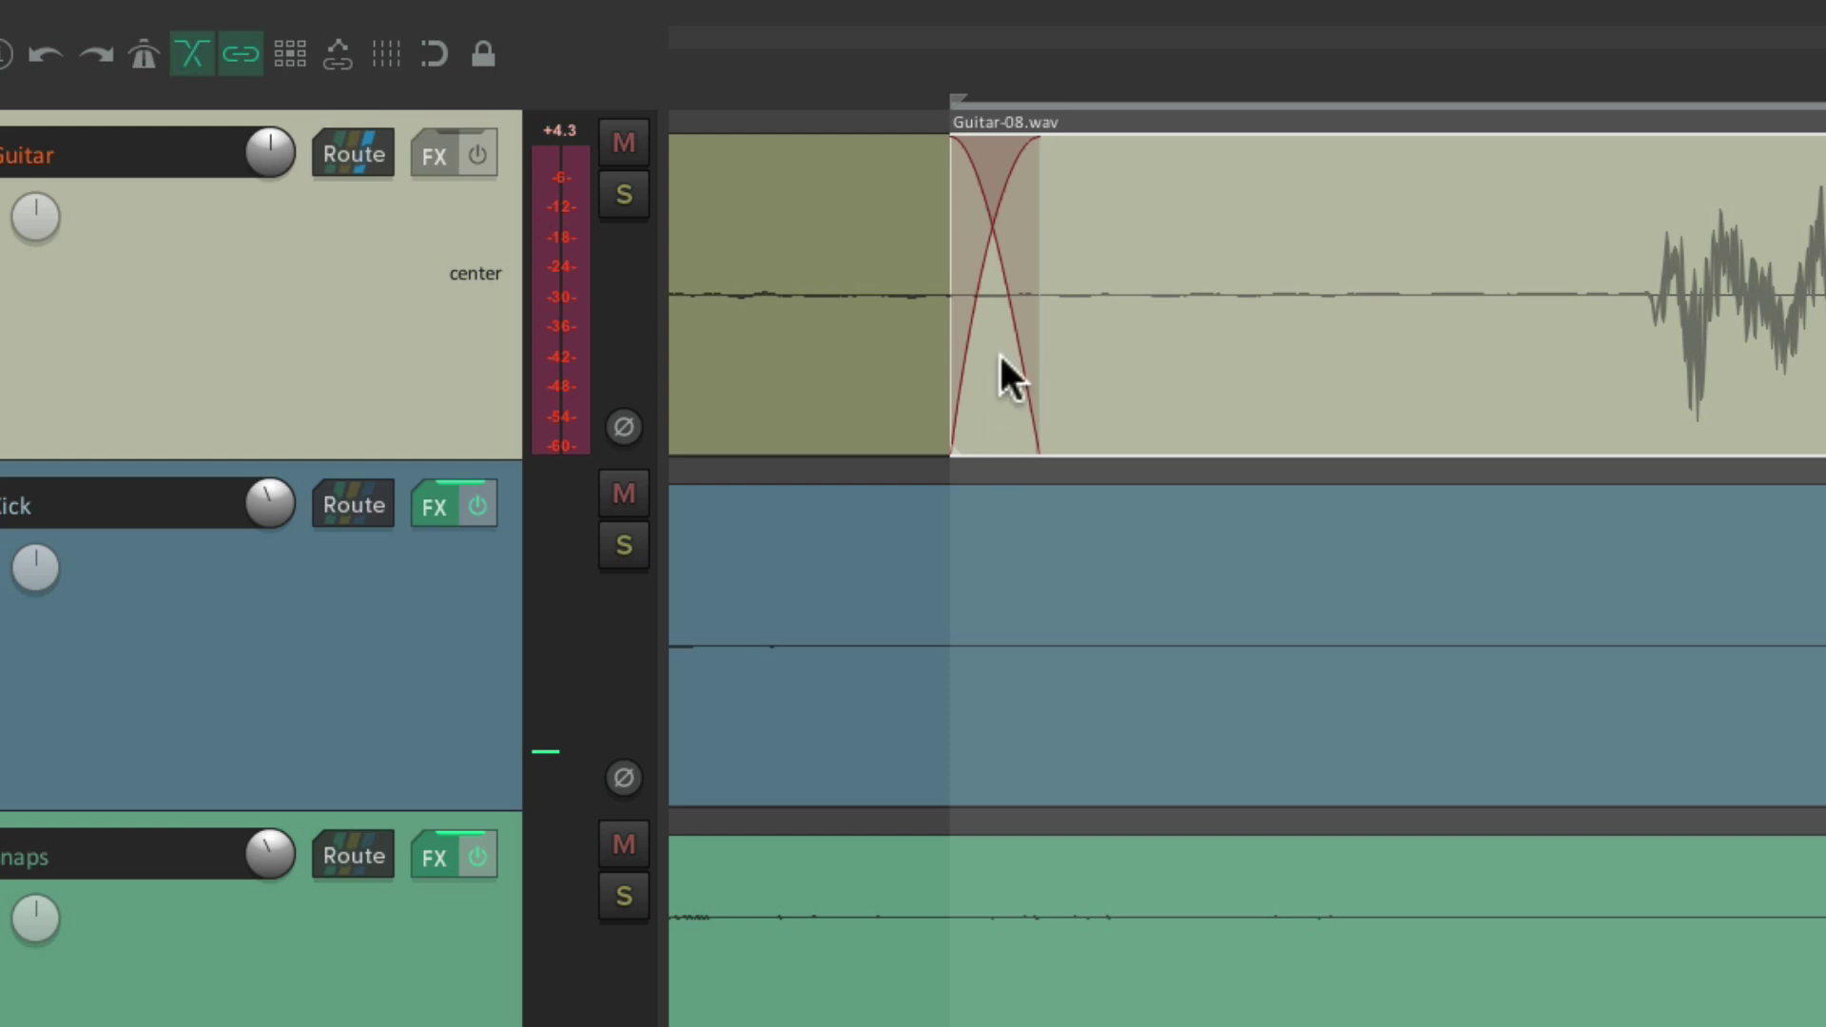
{"action": "scroll", "coordinate": [1001, 379], "scroll_direction": "down", "scroll_amount": 6}
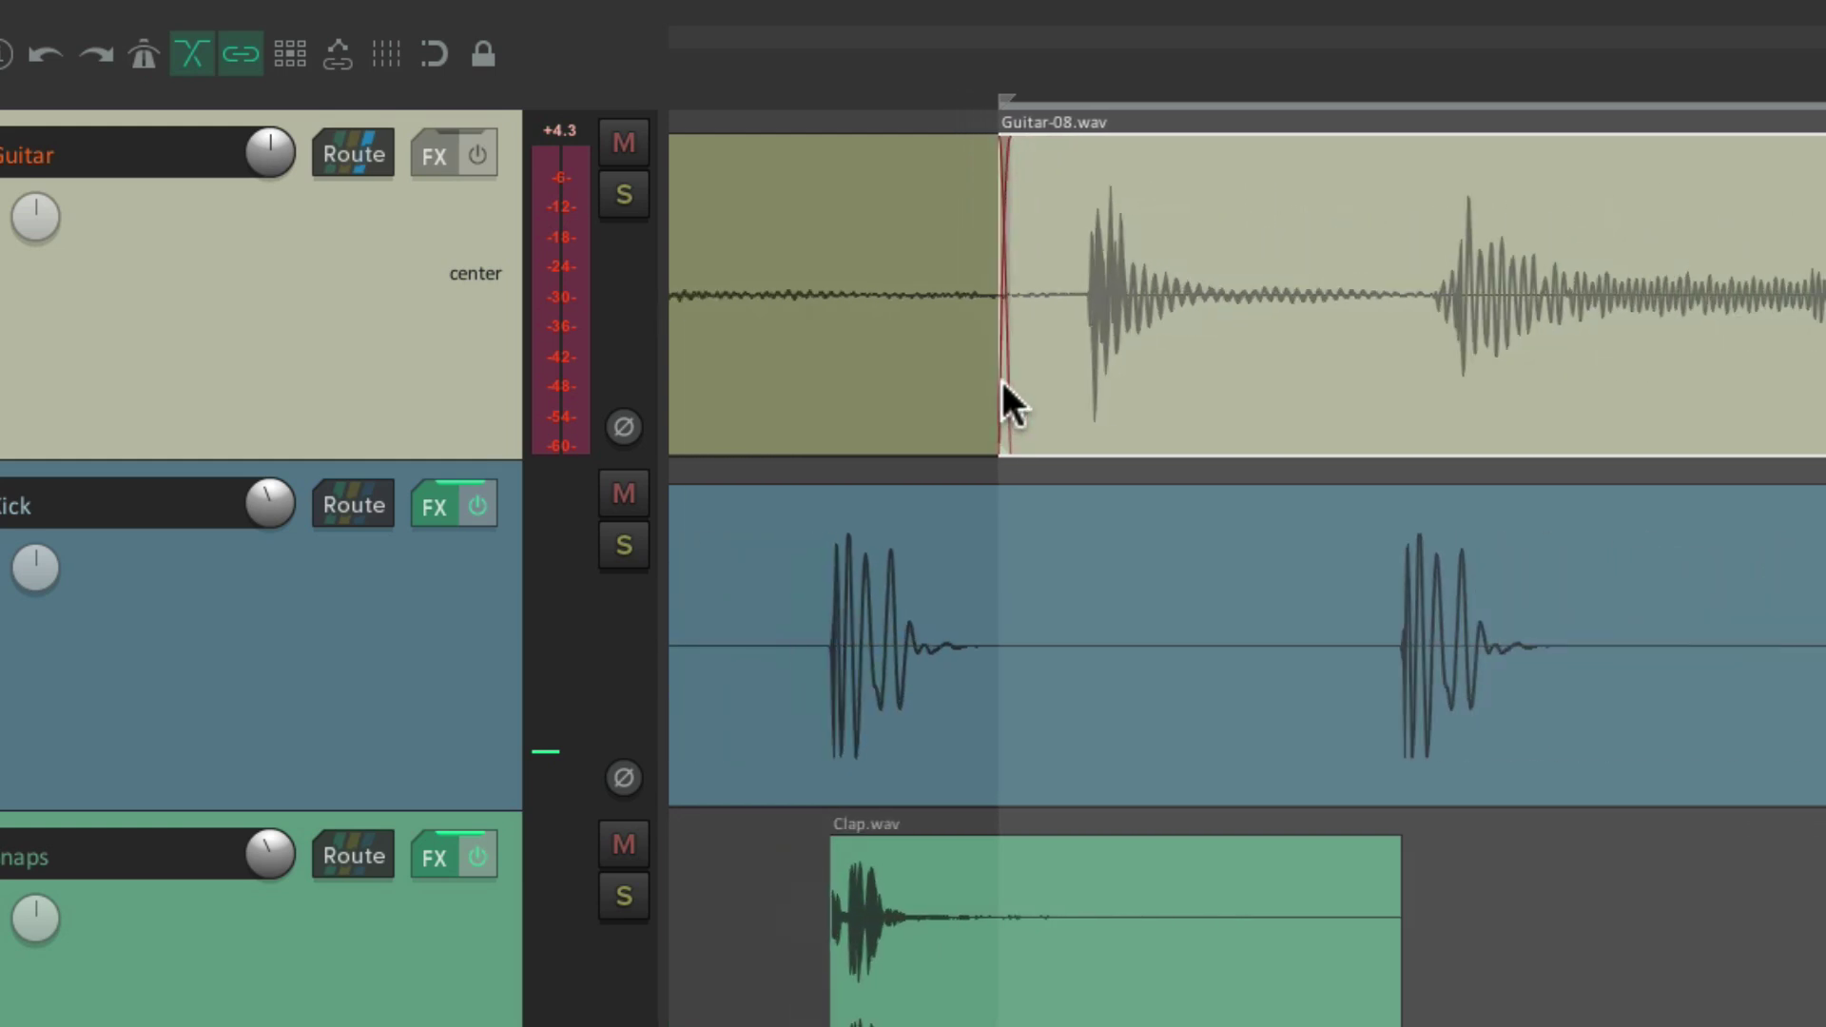
{"action": "scroll", "coordinate": [1537, 424], "scroll_direction": "up", "scroll_amount": 5}
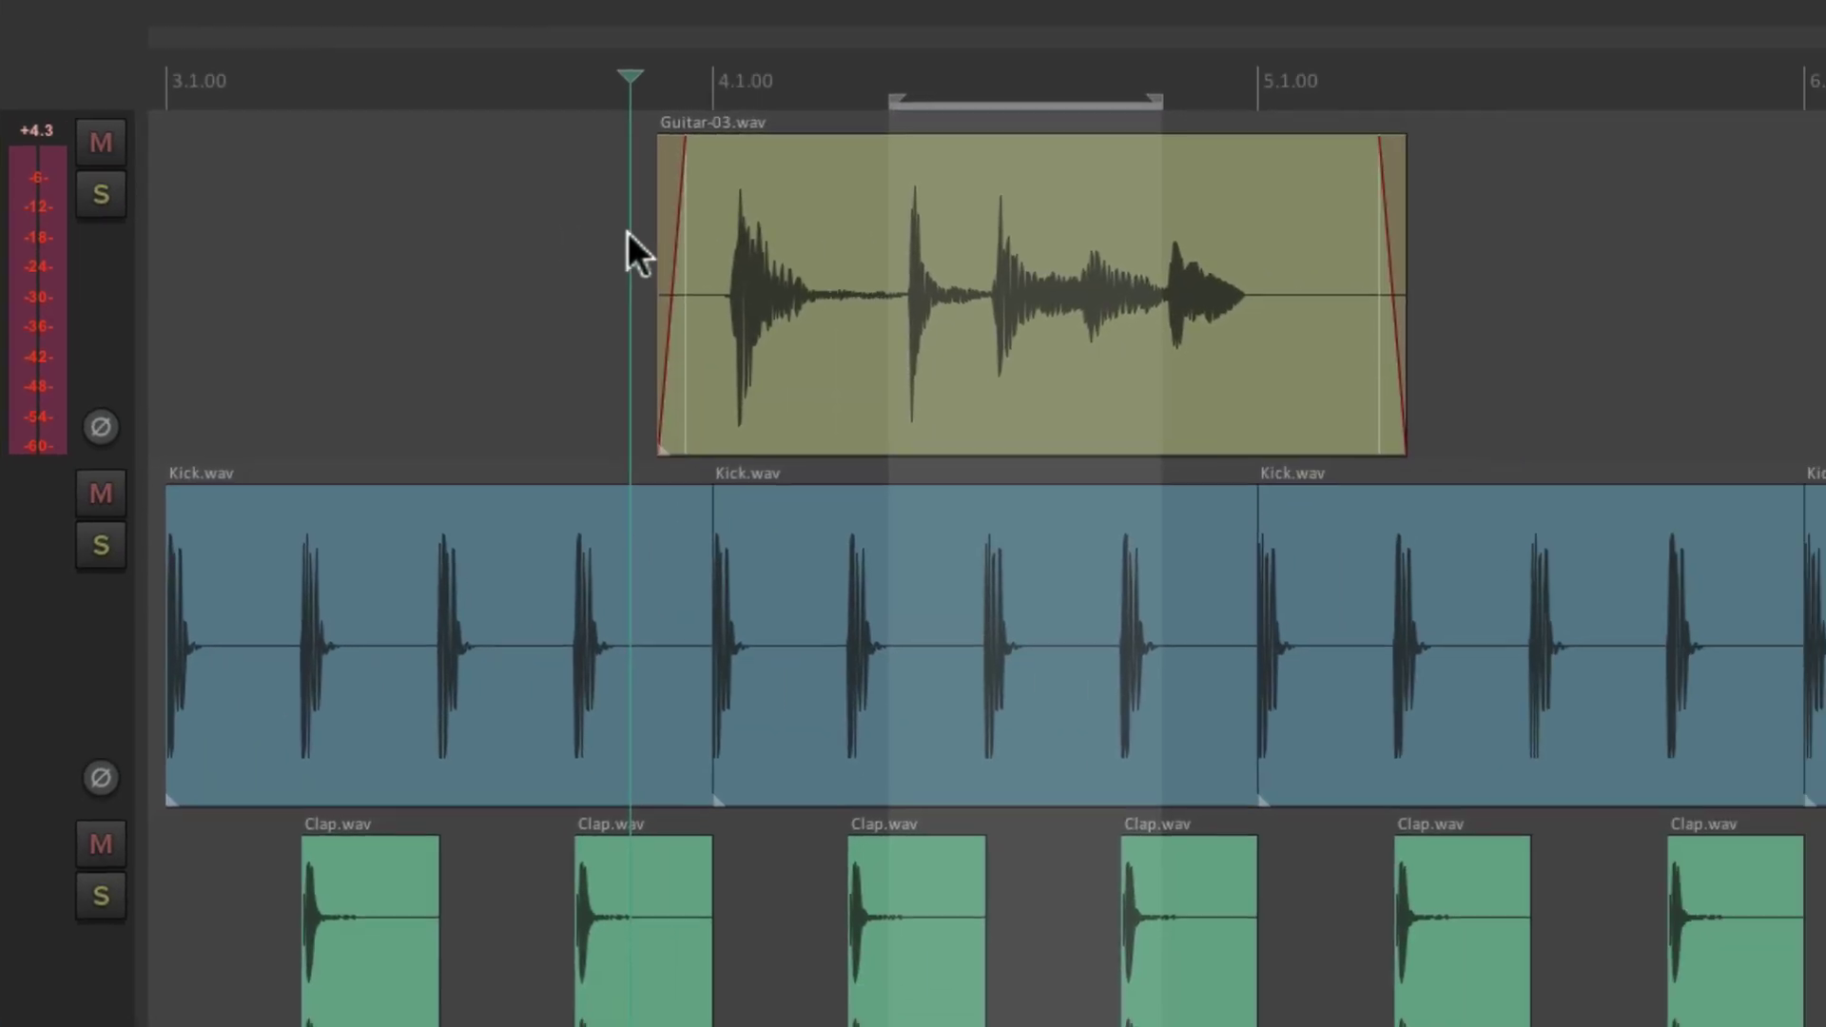
- Record another punch-in across the selected section of Guitar-03.wav and inspect where its crossfades sit relative to the selection
{"action": "key", "text": "space"}
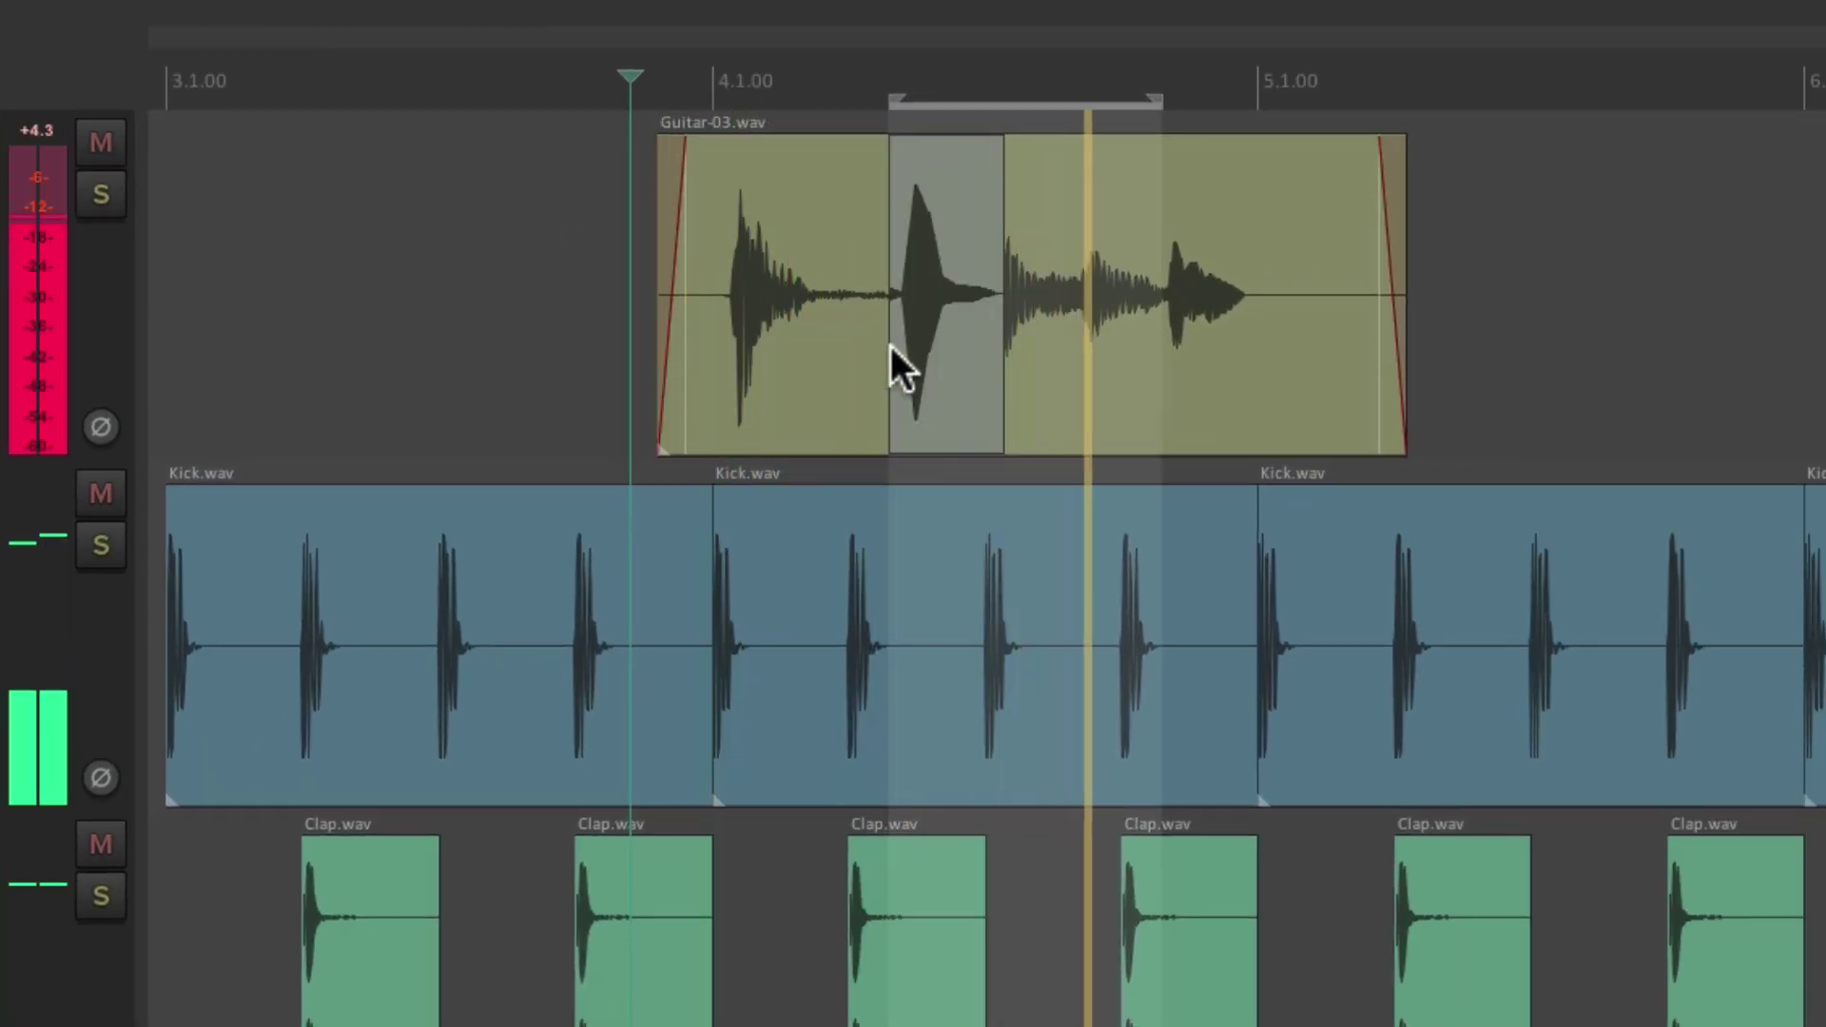
{"action": "key", "text": "space"}
{"action": "scroll", "coordinate": [888, 344], "scroll_direction": "up", "scroll_amount": 10}
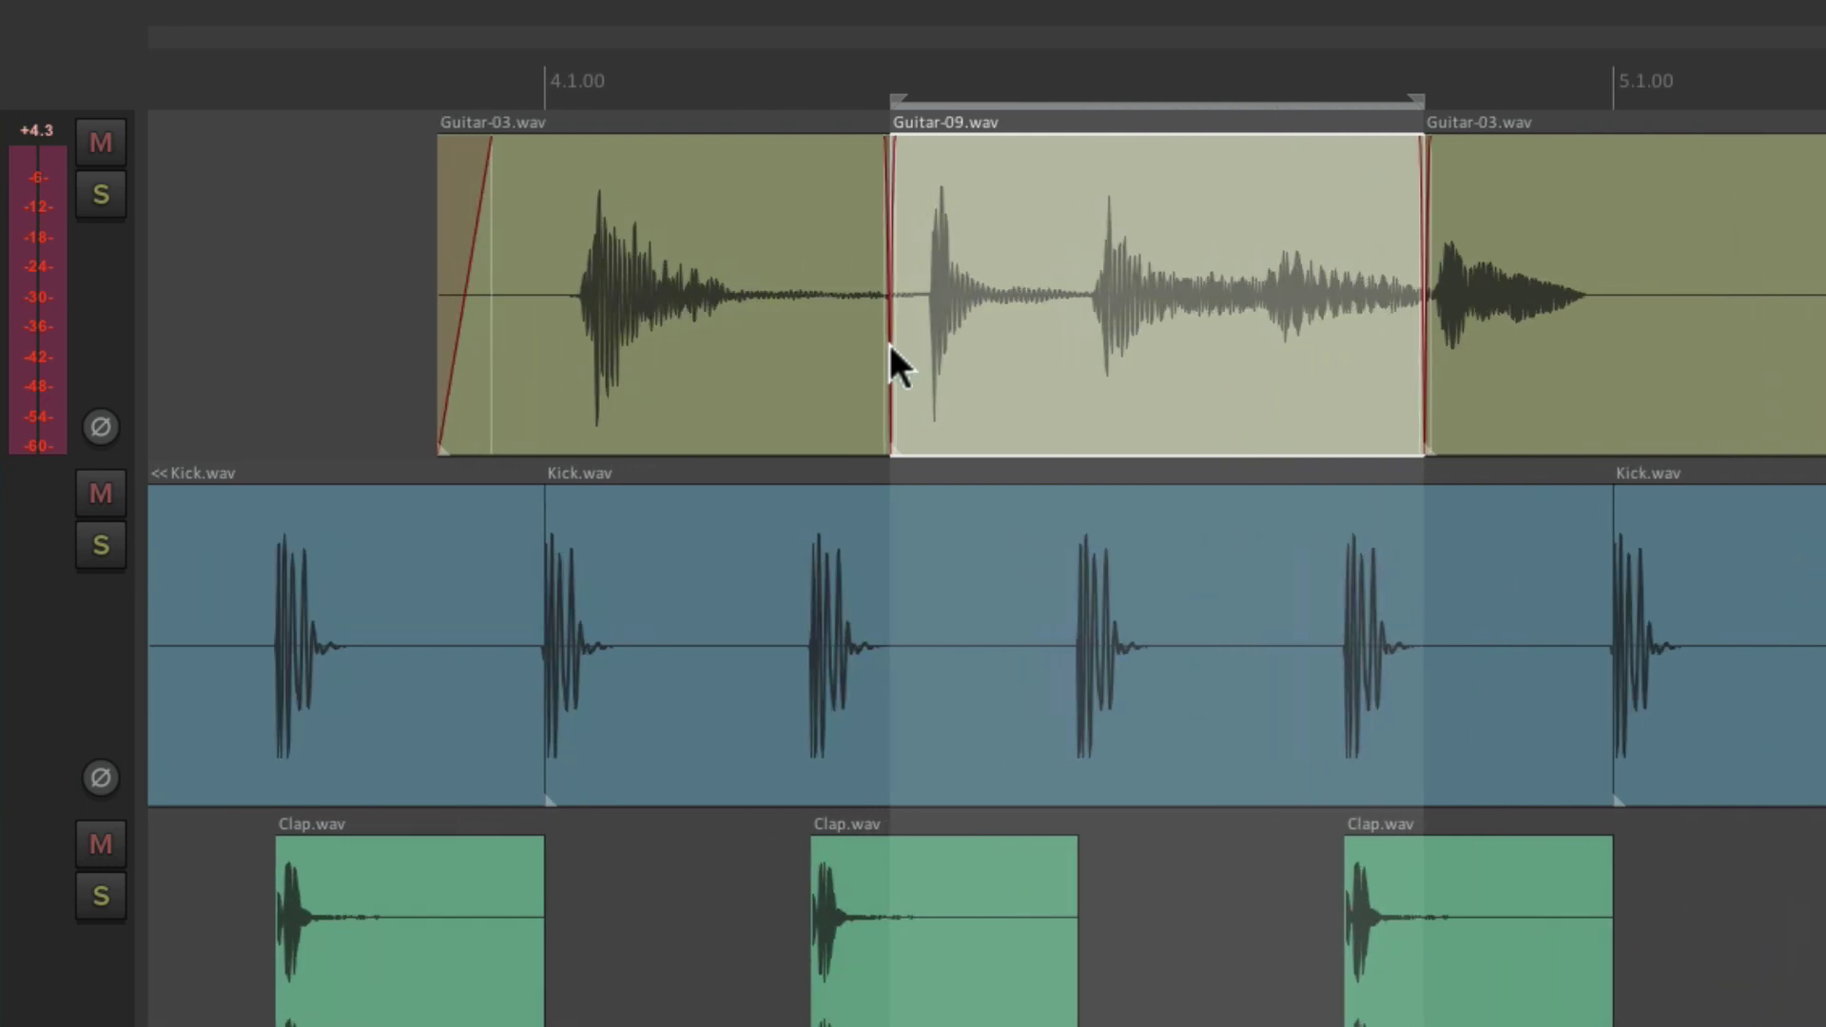
{"action": "scroll", "coordinate": [911, 360], "scroll_direction": "up", "scroll_amount": 6}
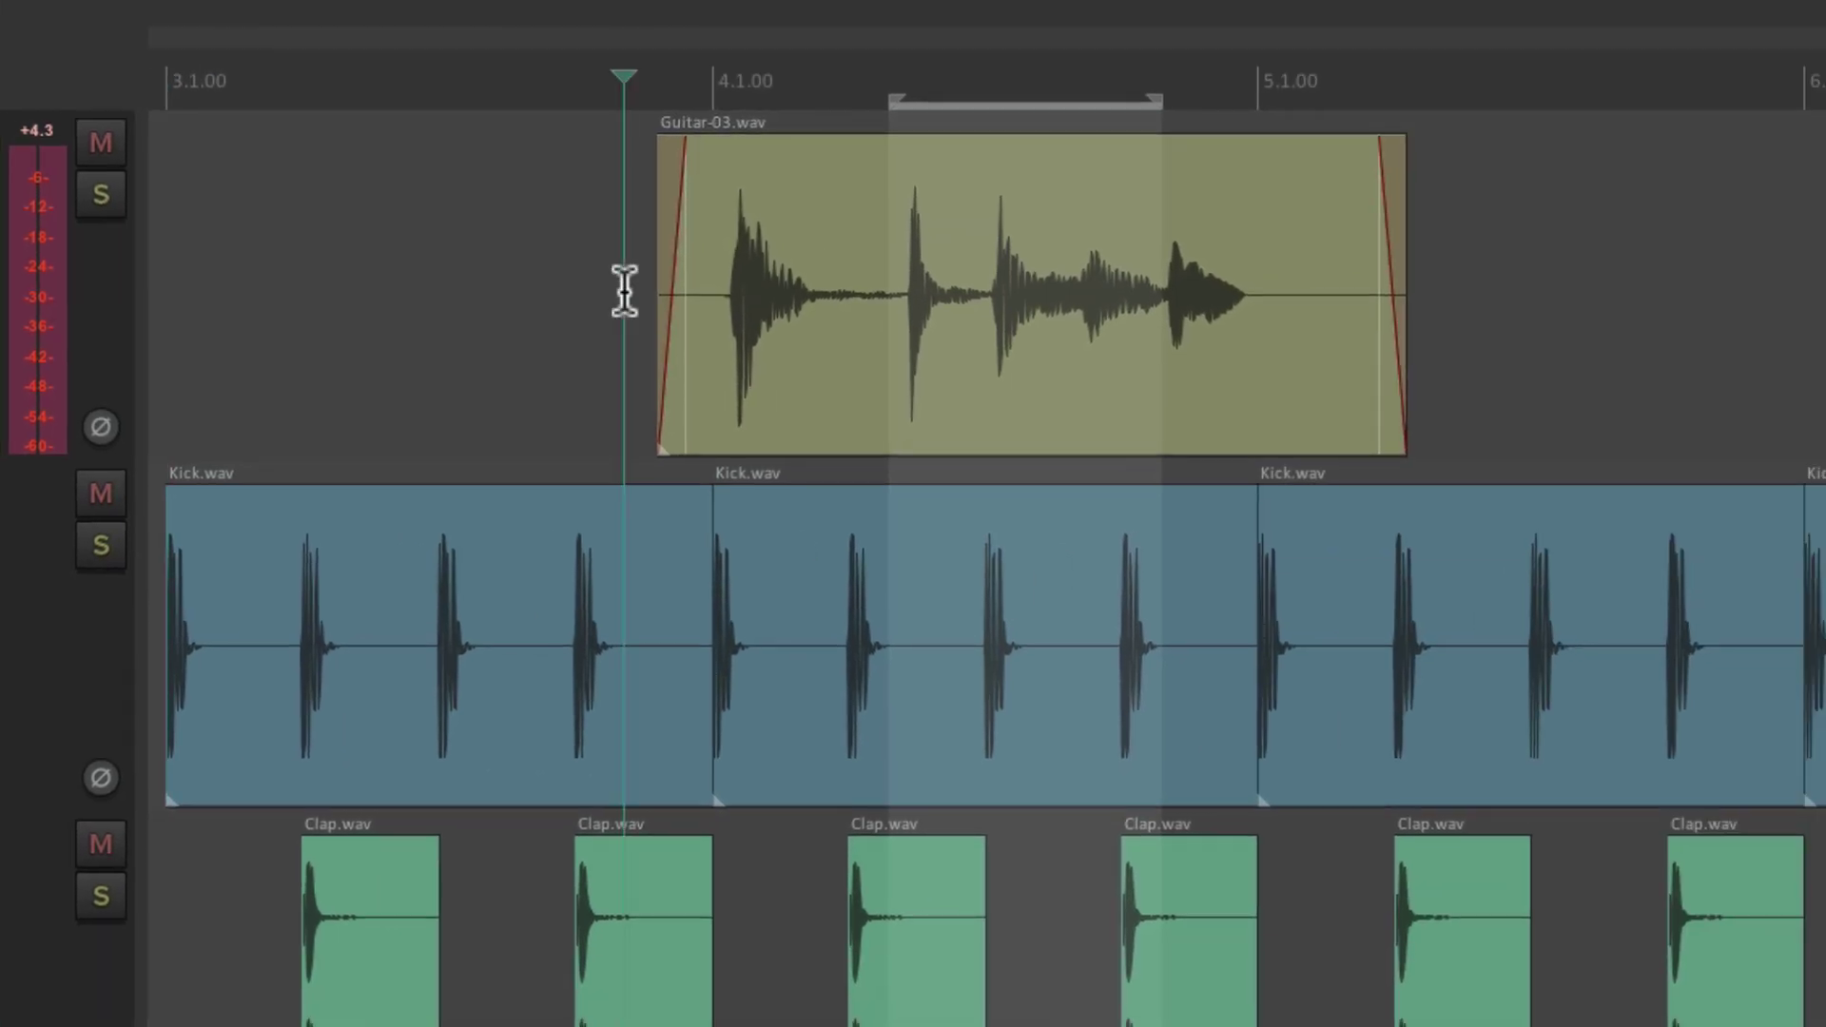
- Record one more guitar punch-in within the time selection and examine the first crossfade up close
{"action": "key", "text": "ctrl+r"}
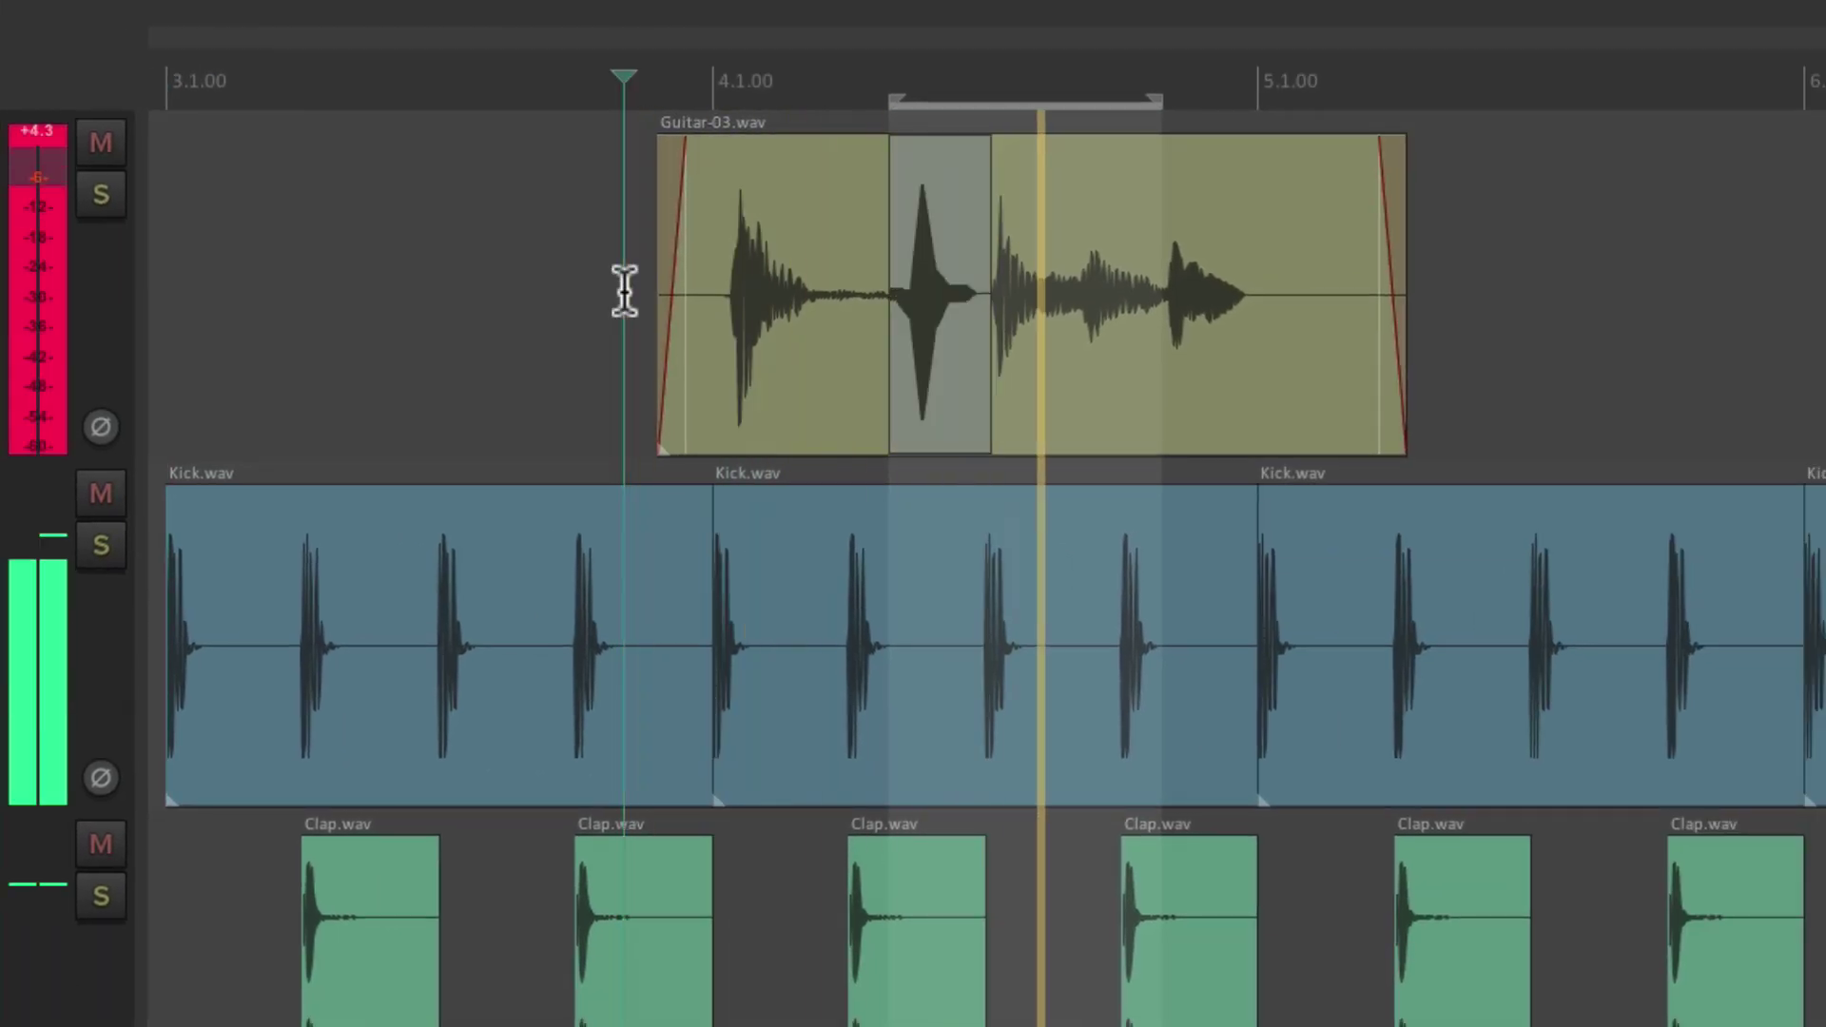
{"action": "scroll", "coordinate": [899, 407], "scroll_direction": "up", "scroll_amount": 10}
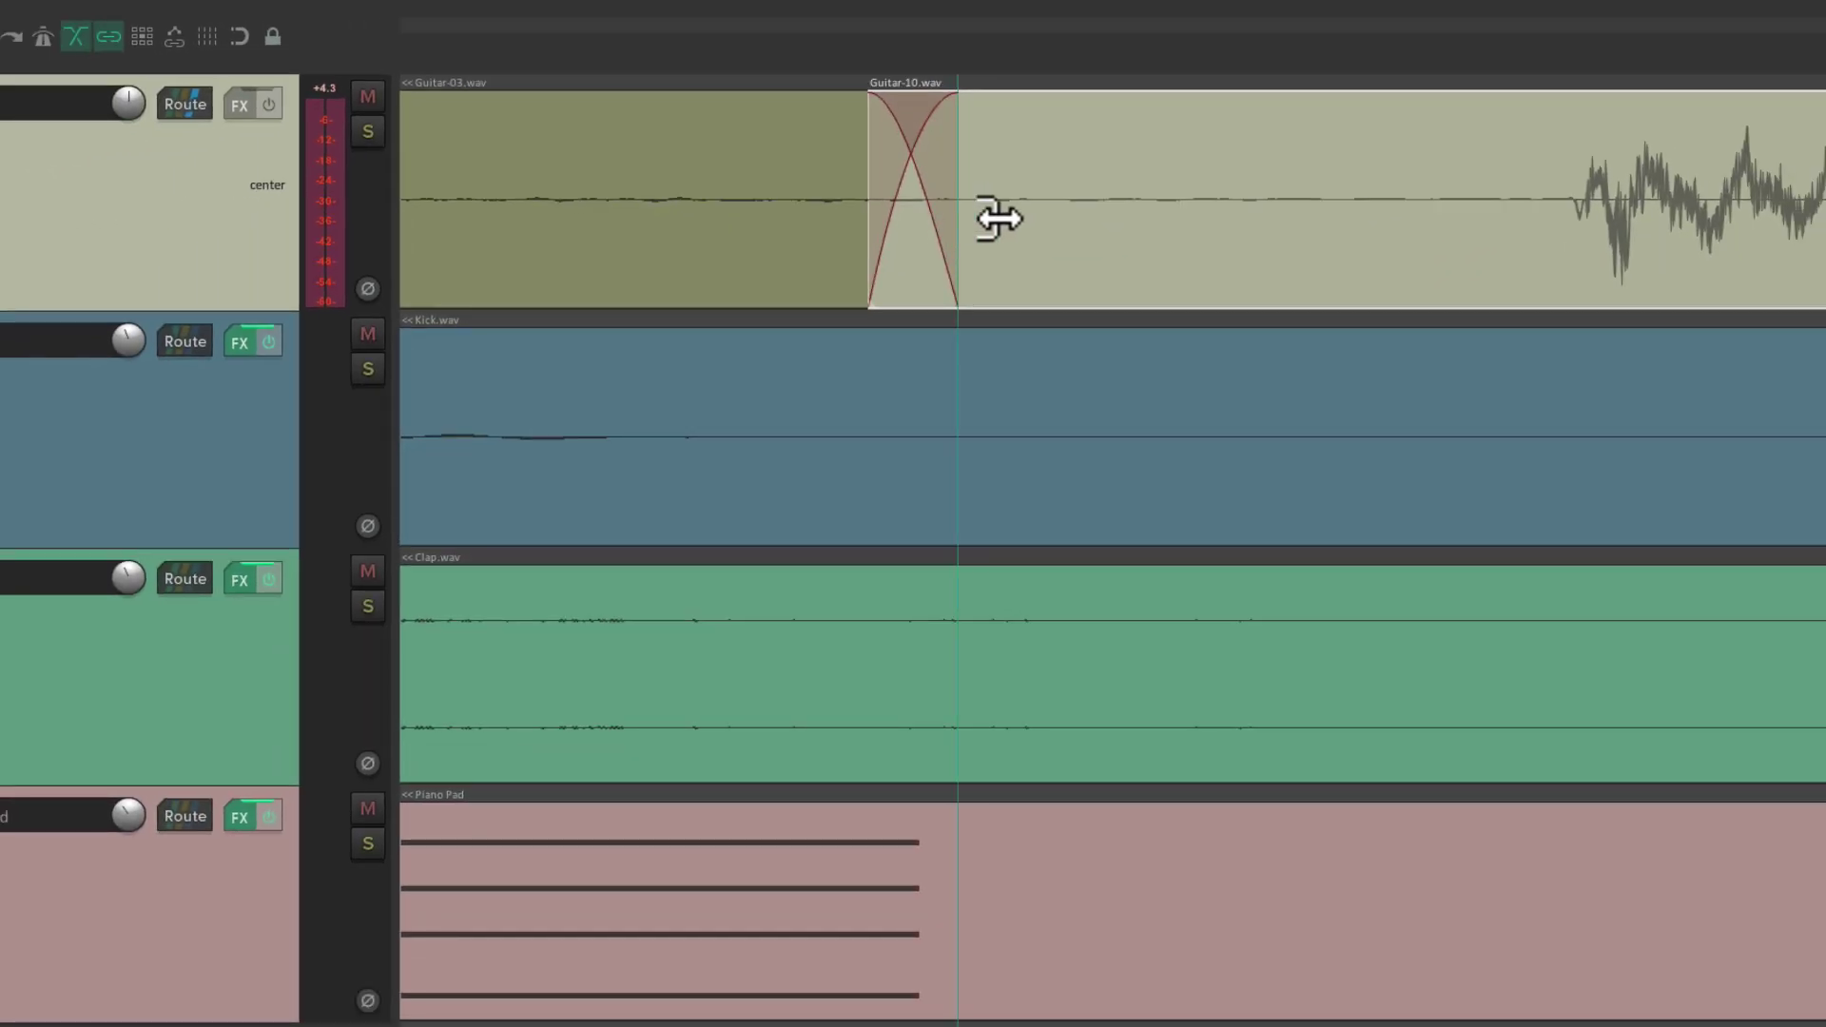
{"action": "left_click_drag", "start_coordinate": [998, 219], "coordinate": [860, 212]}
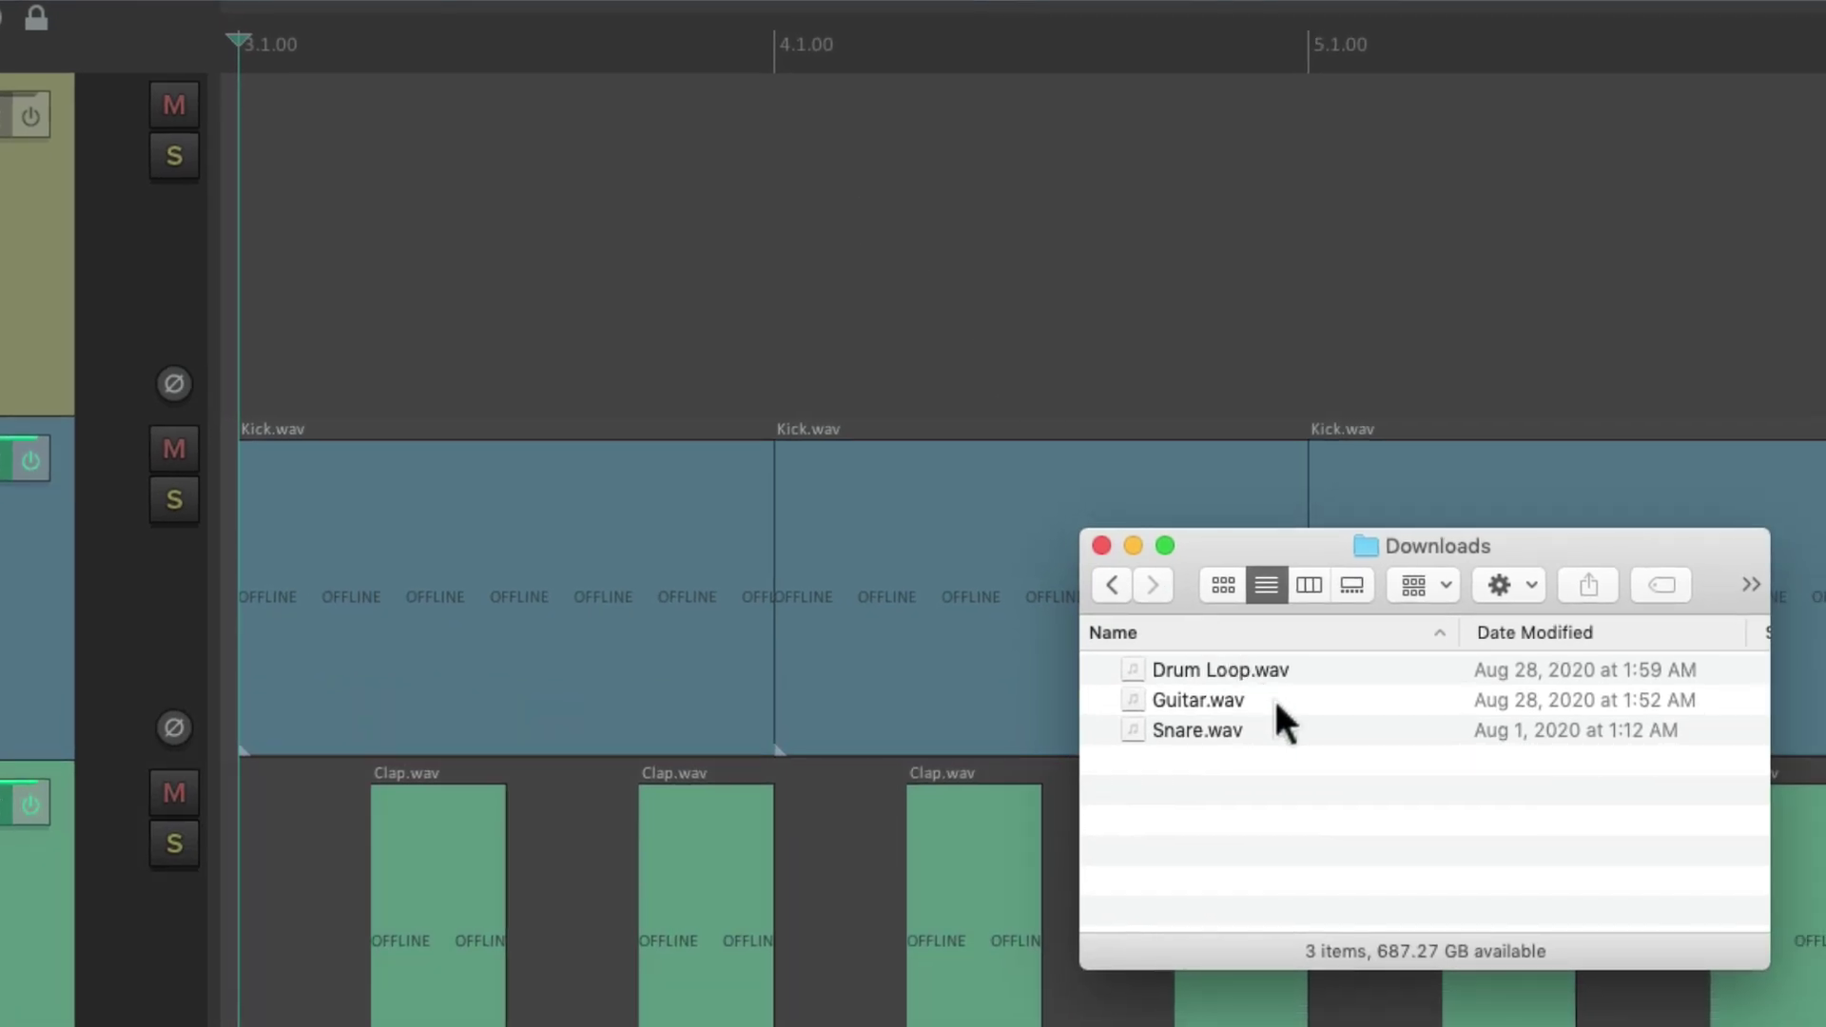
- Import Guitar.wav from the Downloads folder onto the Guitar track before measure 4 and inspect its automatic fade-in
{"action": "left_click", "coordinate": [1276, 701]}
{"action": "left_click_drag", "start_coordinate": [1275, 700], "coordinate": [594, 327]}
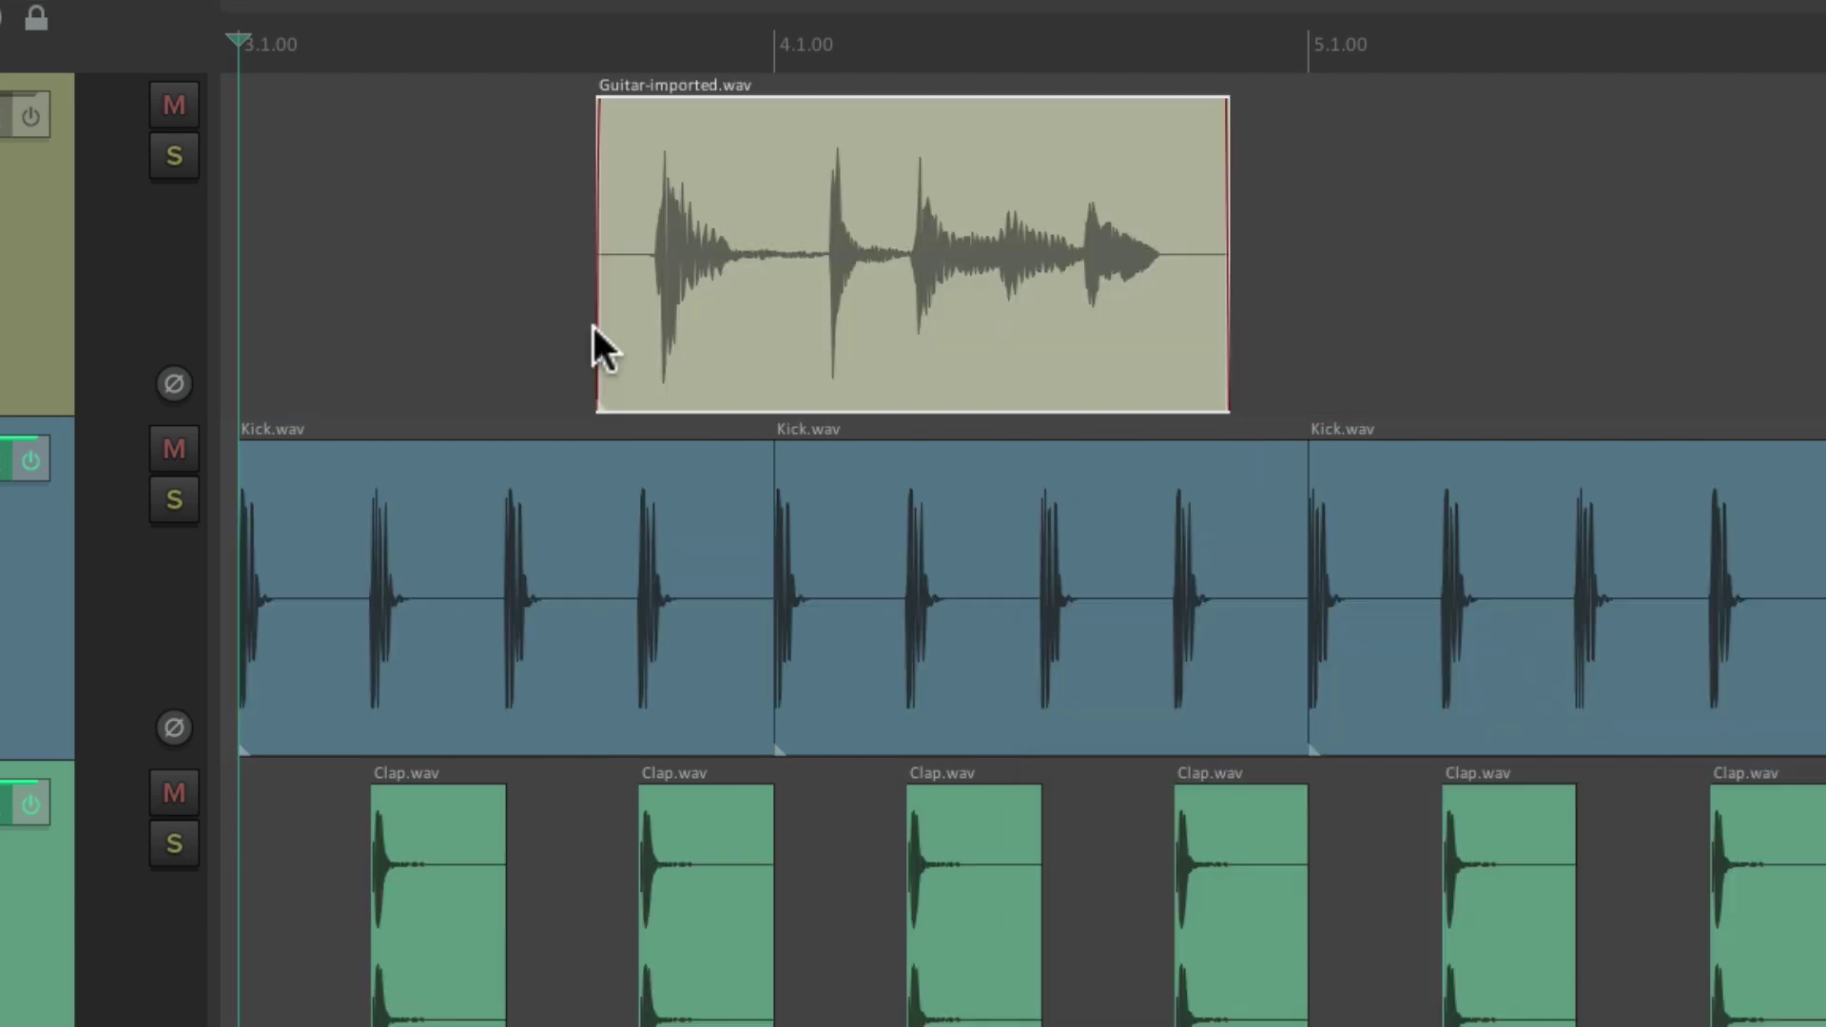
{"action": "scroll", "coordinate": [591, 328], "scroll_direction": "up", "scroll_amount": 10}
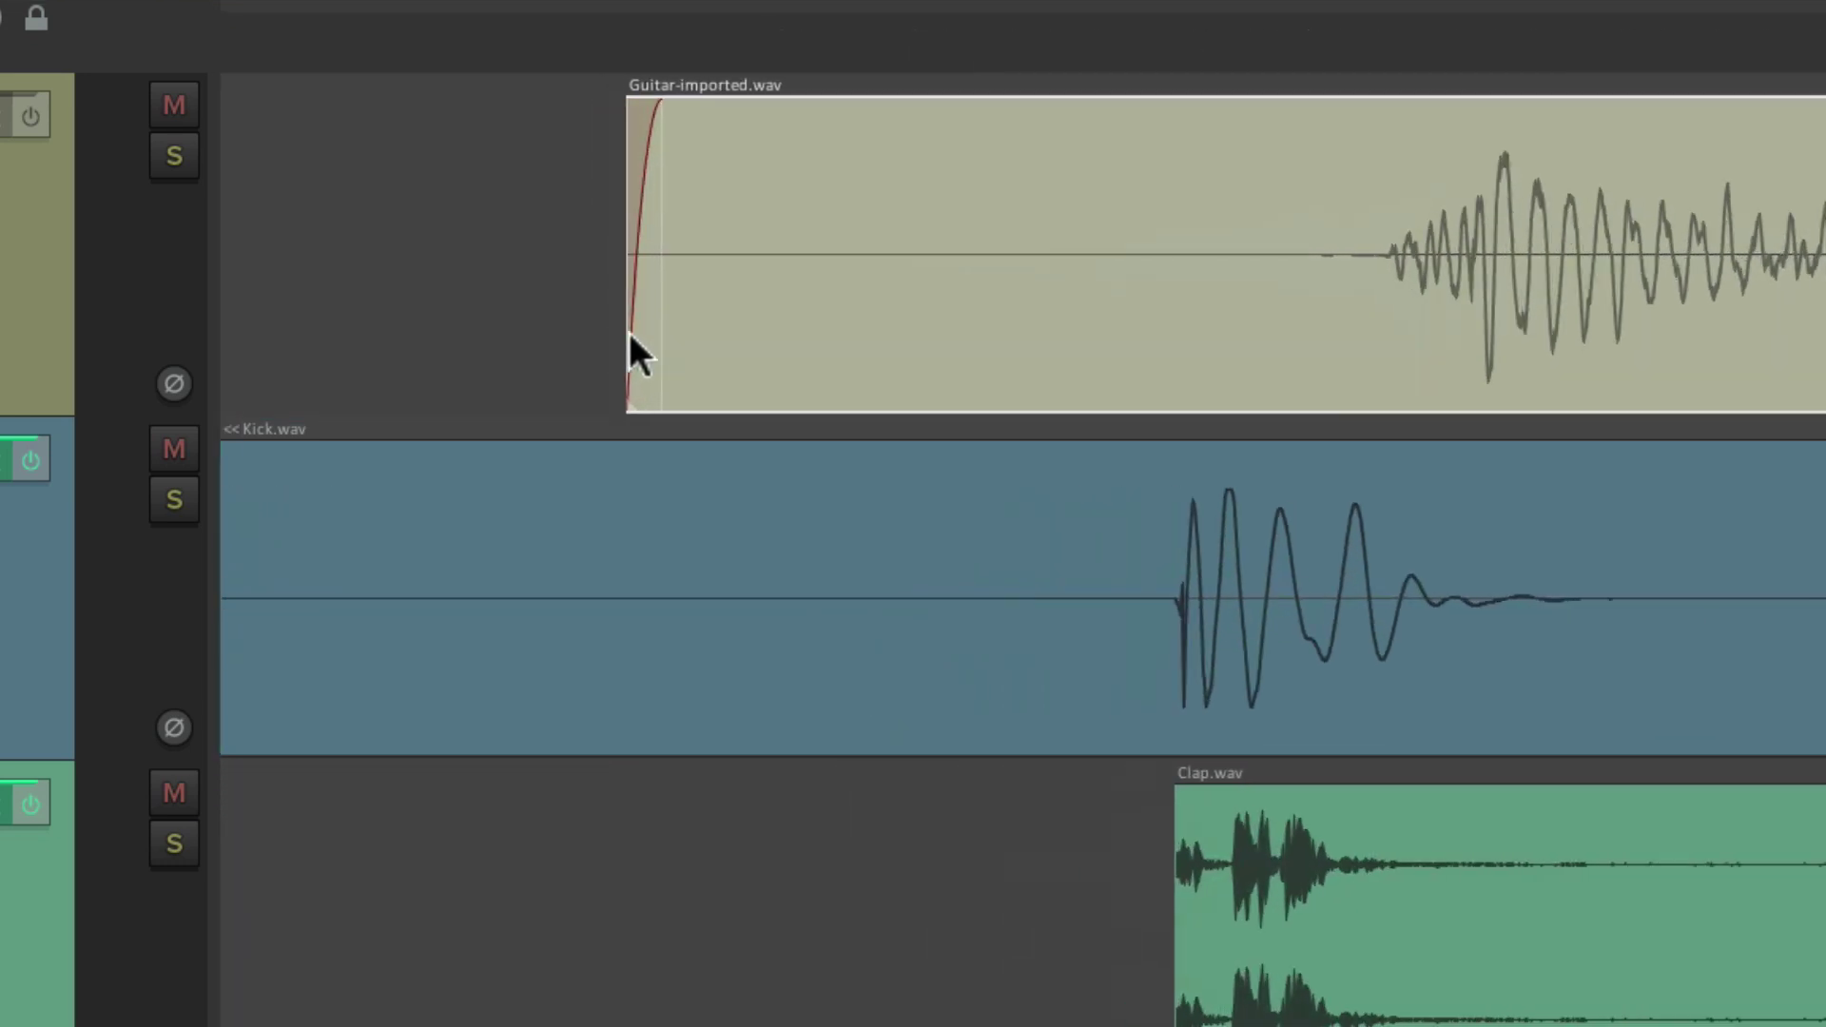
{"action": "scroll", "coordinate": [727, 339], "scroll_direction": "up", "scroll_amount": 2}
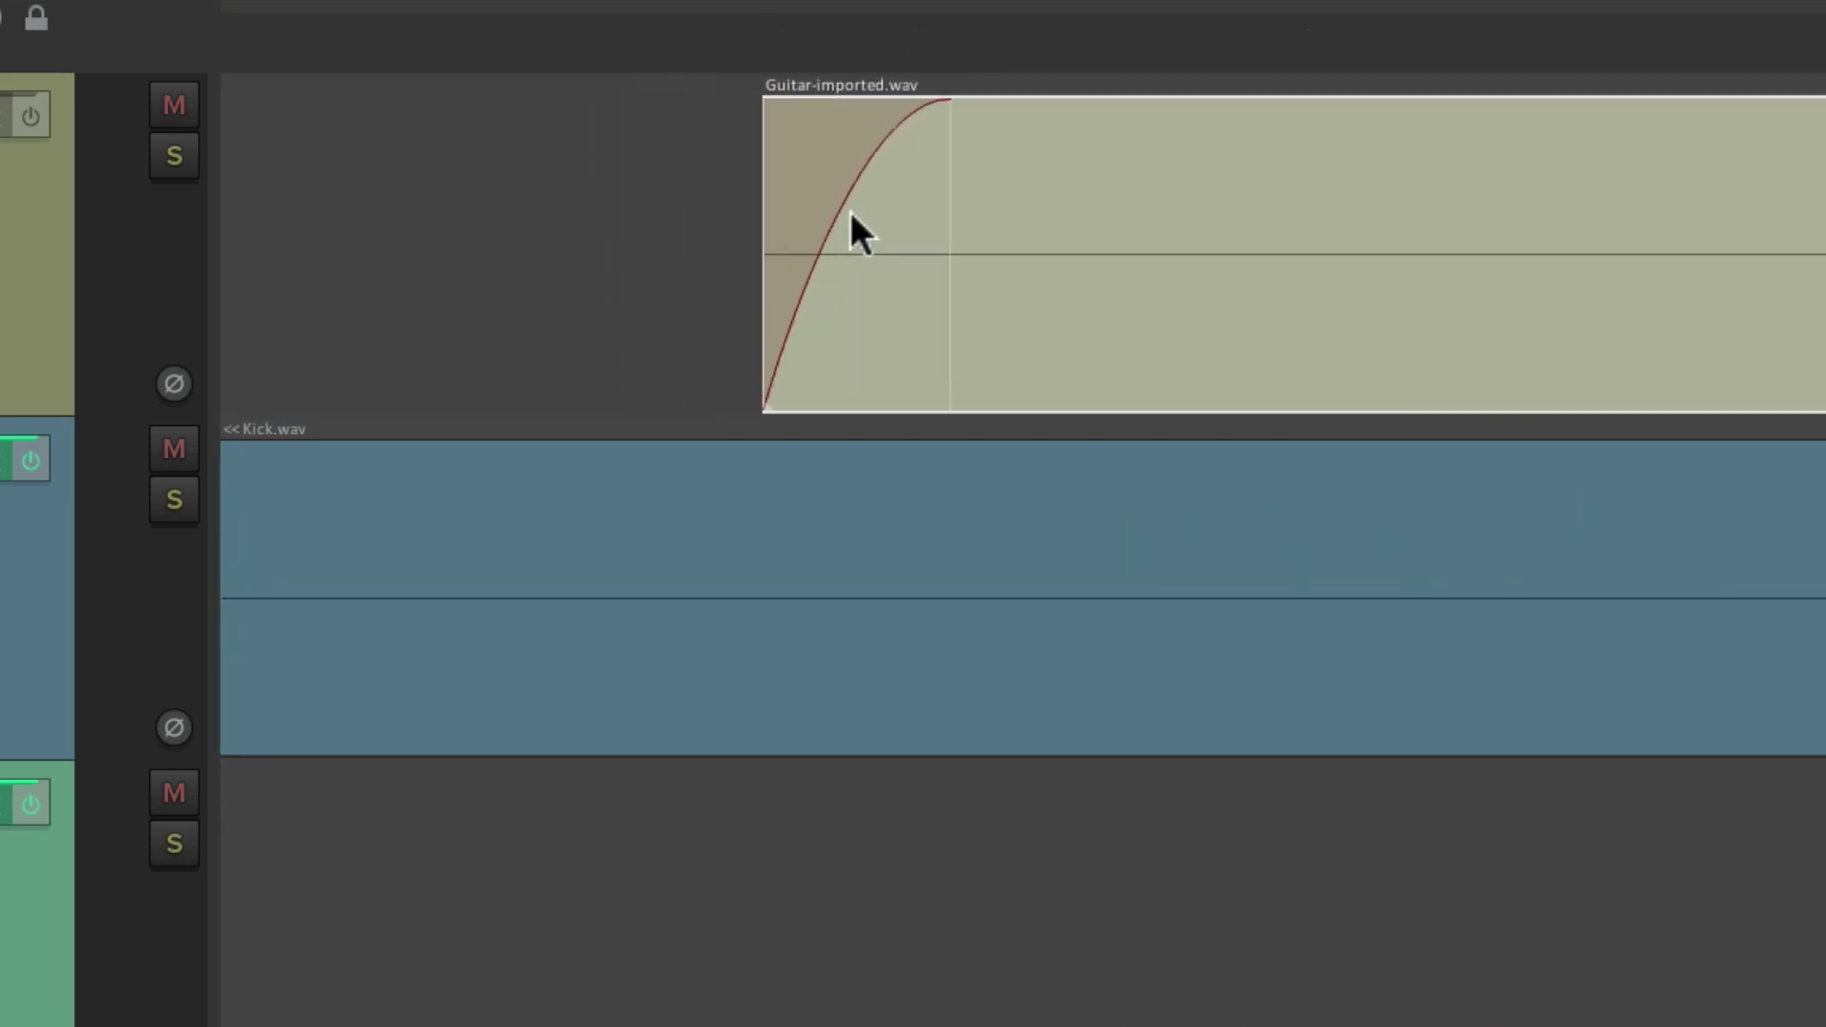
- Inspect the automatic fade-out at the end of the imported guitar item
{"action": "scroll", "coordinate": [929, 237], "scroll_direction": "down", "scroll_amount": 10}
{"action": "scroll", "coordinate": [1206, 291], "scroll_direction": "up", "scroll_amount": 12}
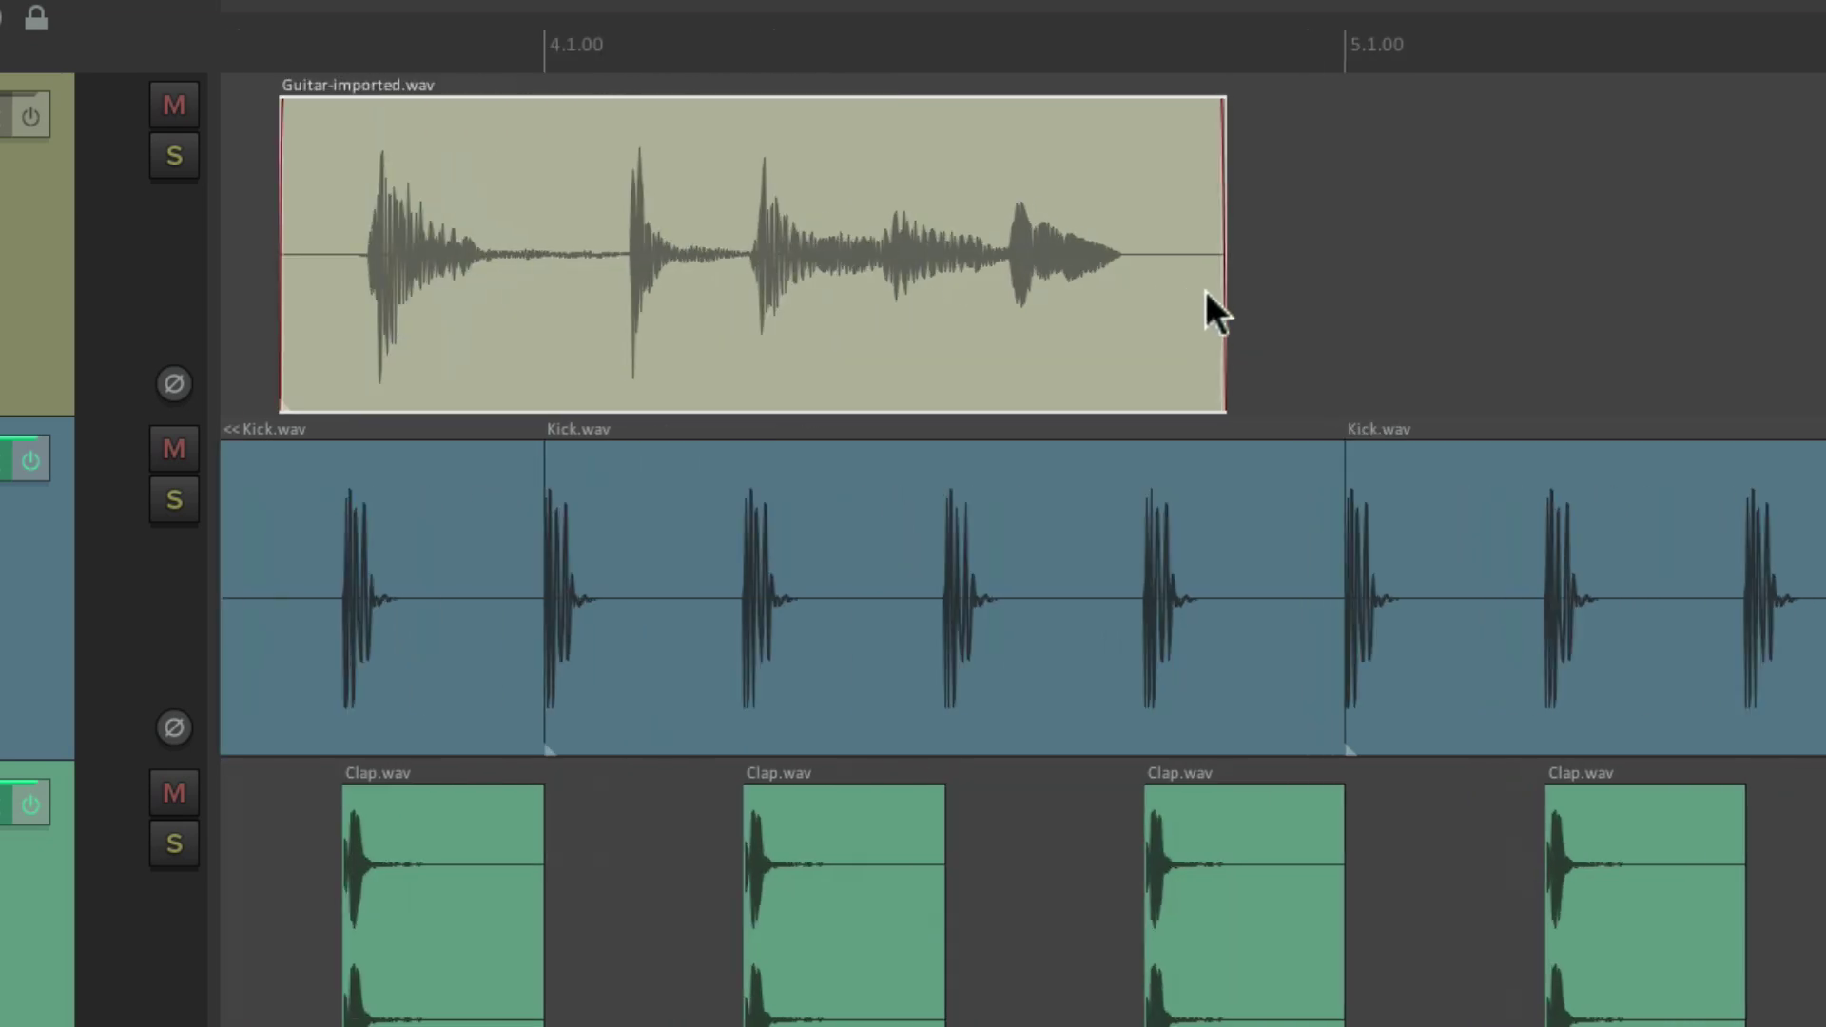
{"action": "scroll", "coordinate": [1206, 291], "scroll_direction": "up", "scroll_amount": 6}
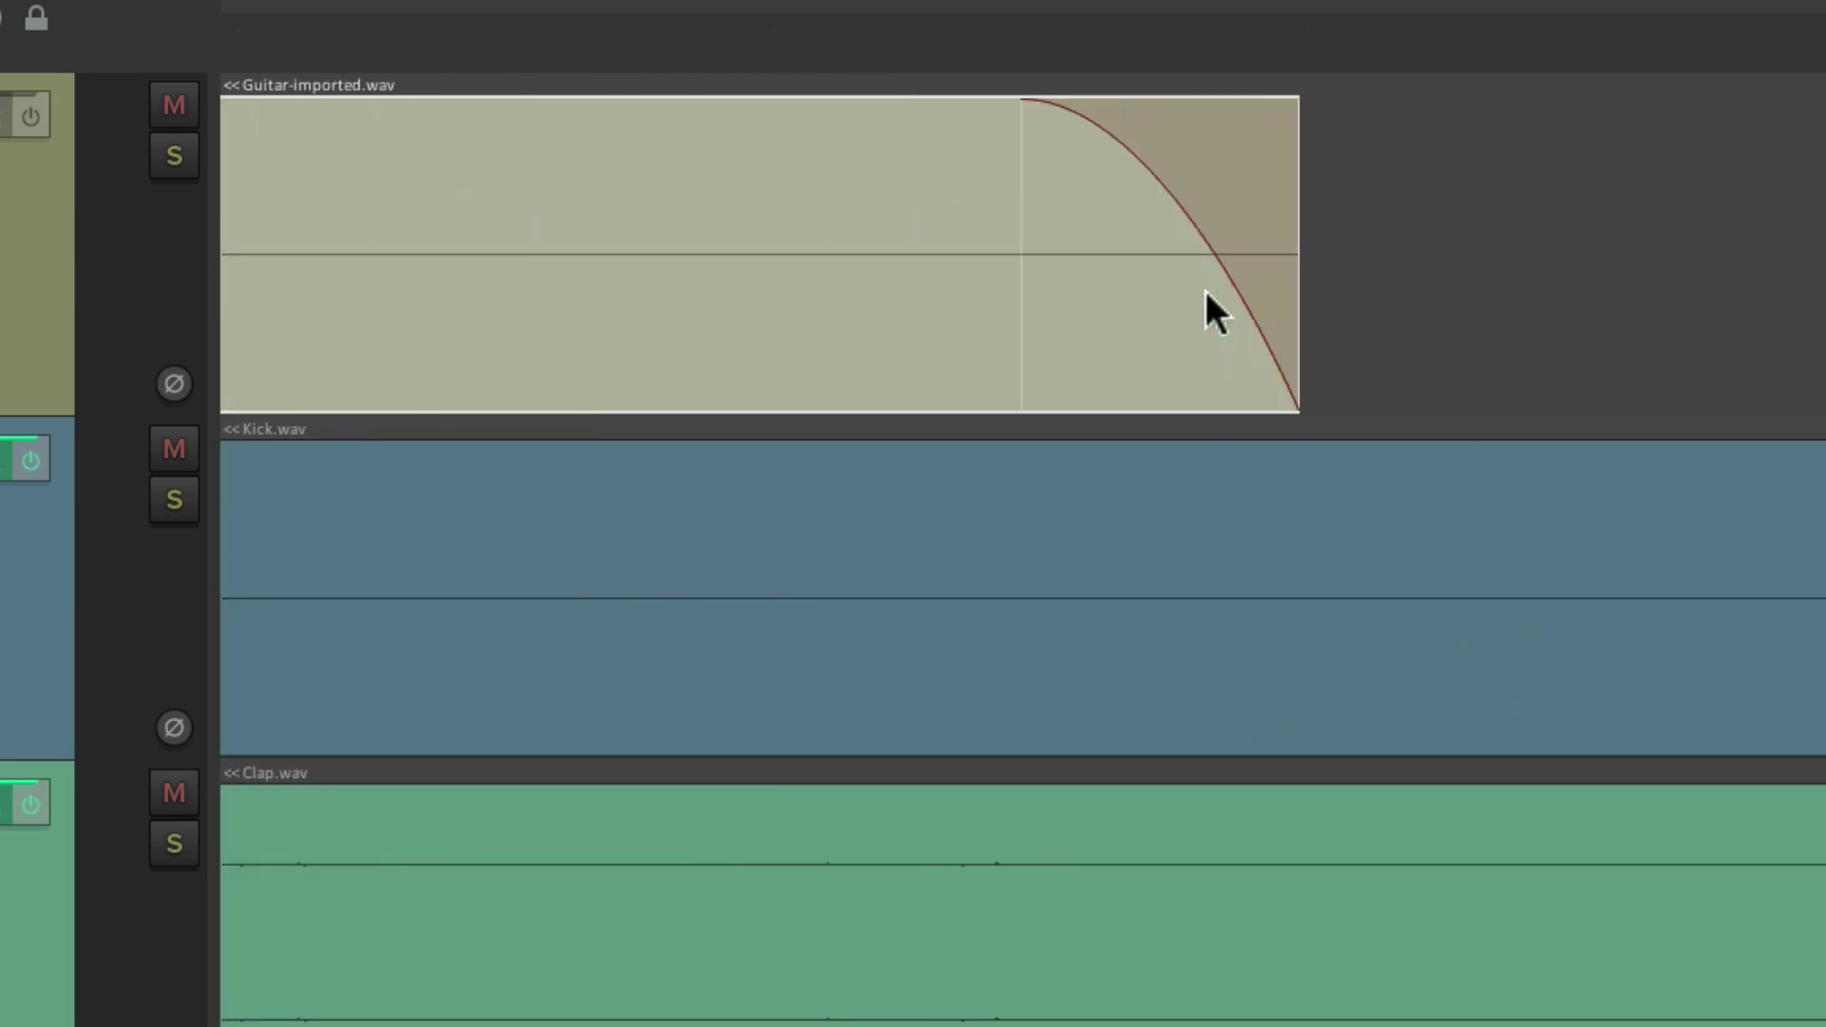
{"action": "scroll", "coordinate": [1195, 373], "scroll_direction": "down", "scroll_amount": 10}
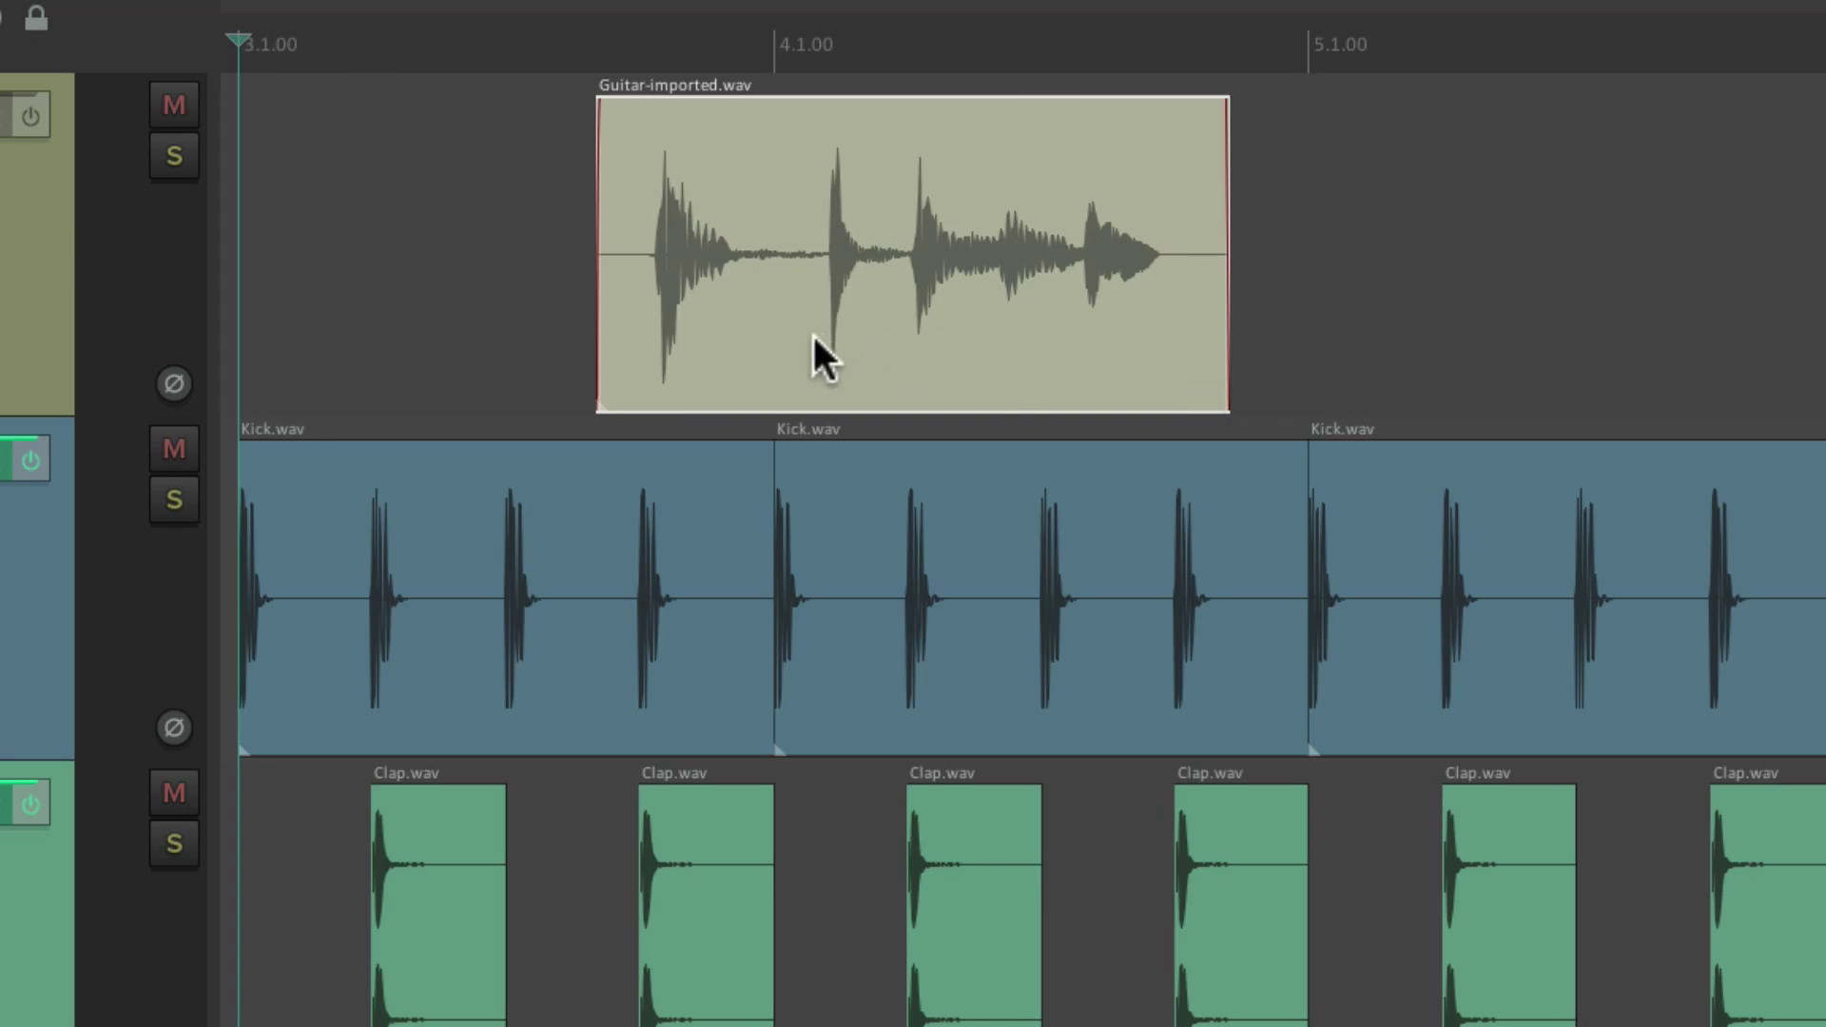
- Replace the imported guitar item with Drum Loop.wav from Downloads, placed before measure 4, and inspect its automatic fade-in
{"action": "key", "text": "Delete"}
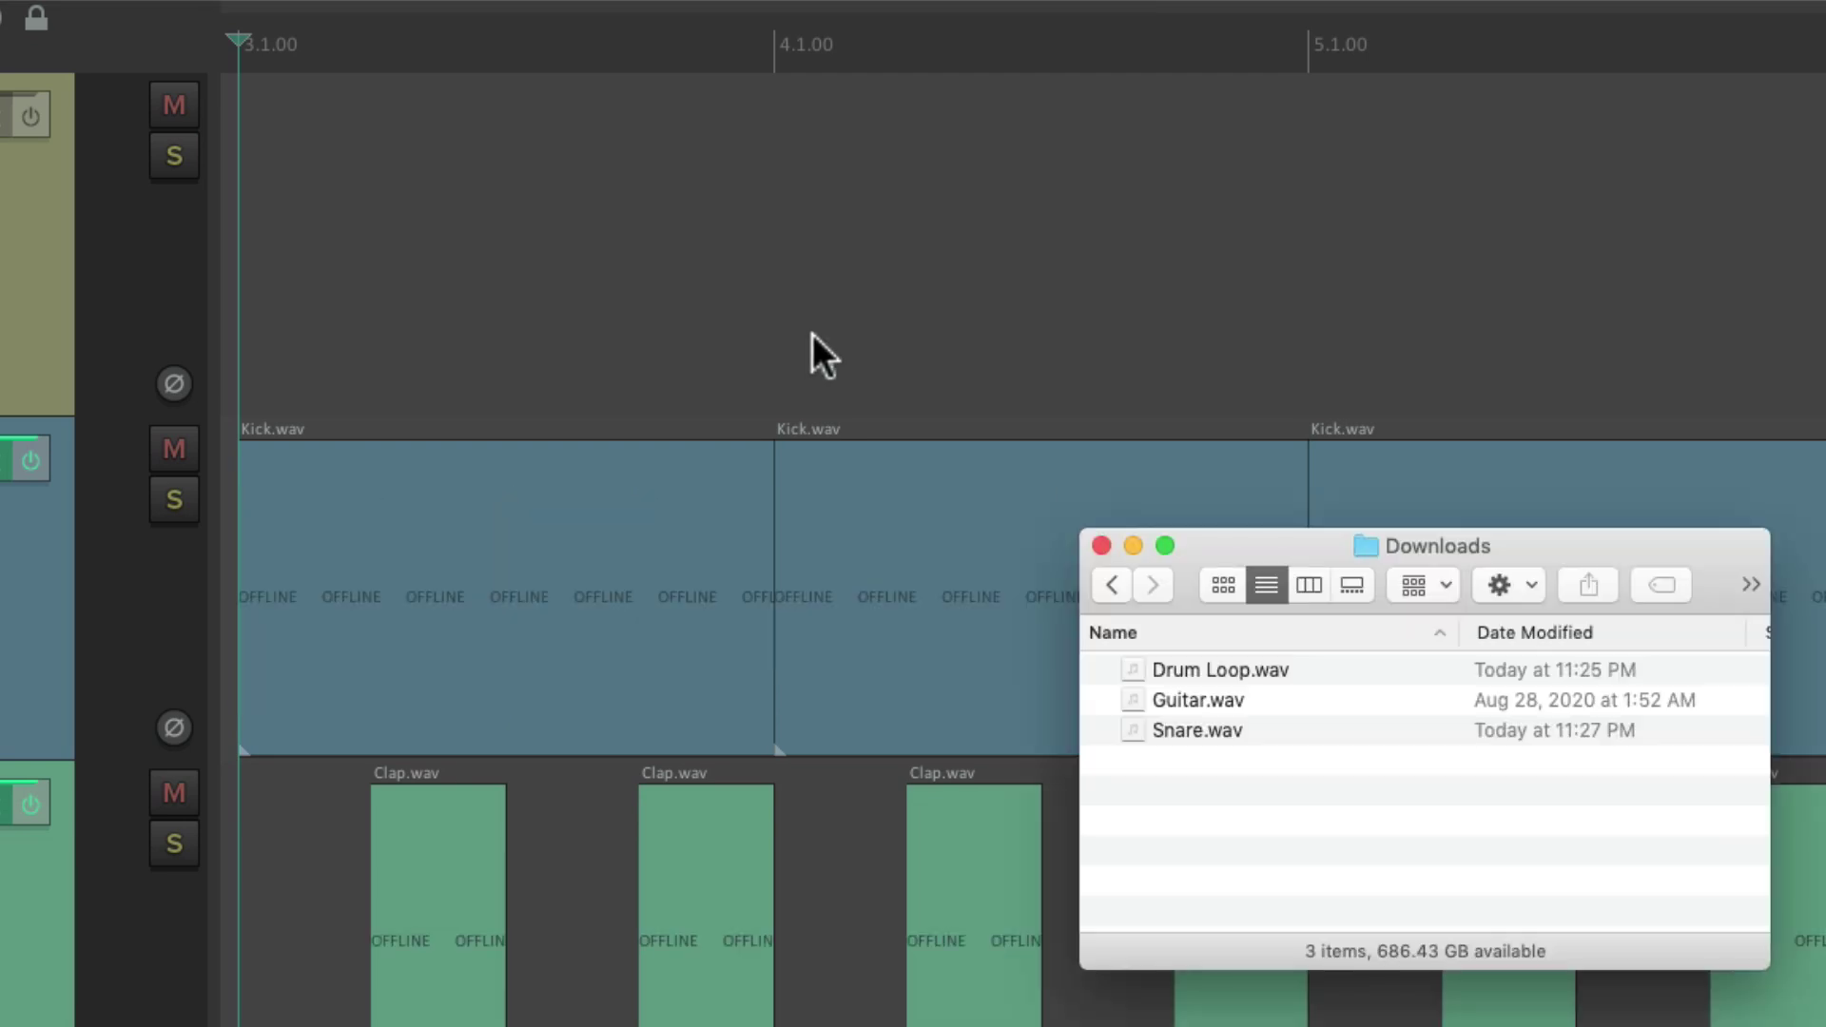
{"action": "left_click_drag", "start_coordinate": [1314, 668], "coordinate": [590, 239]}
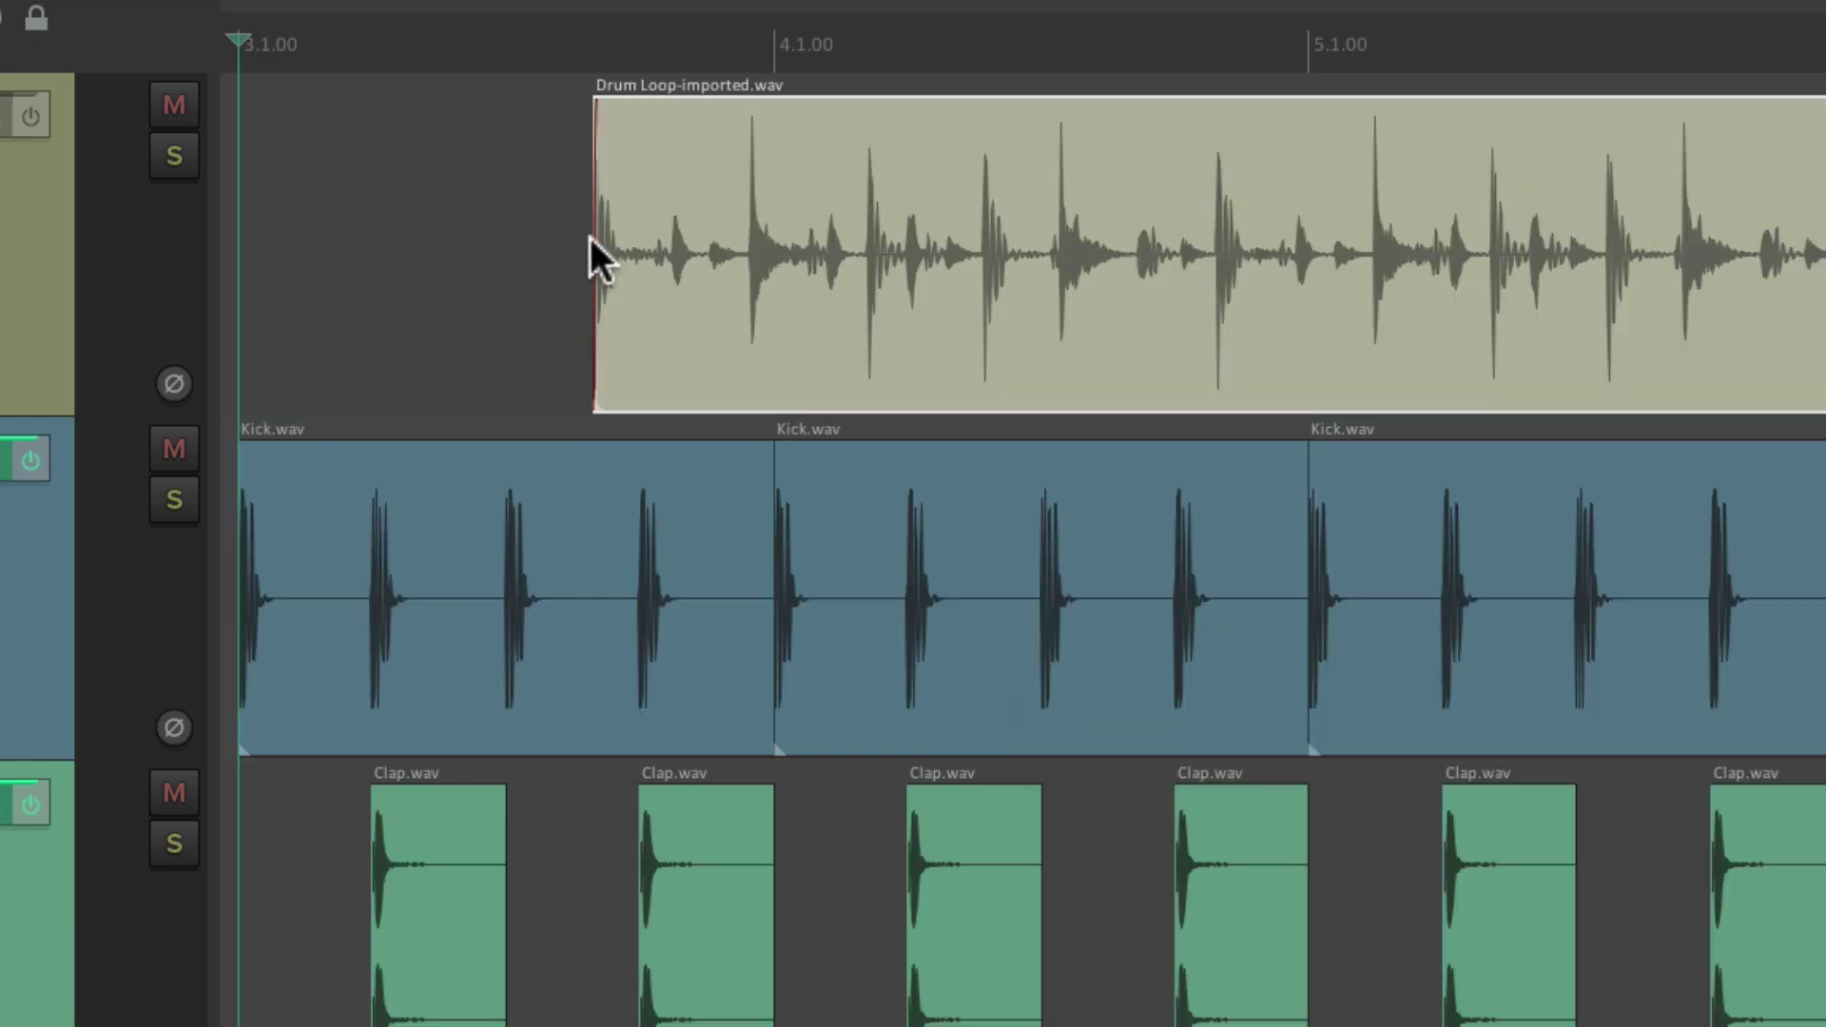
{"action": "scroll", "coordinate": [589, 237], "scroll_direction": "up", "scroll_amount": 15}
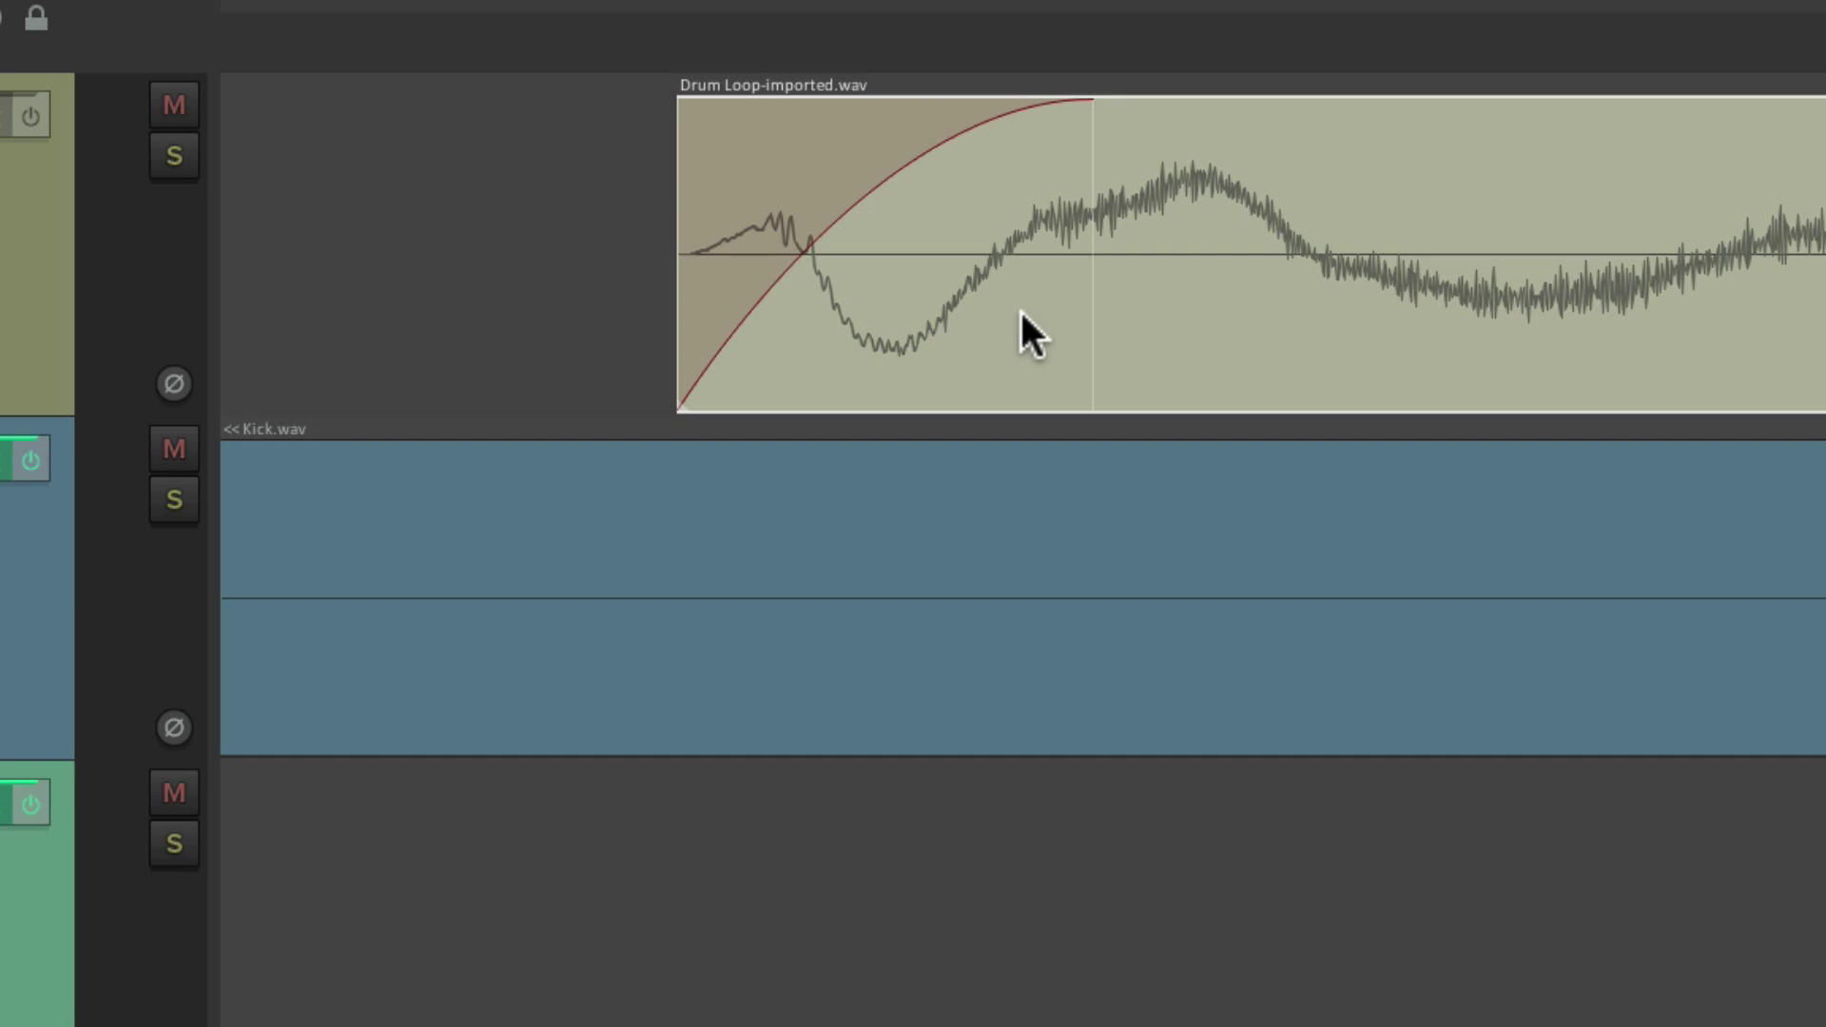
- Remove the drum loop item's fade-in, and replace the item with Snare.wav from Downloads to inspect its automatic fade-in
{"action": "left_click_drag", "start_coordinate": [1080, 155], "coordinate": [674, 195]}
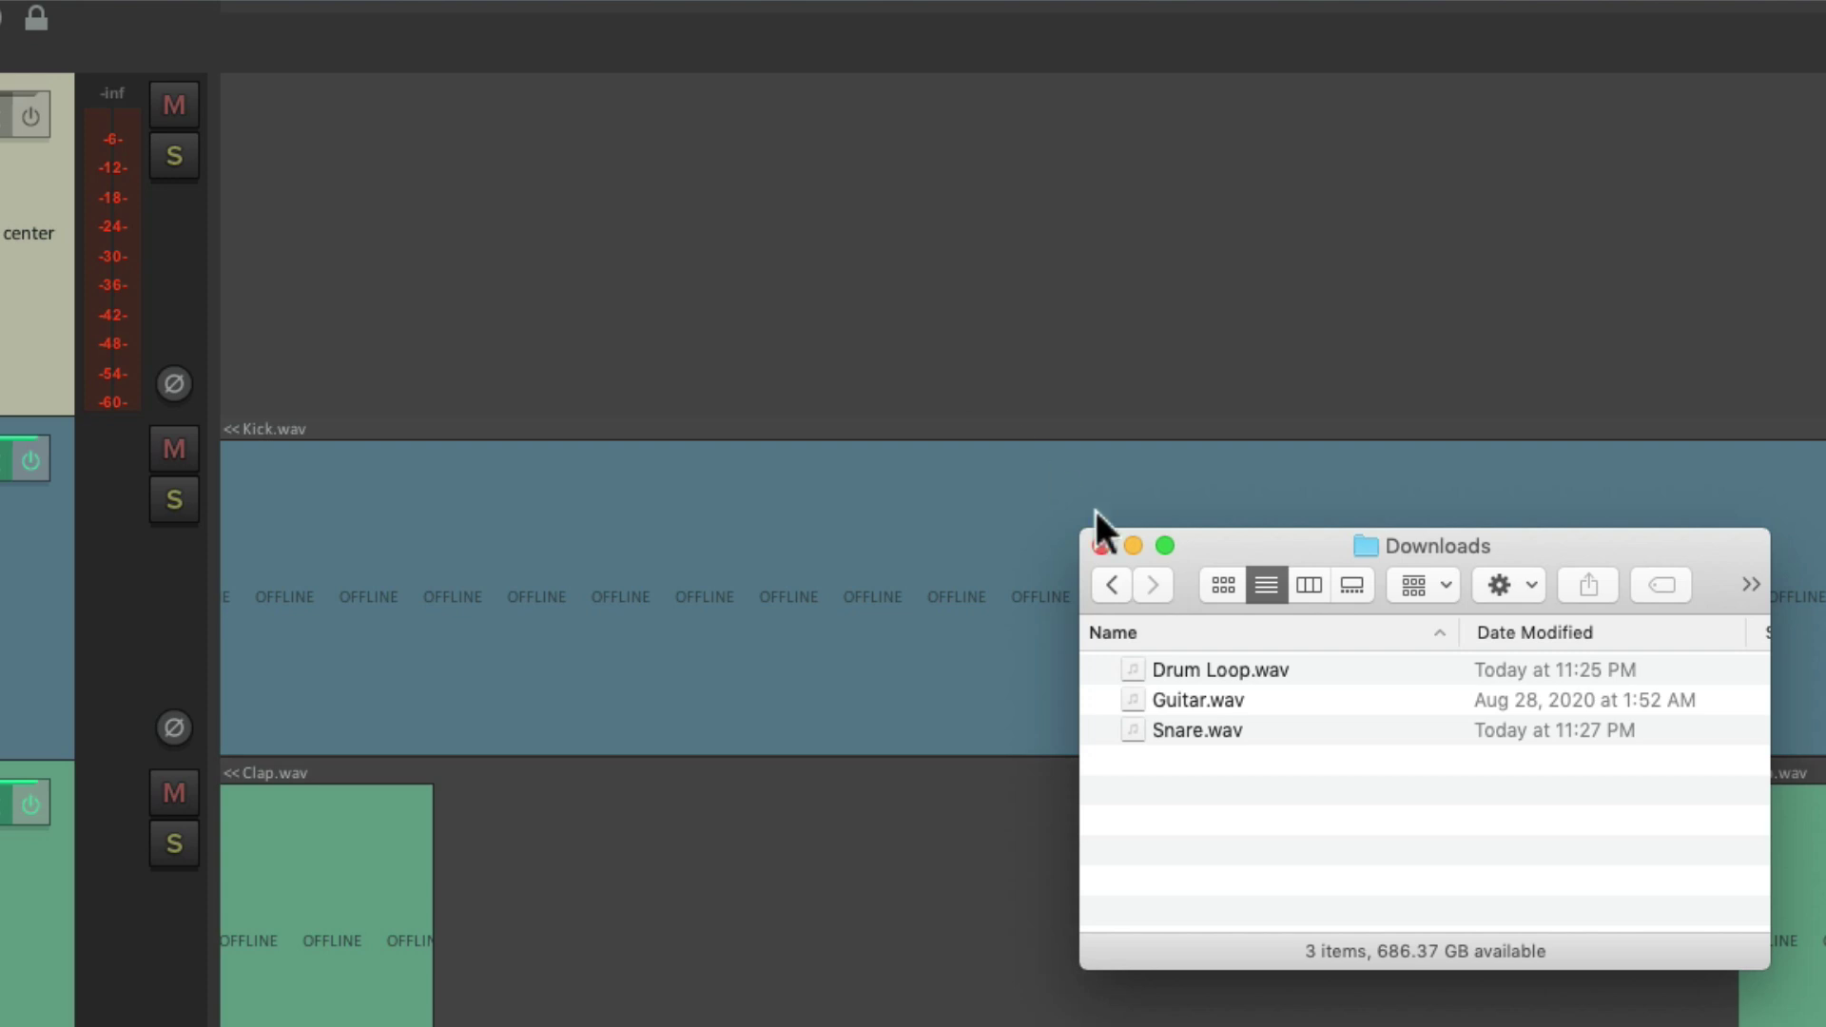
{"action": "left_click", "coordinate": [1294, 719]}
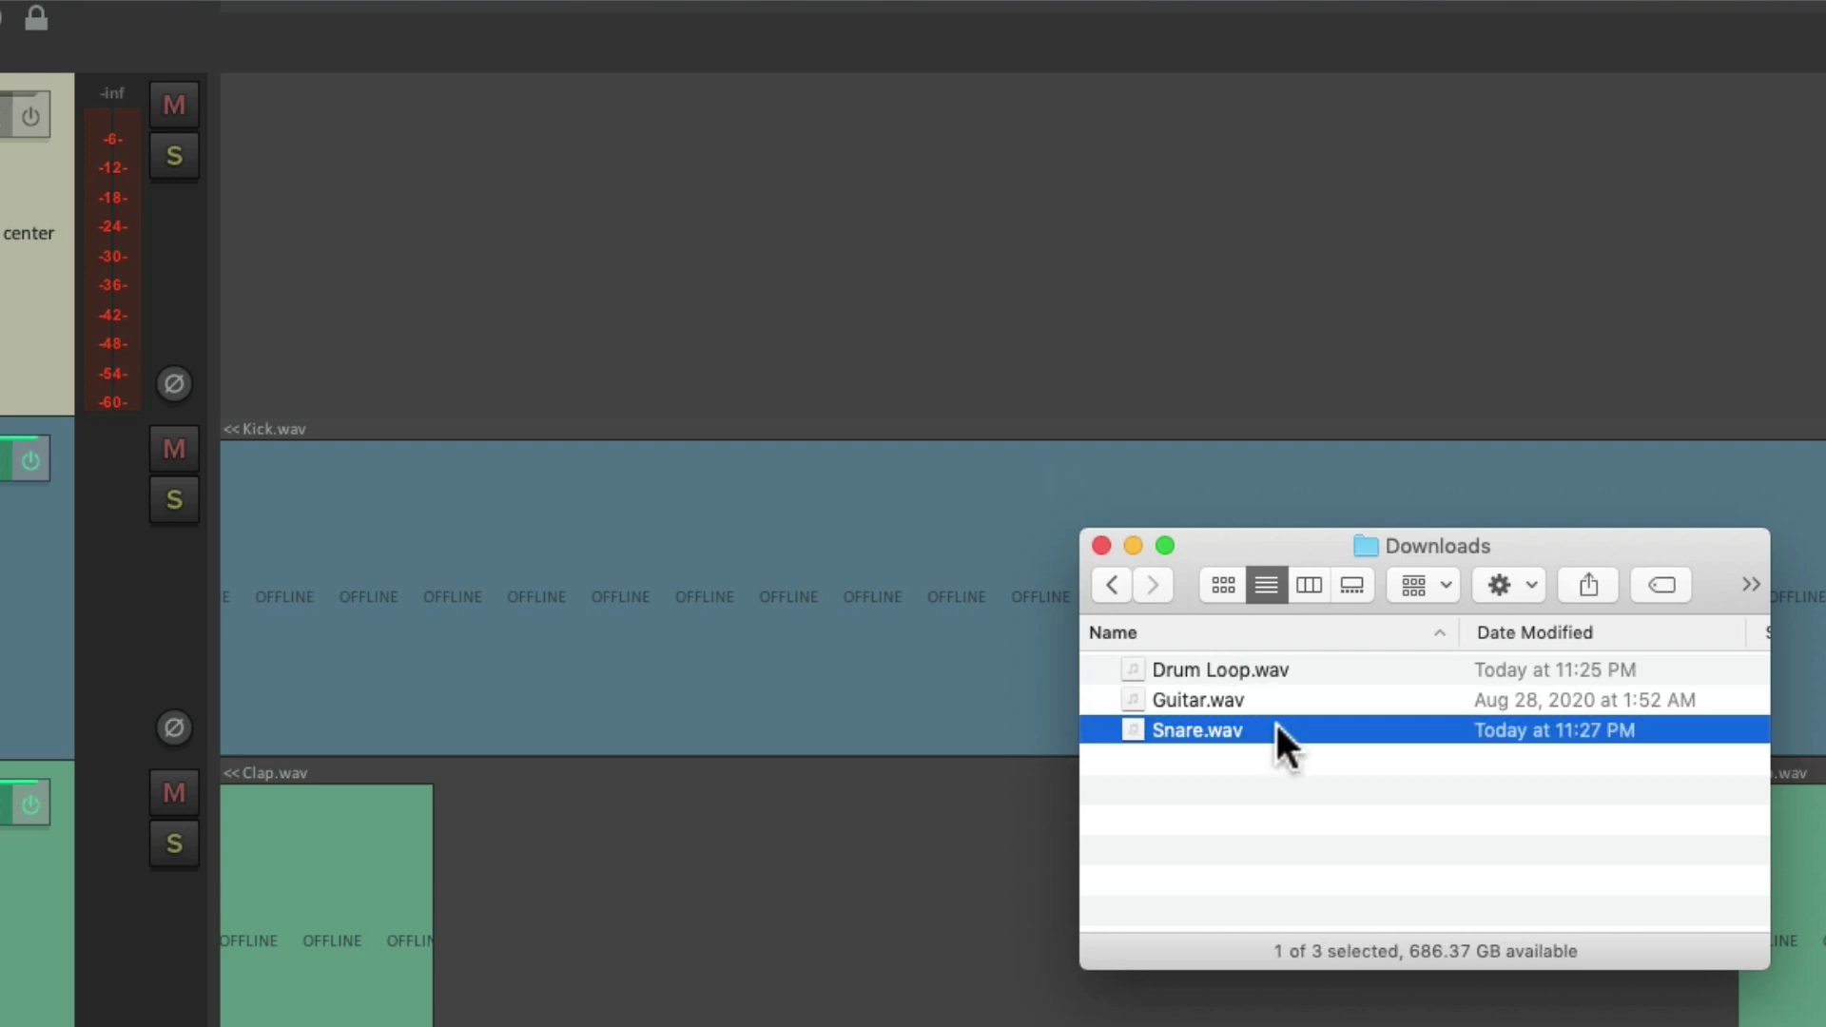
{"action": "left_click_drag", "start_coordinate": [1276, 723], "coordinate": [679, 281]}
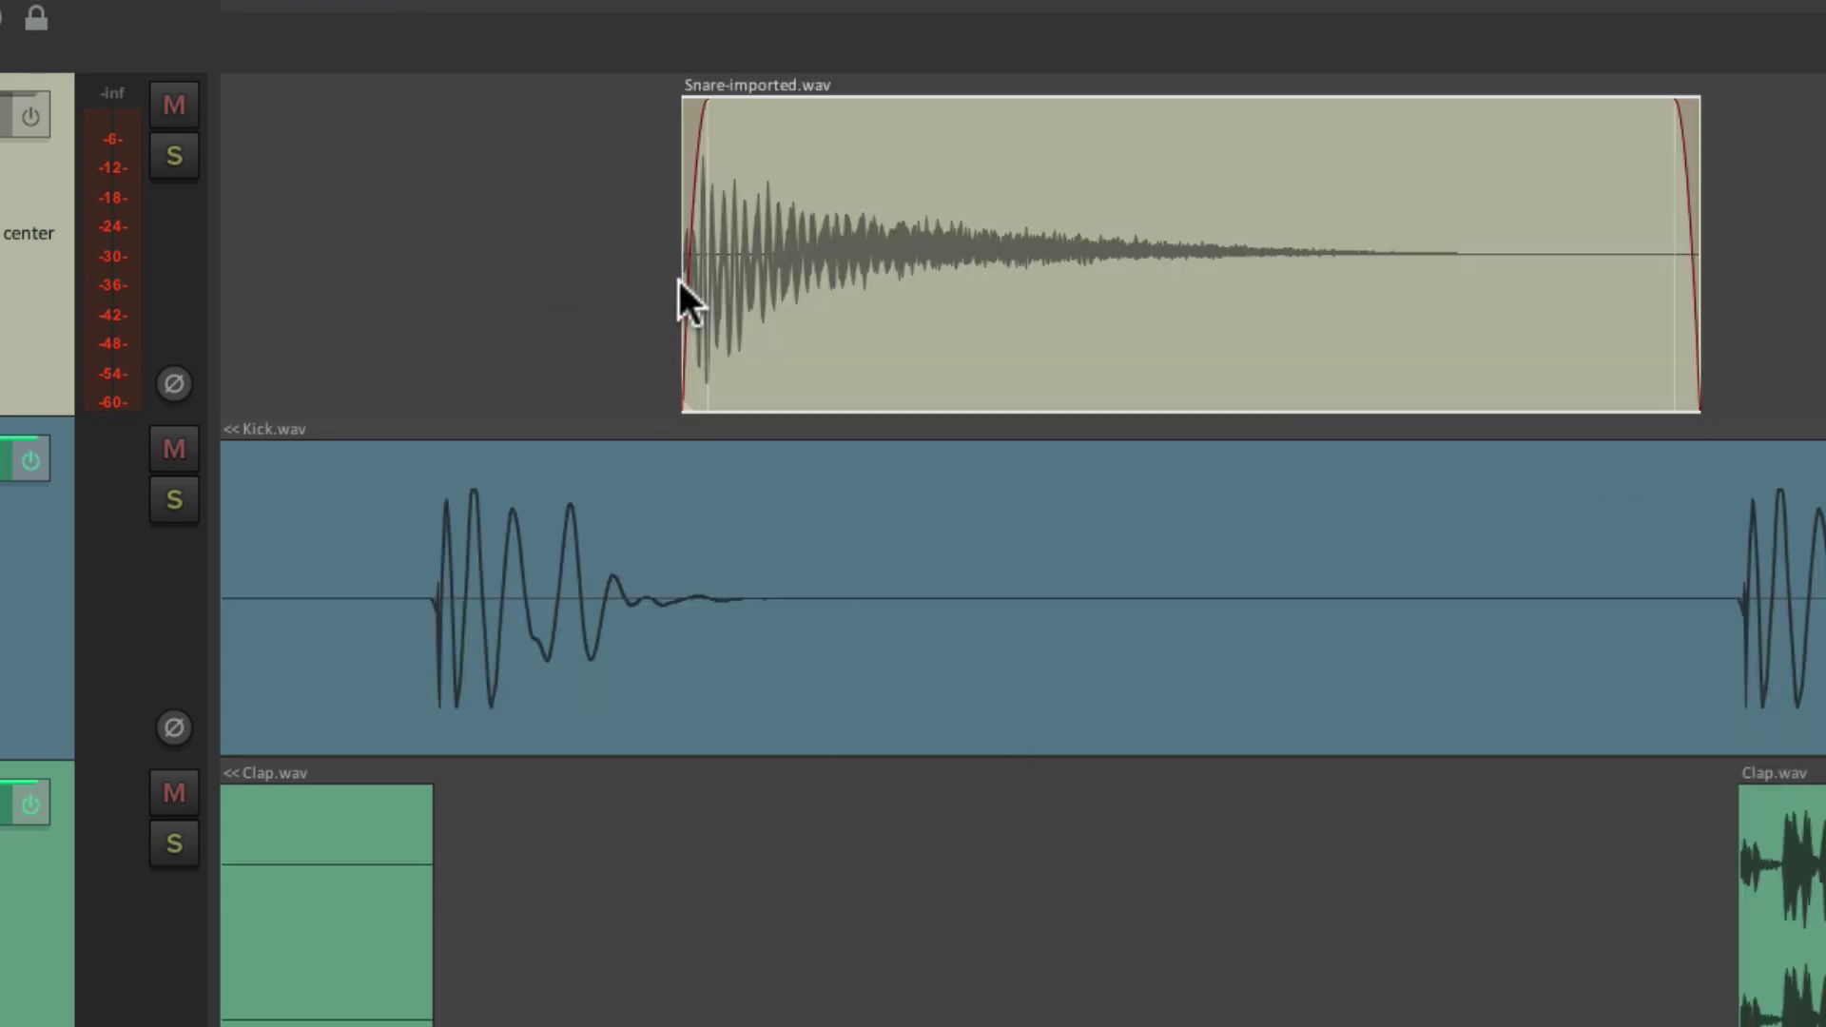
{"action": "scroll", "coordinate": [689, 331], "scroll_direction": "up", "scroll_amount": 3}
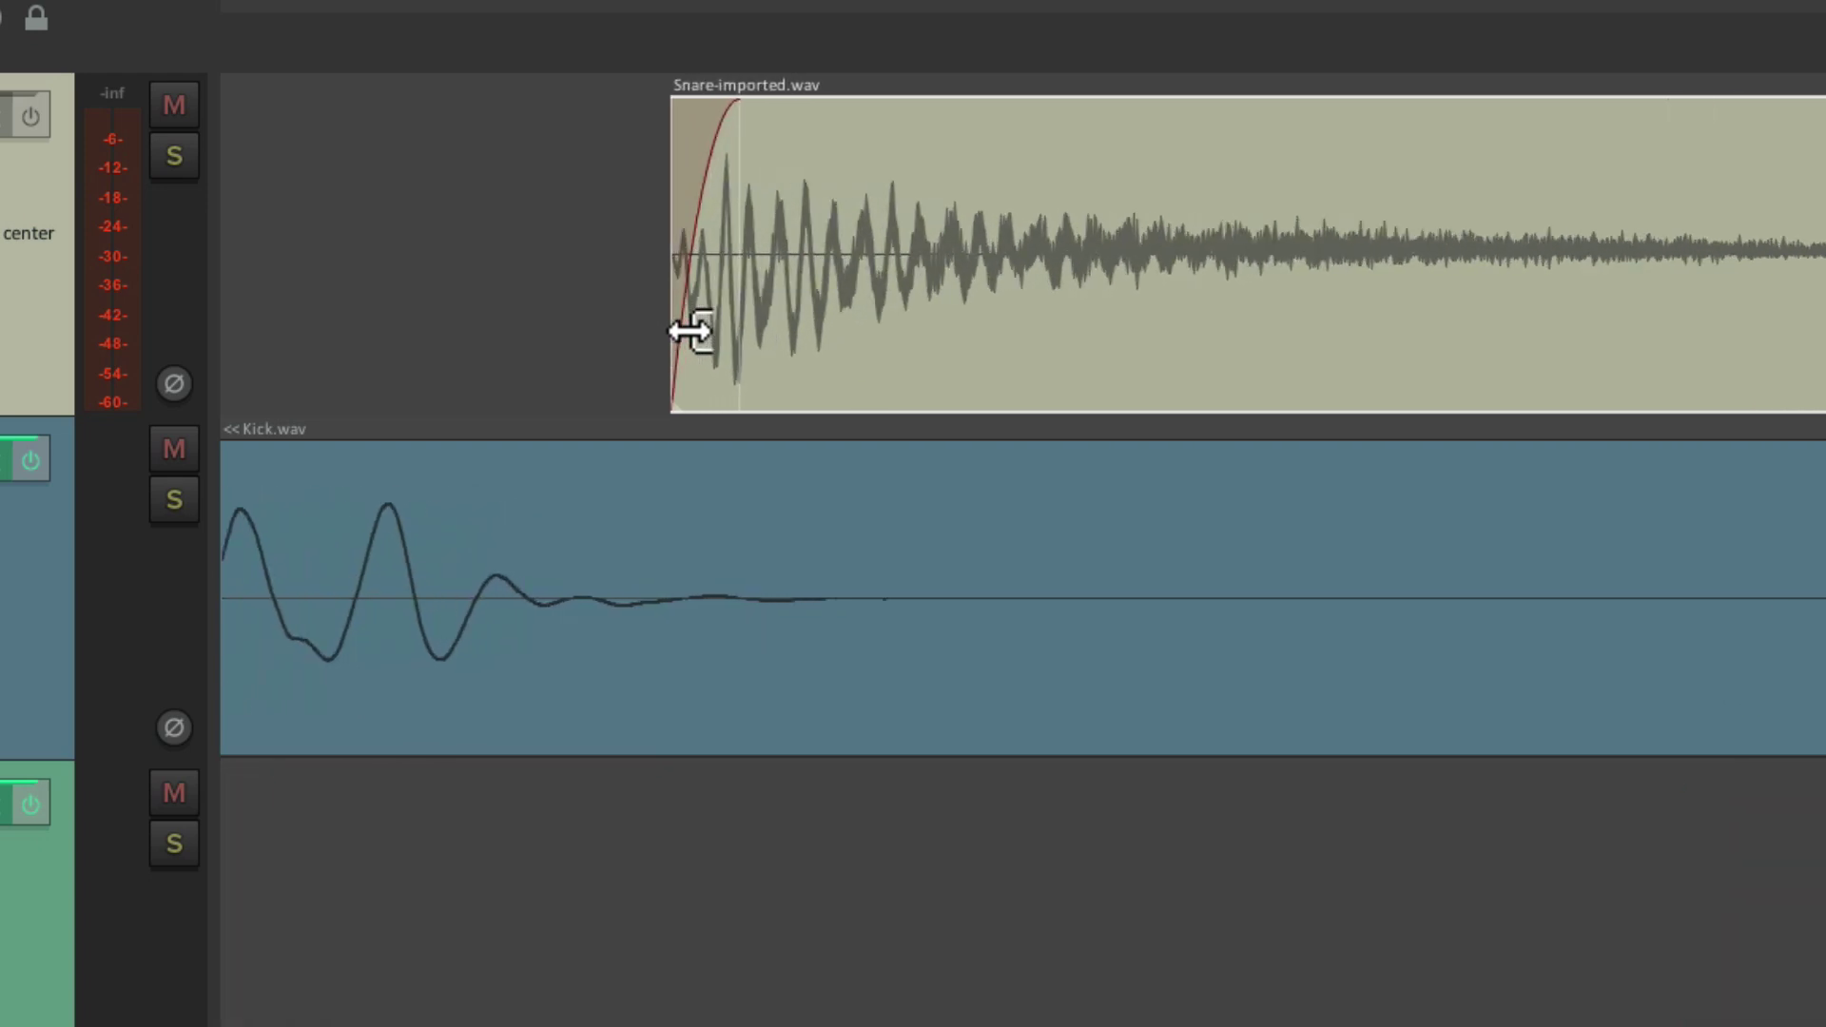
{"action": "scroll", "coordinate": [688, 331], "scroll_direction": "up", "scroll_amount": 6}
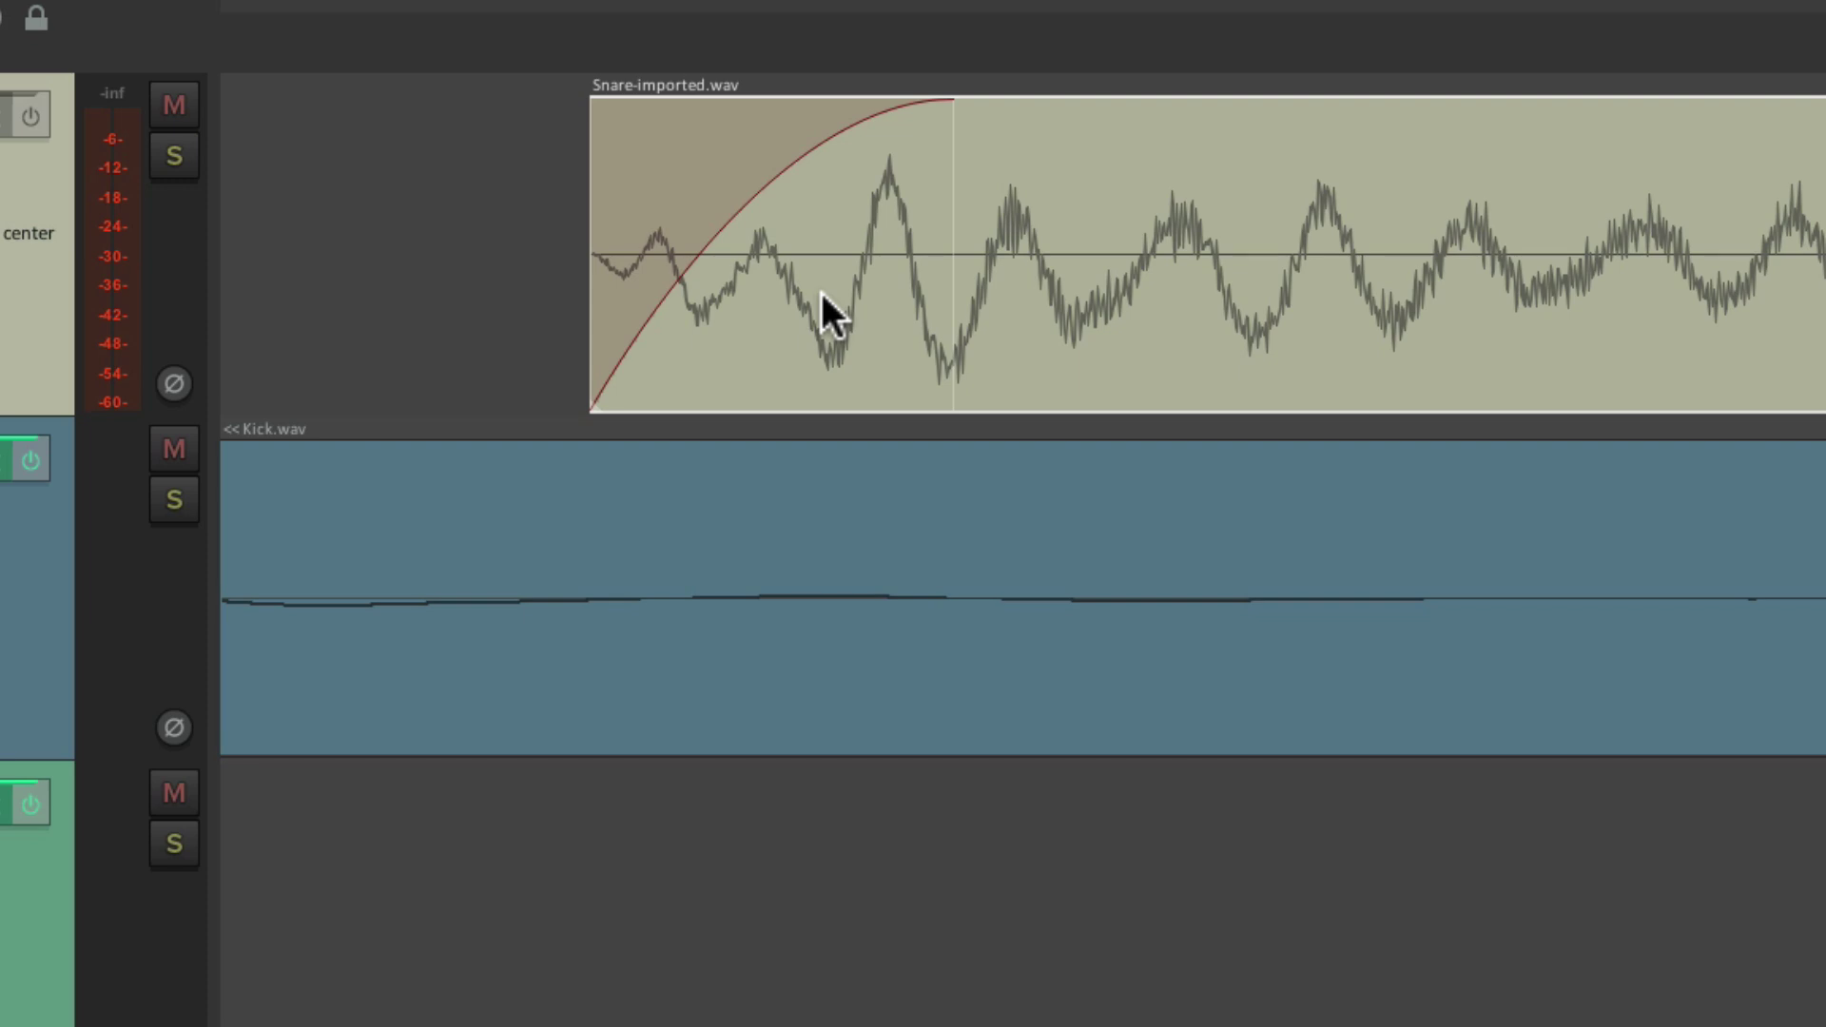
- Try the snare item without its fade-in to compare the attack, and restore the fade
{"action": "left_click_drag", "start_coordinate": [945, 155], "coordinate": [566, 187]}
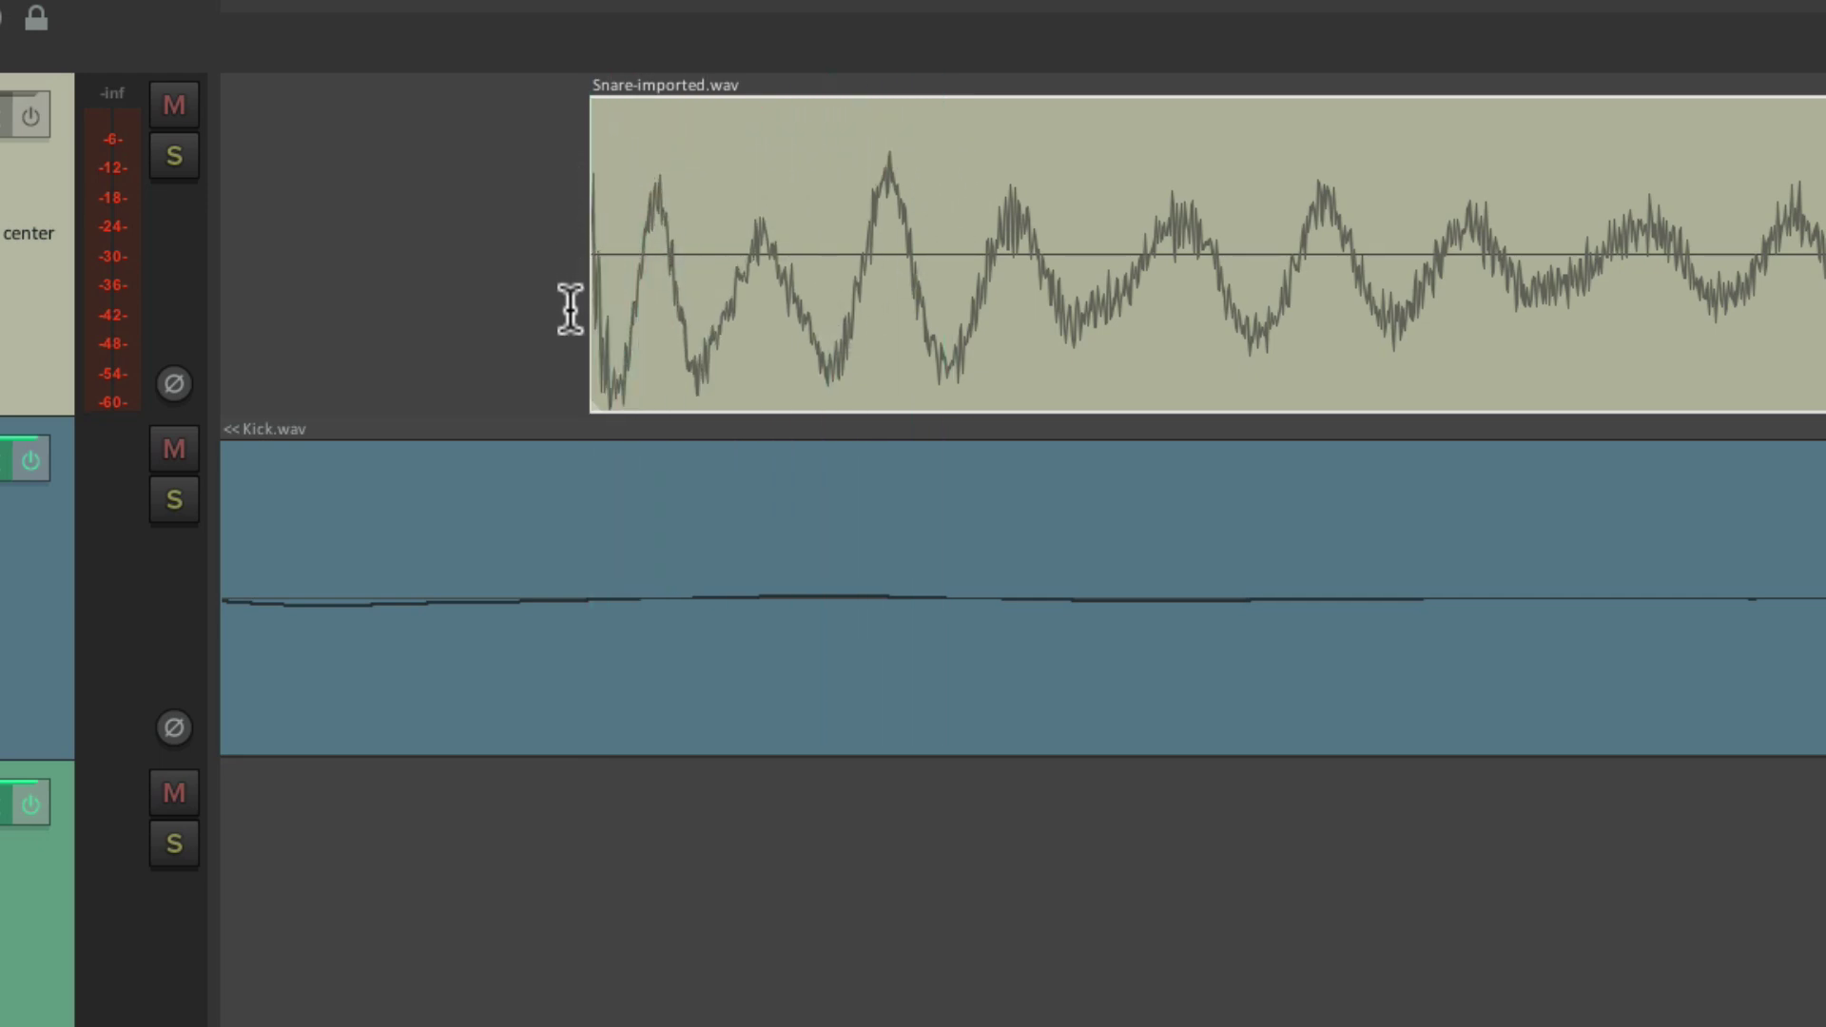
{"action": "key", "text": "f"}
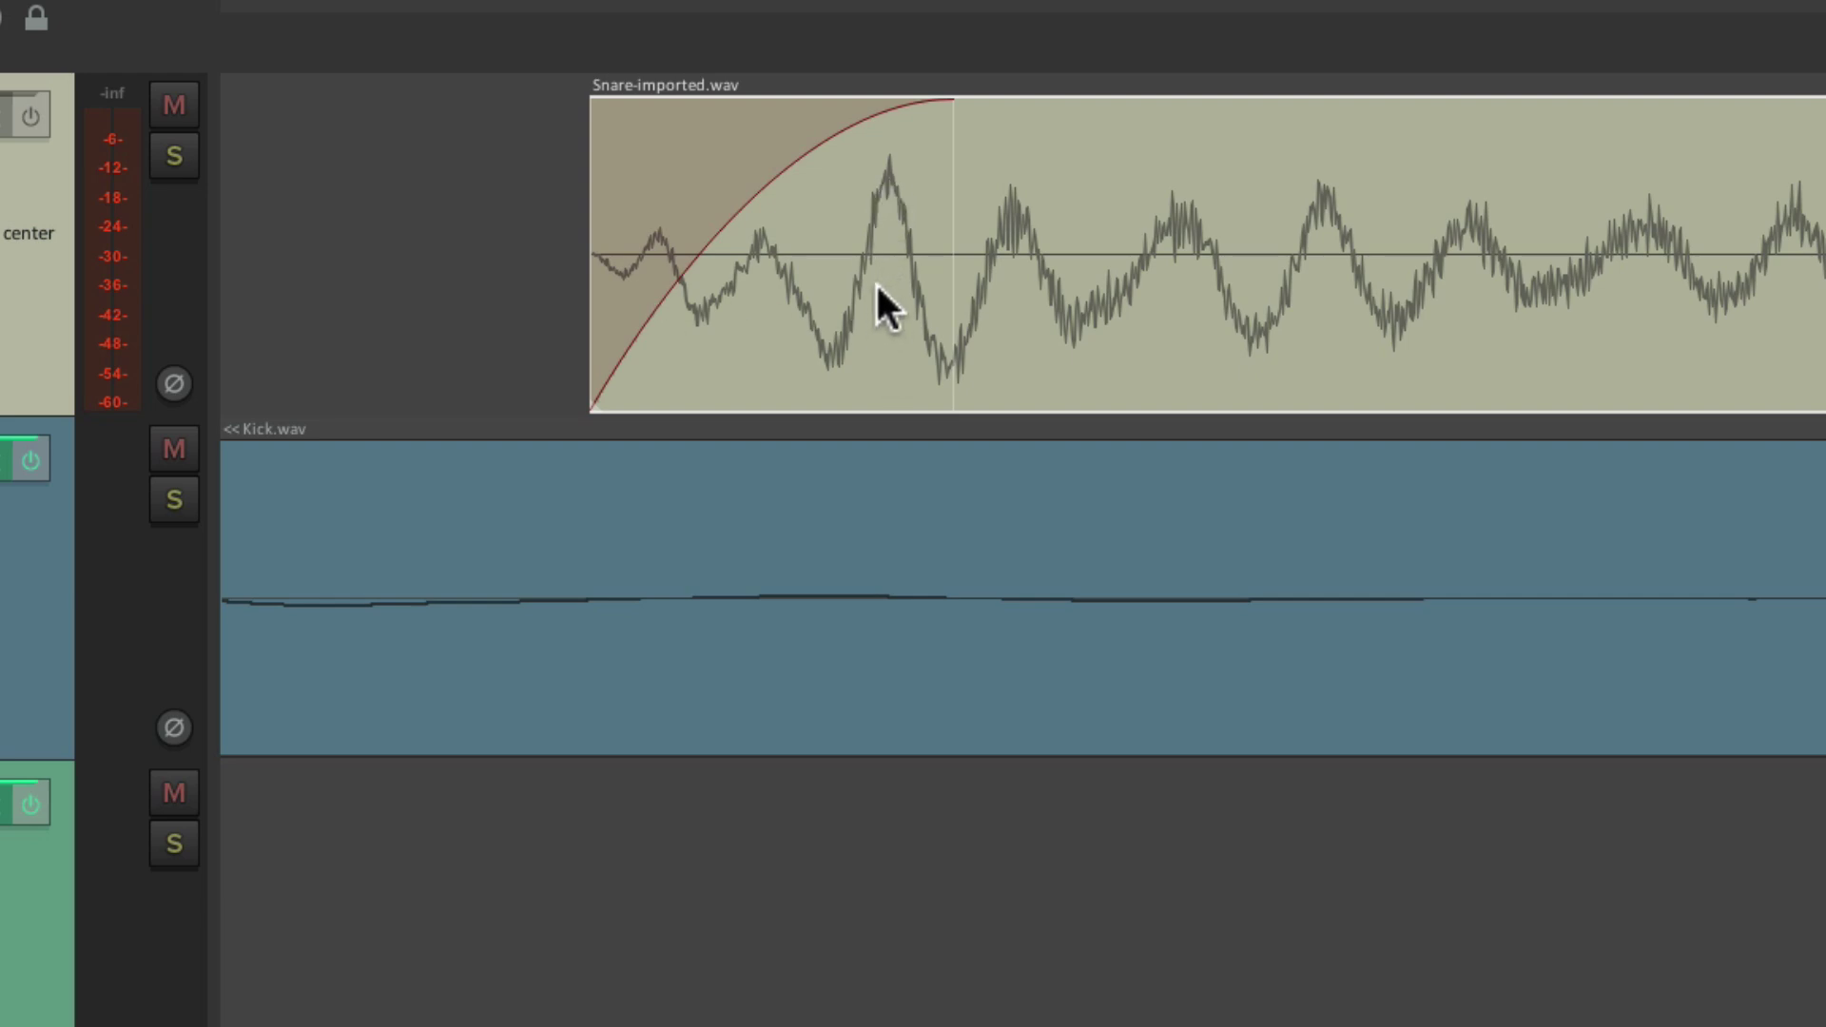
- Disable automatic fade-in/fade-out for new items, and import Drum Loop.wav from Downloads before measure 4 to inspect its start and end
{"action": "key", "text": "super+comma"}
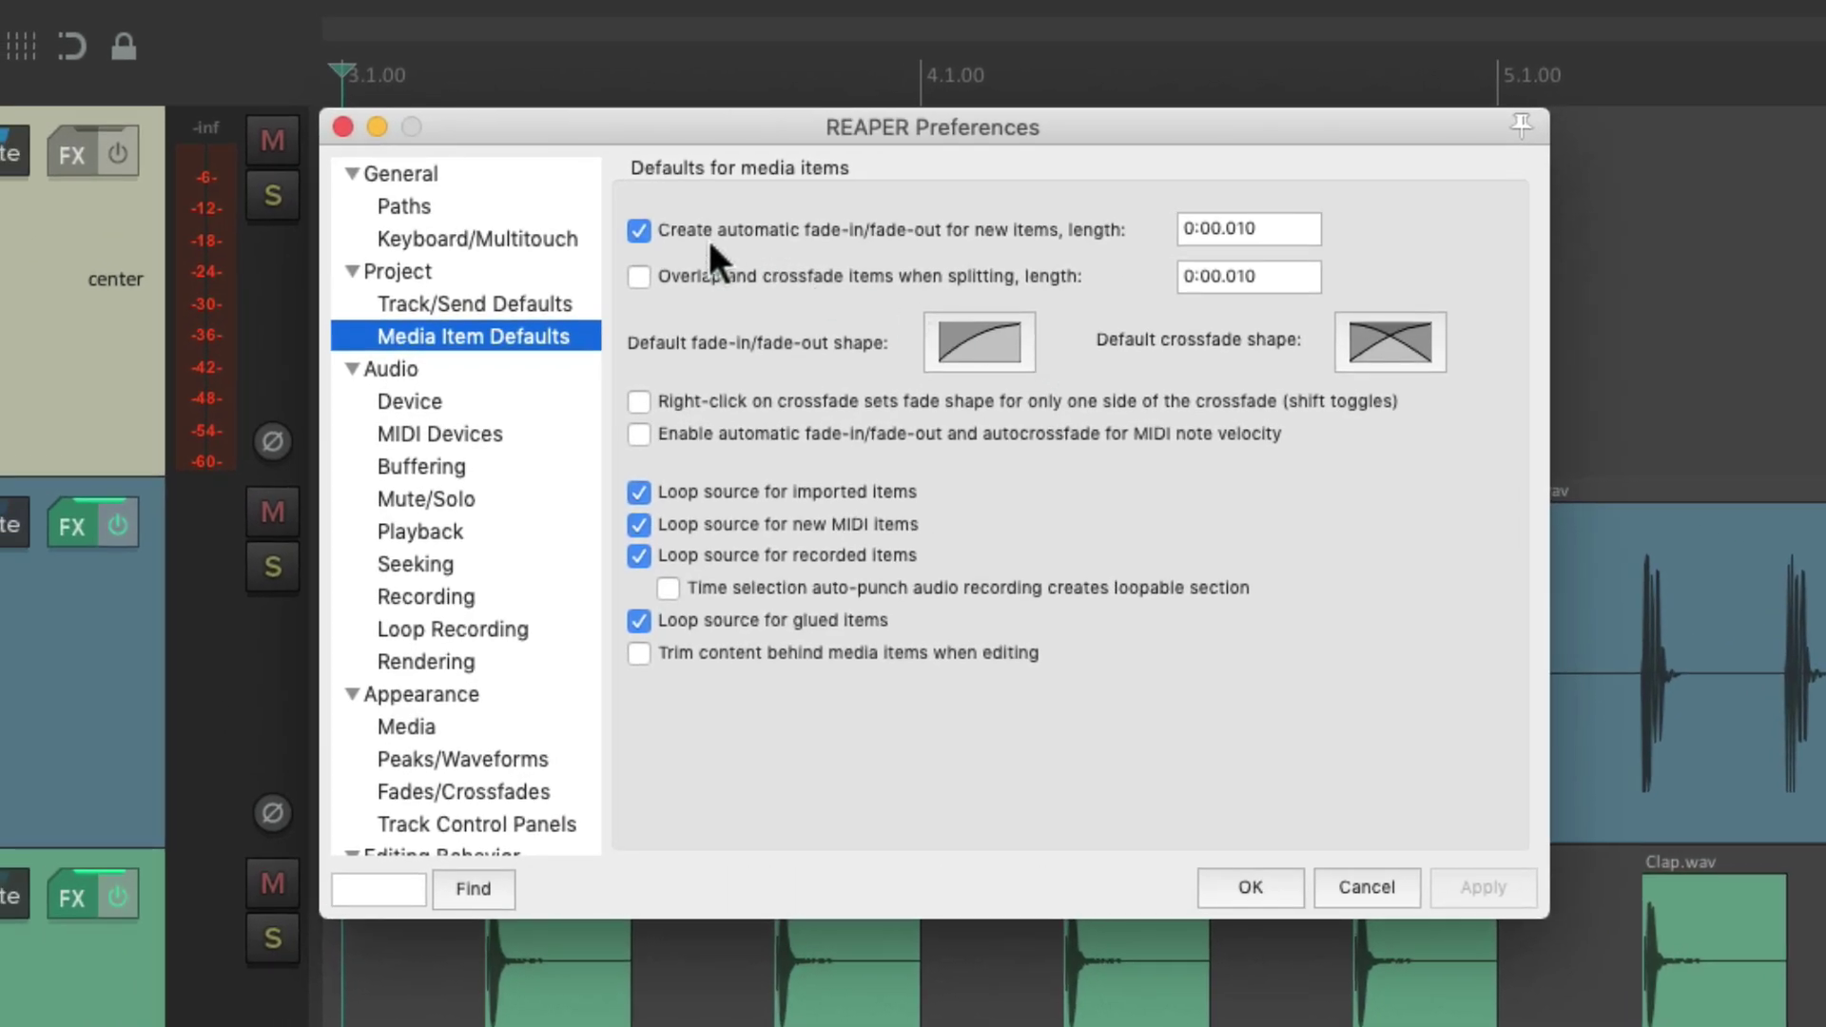
{"action": "left_click", "coordinate": [639, 230]}
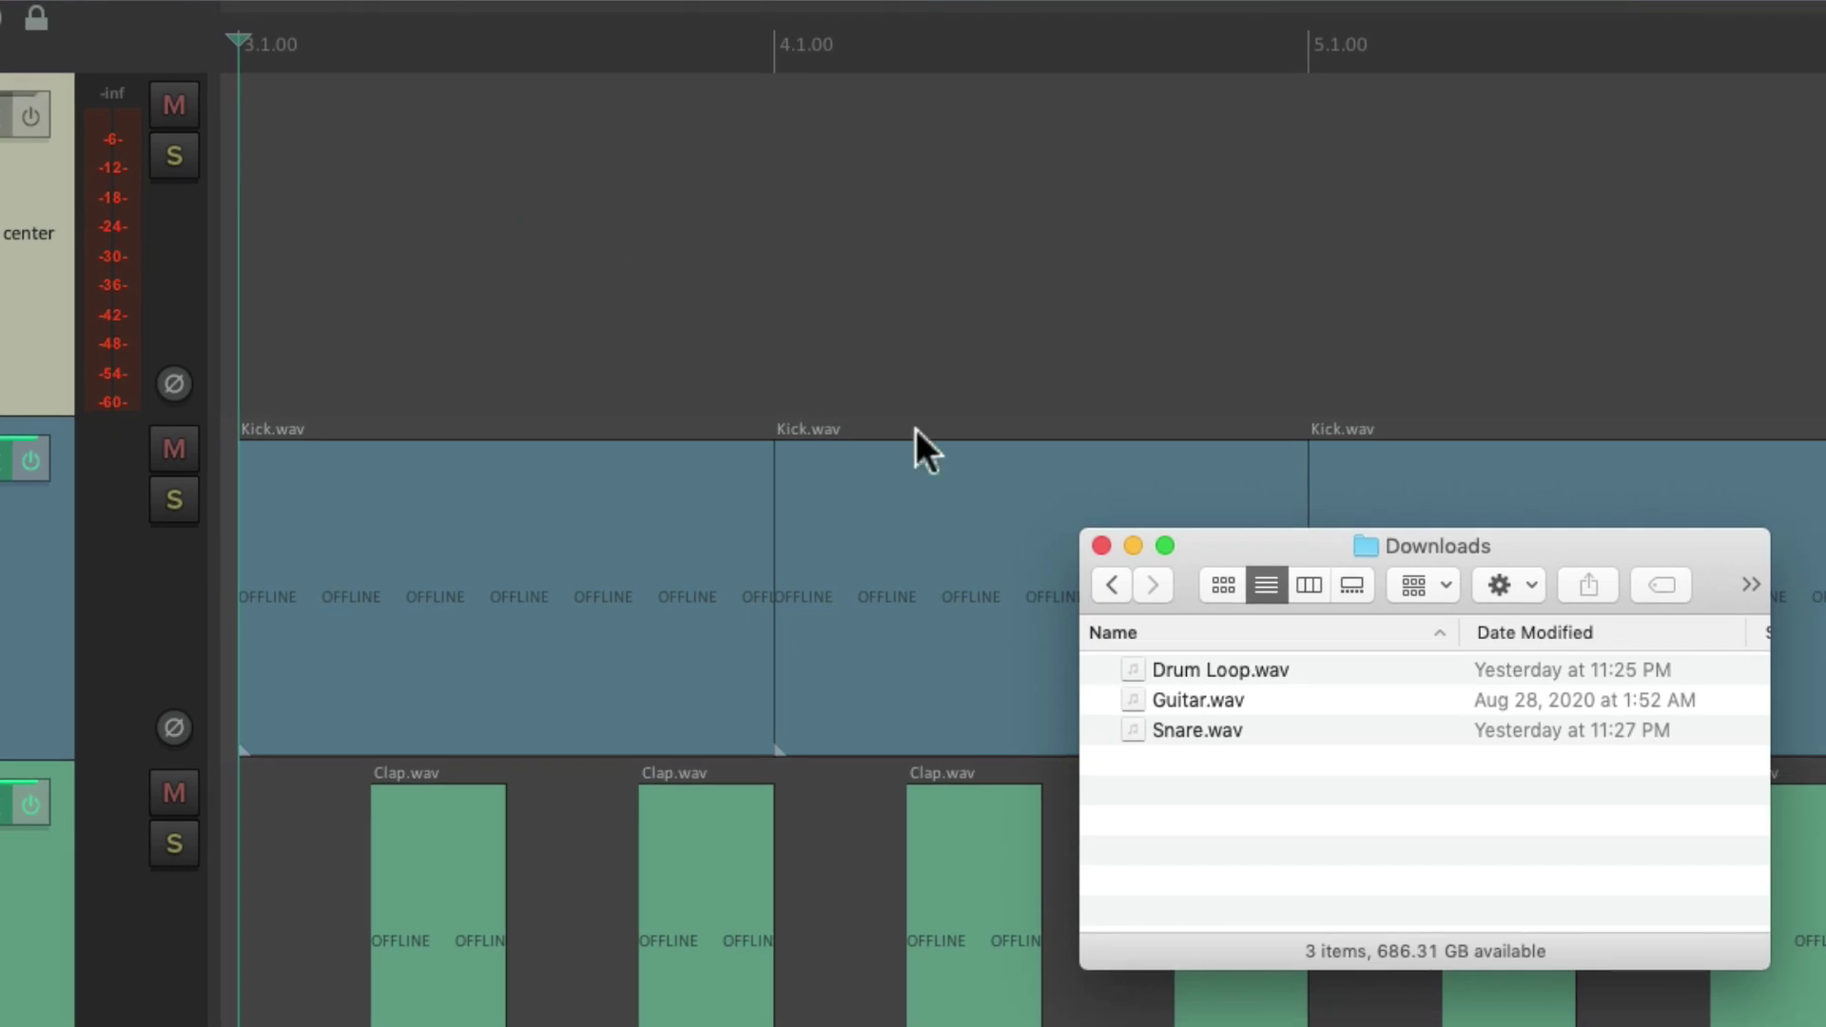
{"action": "left_click_drag", "start_coordinate": [1325, 665], "coordinate": [627, 226]}
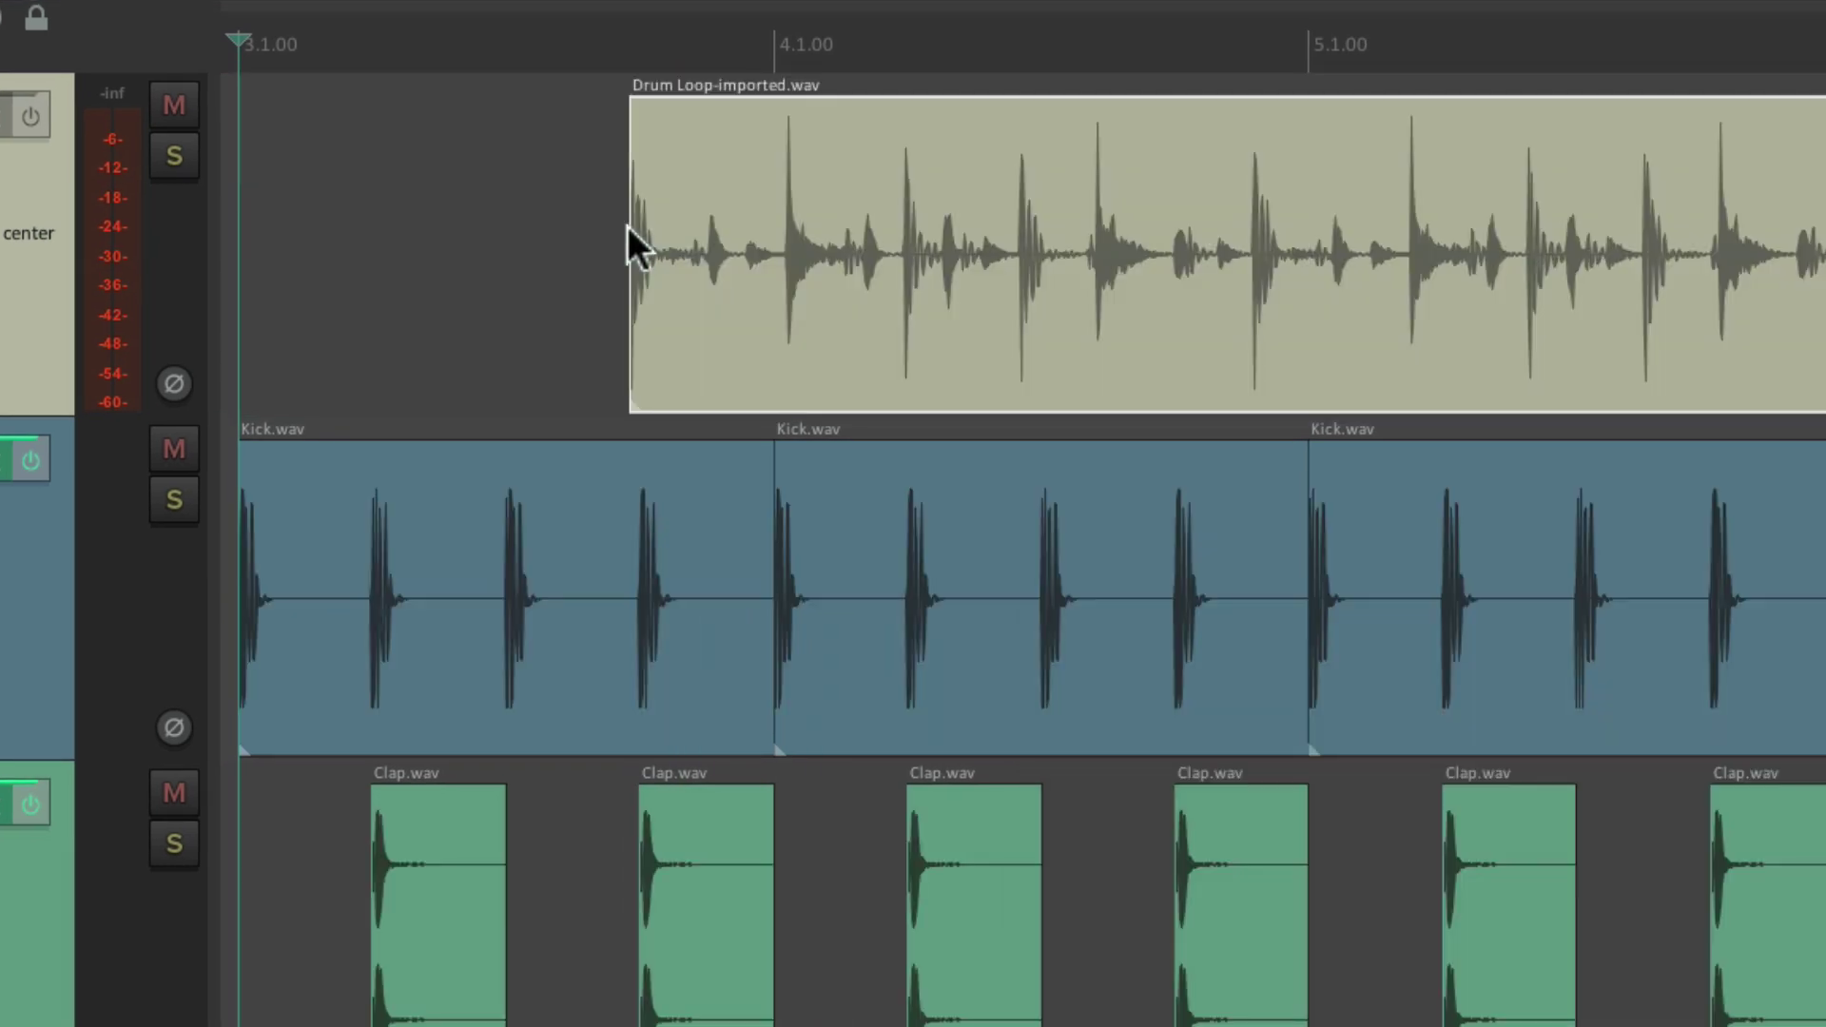
{"action": "scroll", "coordinate": [628, 227], "scroll_direction": "up", "scroll_amount": 5}
{"action": "scroll", "coordinate": [627, 226], "scroll_direction": "up", "scroll_amount": 5}
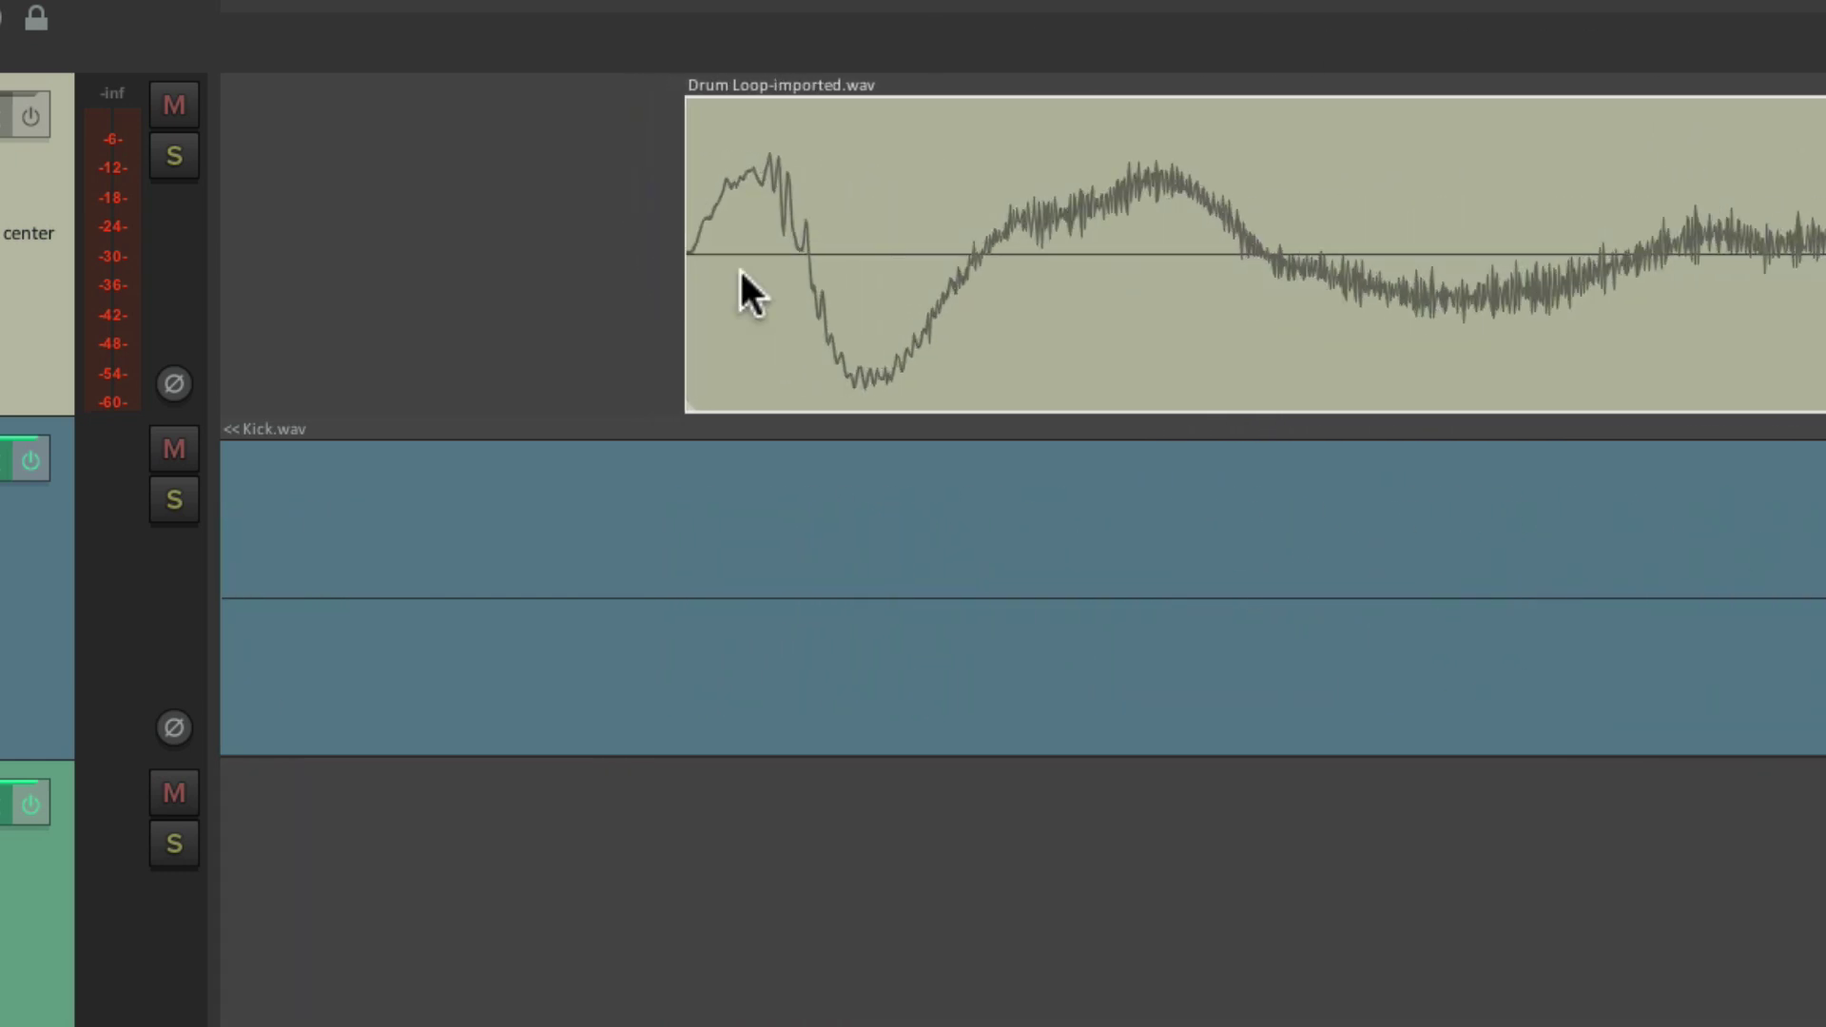
{"action": "scroll", "coordinate": [1043, 259], "scroll_direction": "down", "scroll_amount": 10}
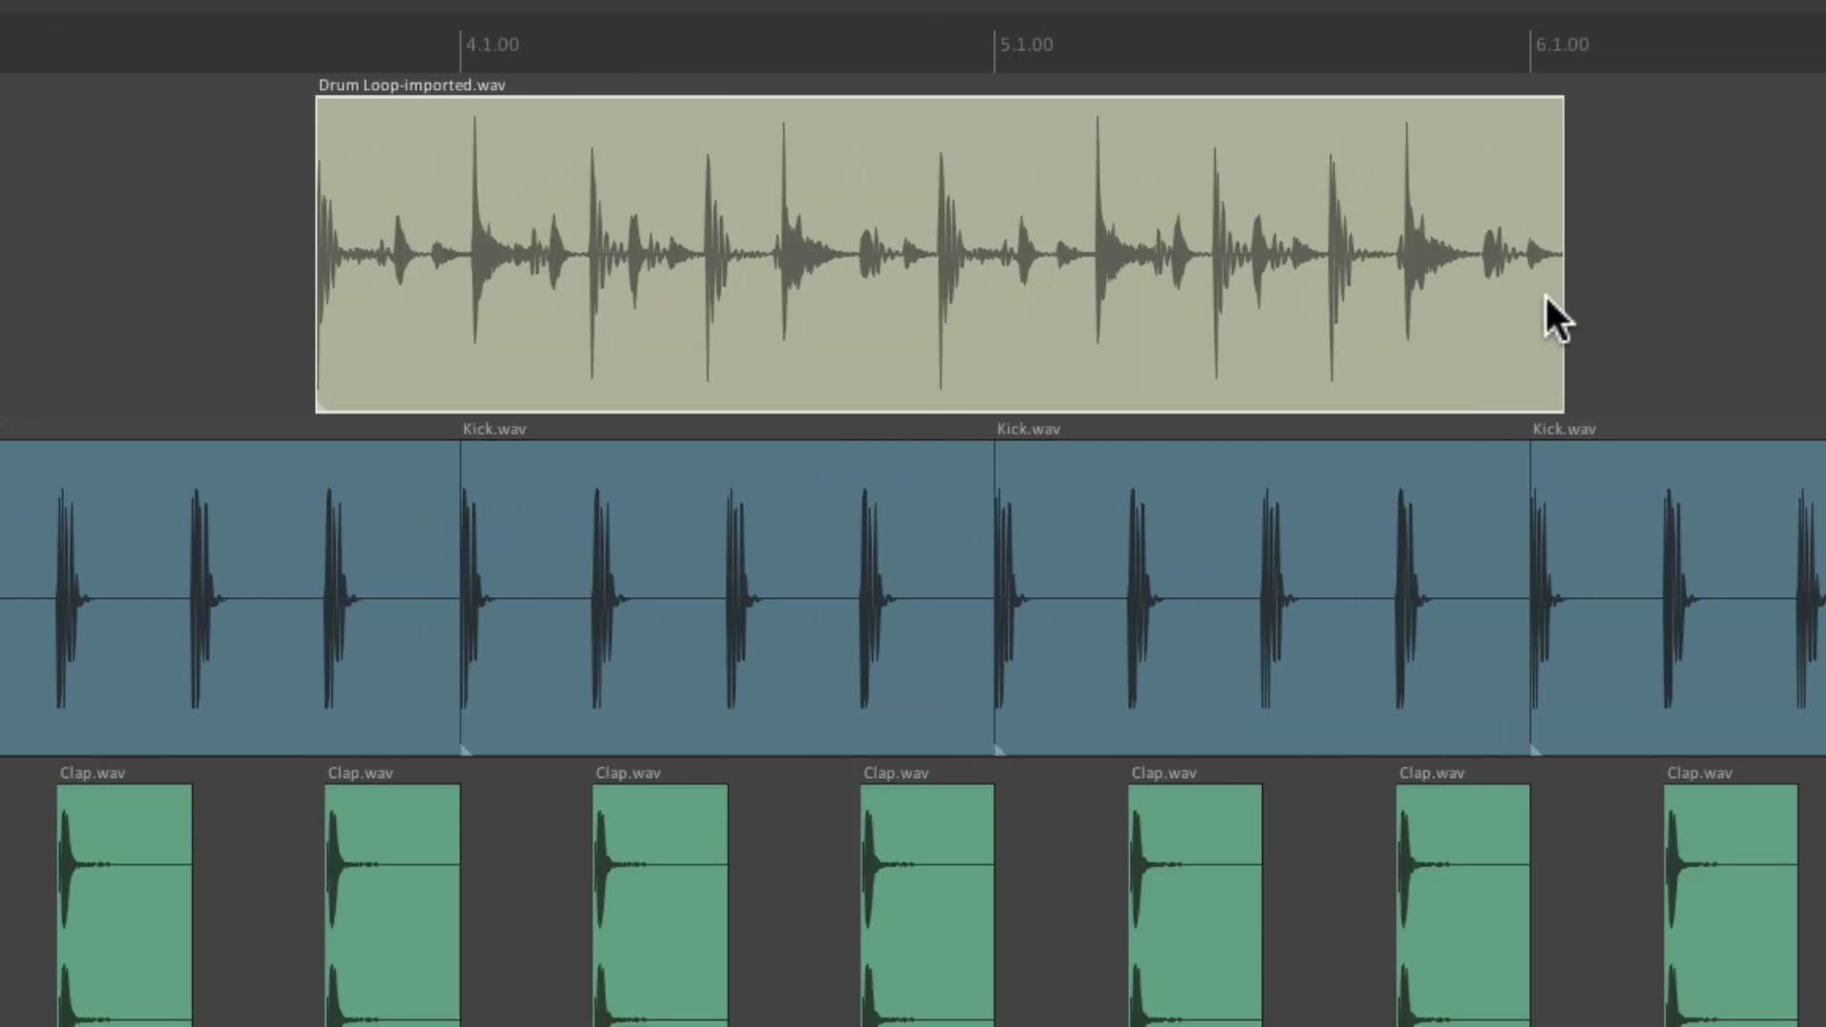
{"action": "scroll", "coordinate": [1546, 295], "scroll_direction": "up", "scroll_amount": 10}
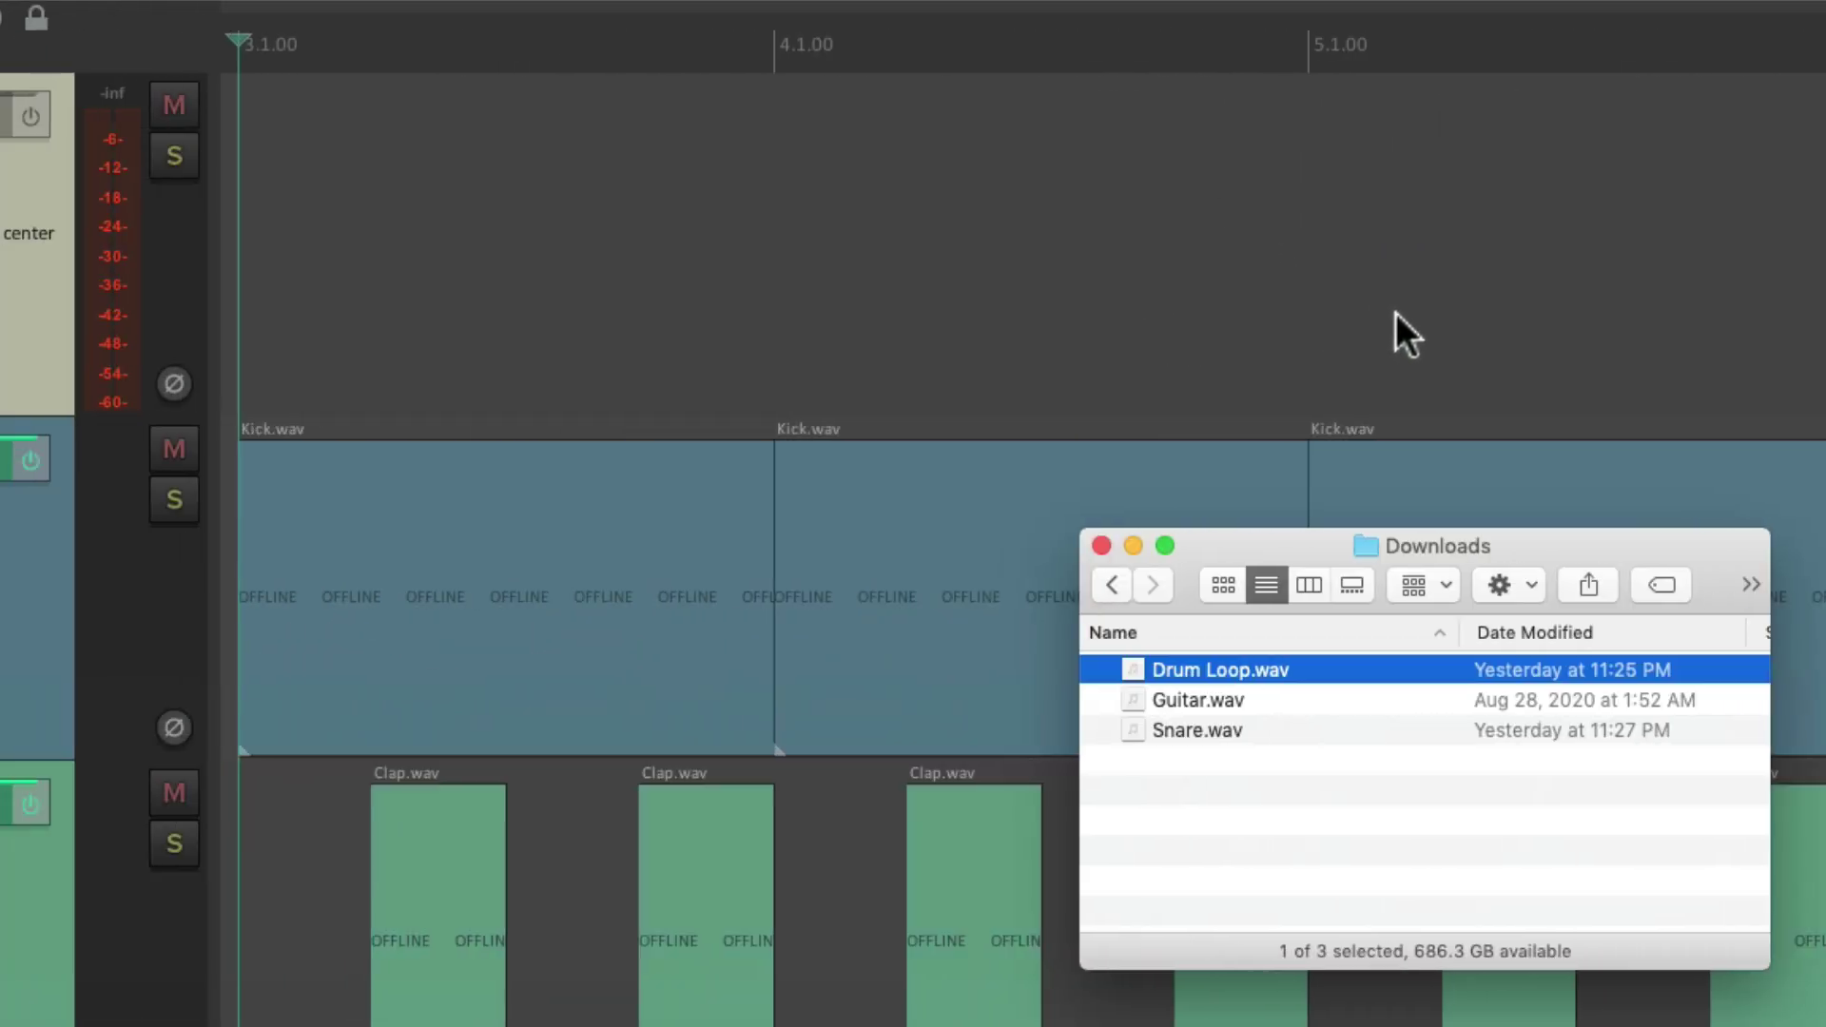
- Replace the drum loop item with Snare.wav from Downloads, placed about one beat after measure 4 begins, and inspect its start
{"action": "left_click_drag", "start_coordinate": [1257, 720], "coordinate": [920, 242]}
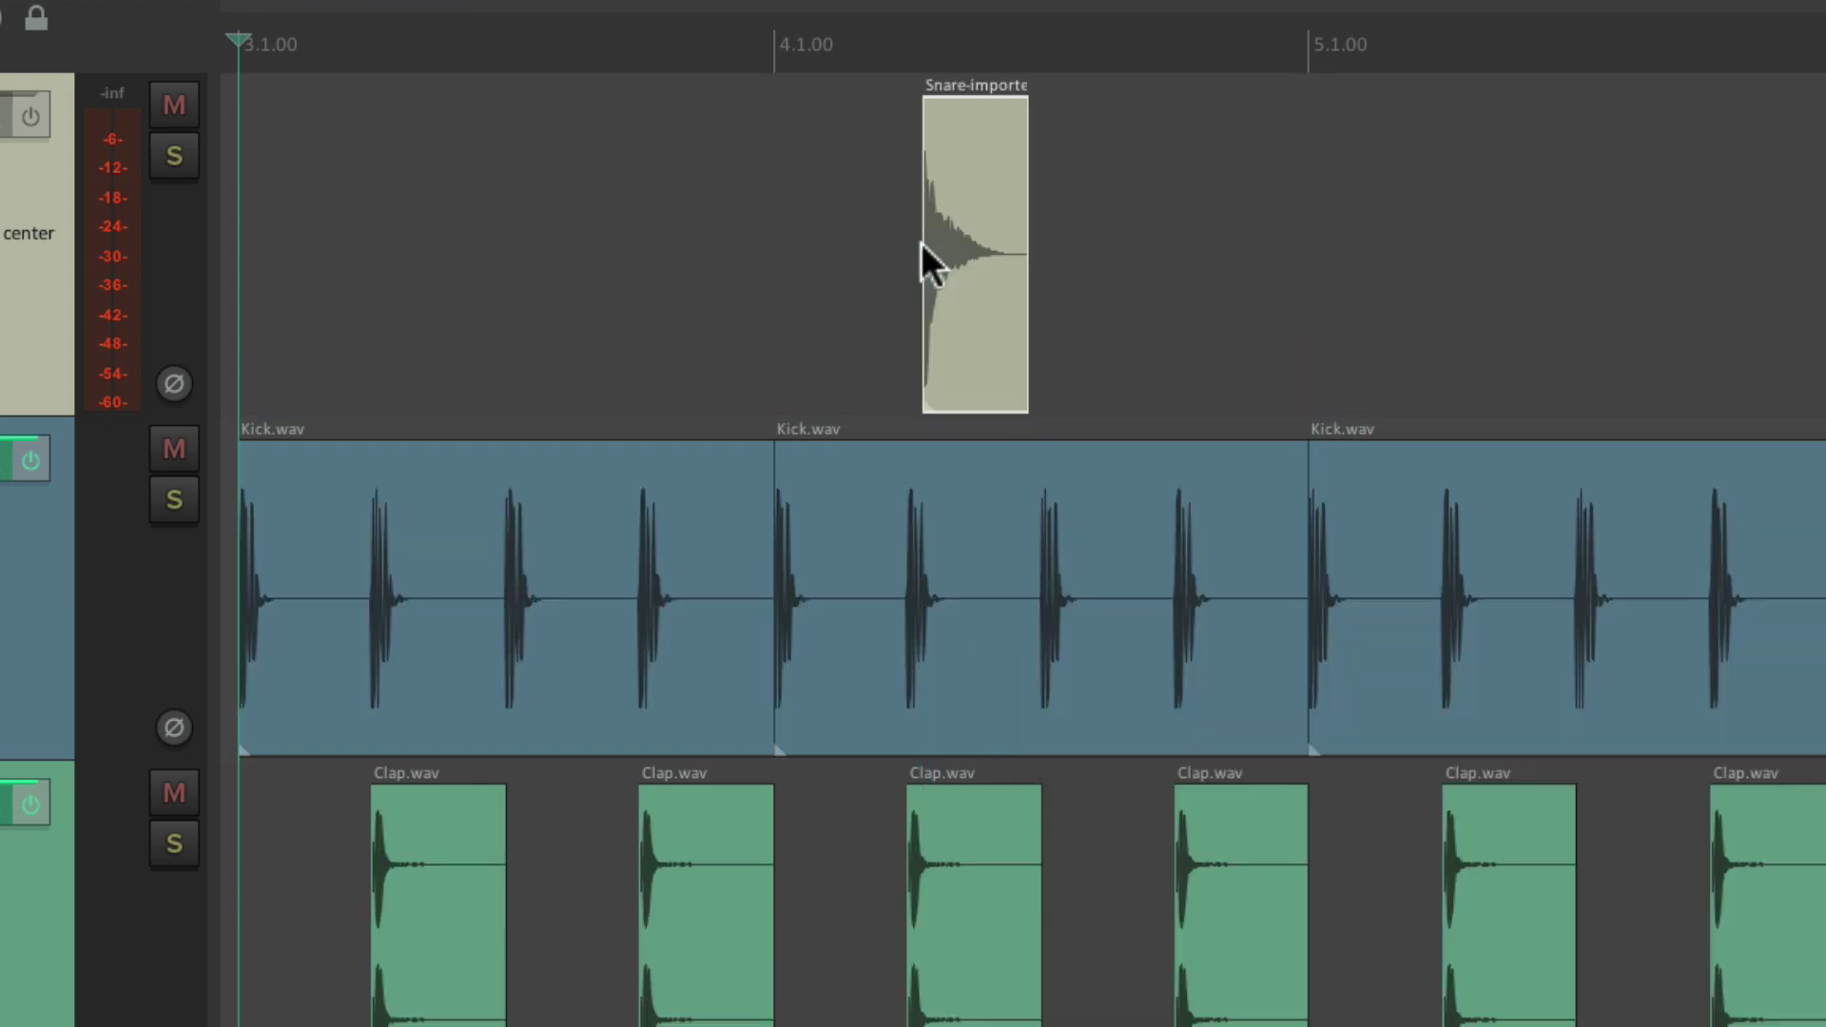
{"action": "scroll", "coordinate": [920, 243], "scroll_direction": "up", "scroll_amount": 10}
{"action": "scroll", "coordinate": [837, 286], "scroll_direction": "up", "scroll_amount": 4}
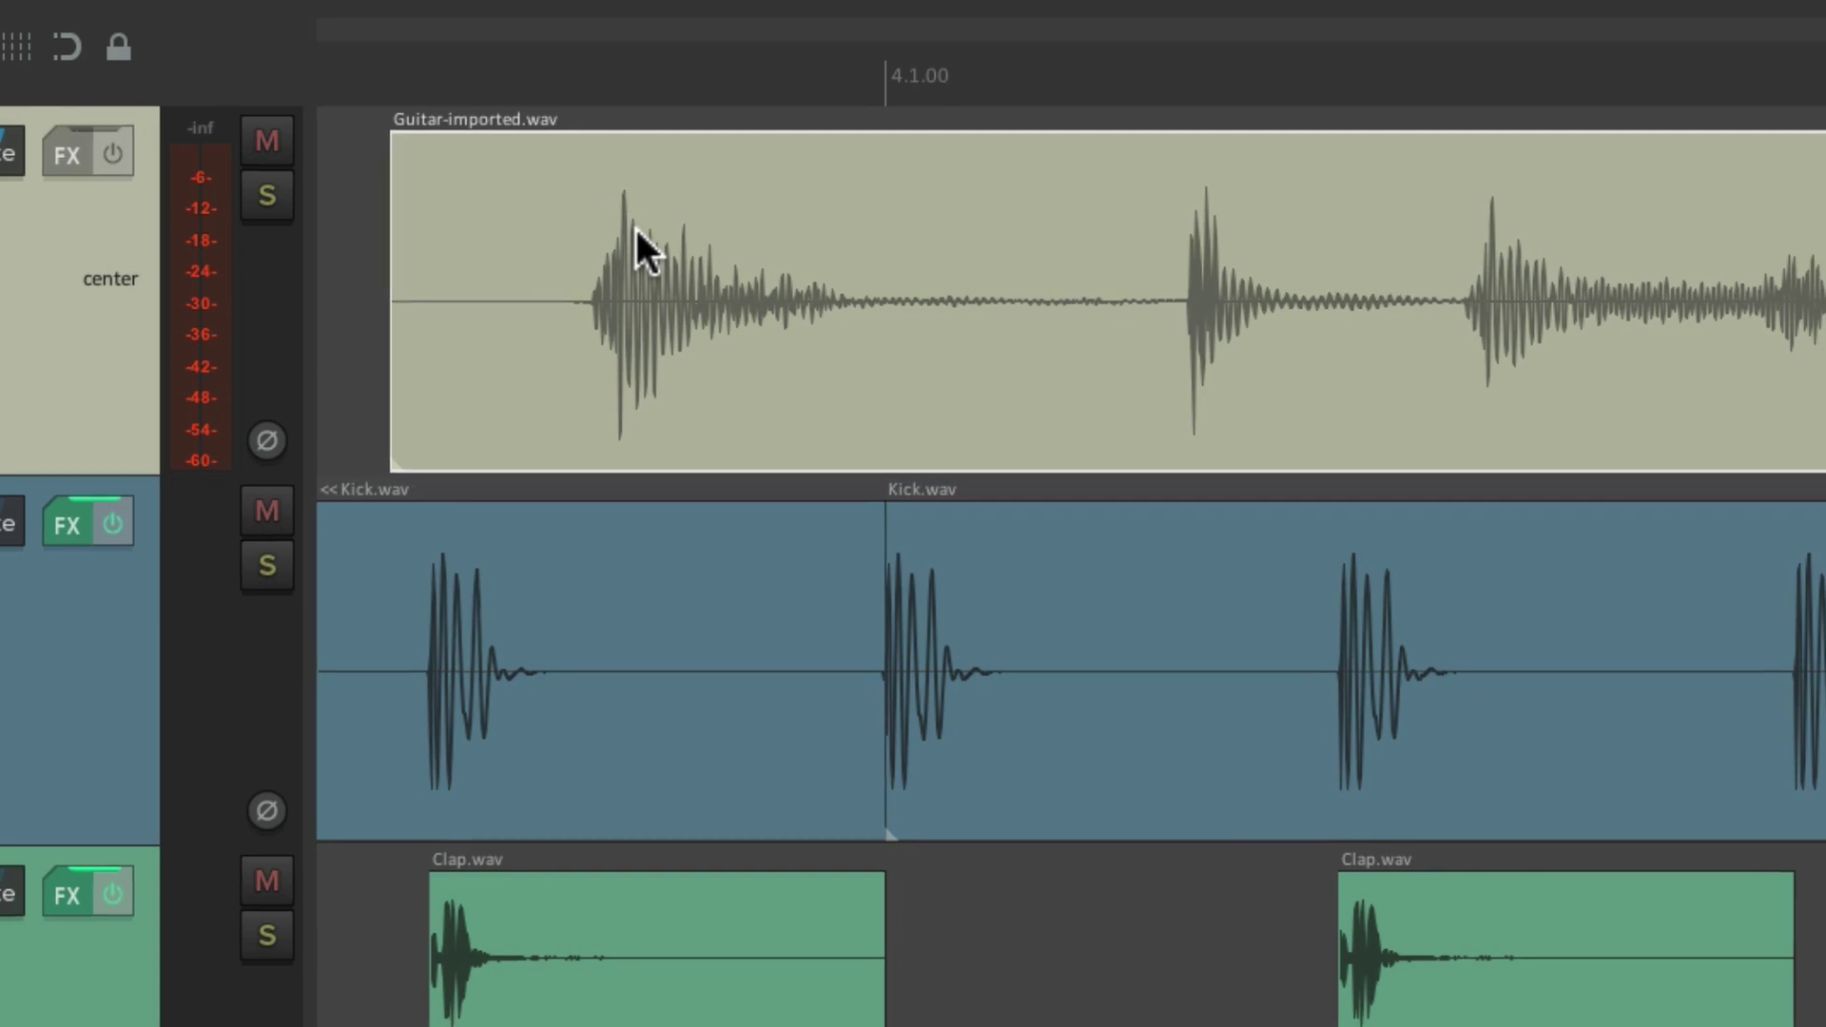
- Split the imported guitar item shortly after measure 4 begins, and inspect the automatic fades at the split
{"action": "left_click", "coordinate": [924, 390]}
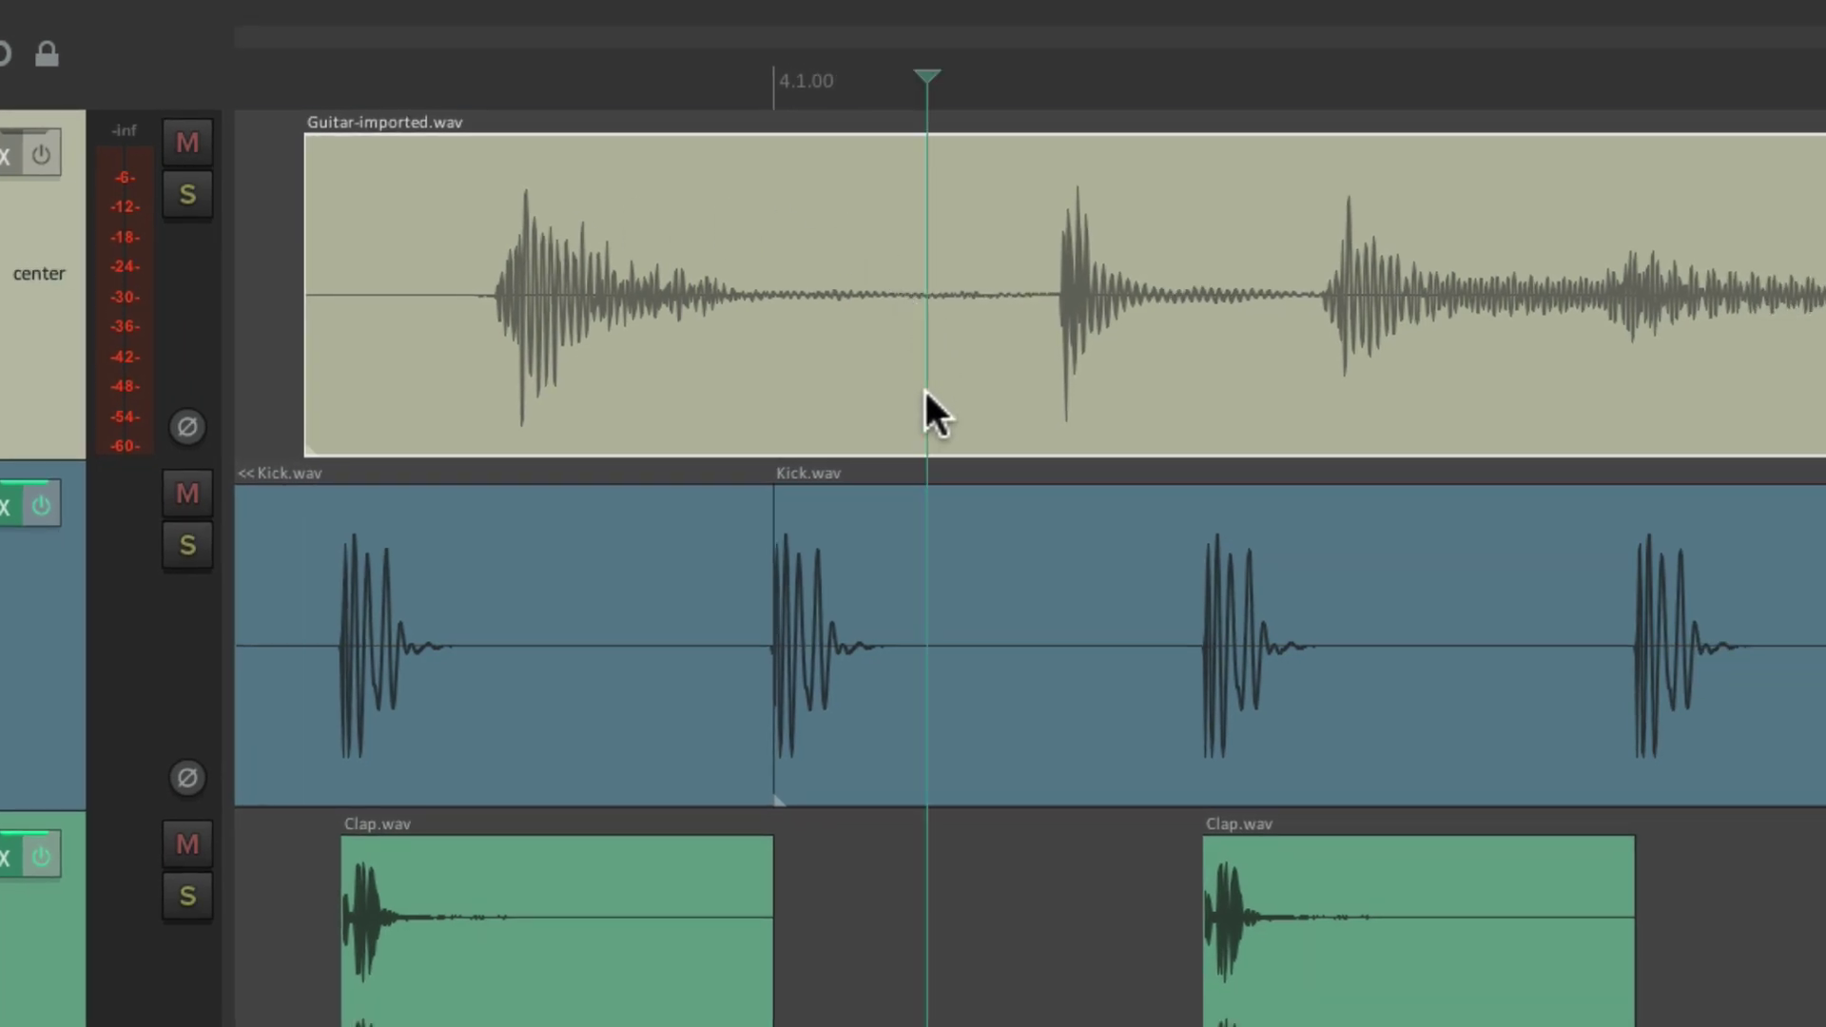
{"action": "key", "text": "s"}
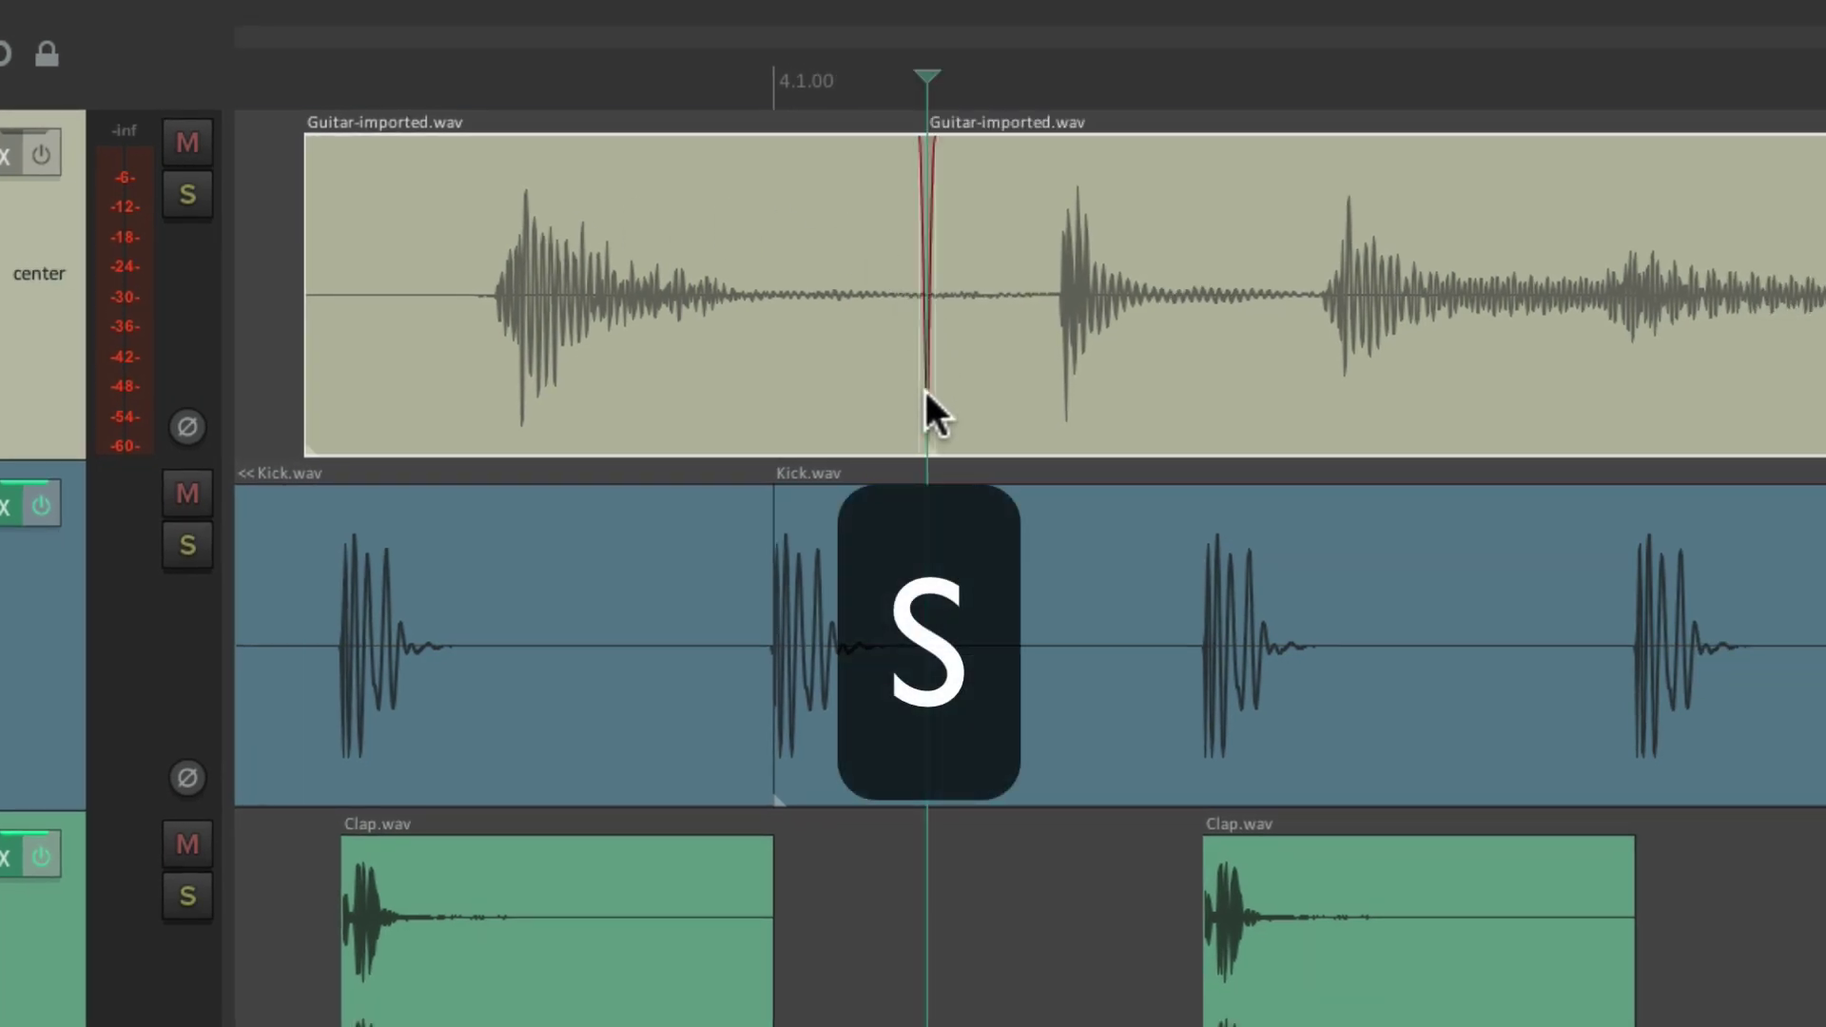
{"action": "scroll", "coordinate": [925, 391], "scroll_direction": "up", "scroll_amount": 8}
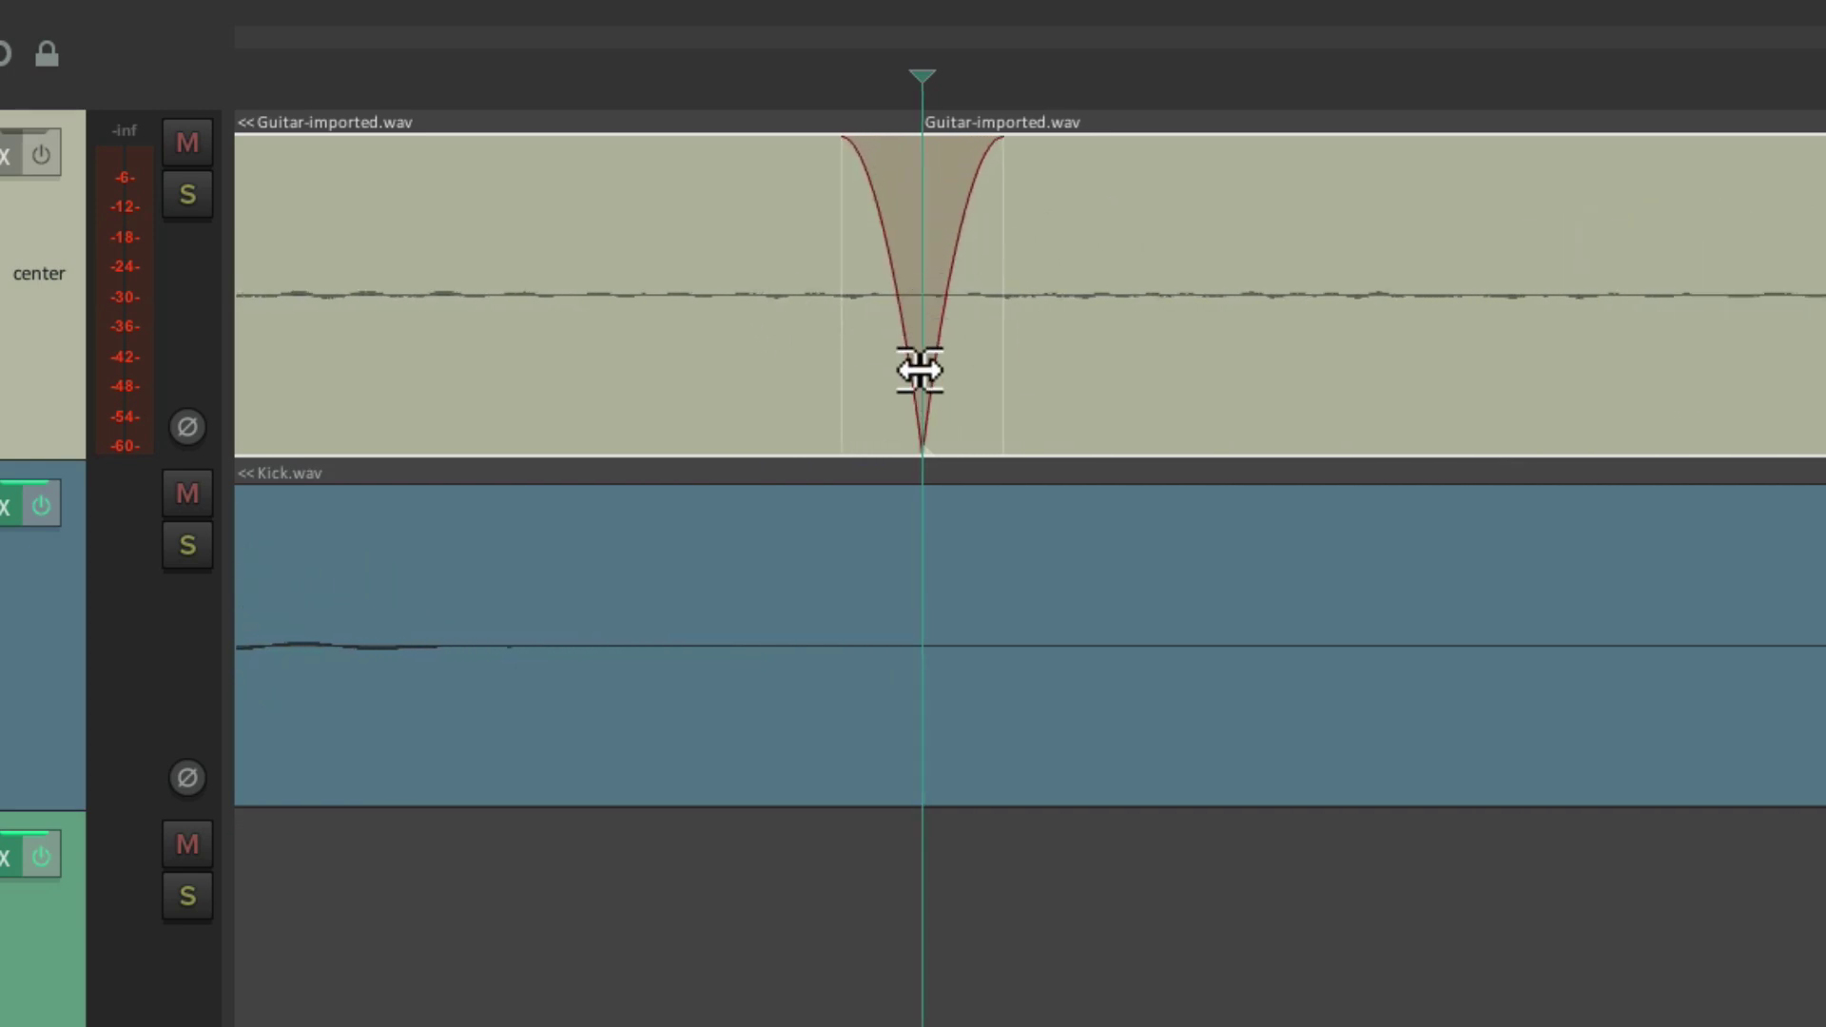
- Turn off automatic fades for new items, and split the unsplit guitar item again at the edit cursor
{"action": "key", "text": "super+comma"}
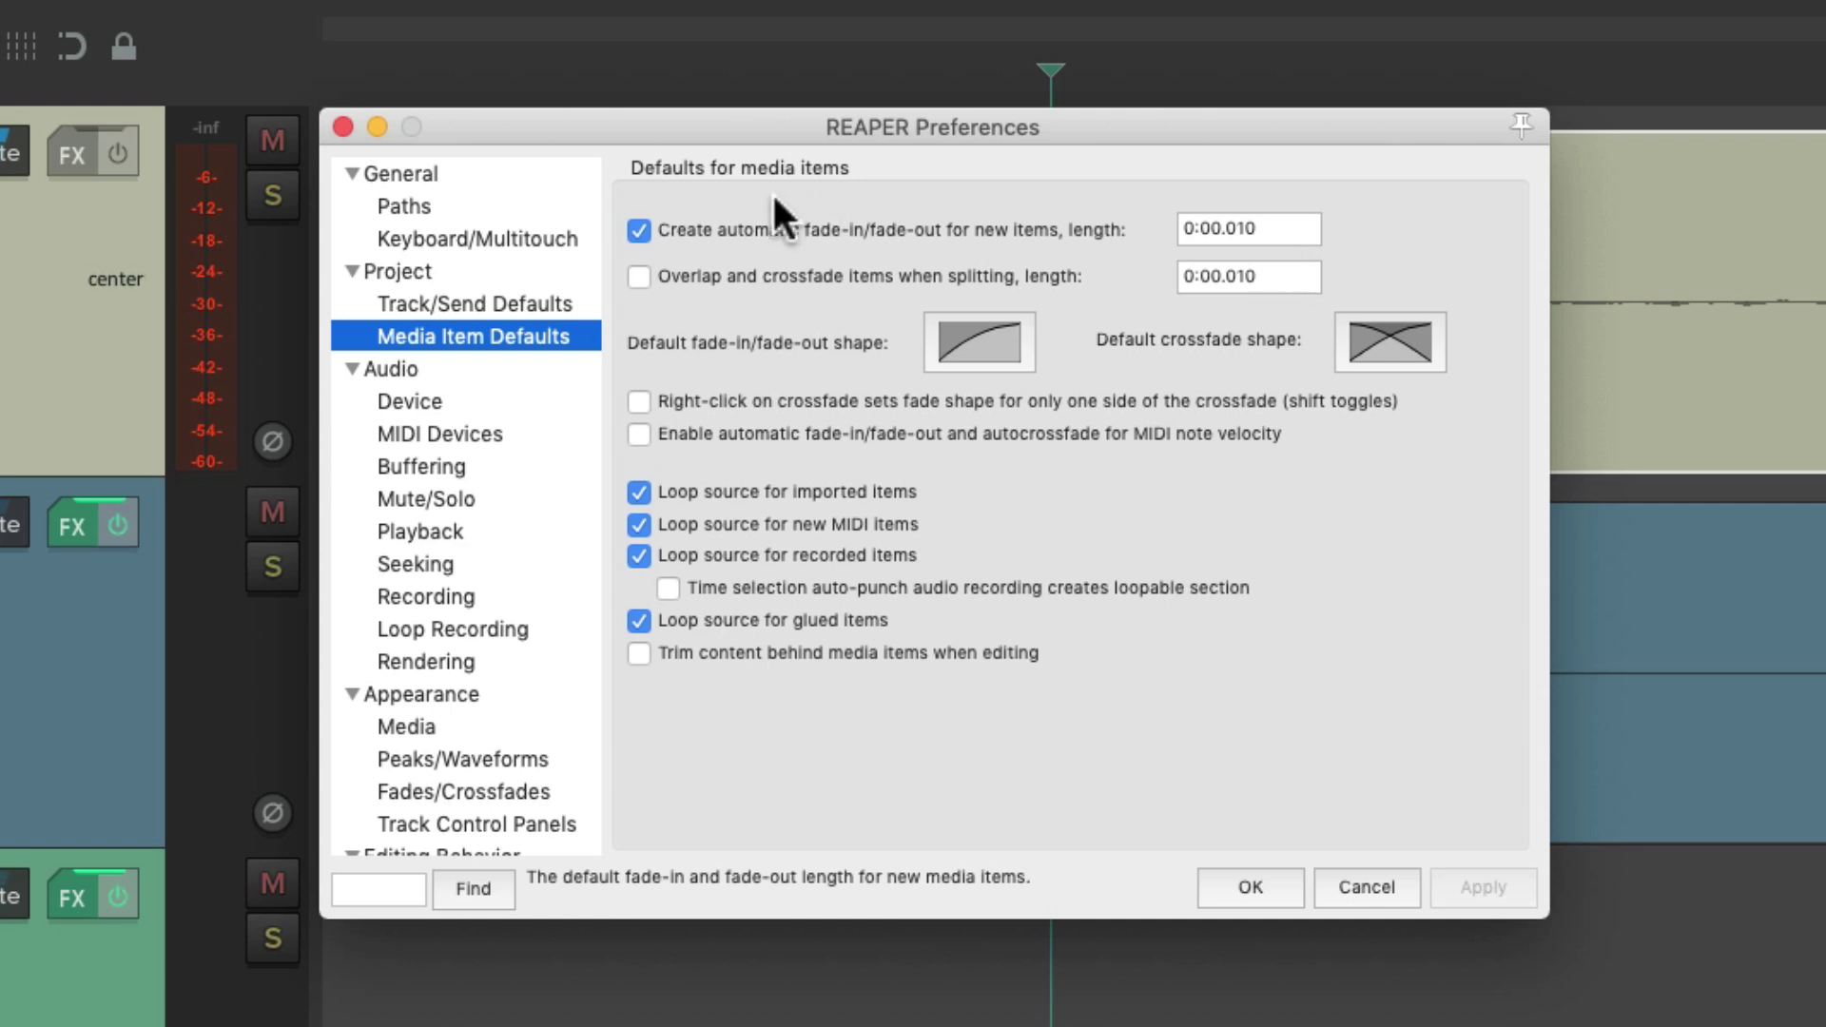
{"action": "key", "text": "Escape"}
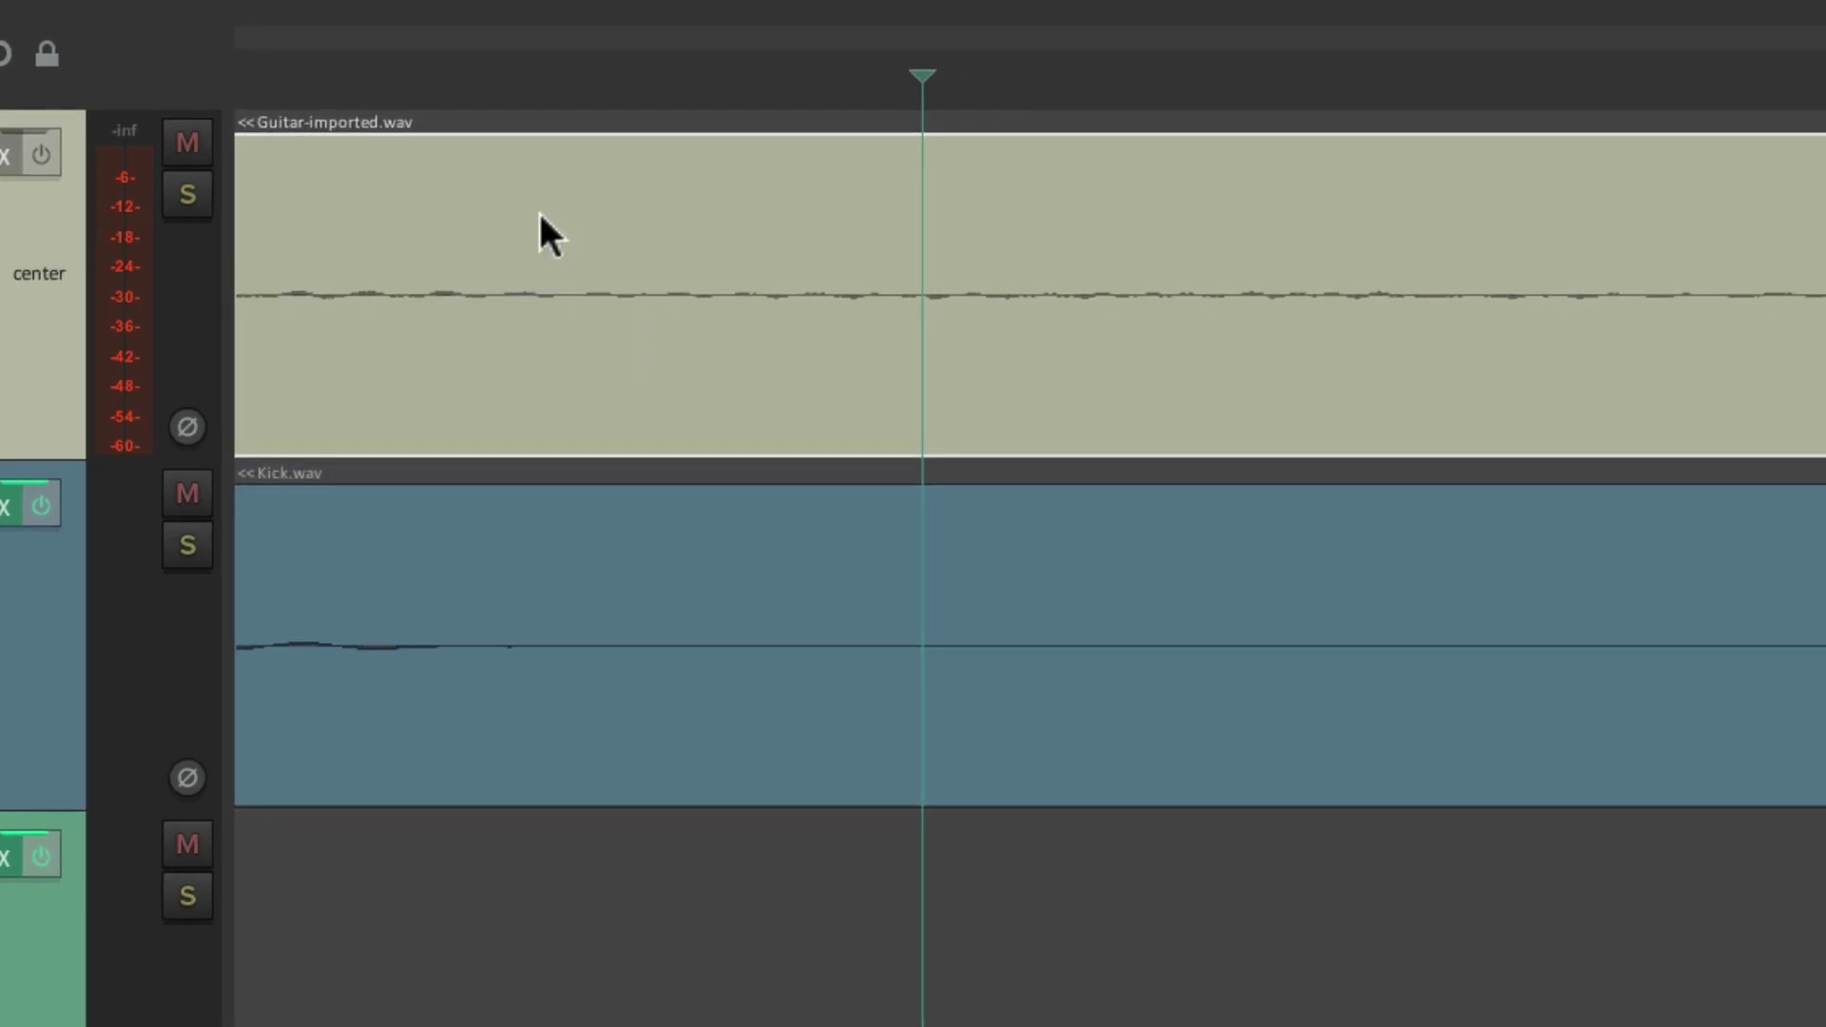
{"action": "key", "text": "s"}
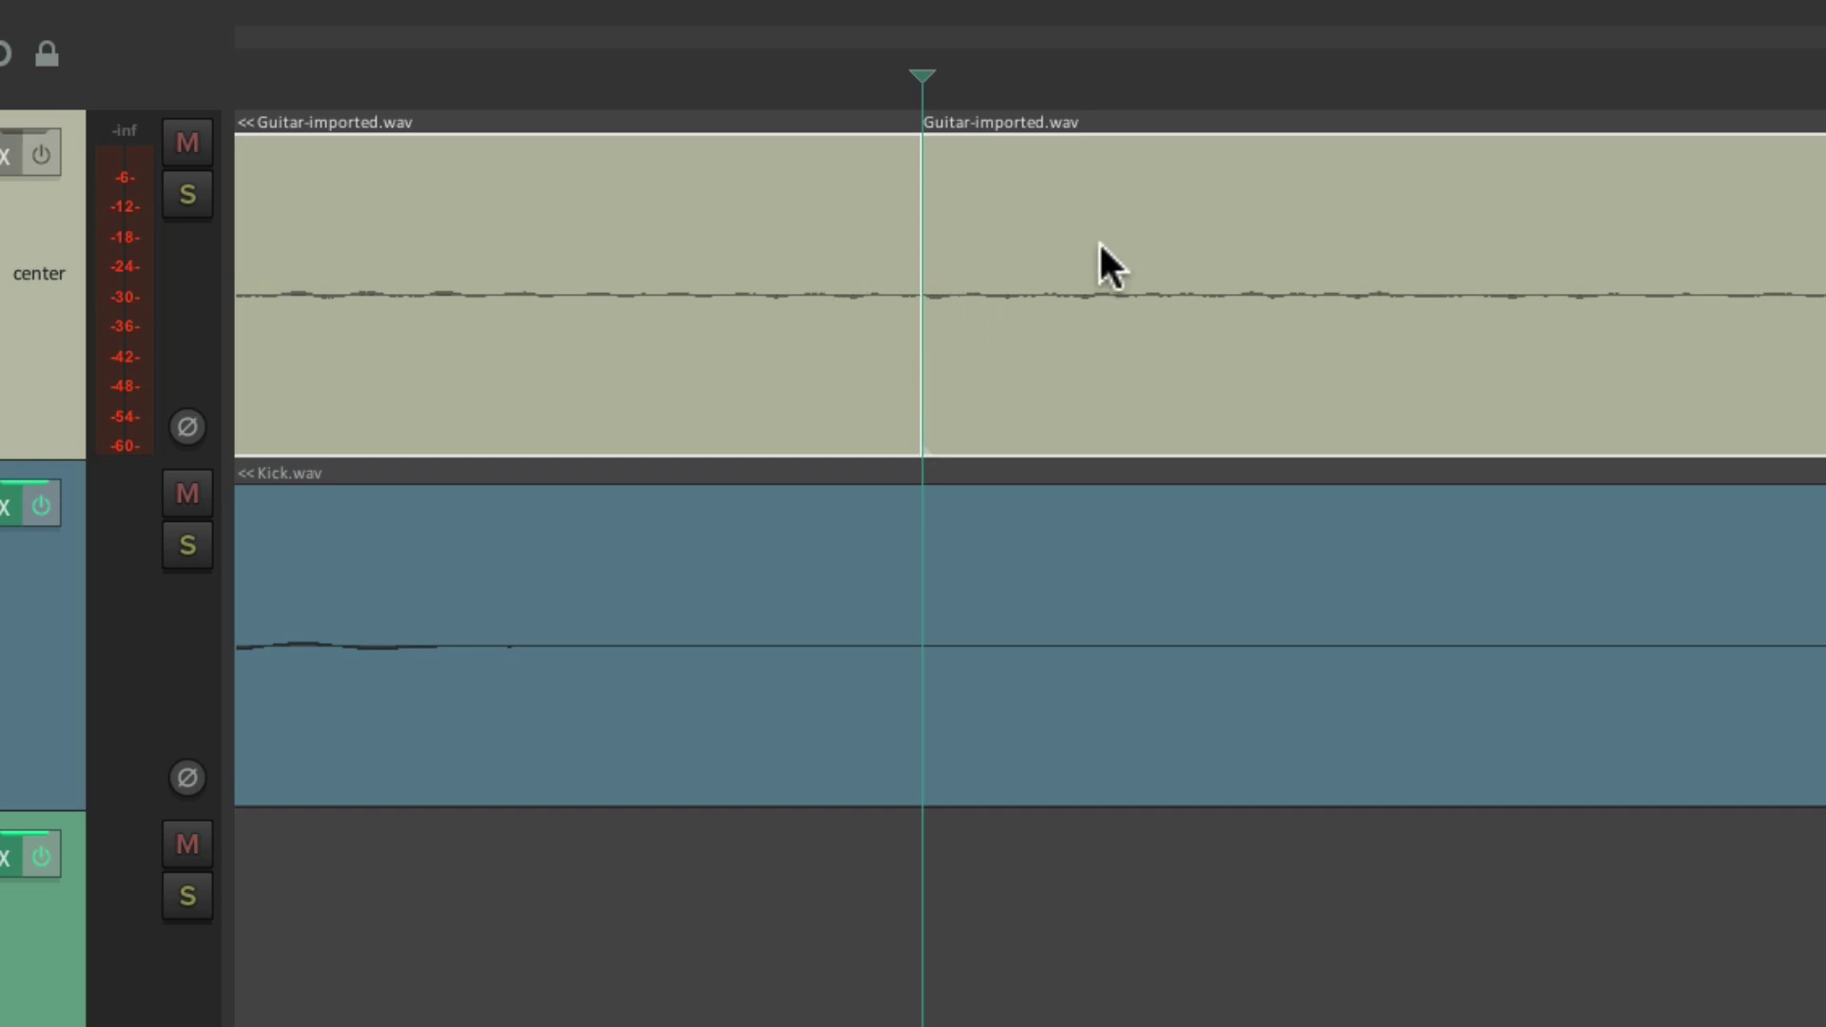
- Enable automatic fade-in/fade-out for new items and overlap and crossfade when splitting, keeping the second default crossfade shape
{"action": "key", "text": "super+comma"}
{"action": "left_click", "coordinate": [638, 231]}
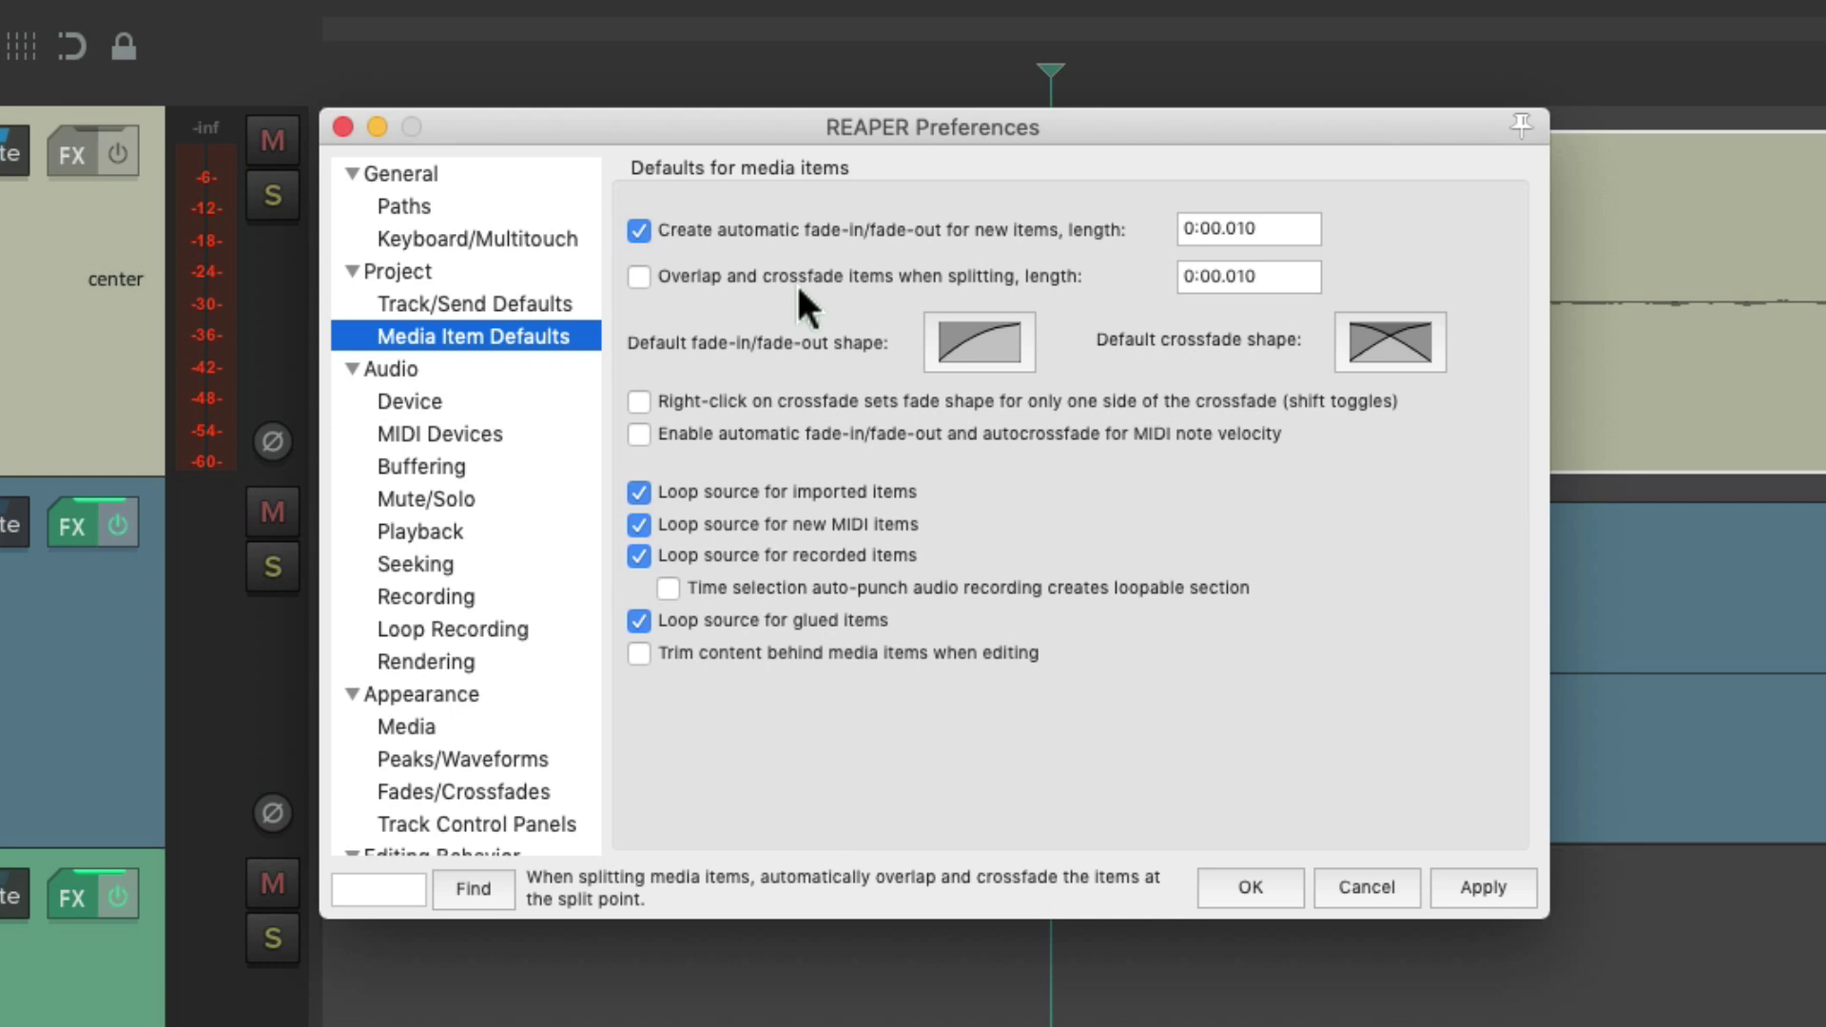
{"action": "left_click", "coordinate": [637, 275]}
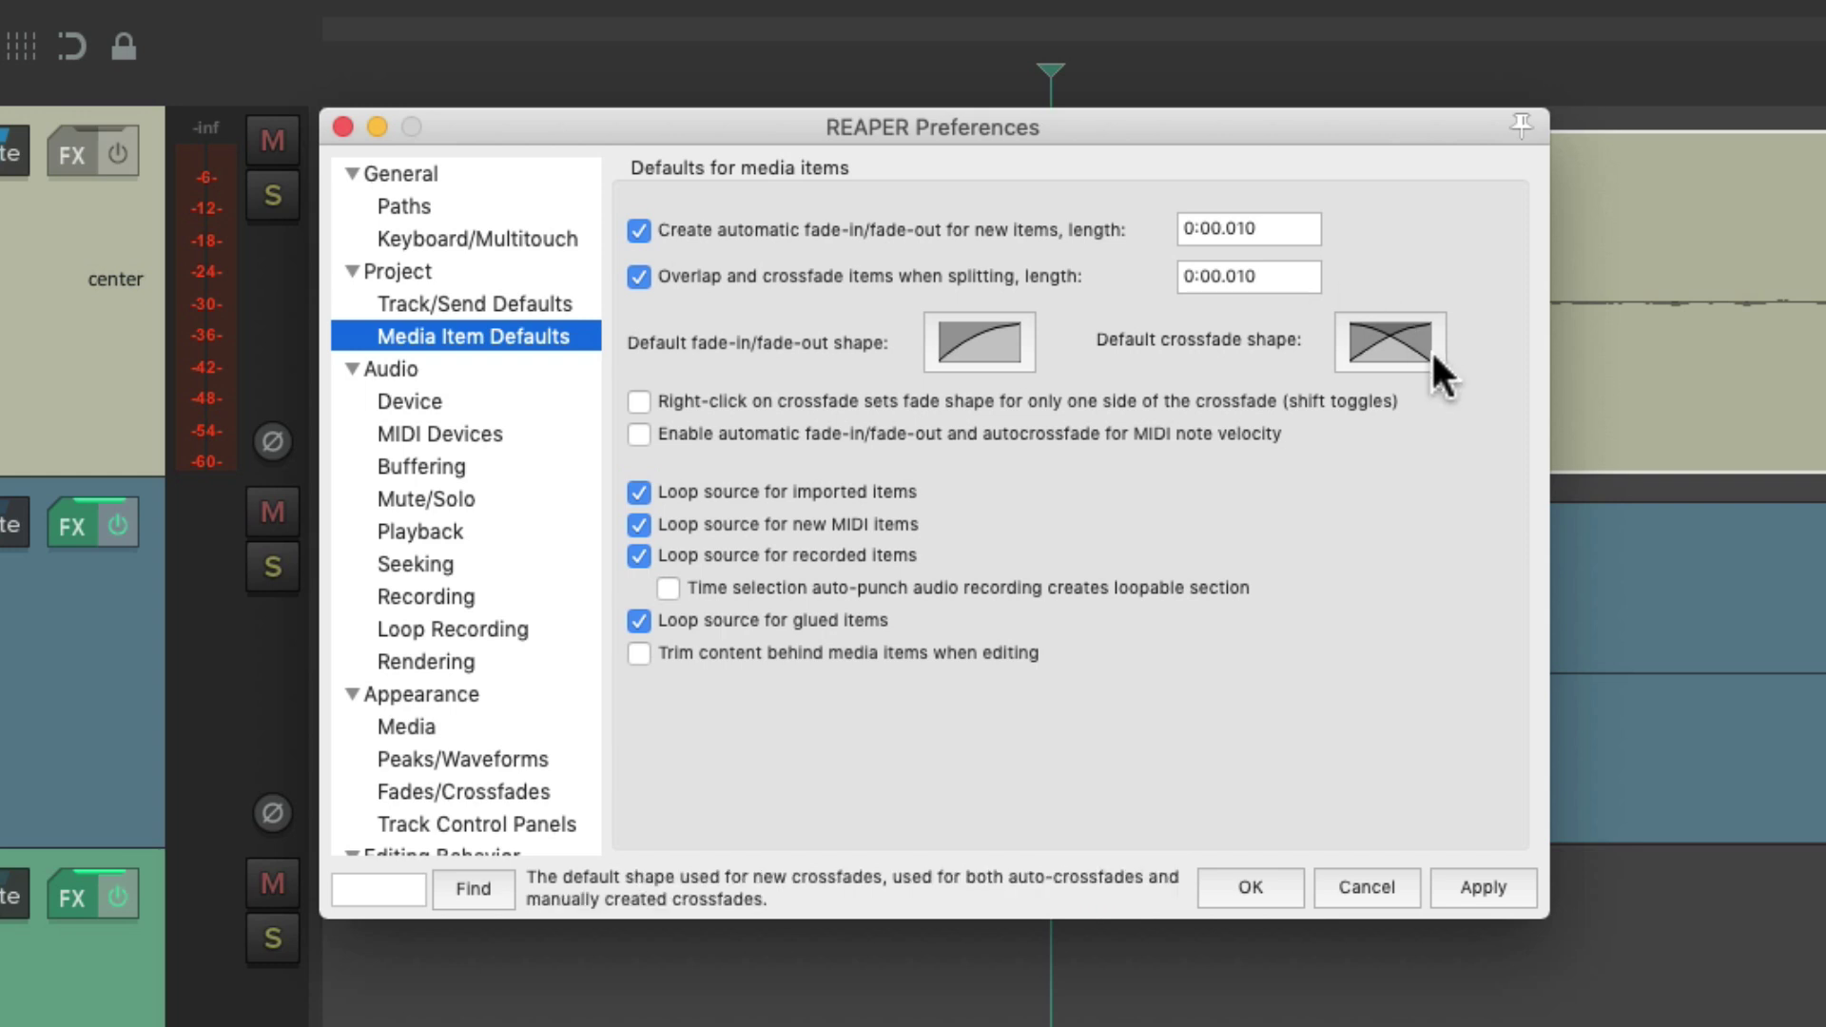
{"action": "left_click", "coordinate": [1416, 342]}
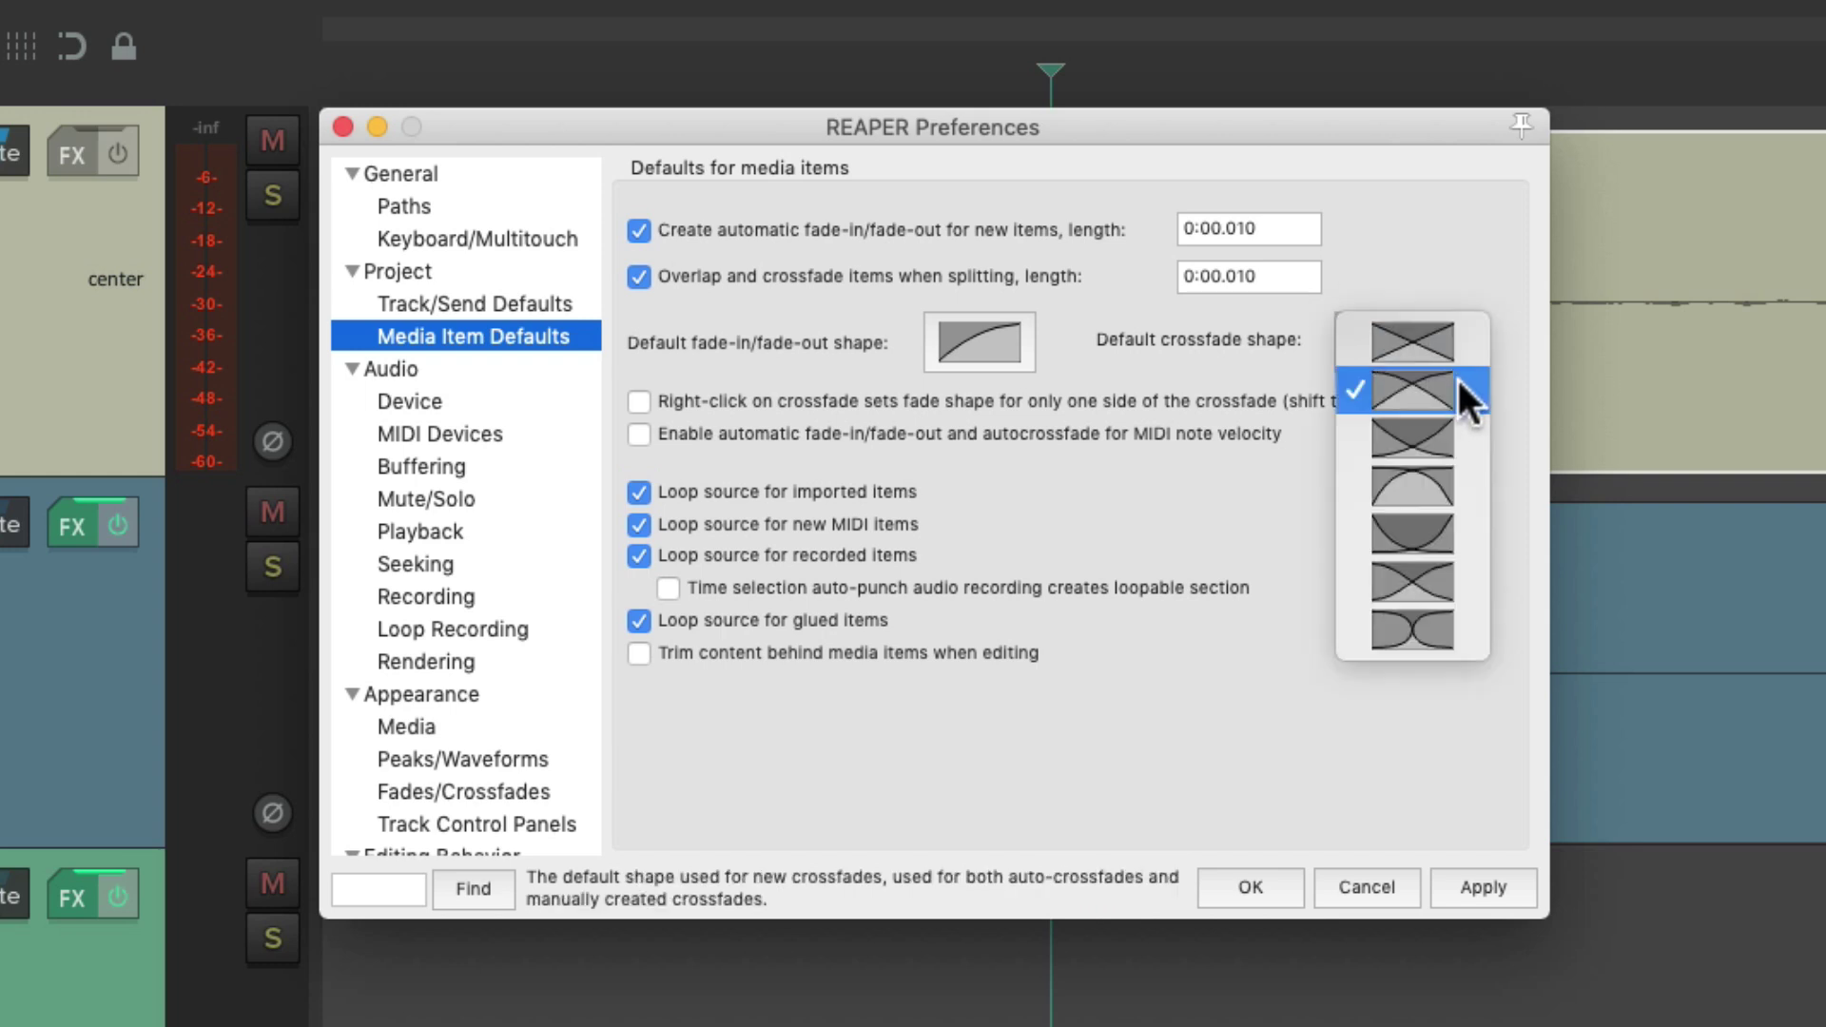
{"action": "left_click", "coordinate": [1457, 380]}
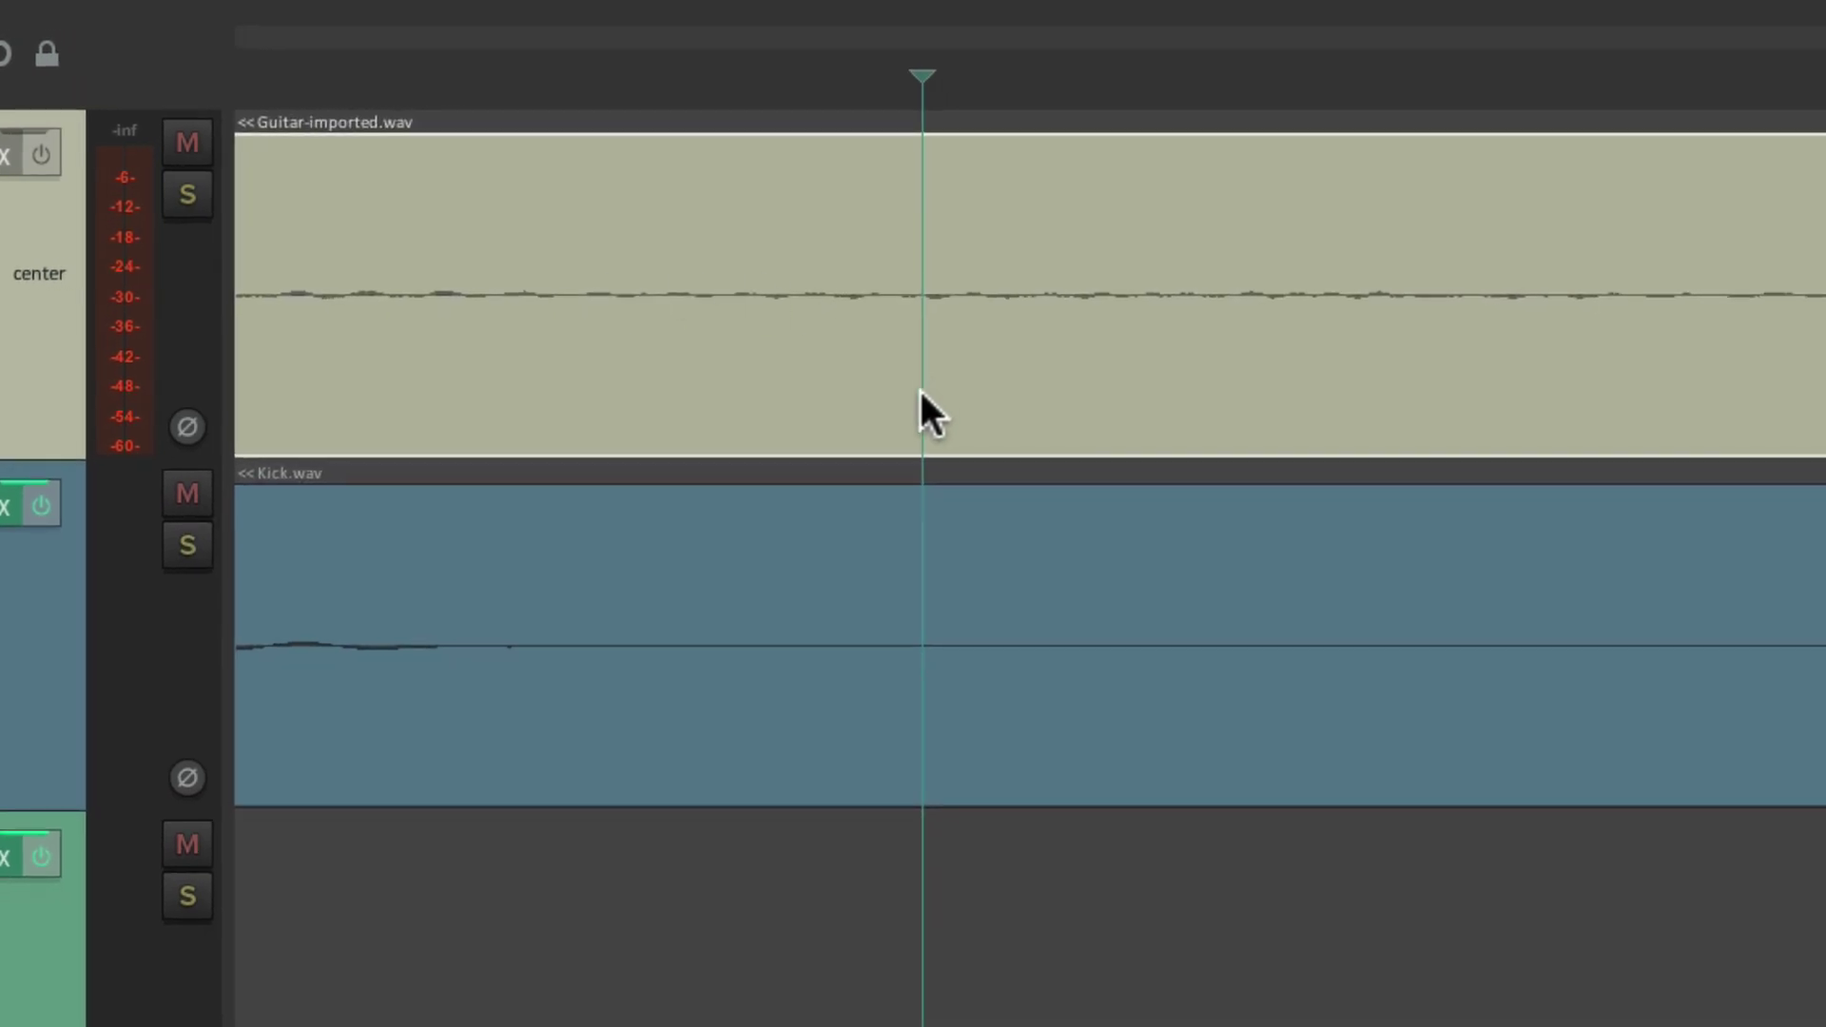
- Split the guitar item at the edit cursor, and adjust the new crossfade's start, end and position
{"action": "key", "text": "s"}
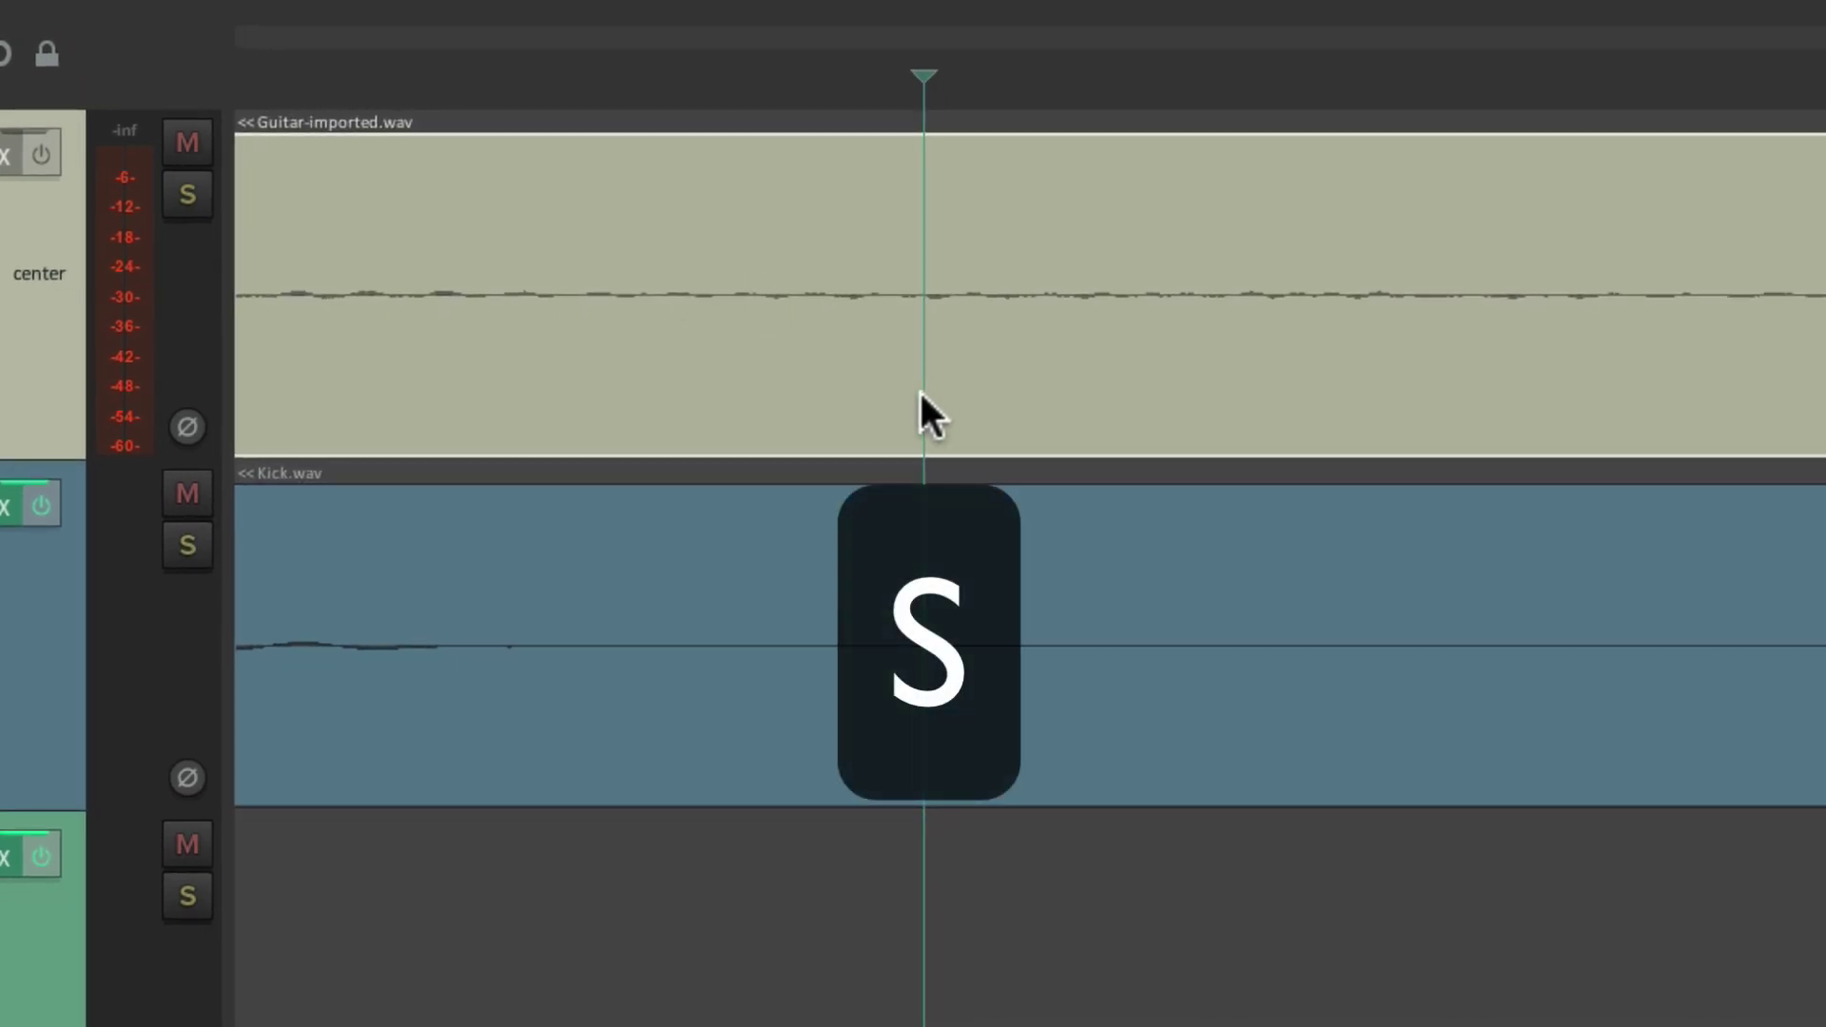
{"action": "scroll", "coordinate": [953, 376], "scroll_direction": "up", "scroll_amount": 5}
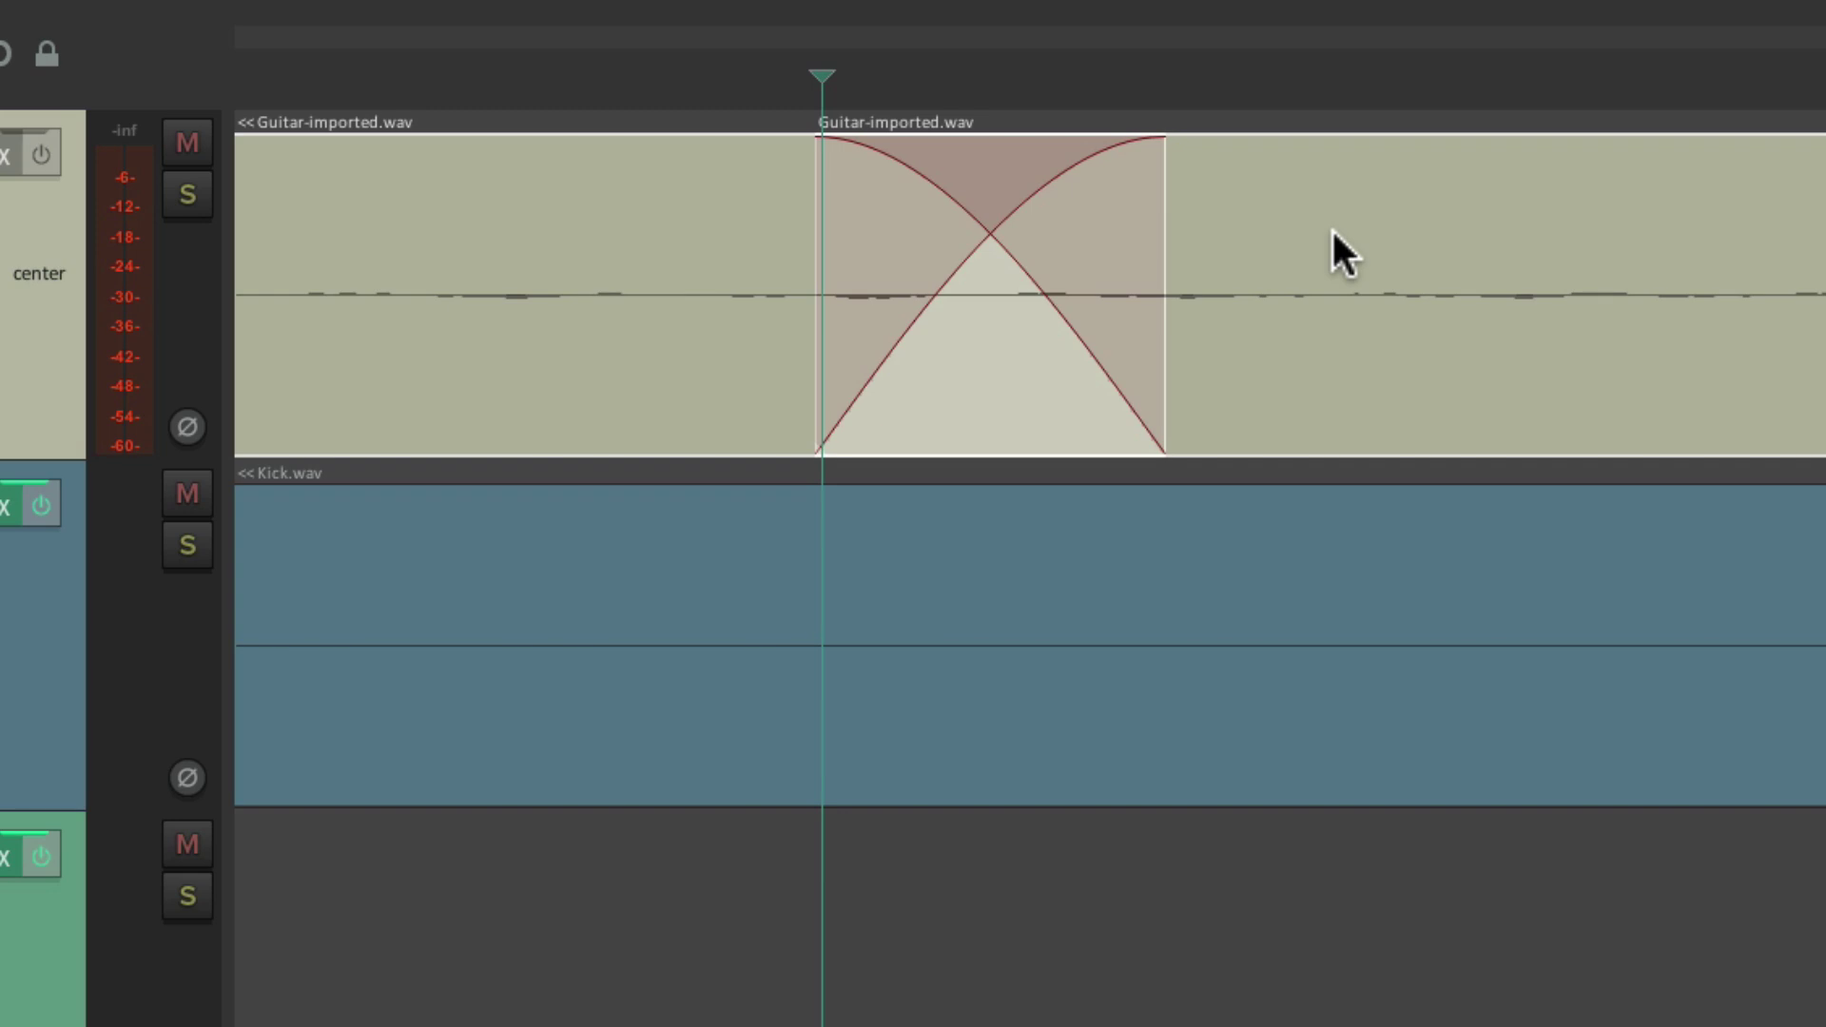
{"action": "left_click_drag", "start_coordinate": [1162, 281], "coordinate": [1080, 282]}
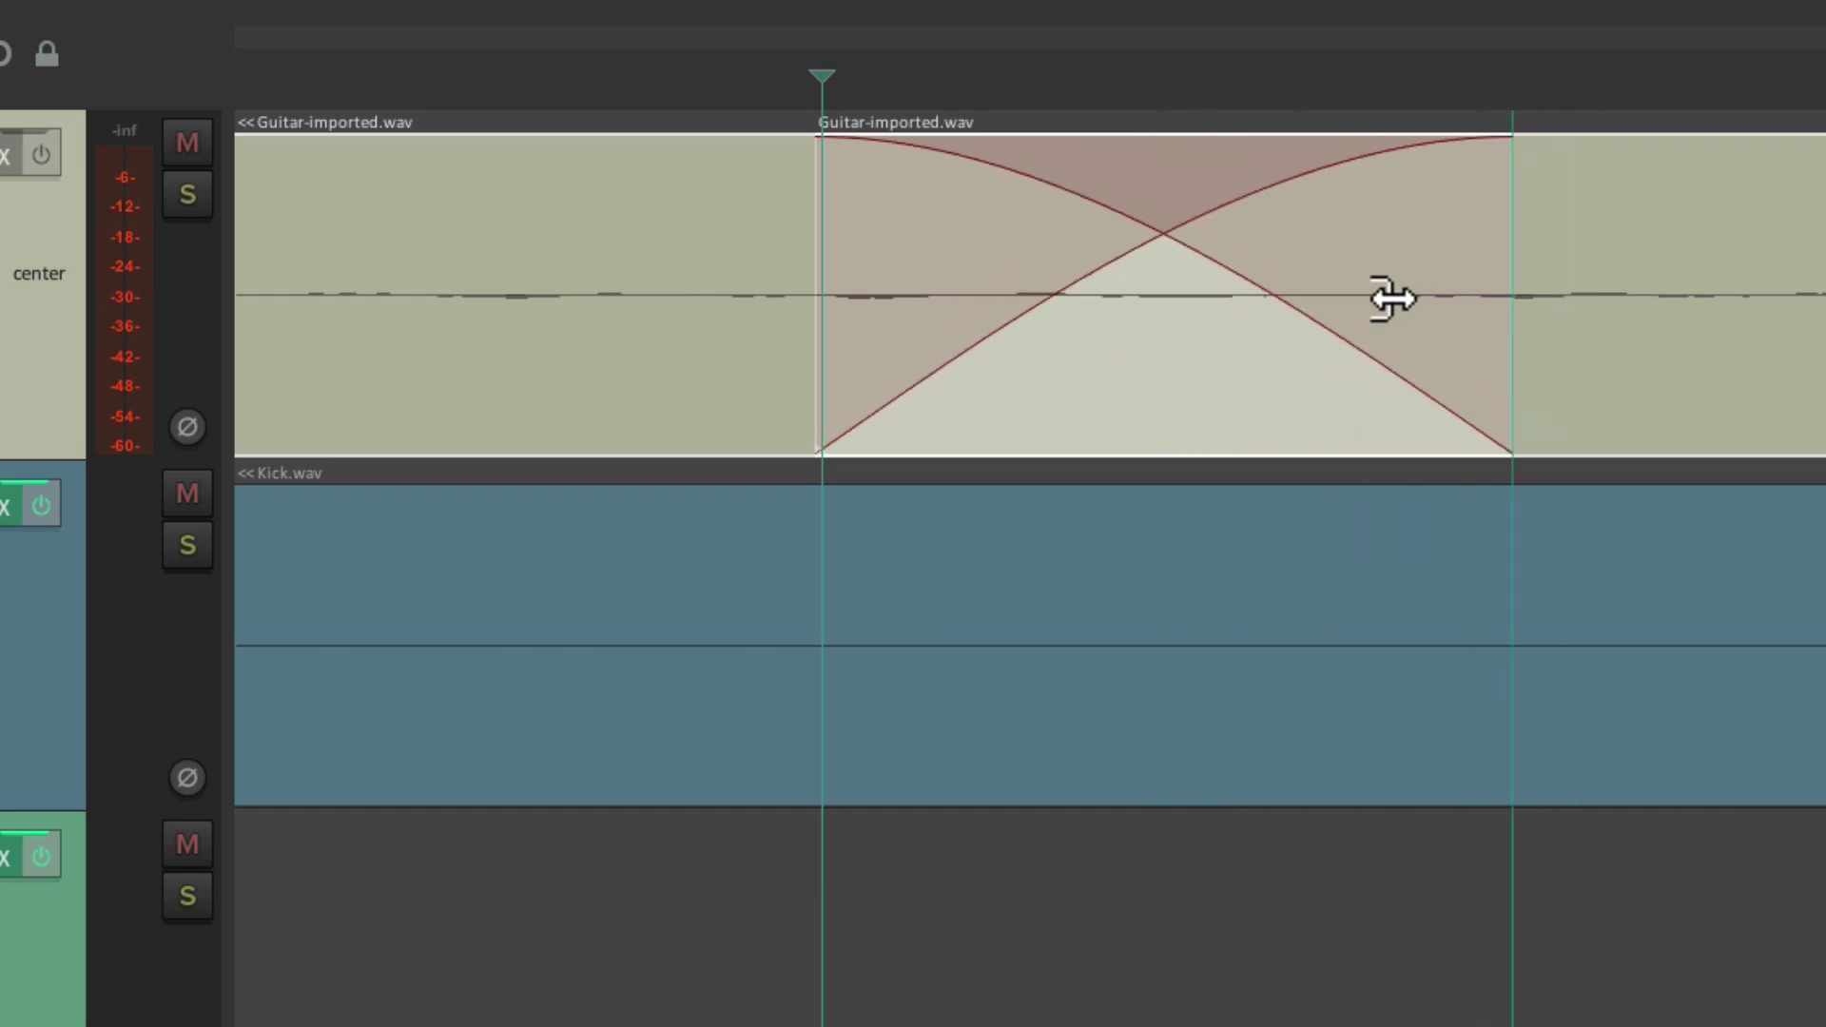
{"action": "left_click_drag", "start_coordinate": [843, 305], "coordinate": [933, 298]}
{"action": "key", "text": "shift"}
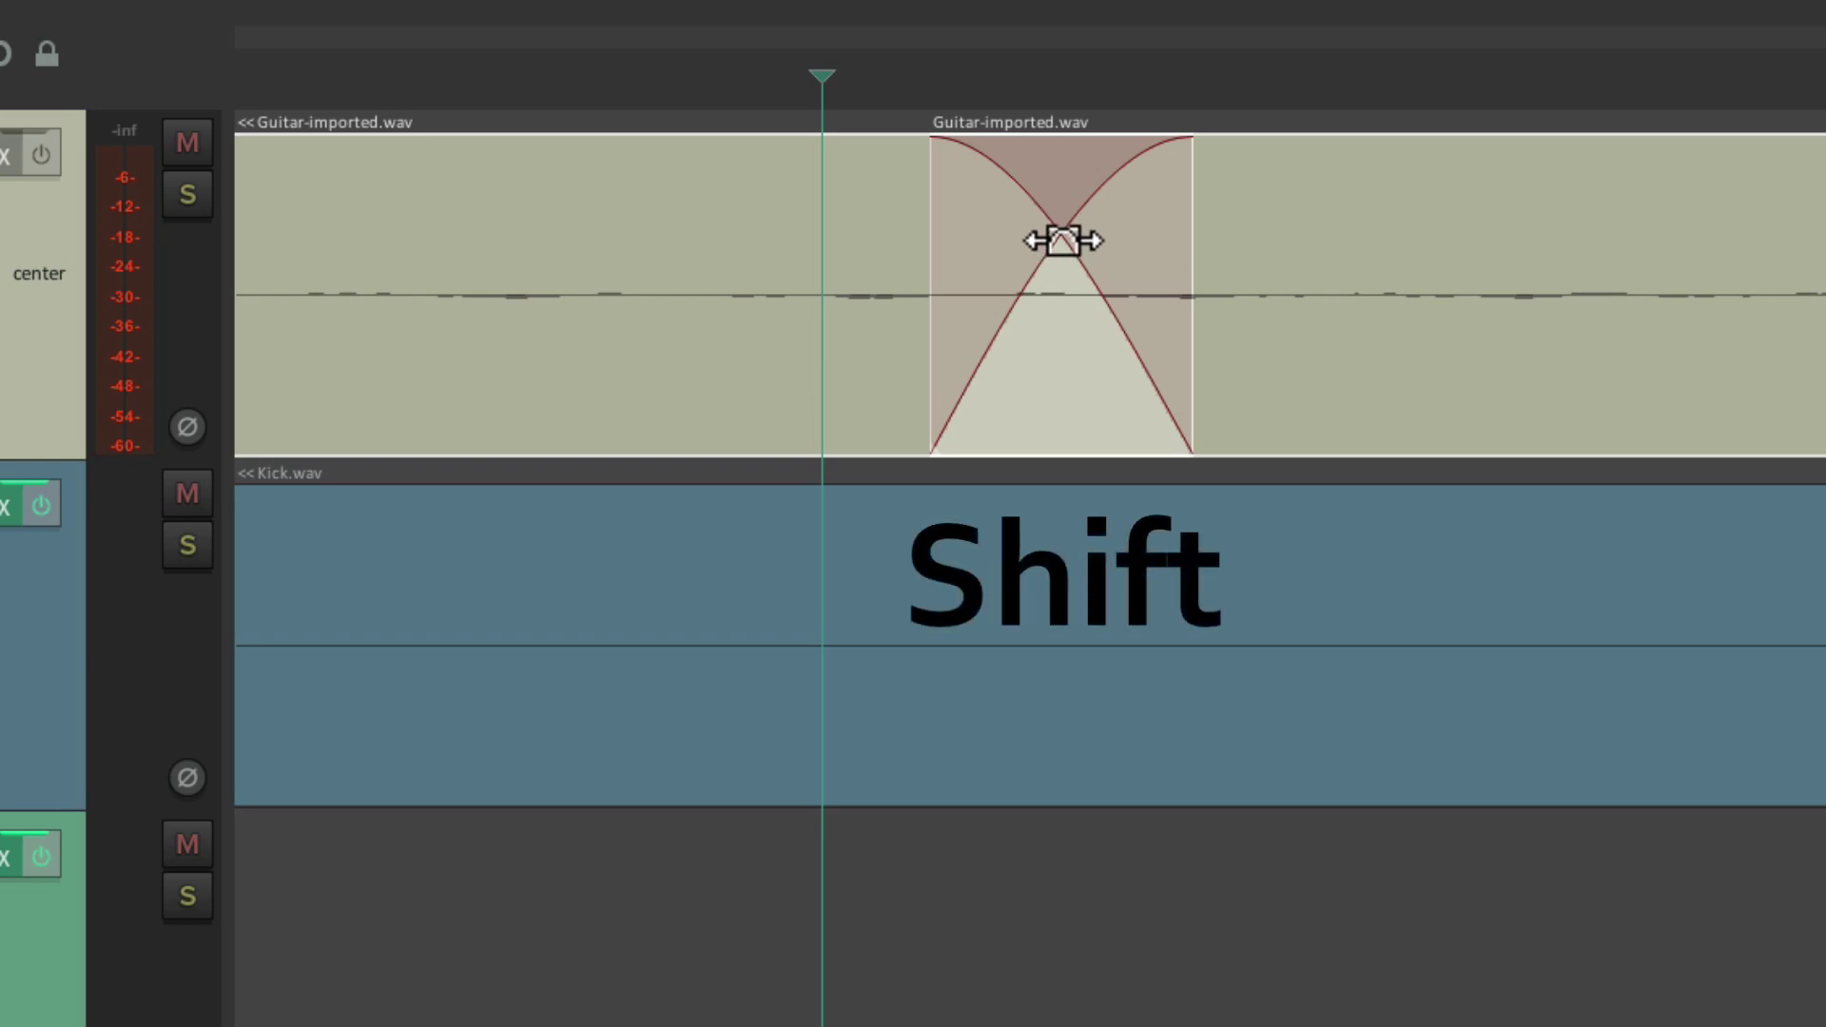
{"action": "left_click_drag", "start_coordinate": [1062, 240], "coordinate": [804, 276]}
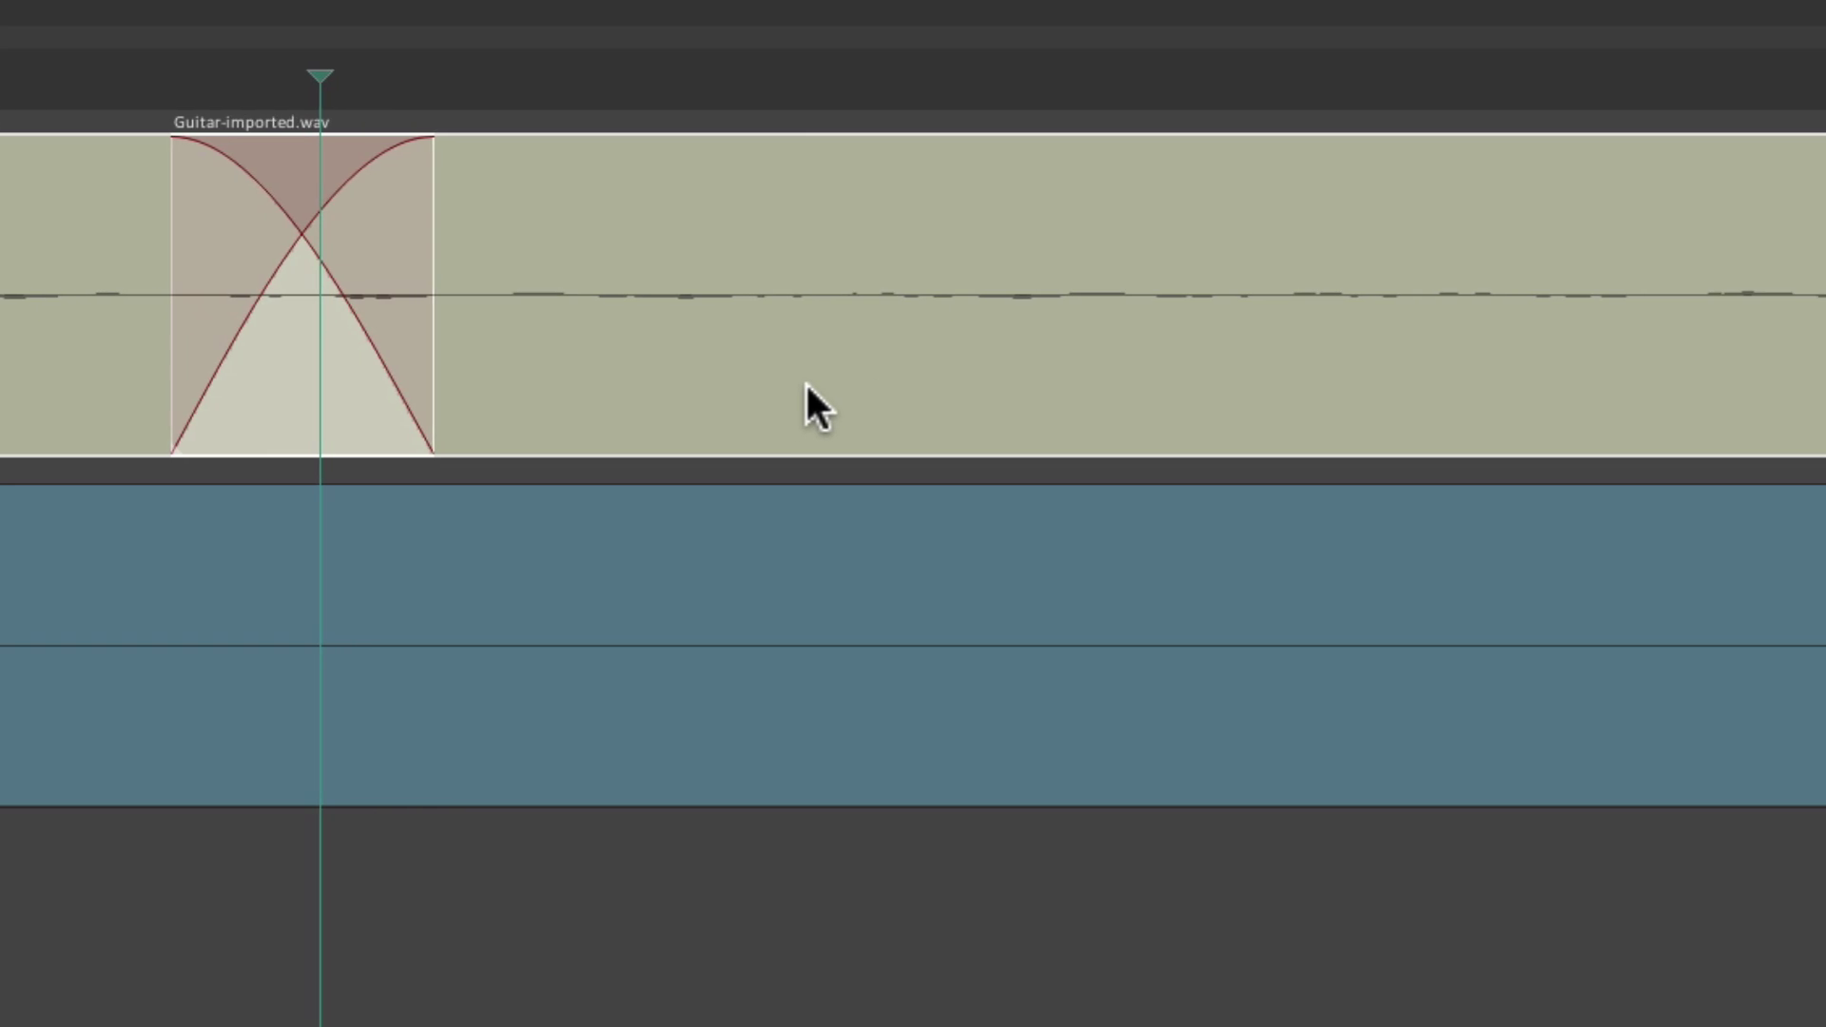
- Split the guitar item at three more points after the adjusted crossfade, and open the media item default settings
{"action": "left_click", "coordinate": [805, 385]}
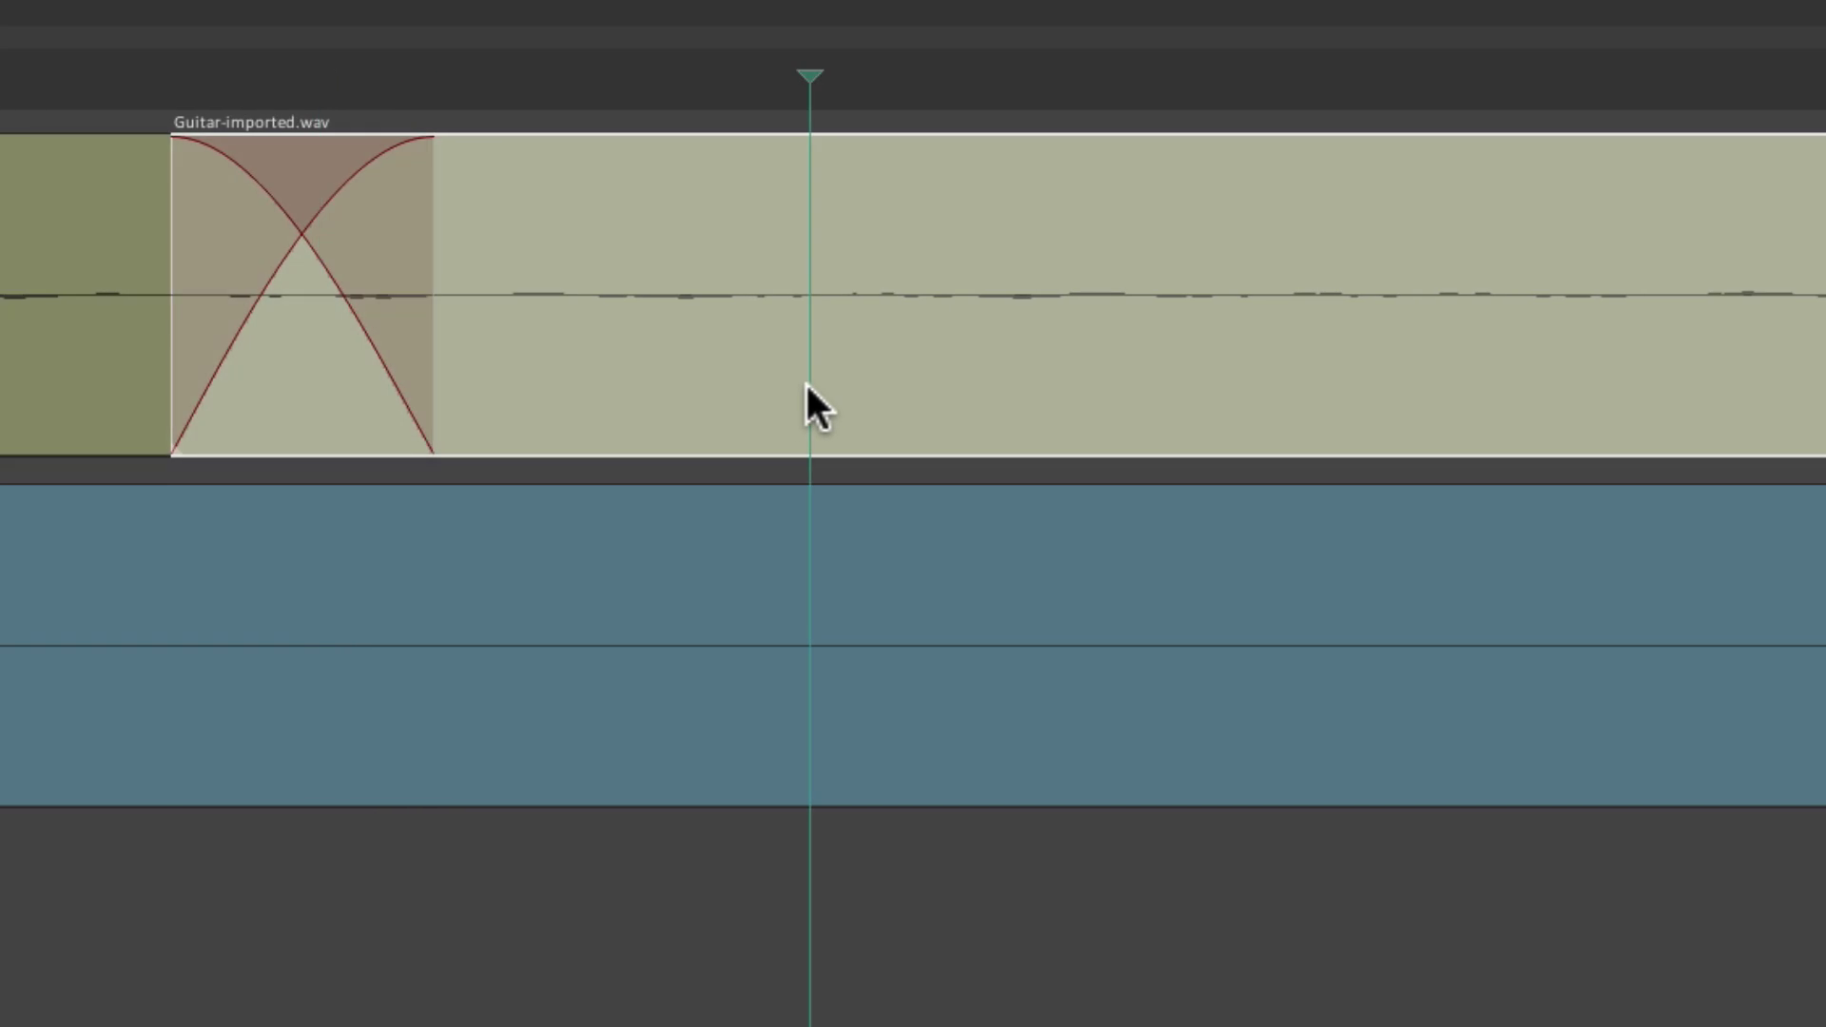
{"action": "key", "text": "s"}
{"action": "left_click", "coordinate": [1215, 388]}
{"action": "key", "text": "s"}
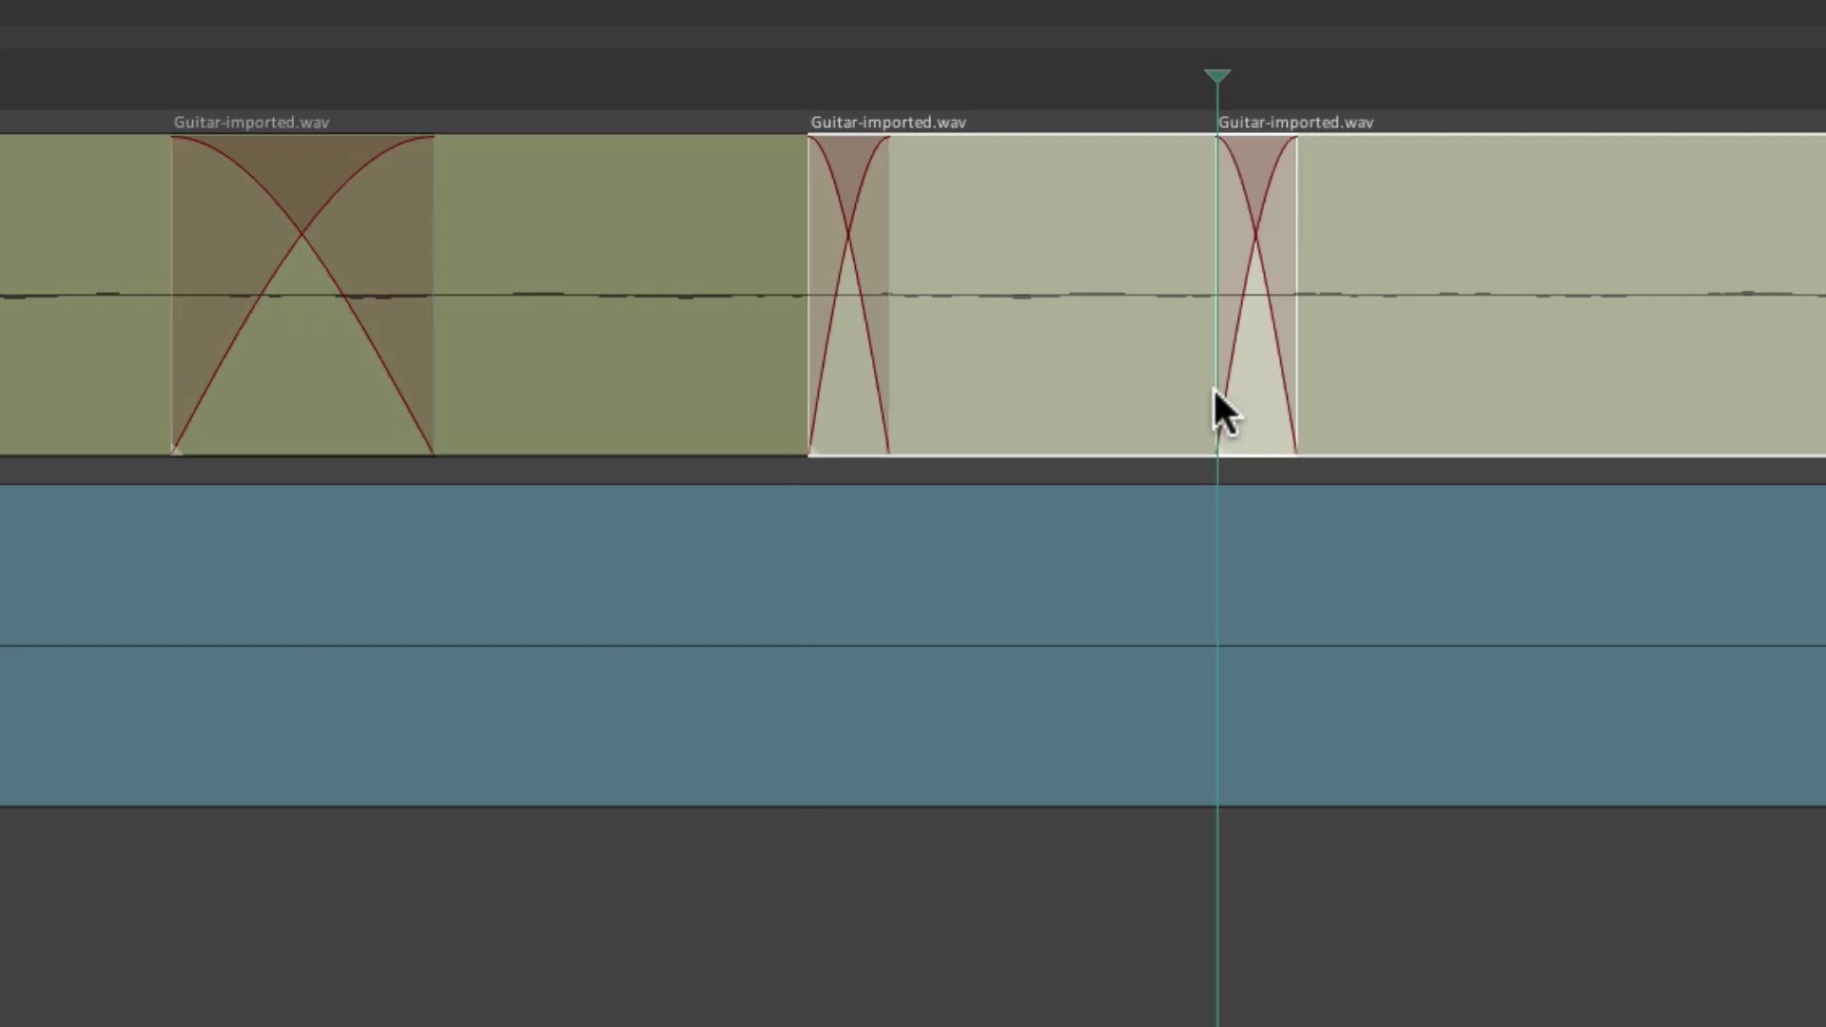
{"action": "left_click", "coordinate": [1523, 388]}
{"action": "key", "text": "s"}
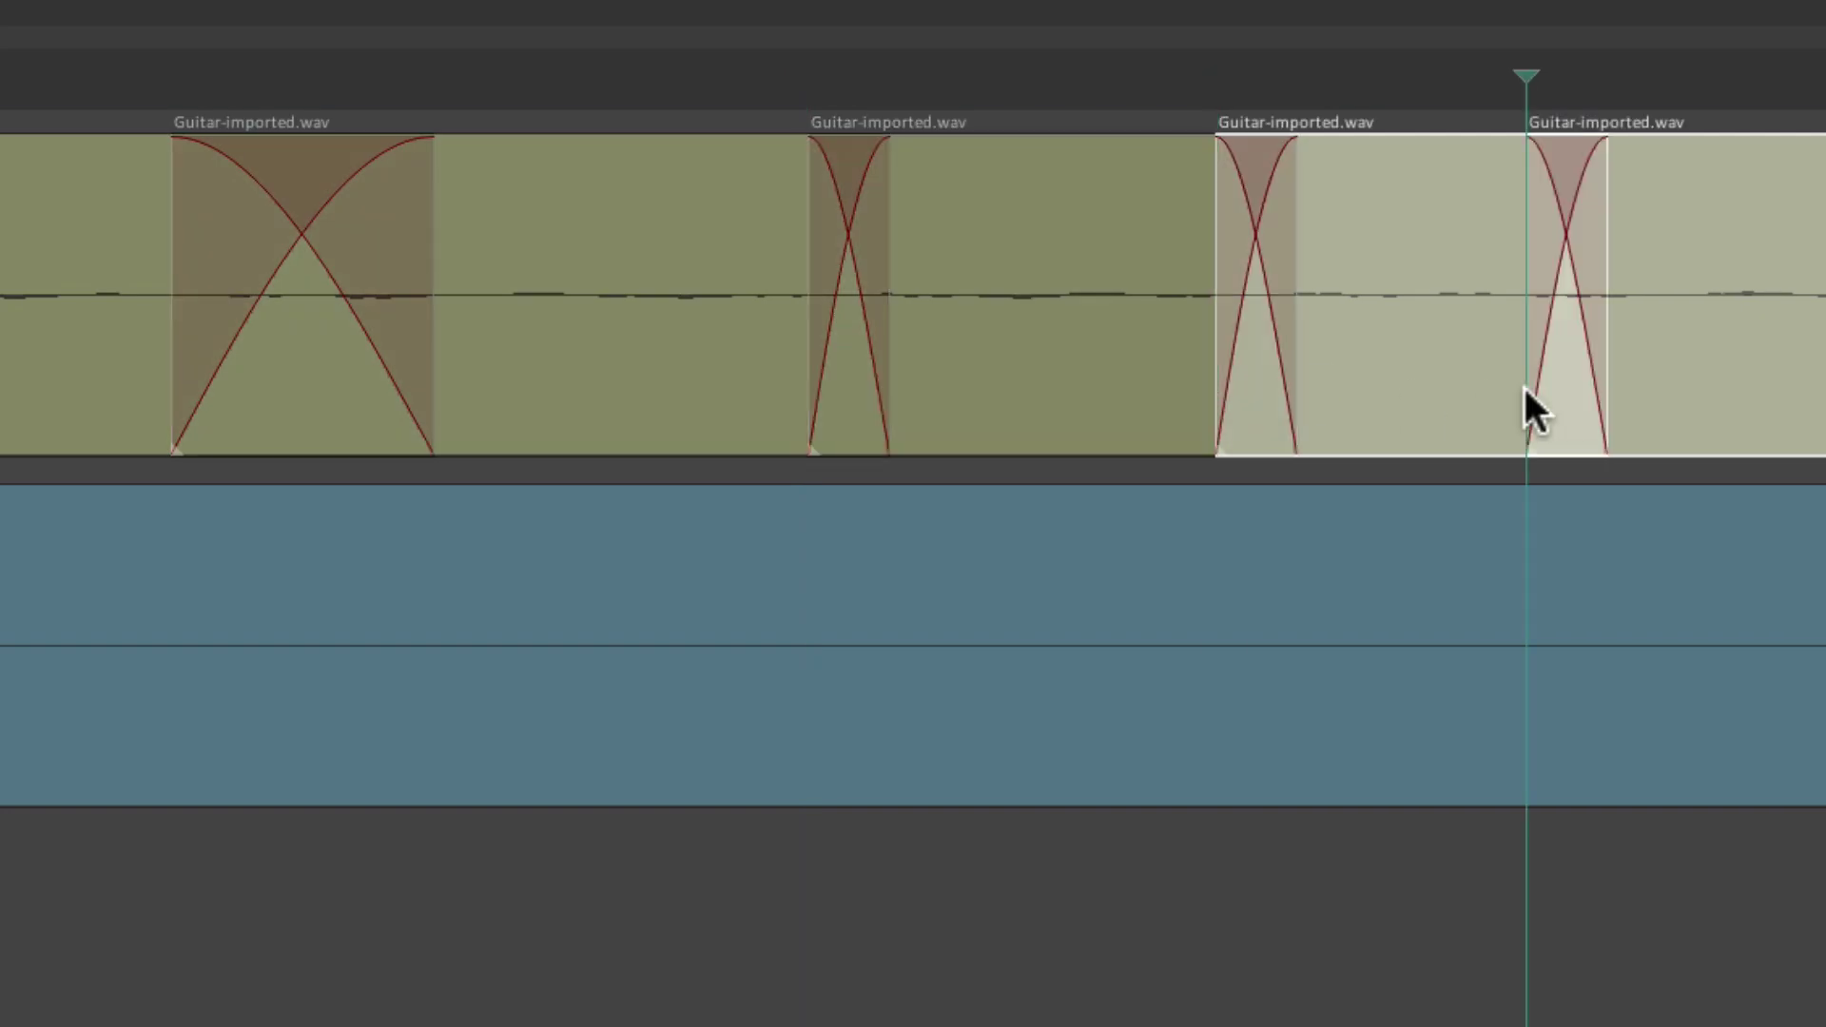
{"action": "key", "text": "super+comma"}
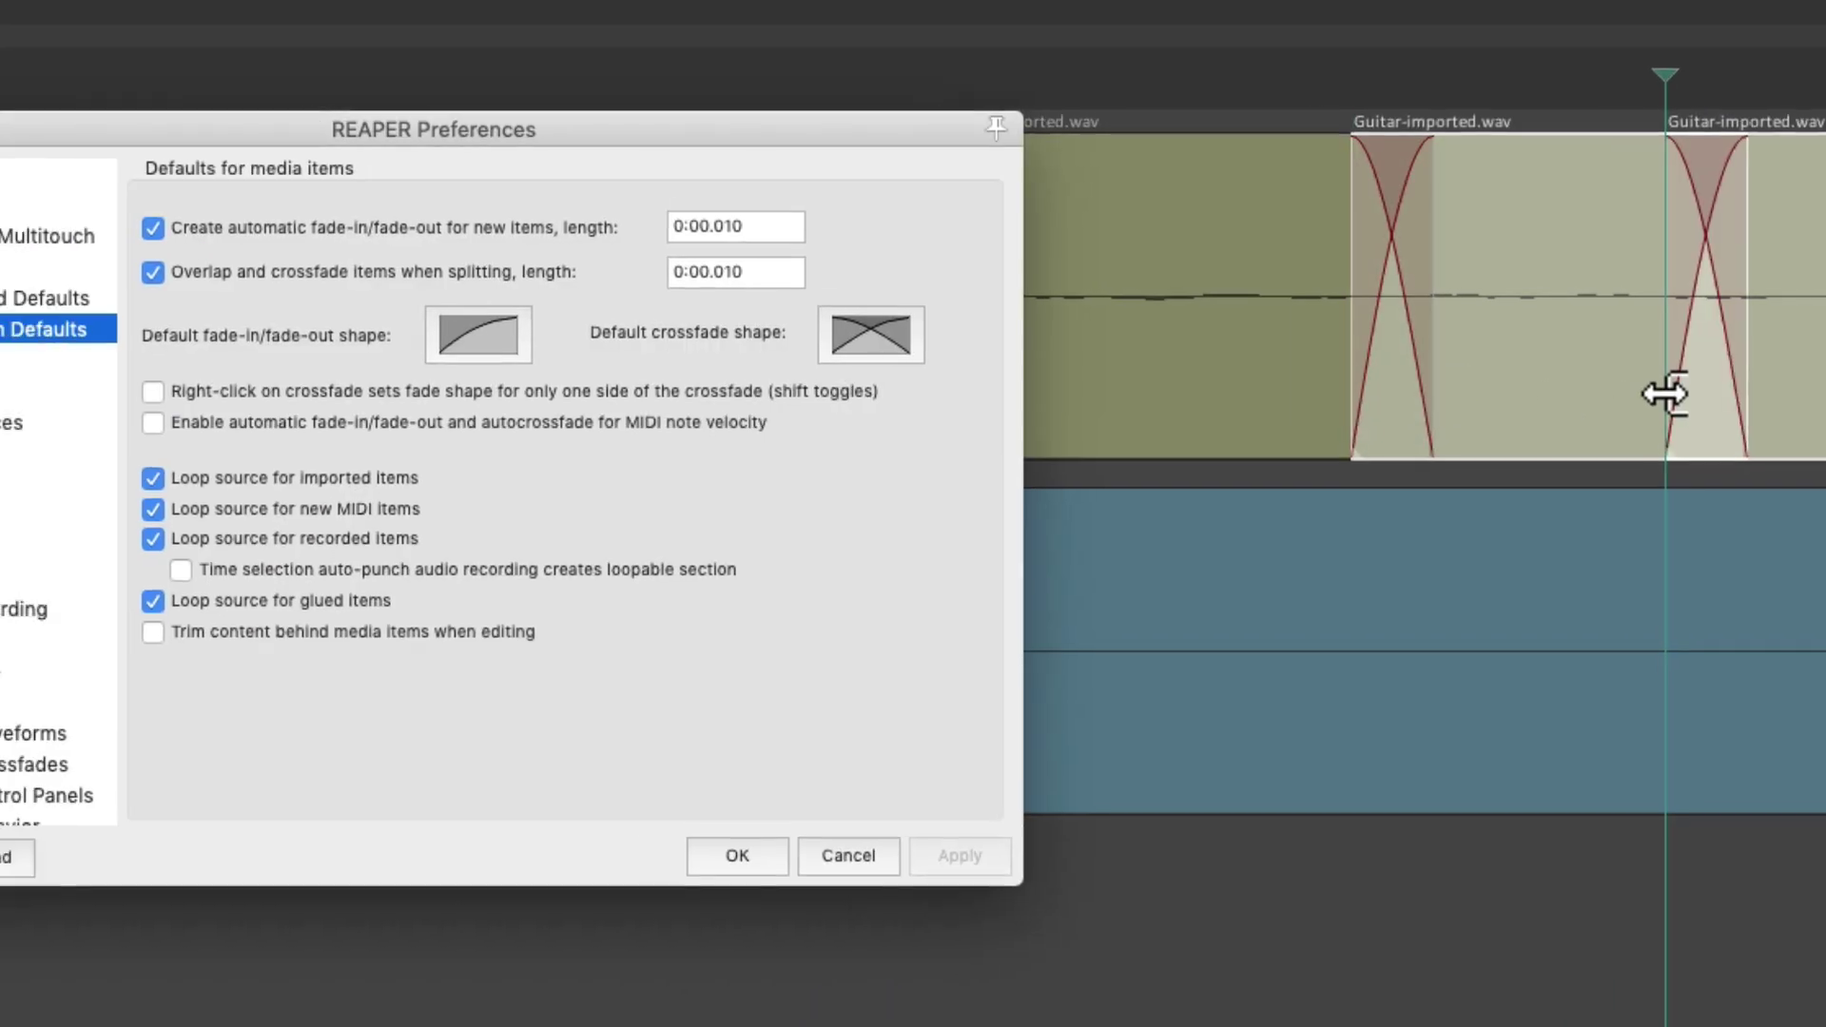
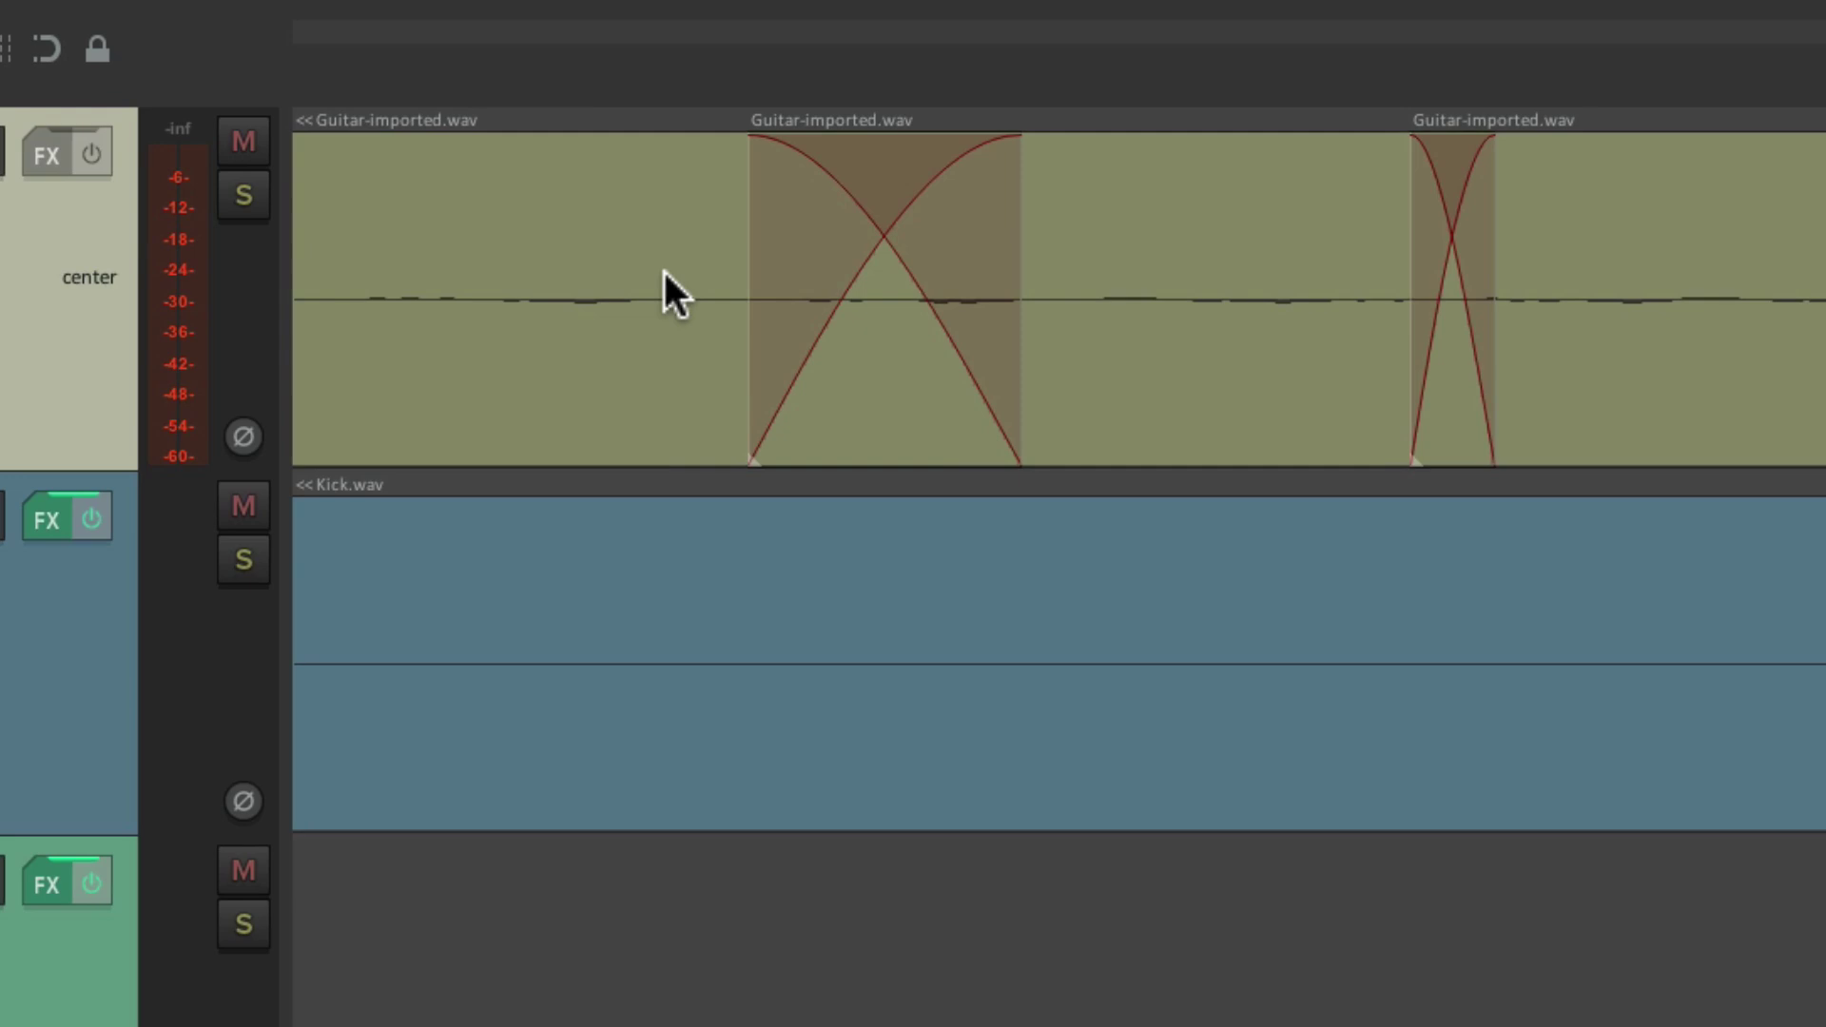
- Split the guitar item at a point before the earlier wide crossfade, and open the preferences
{"action": "scroll", "coordinate": [1158, 360], "scroll_direction": "left", "scroll_amount": 10}
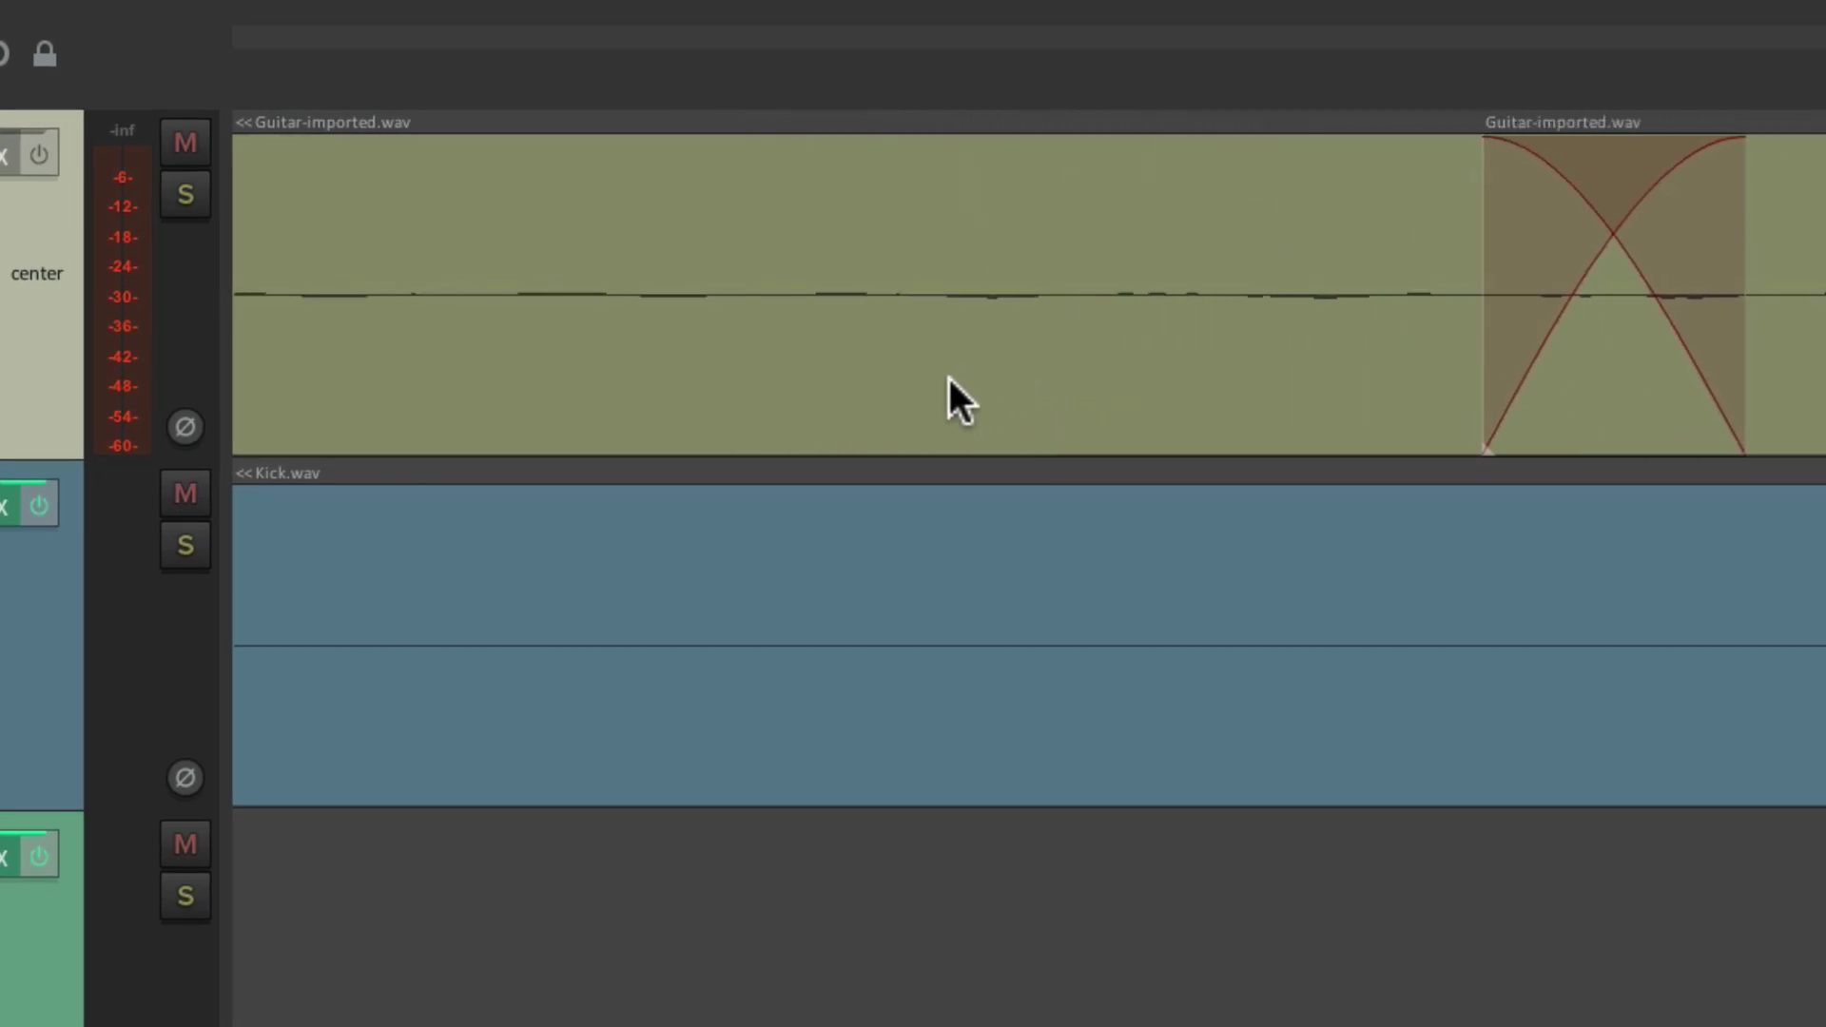
{"action": "left_click", "coordinate": [949, 377]}
{"action": "key", "text": "s"}
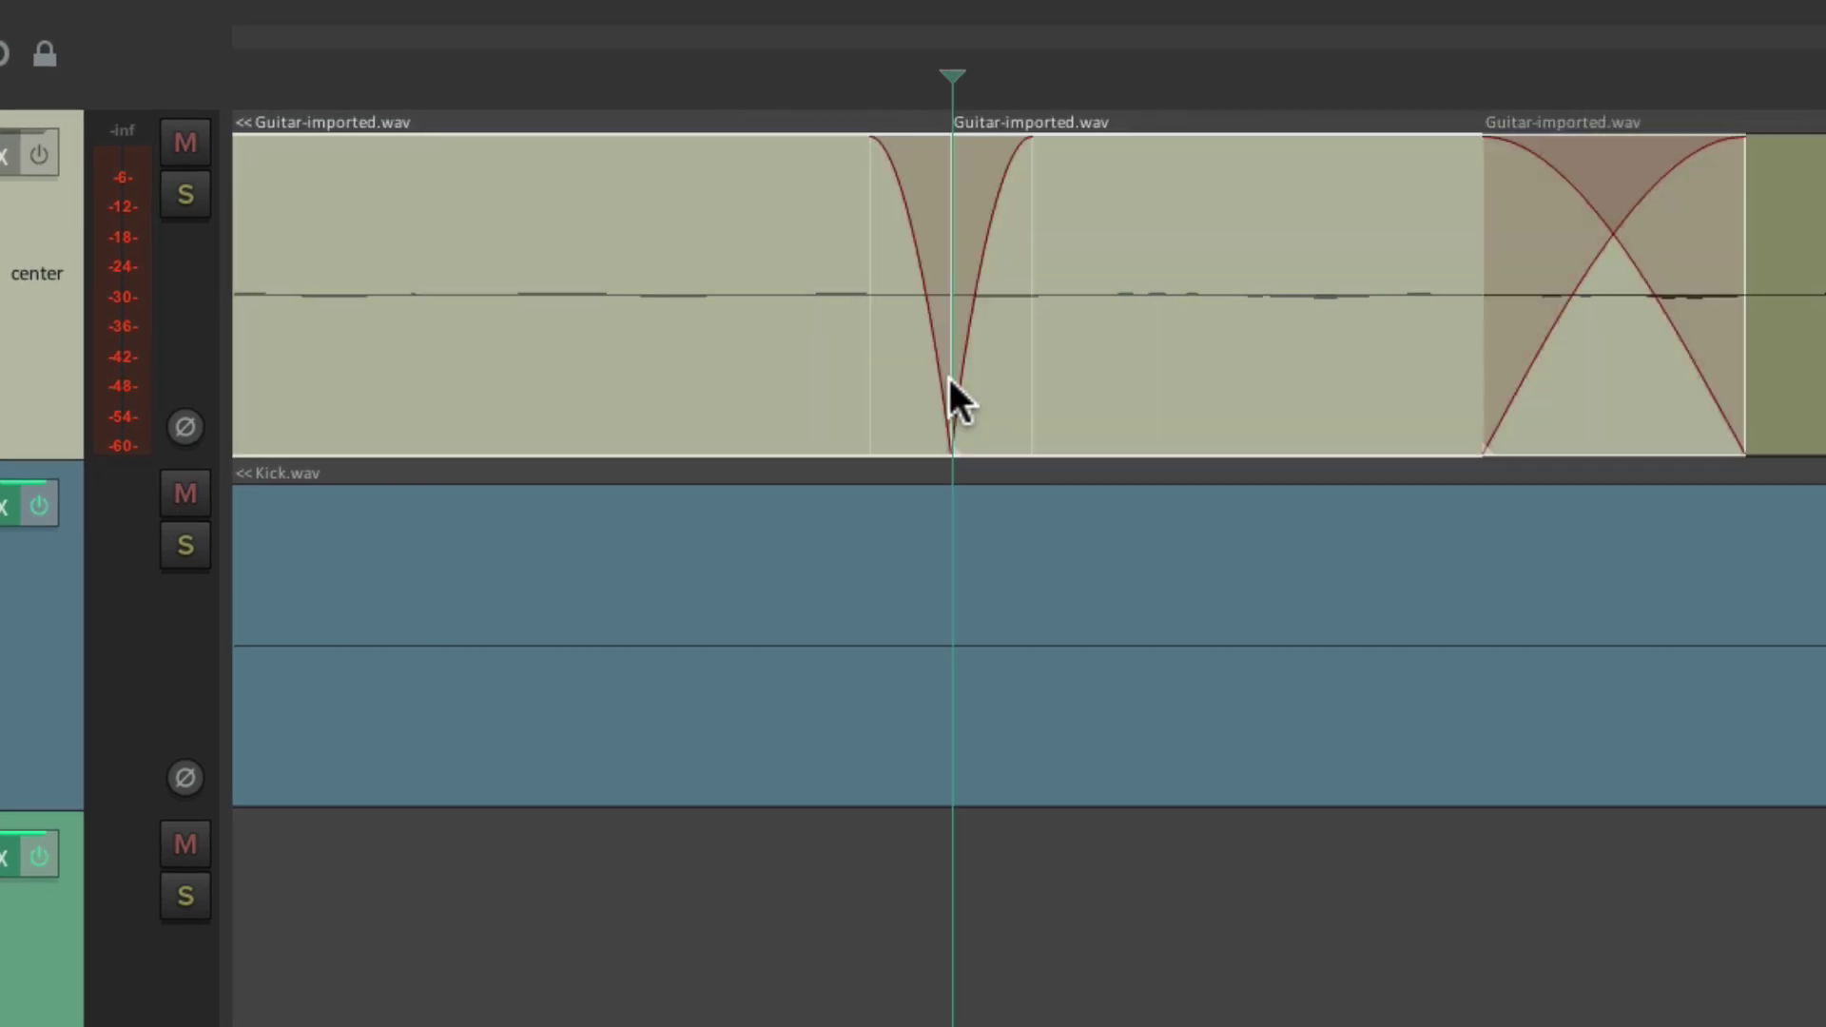
{"action": "scroll", "coordinate": [951, 378], "scroll_direction": "up", "scroll_amount": 5}
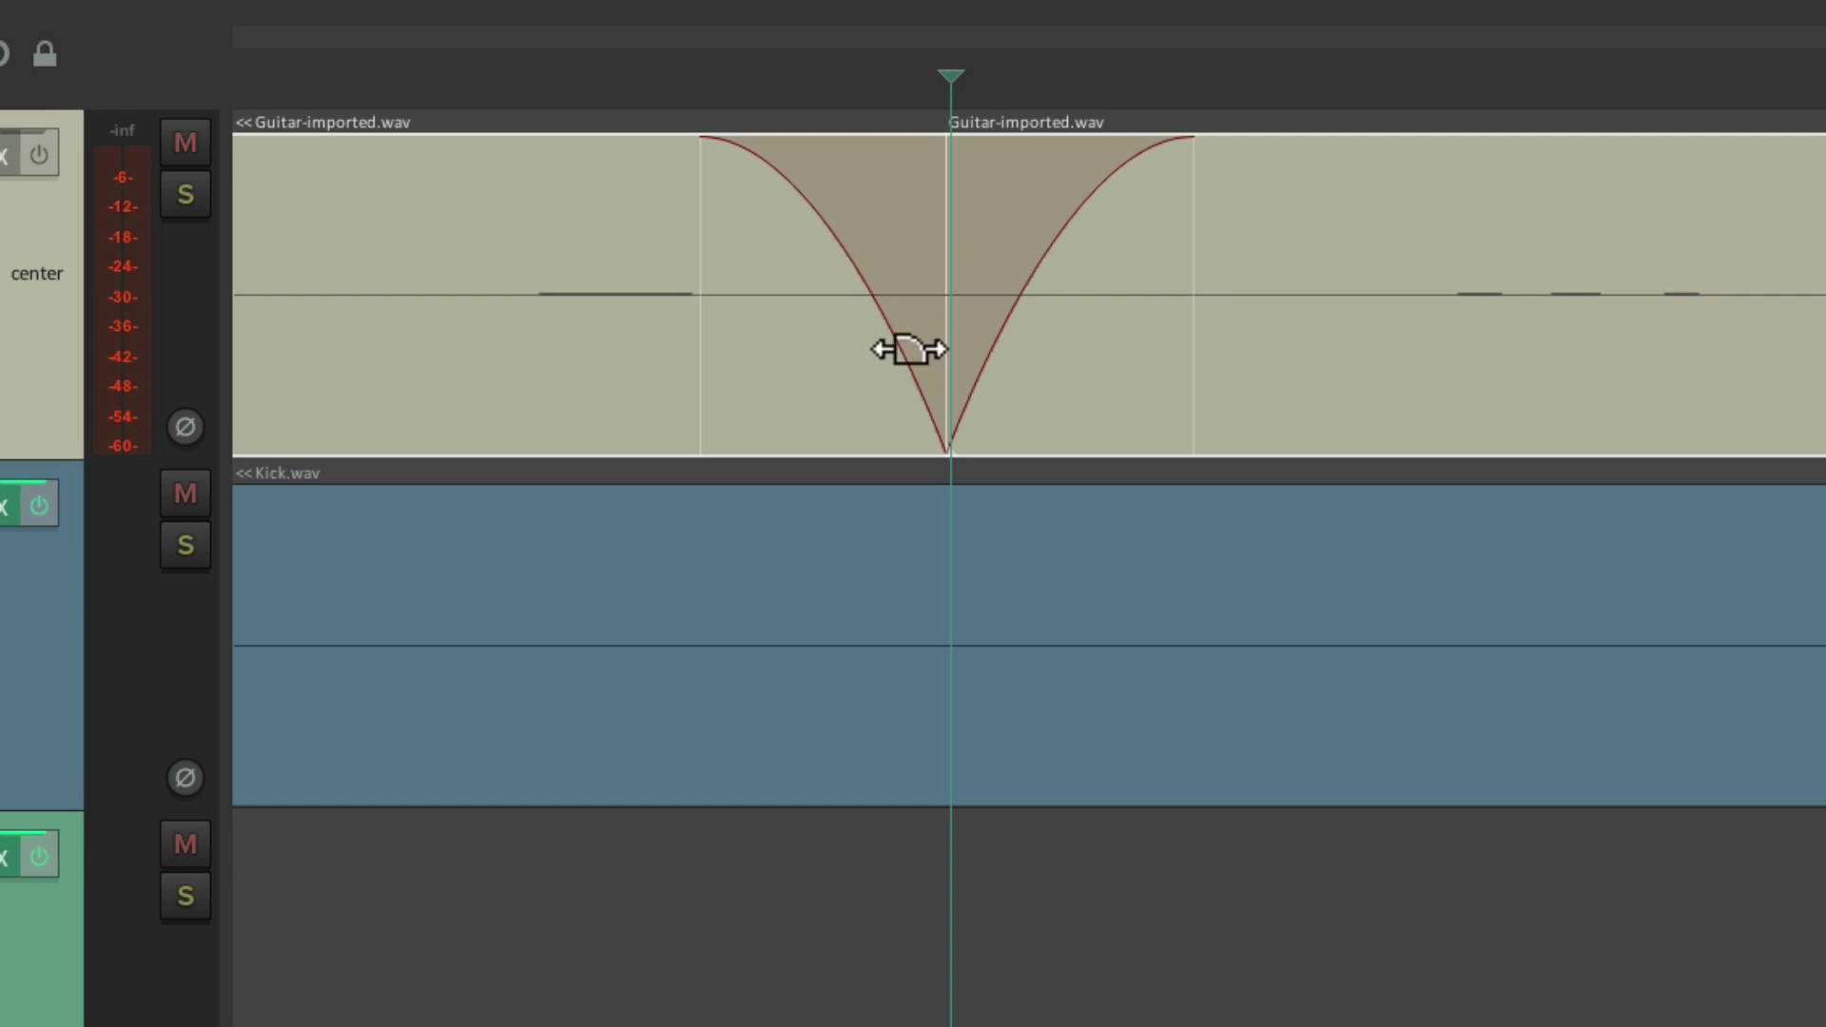
{"action": "key", "text": "super+comma"}
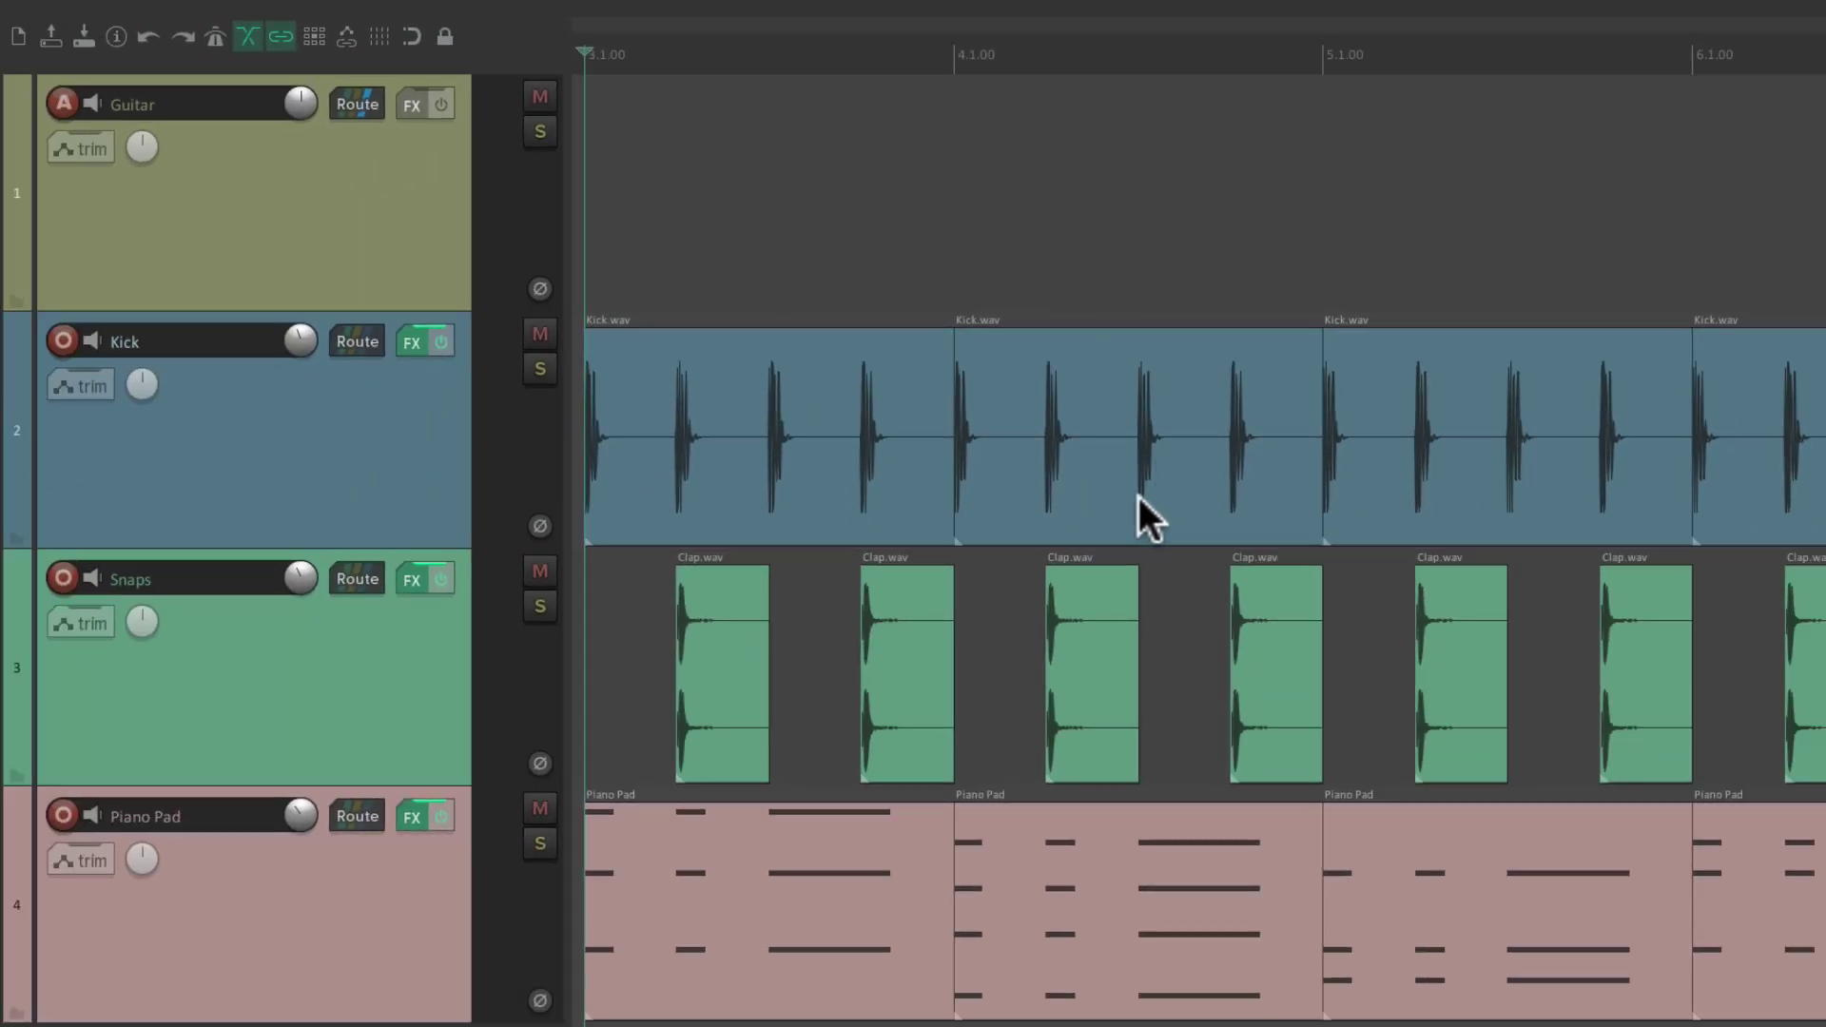
- Place two copies of a Kick item on the Guitar track, try overlapping them to crossfade, and undo the changes
{"action": "left_click_drag", "start_coordinate": [1079, 385], "coordinate": [959, 160]}
{"action": "left_click_drag", "start_coordinate": [989, 171], "coordinate": [1410, 226]}
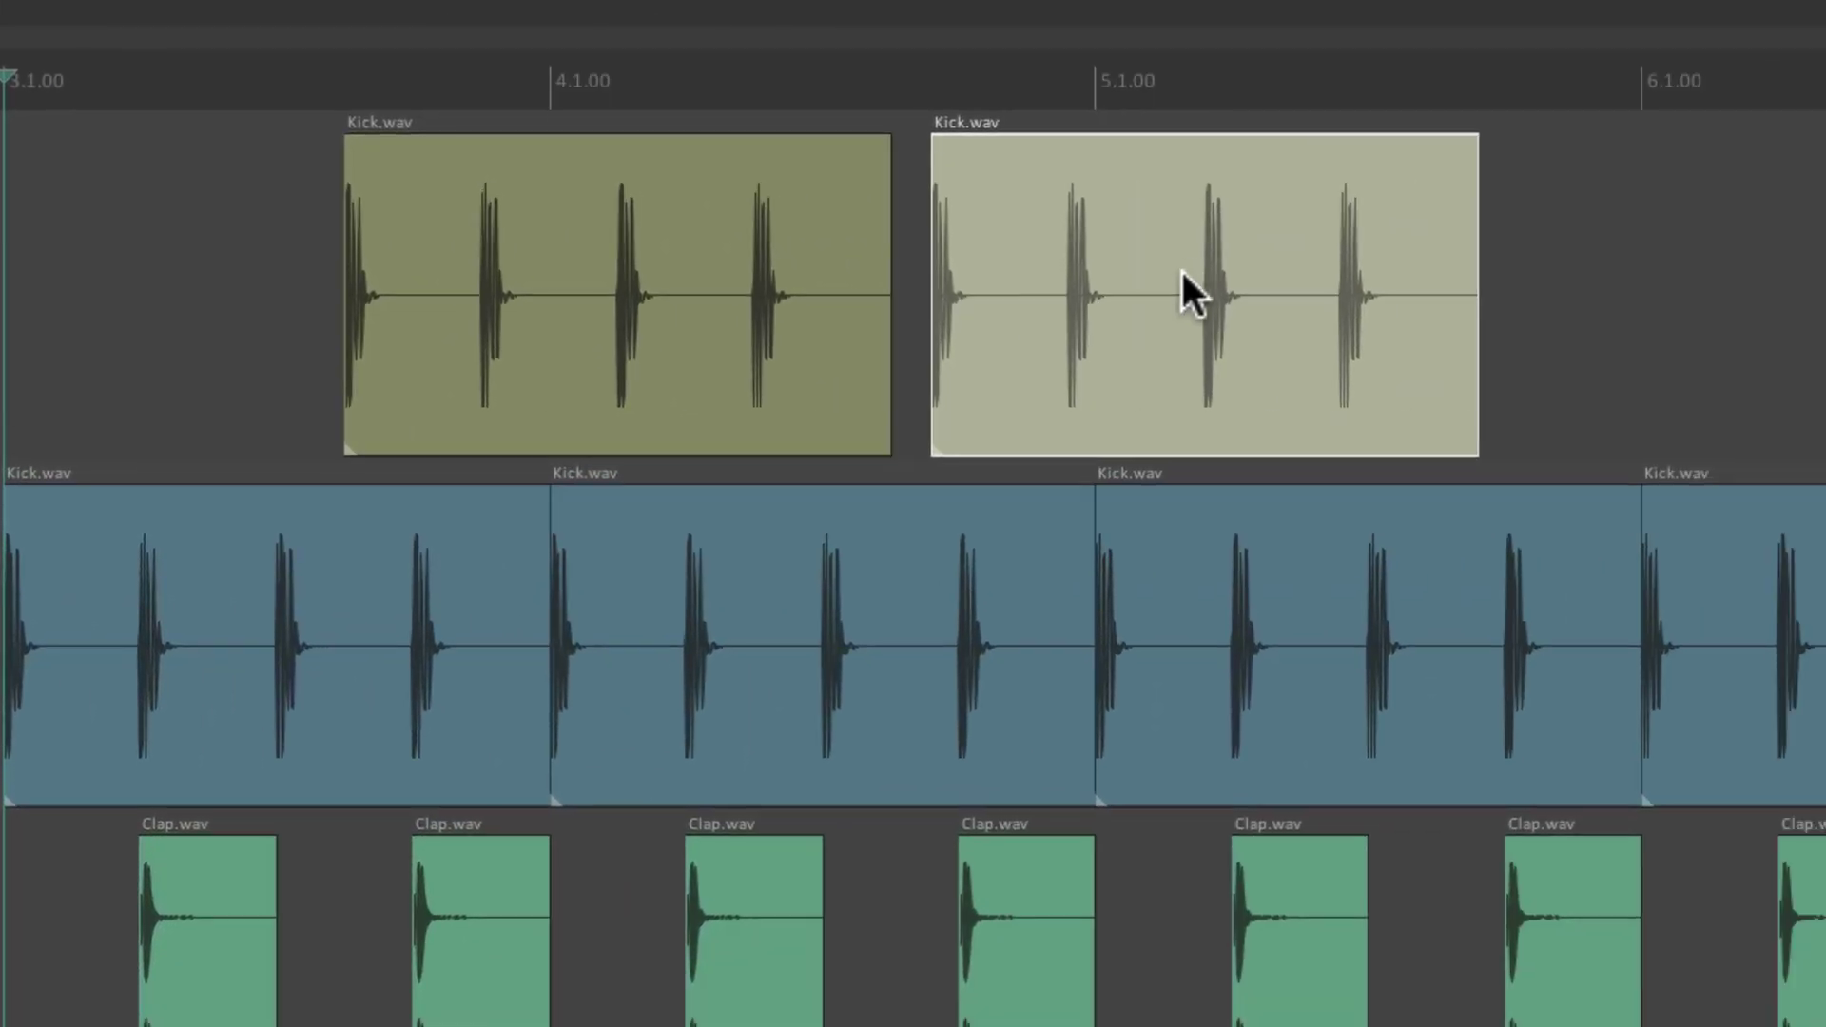
{"action": "left_click_drag", "start_coordinate": [1181, 272], "coordinate": [942, 278]}
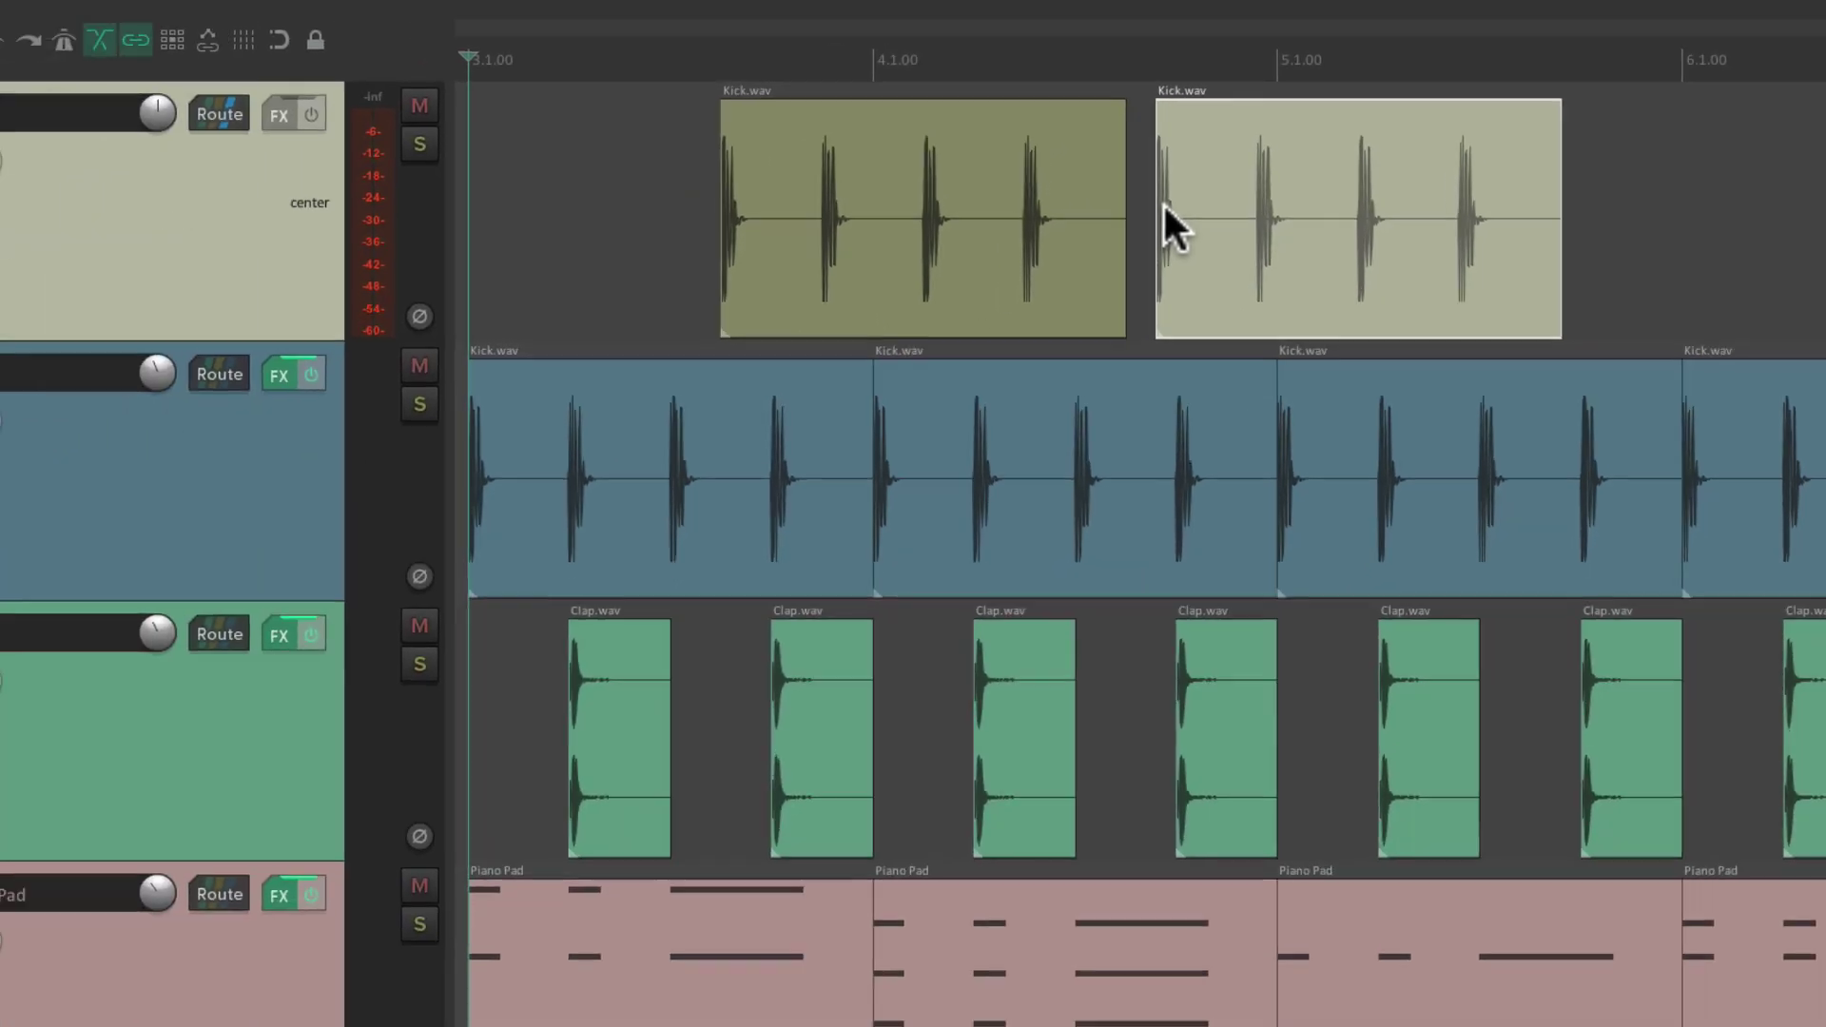
{"action": "key", "text": "ctrl+z"}
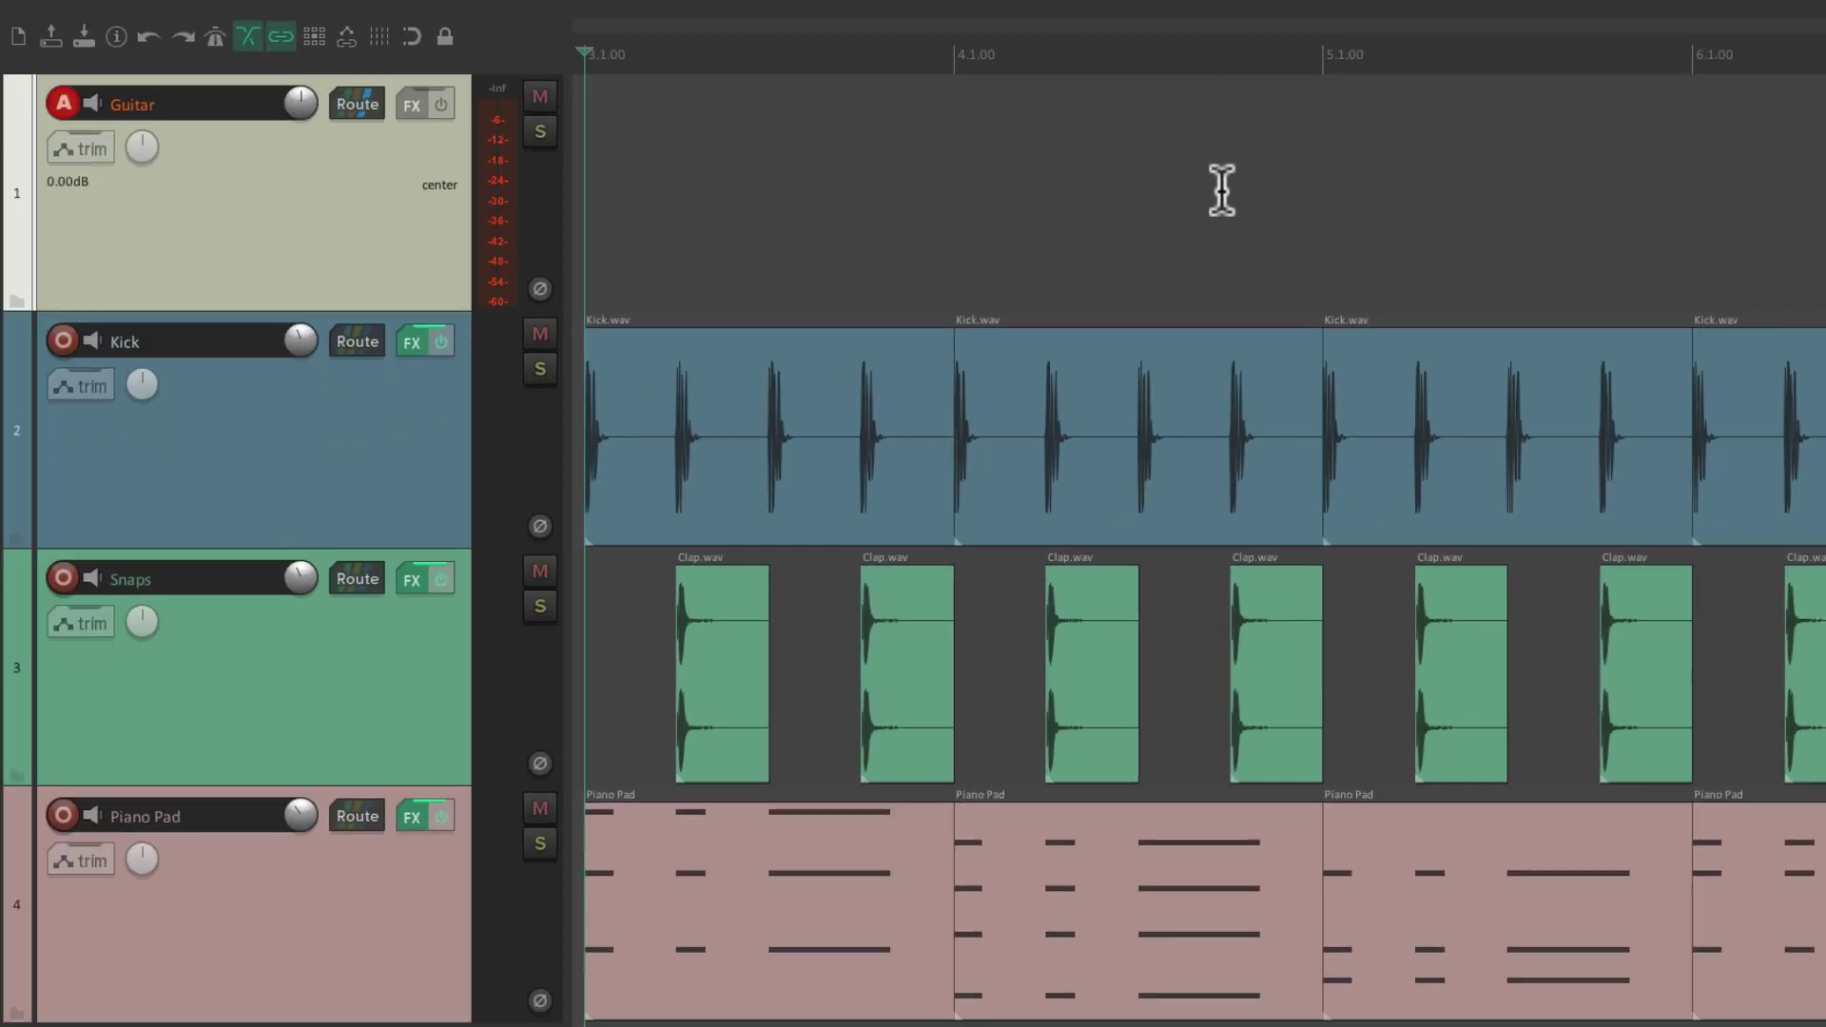
- Place two copies of the Piano Pad item from measure 4 on the Guitar track, and move the second closer to the first
{"action": "left_click", "coordinate": [1070, 846]}
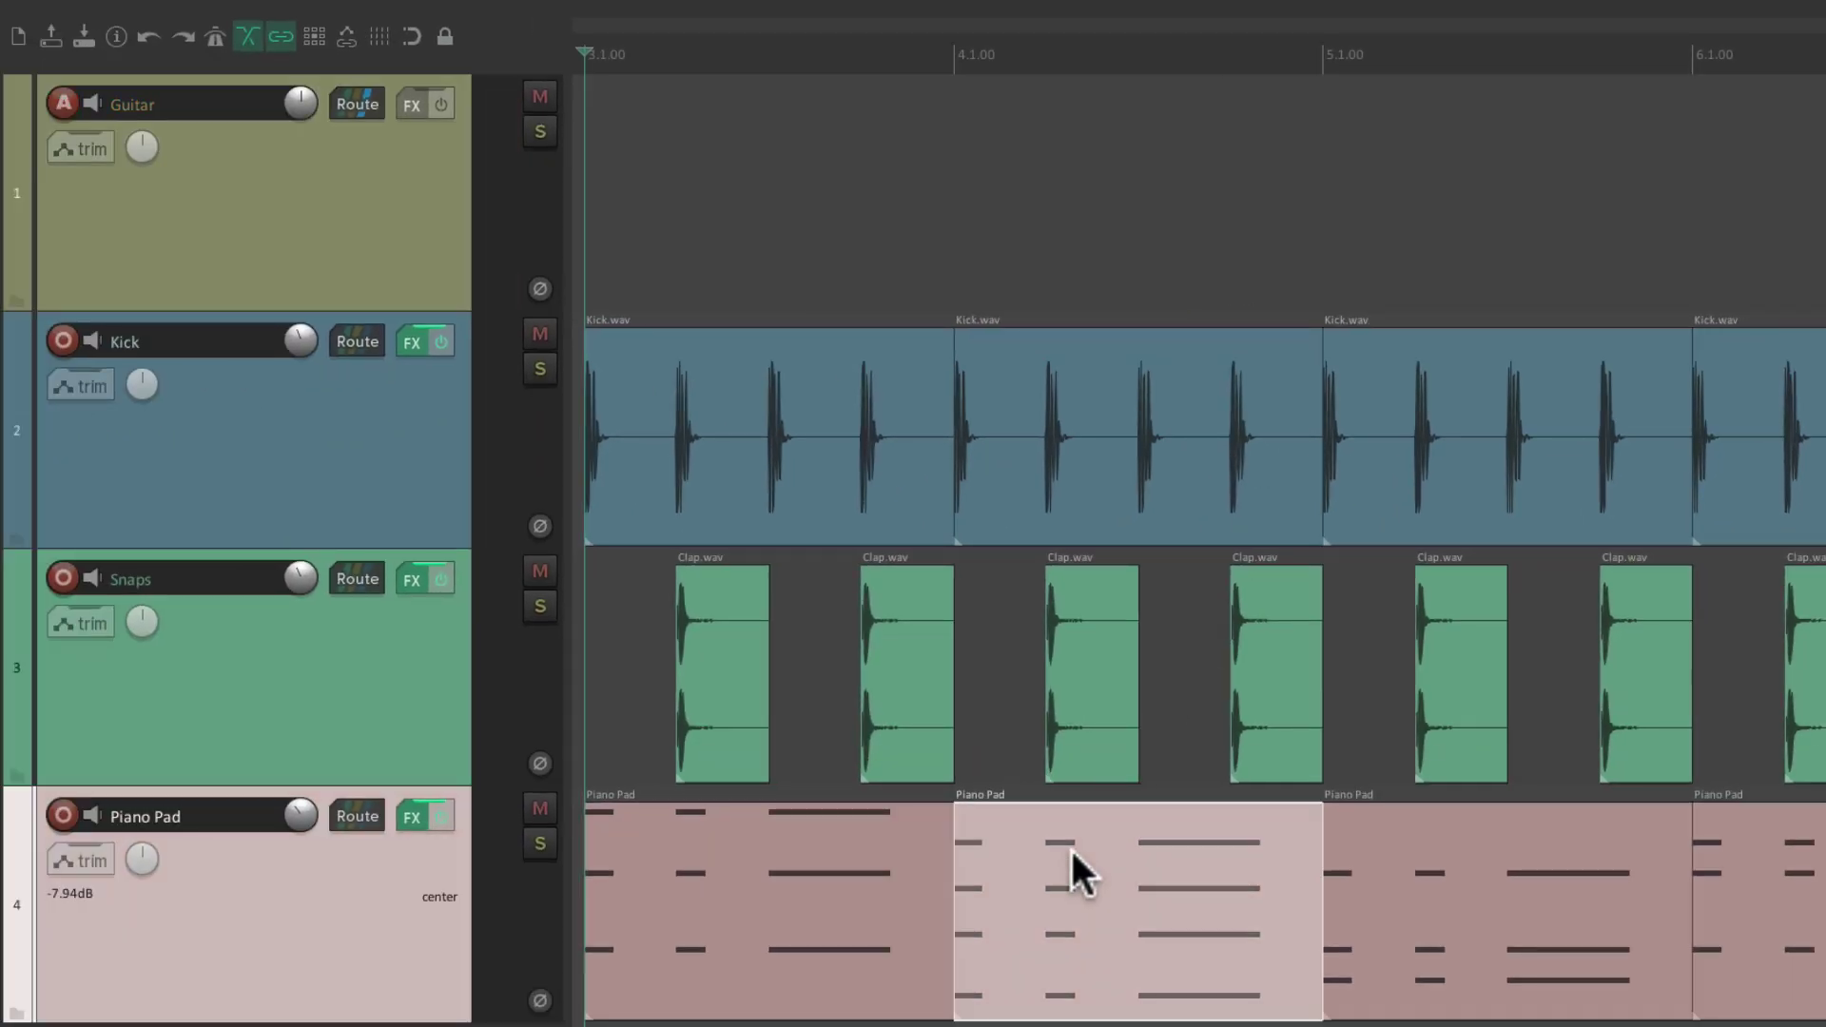
{"action": "left_click_drag", "start_coordinate": [1070, 846], "coordinate": [1447, 211]}
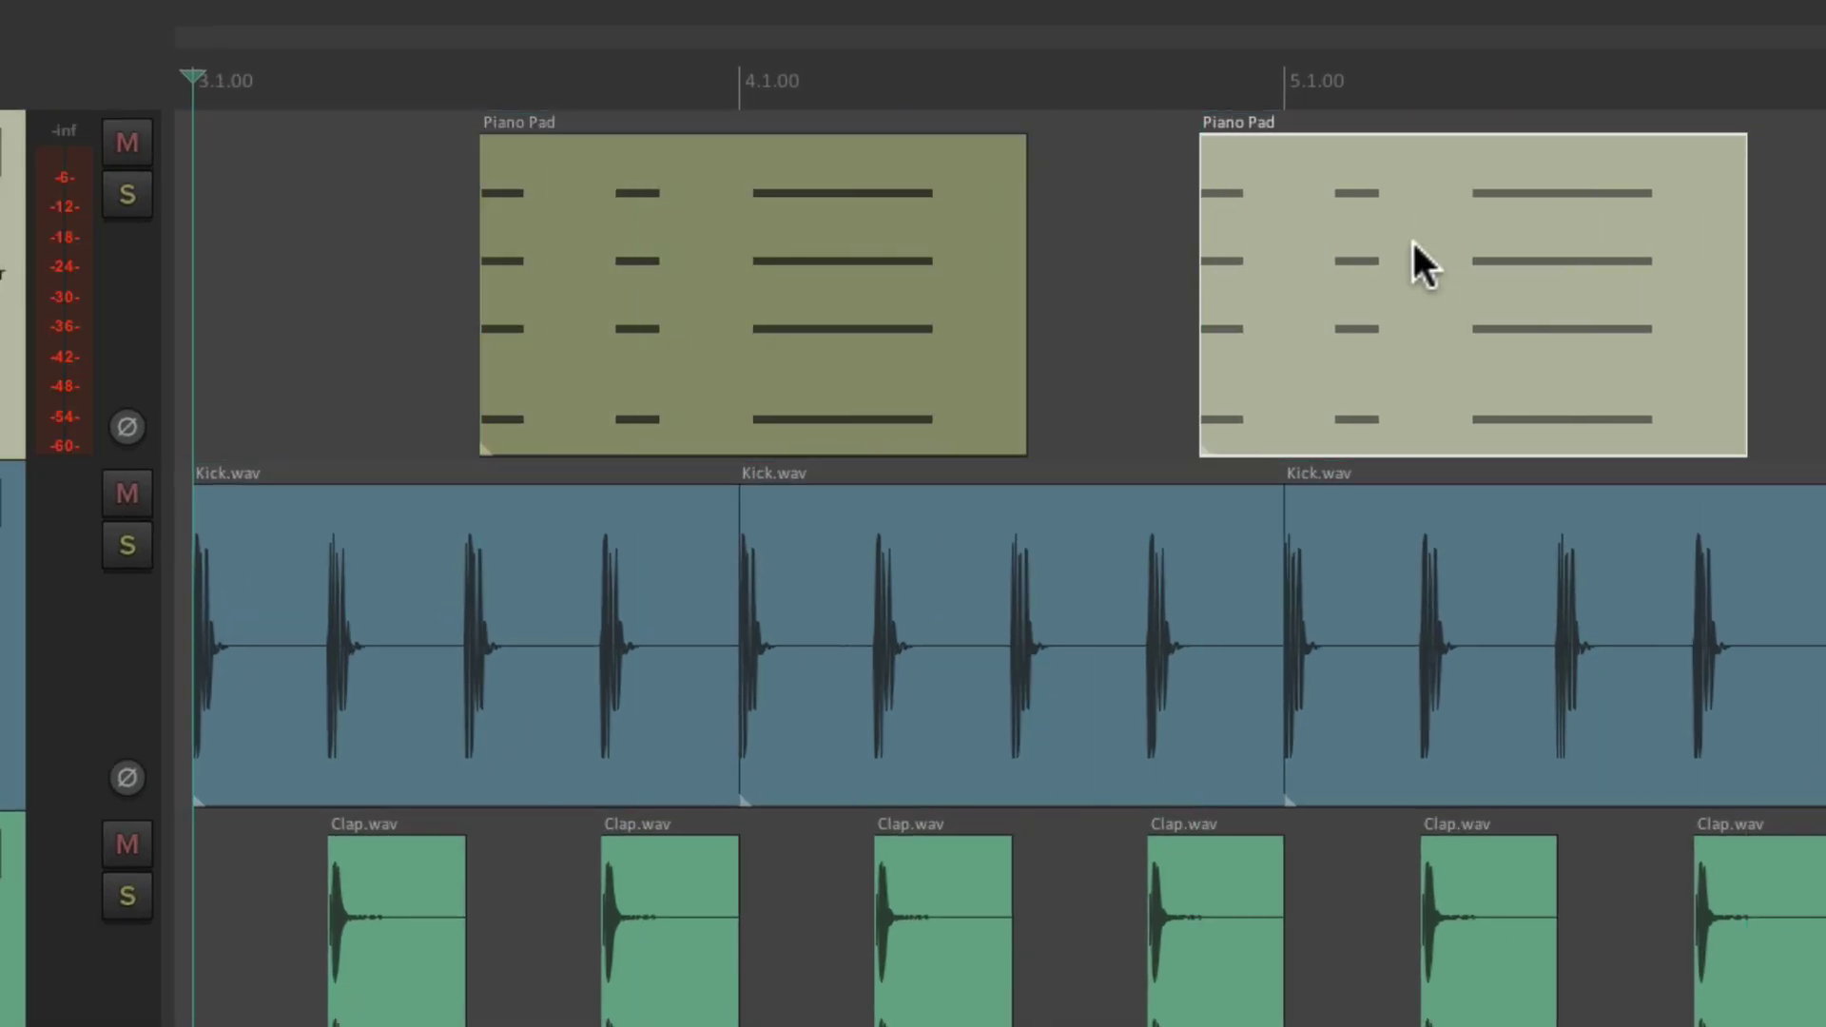
{"action": "left_click_drag", "start_coordinate": [1414, 242], "coordinate": [1228, 261]}
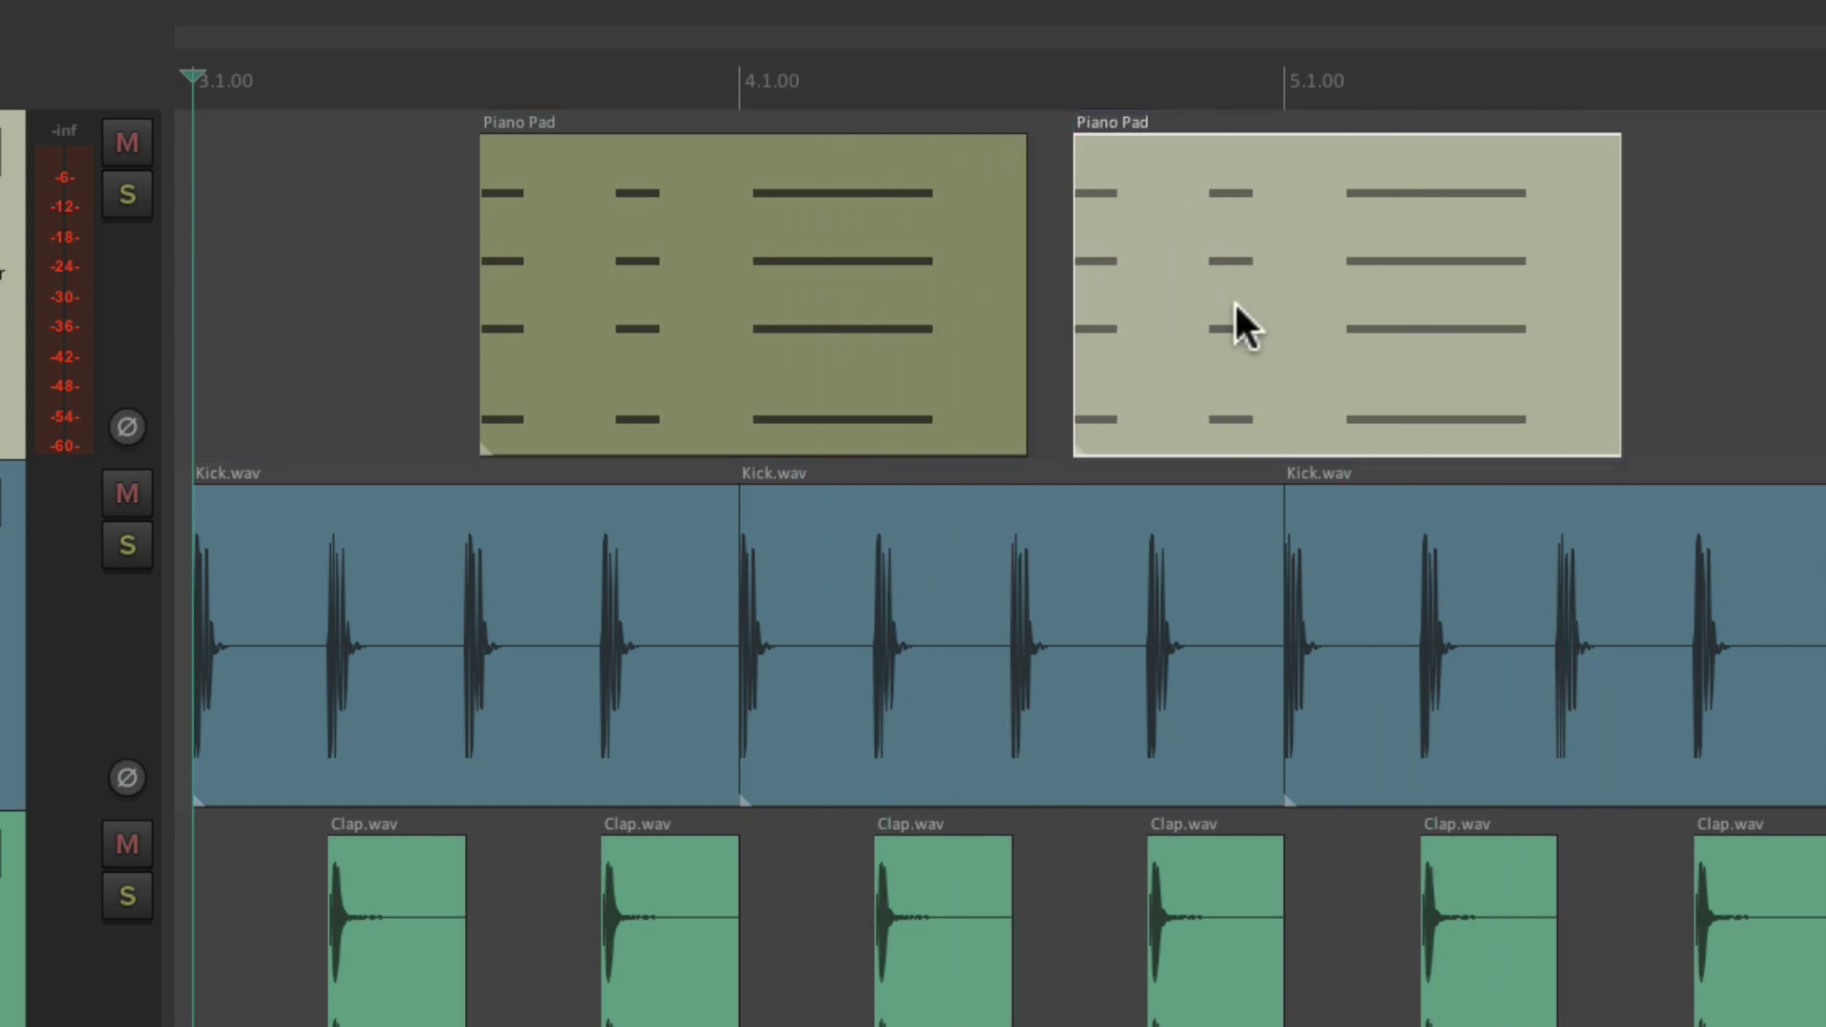
- Enable automatic fade-in/fade-out and autocrossfade for MIDI note velocity in the media item defaults
{"action": "key", "text": "super+comma"}
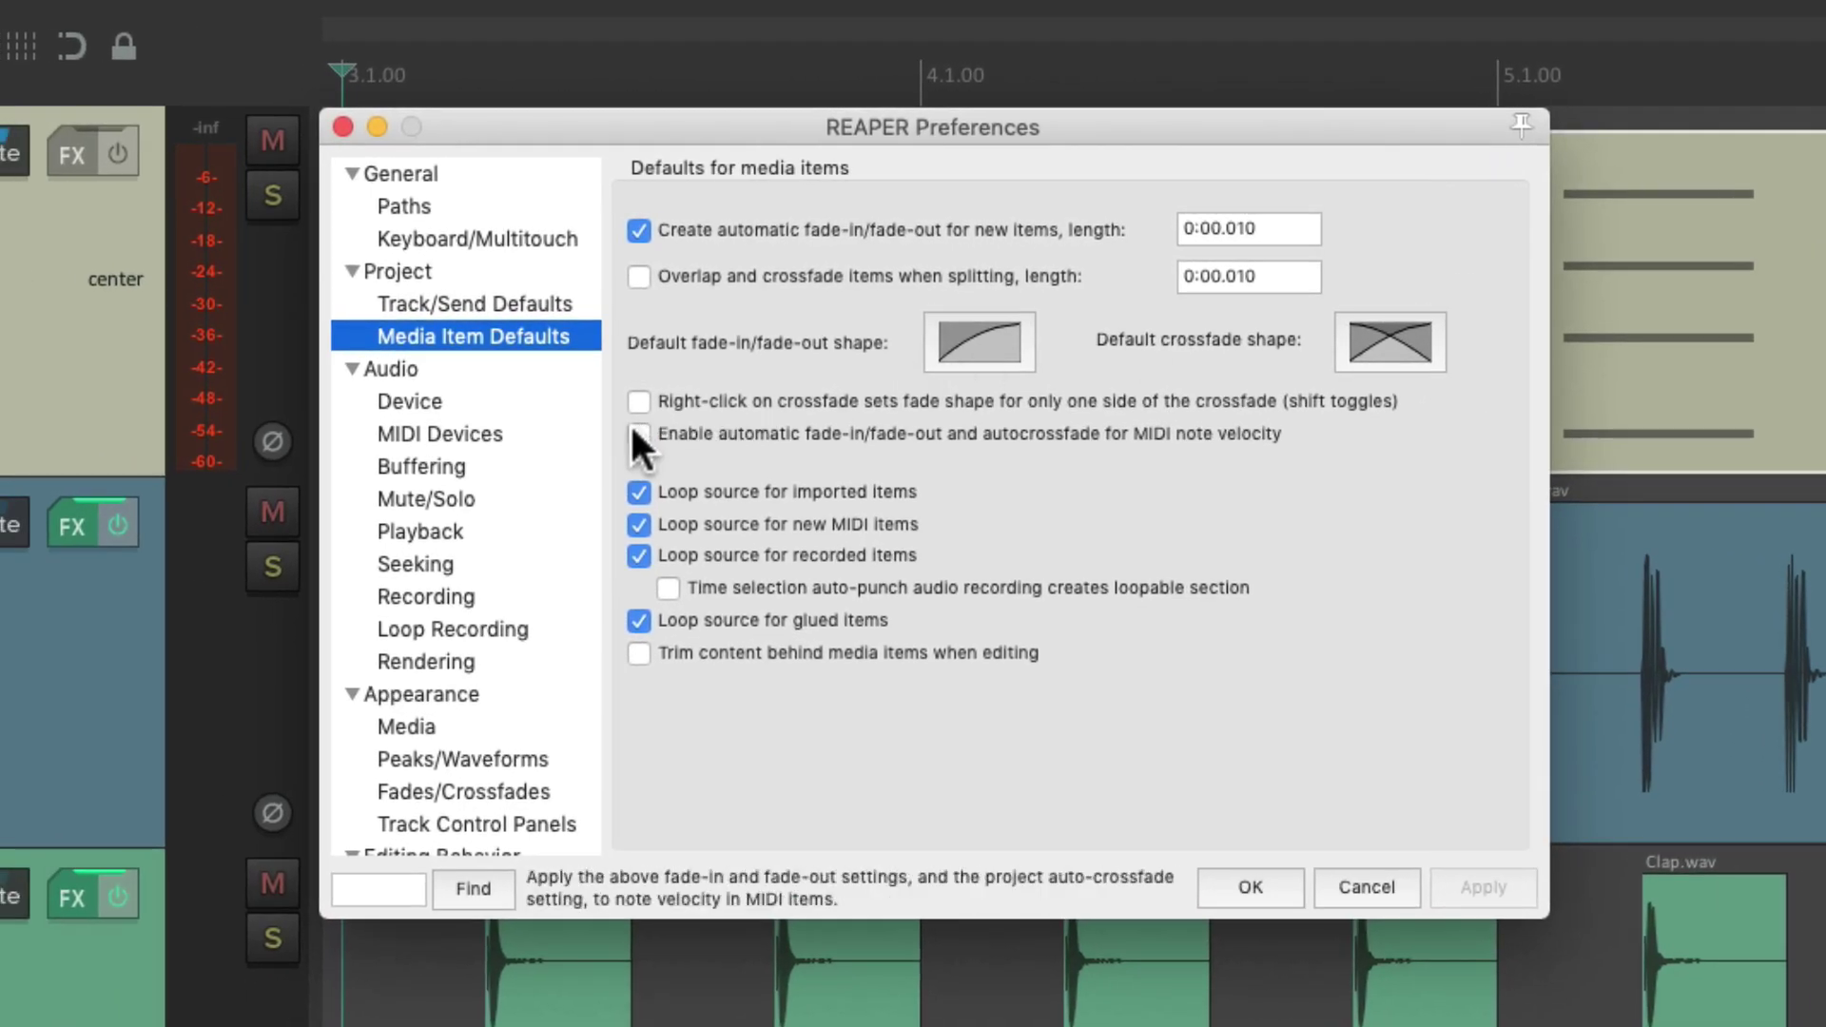
{"action": "left_click", "coordinate": [635, 435]}
{"action": "key", "text": "Return"}
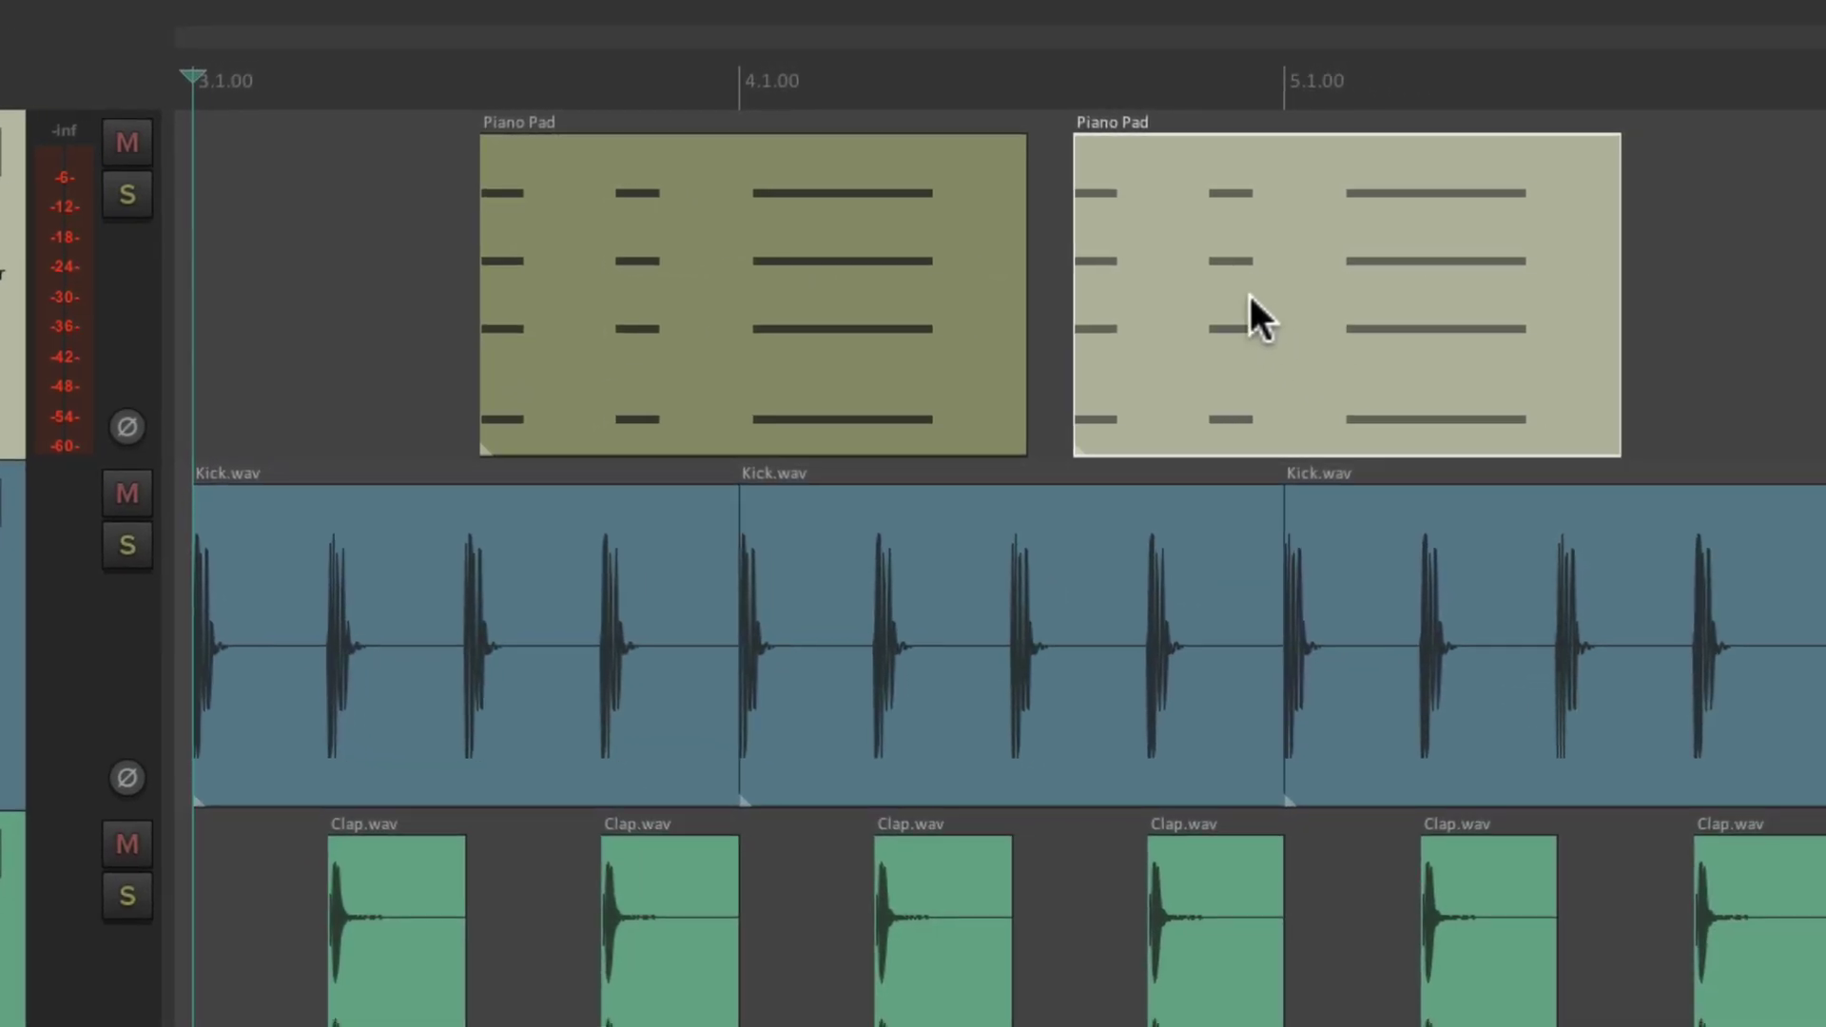
- Overlap the second Piano Pad copy with the first to crossfade them, separate the two, and overlap them again
{"action": "left_click_drag", "start_coordinate": [1240, 256], "coordinate": [1060, 289]}
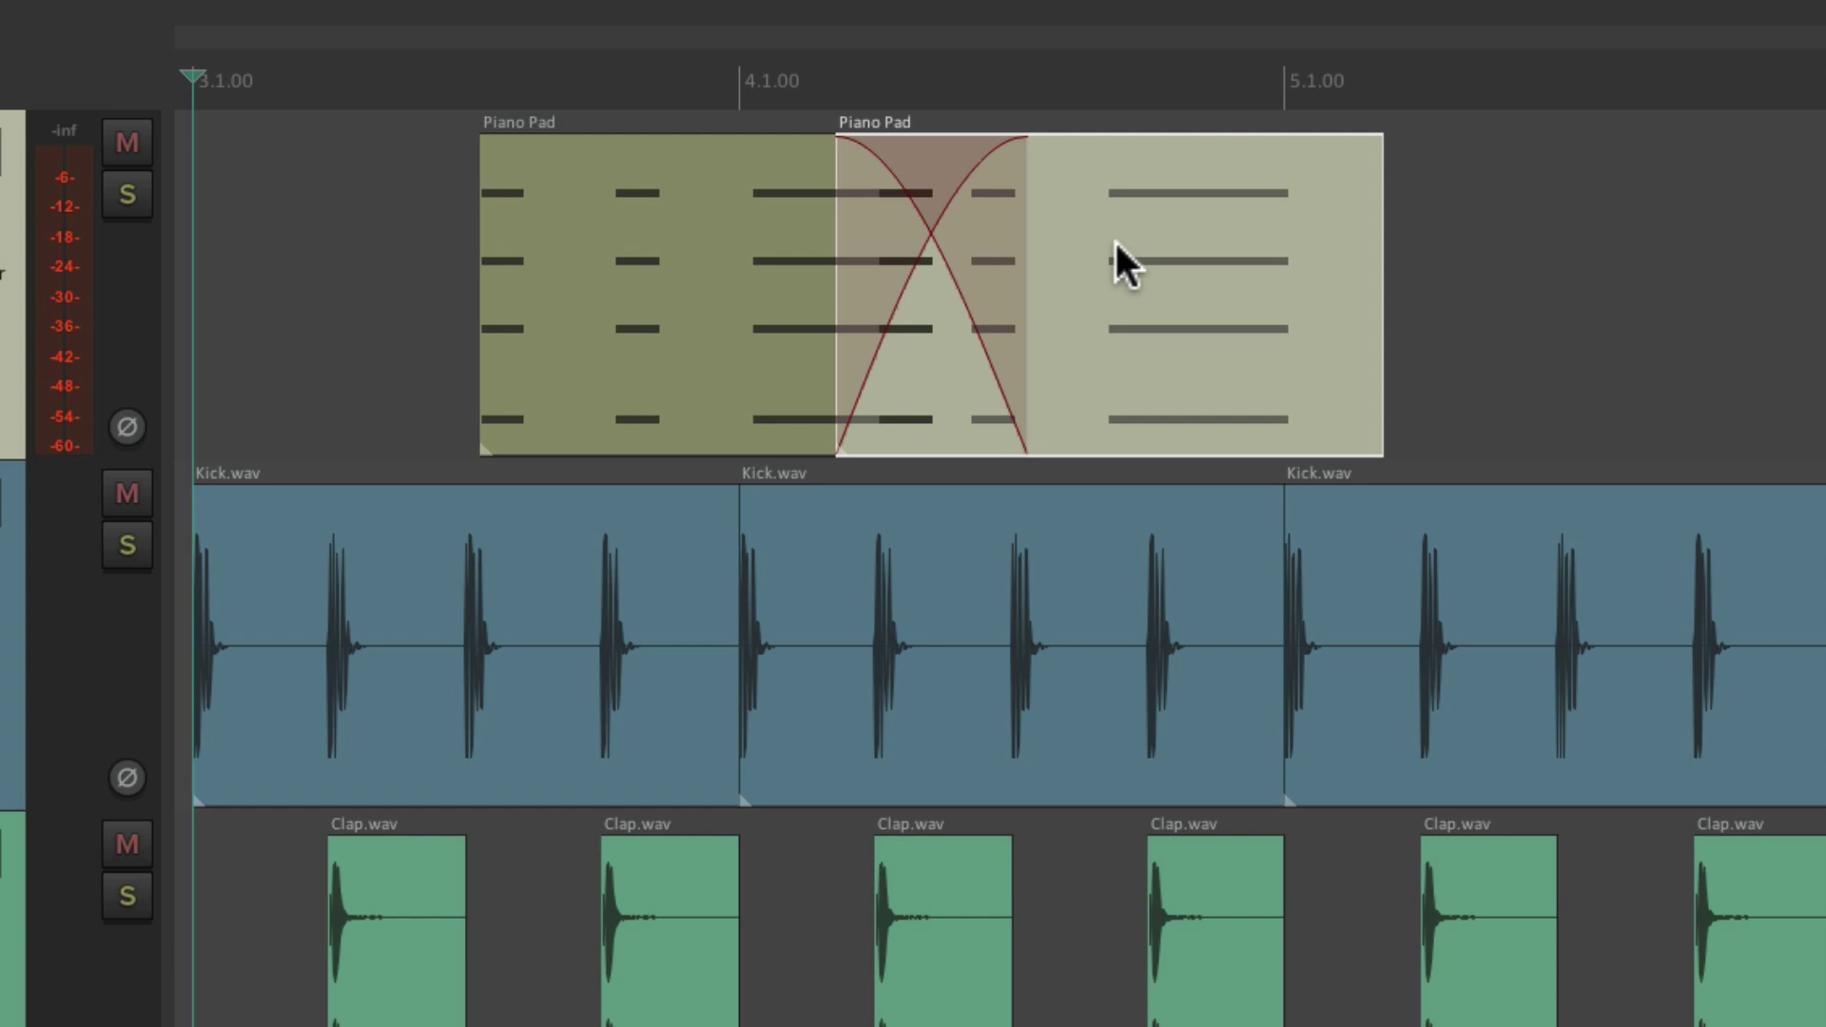
{"action": "left_click_drag", "start_coordinate": [1115, 239], "coordinate": [1358, 239]}
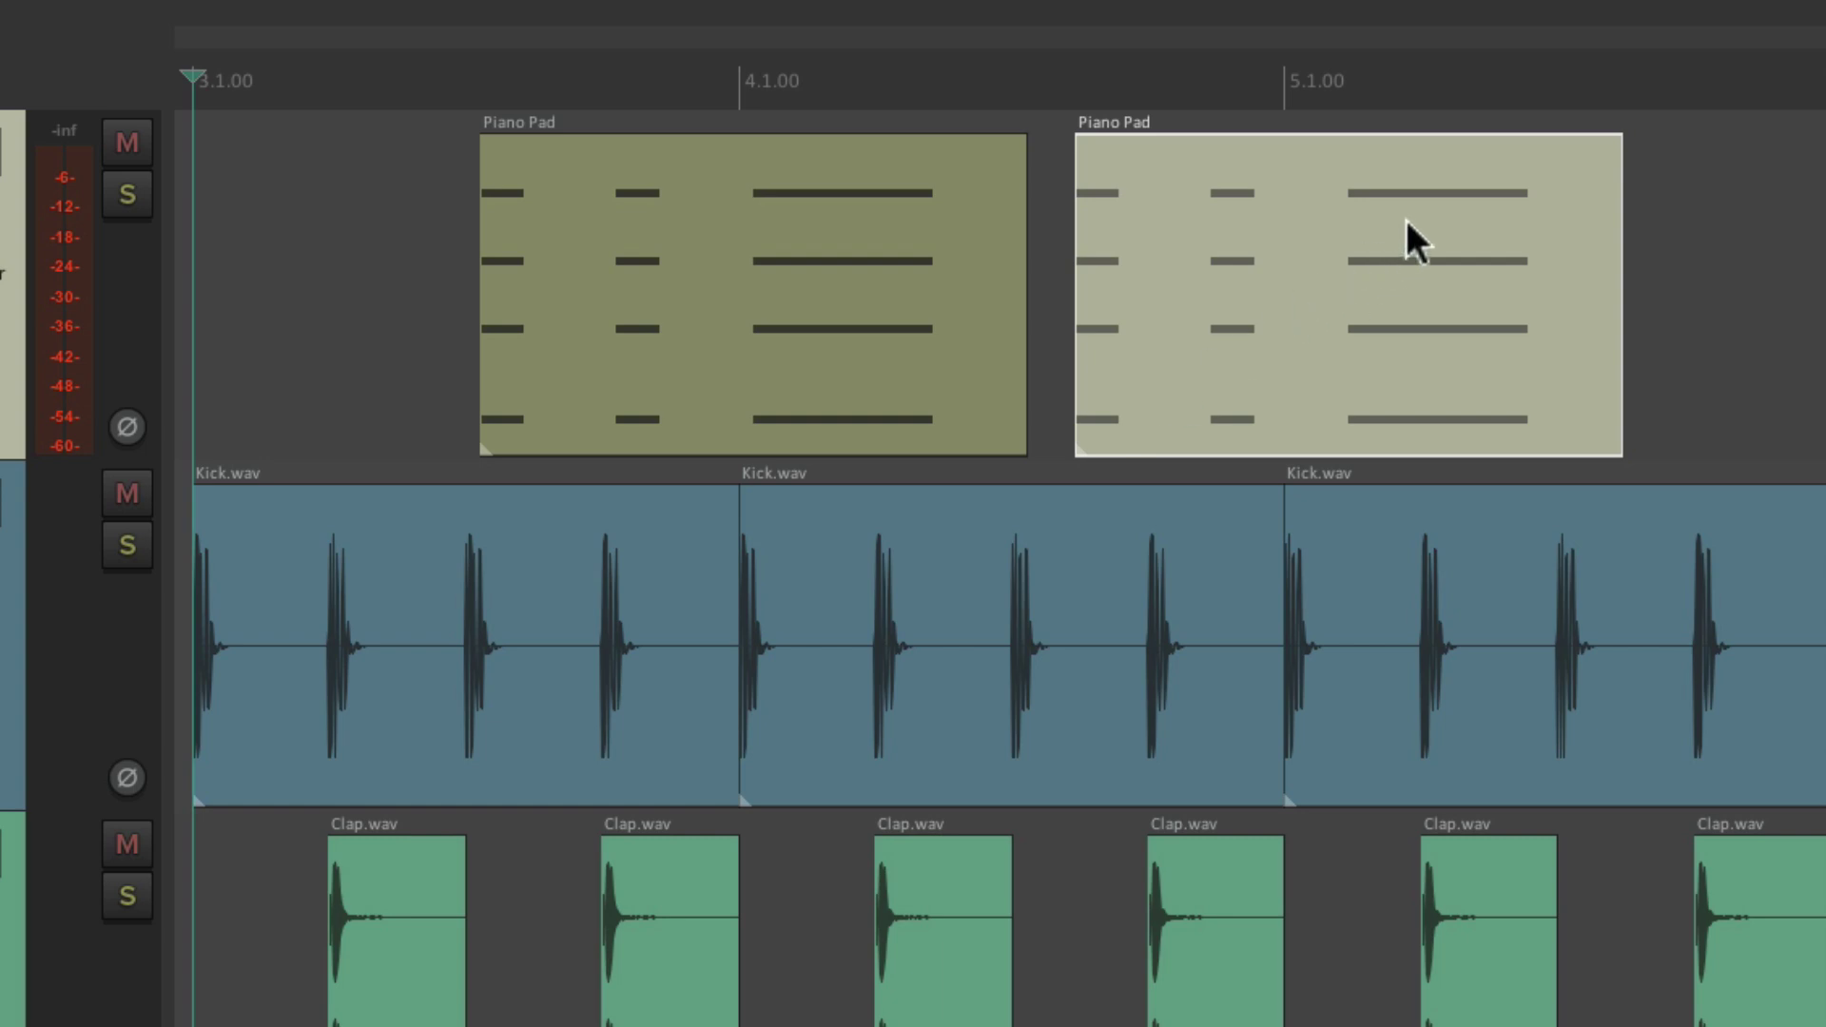
{"action": "left_click_drag", "start_coordinate": [1406, 220], "coordinate": [907, 241]}
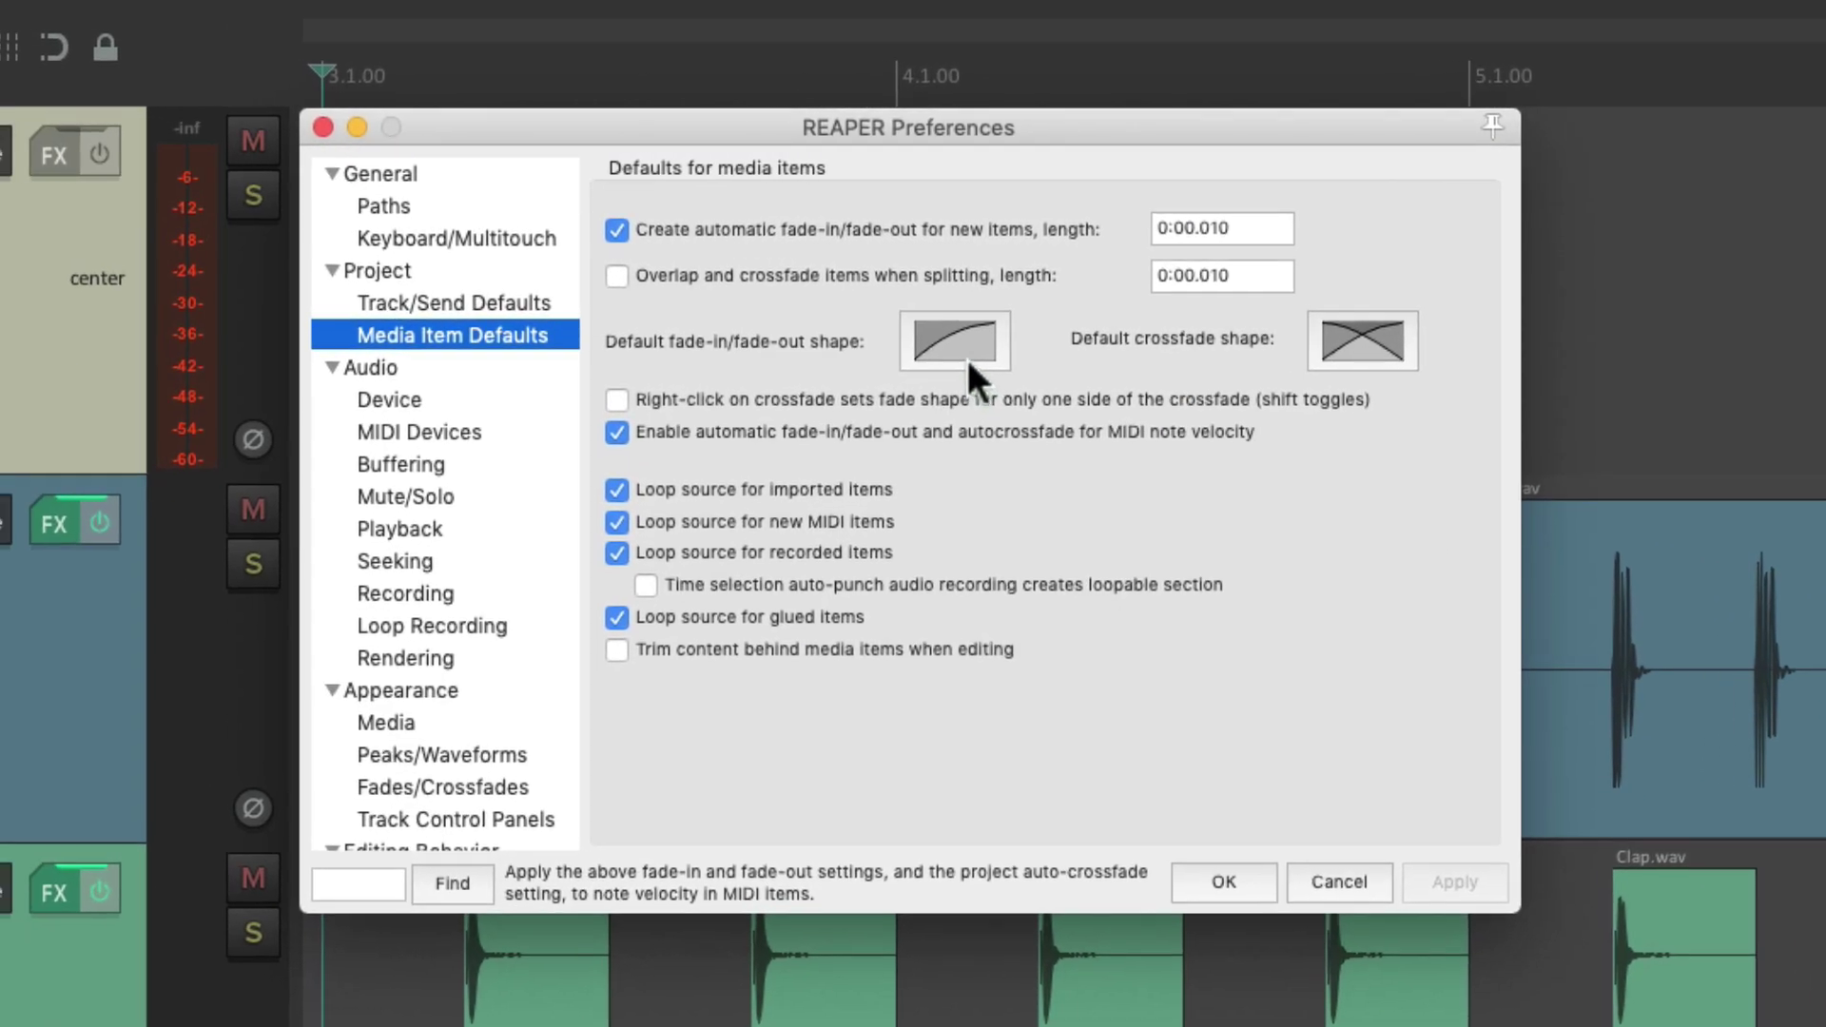
- Turn automatic fades and autocrossfade for MIDI note velocity off and back on in the media item defaults
{"action": "left_click", "coordinate": [640, 434]}
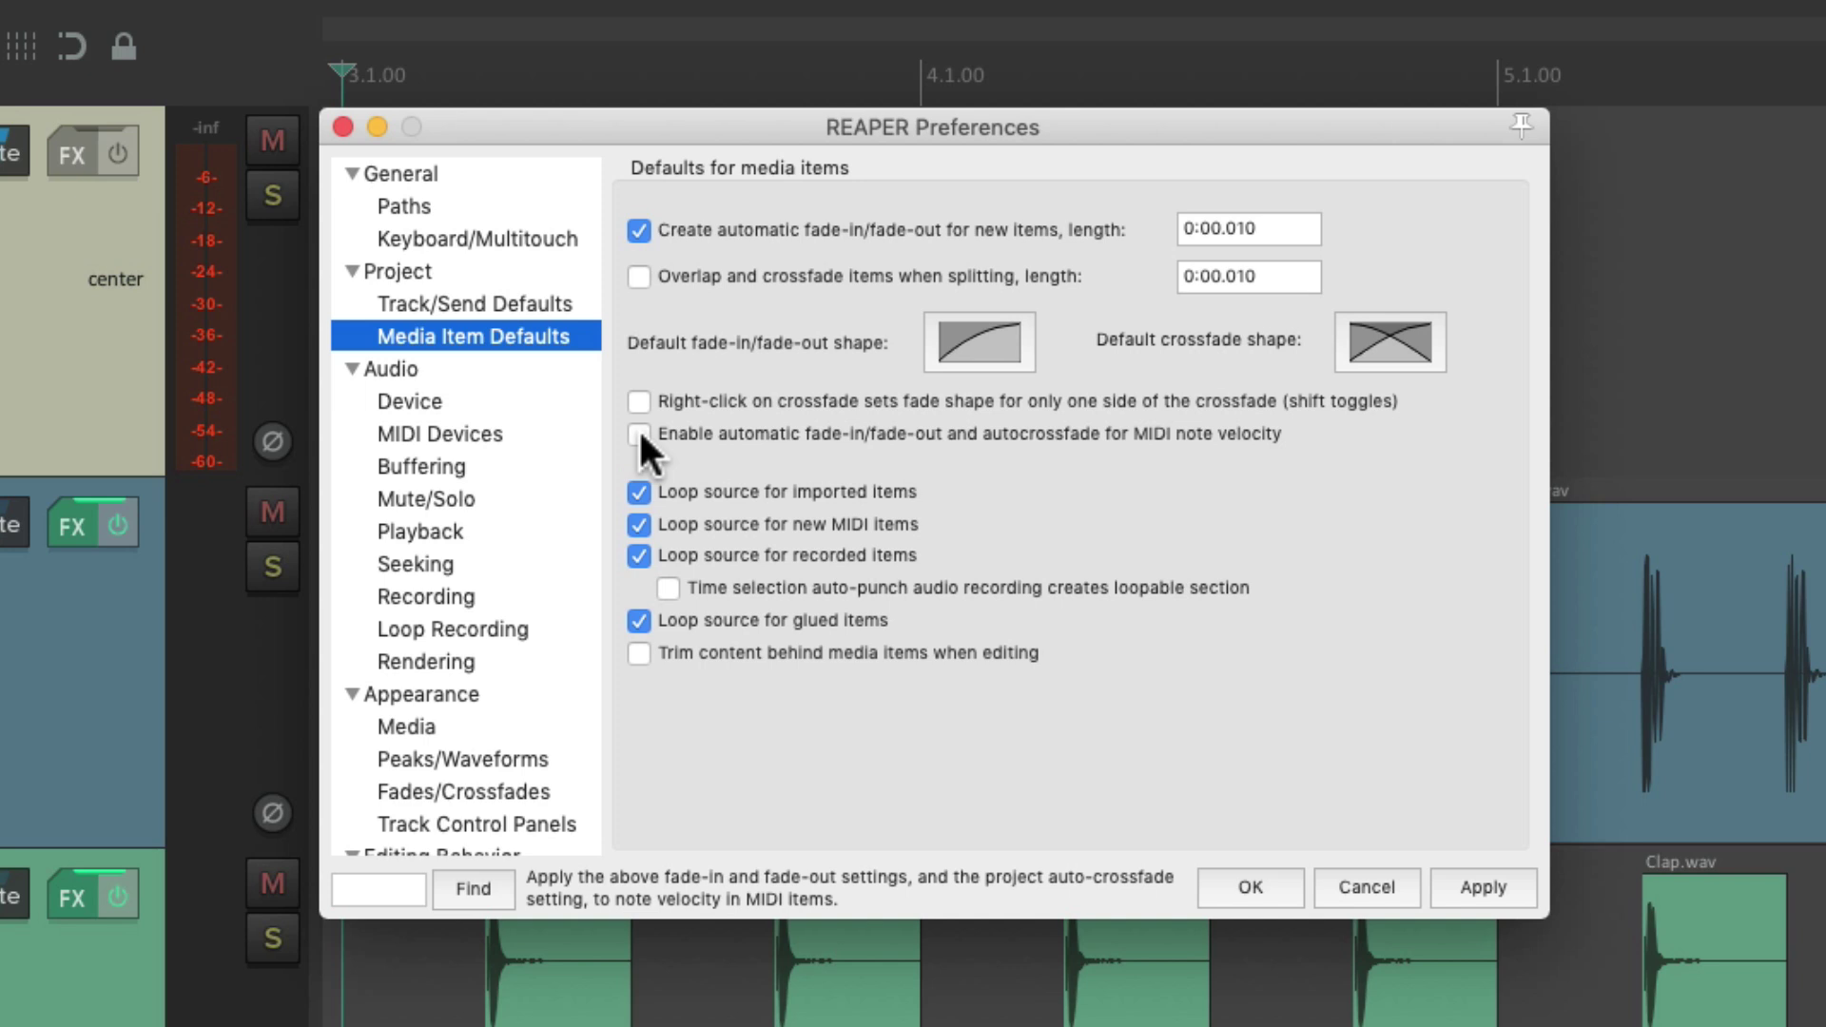
{"action": "left_click", "coordinate": [640, 434]}
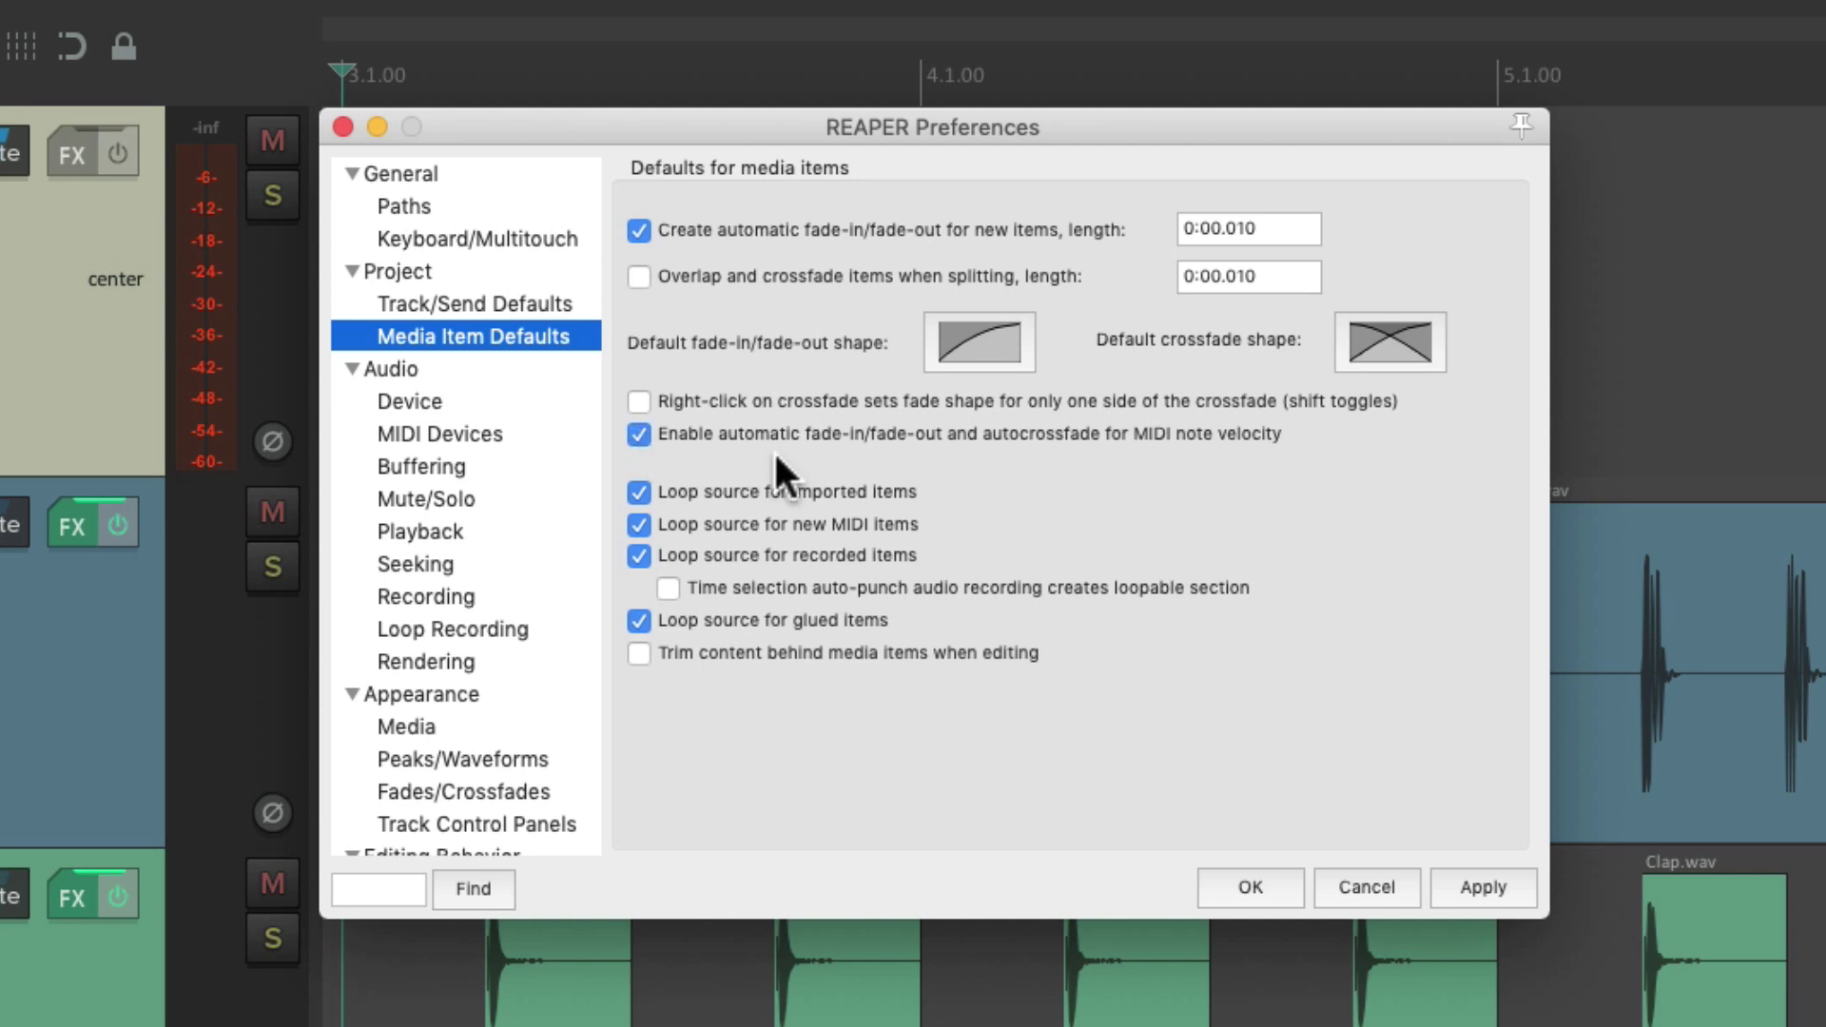